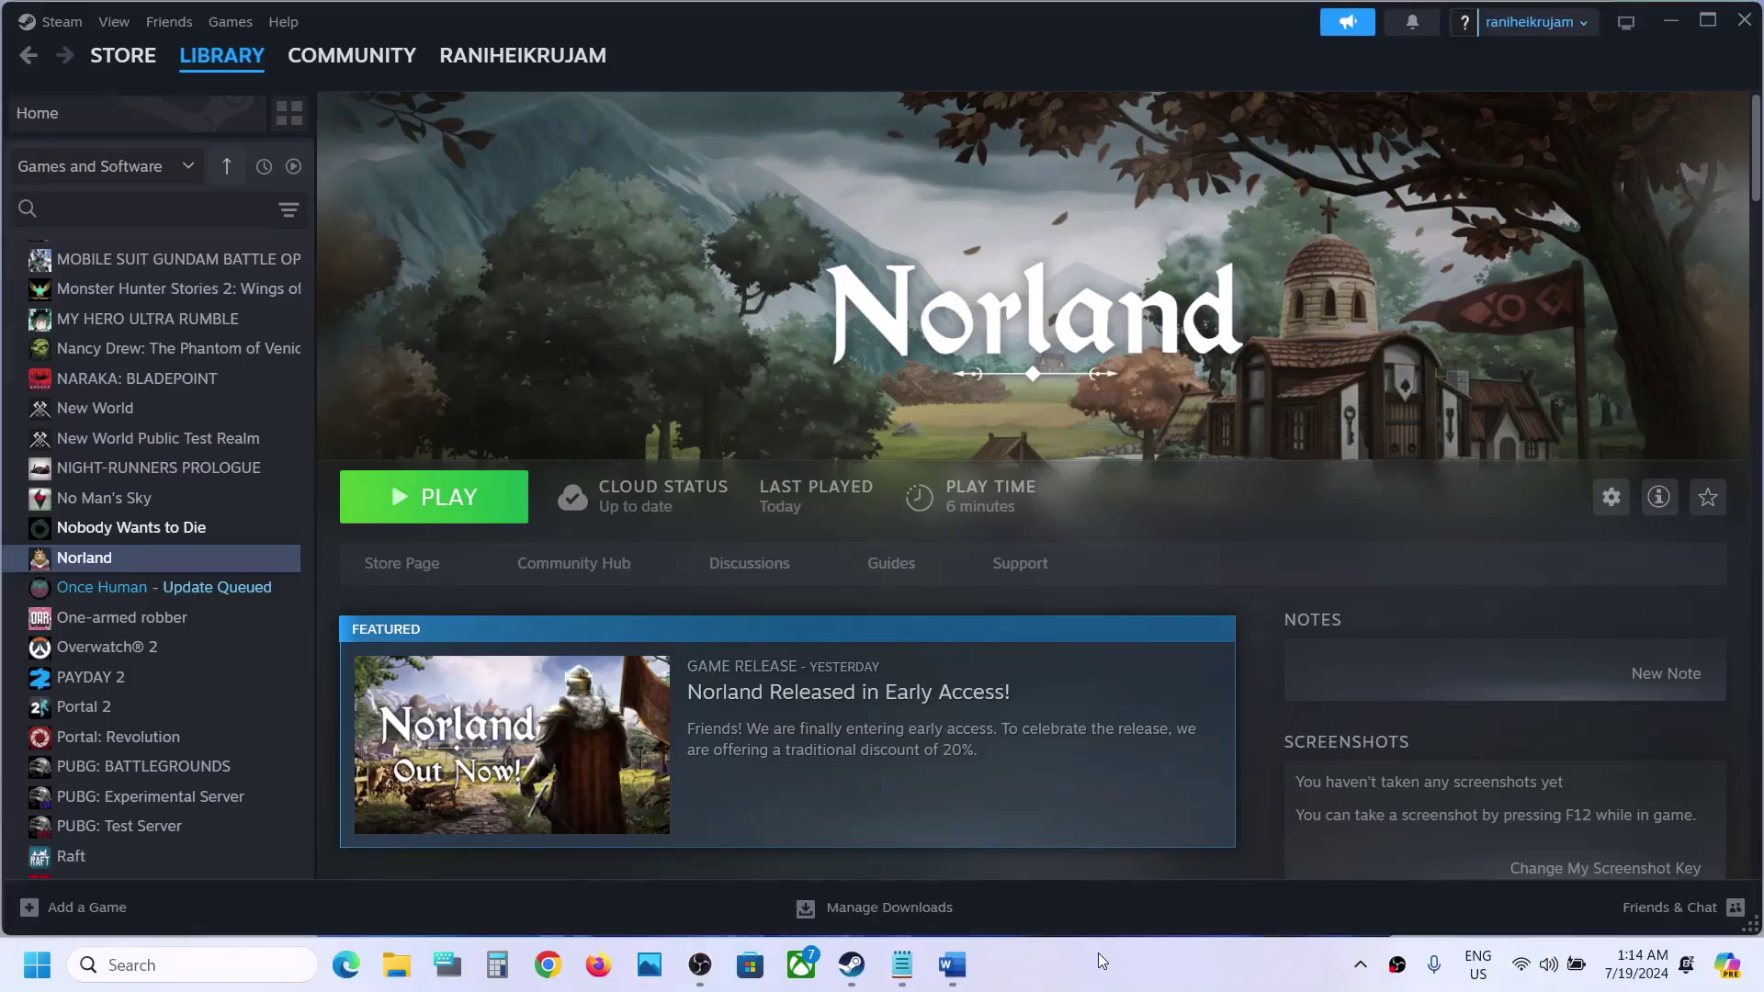
# Review the crash-fix document, highlighting the third-party antivirus and controlled folder instructions
pyautogui.click(954, 972)
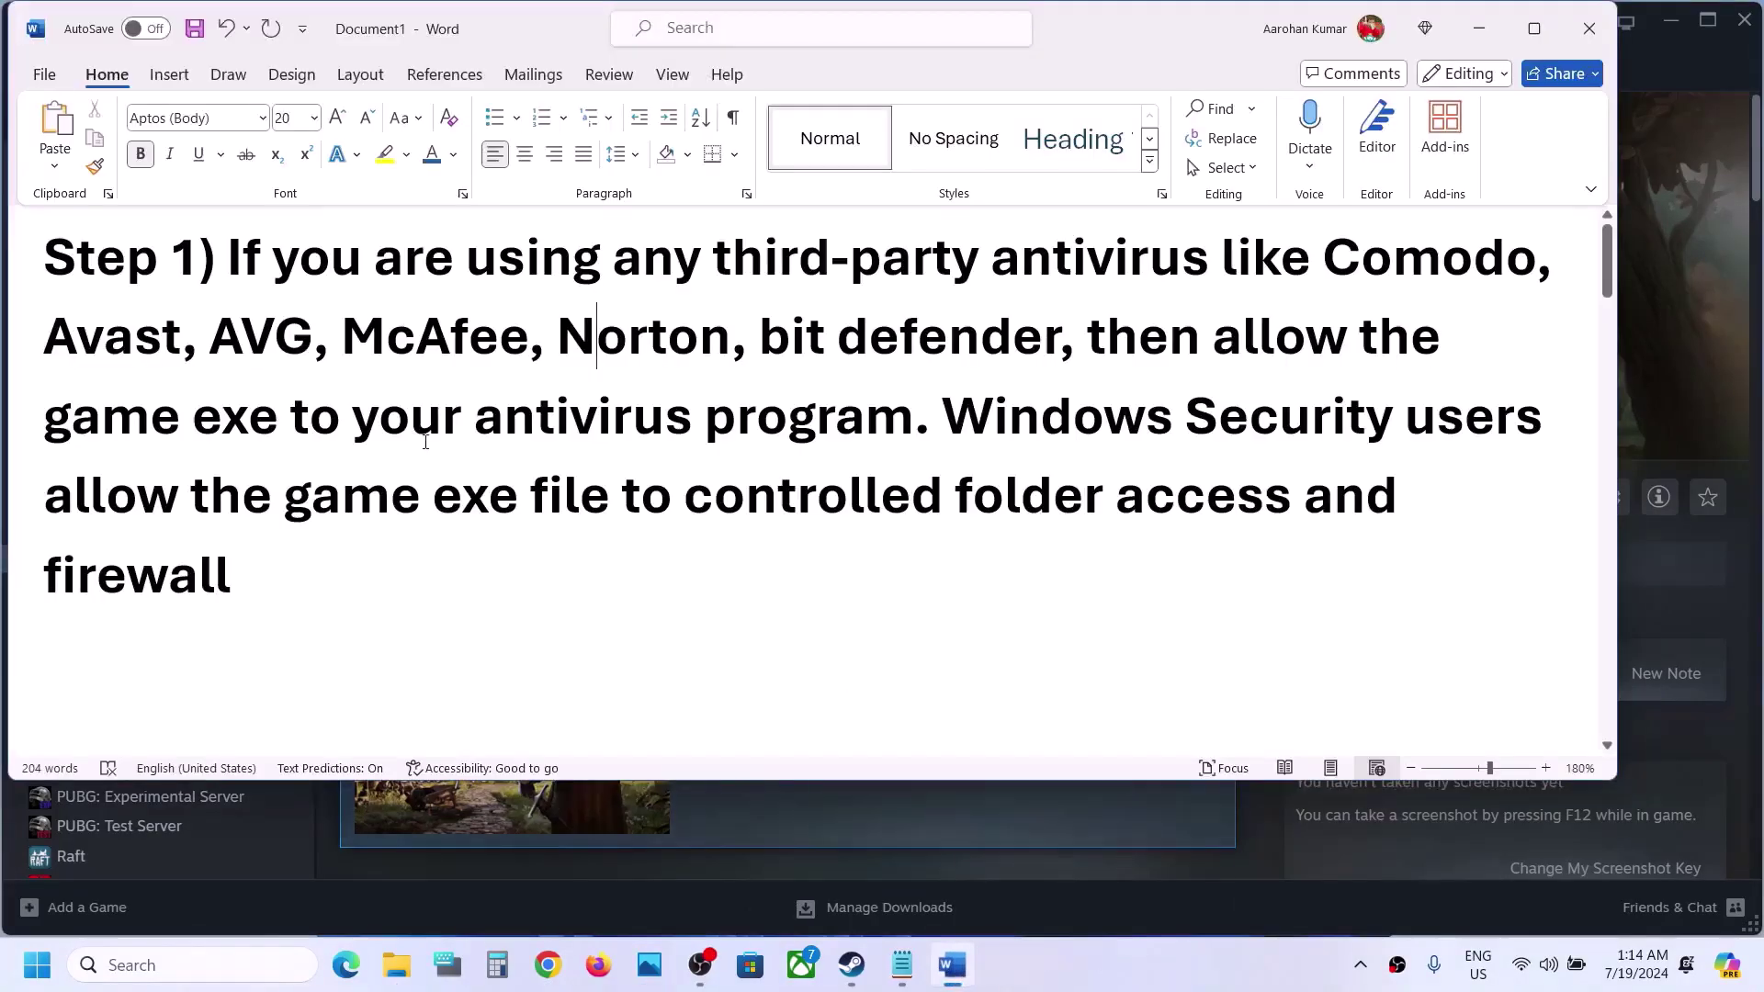
pyautogui.moveTo(234, 264); pyautogui.dragTo(887, 419)
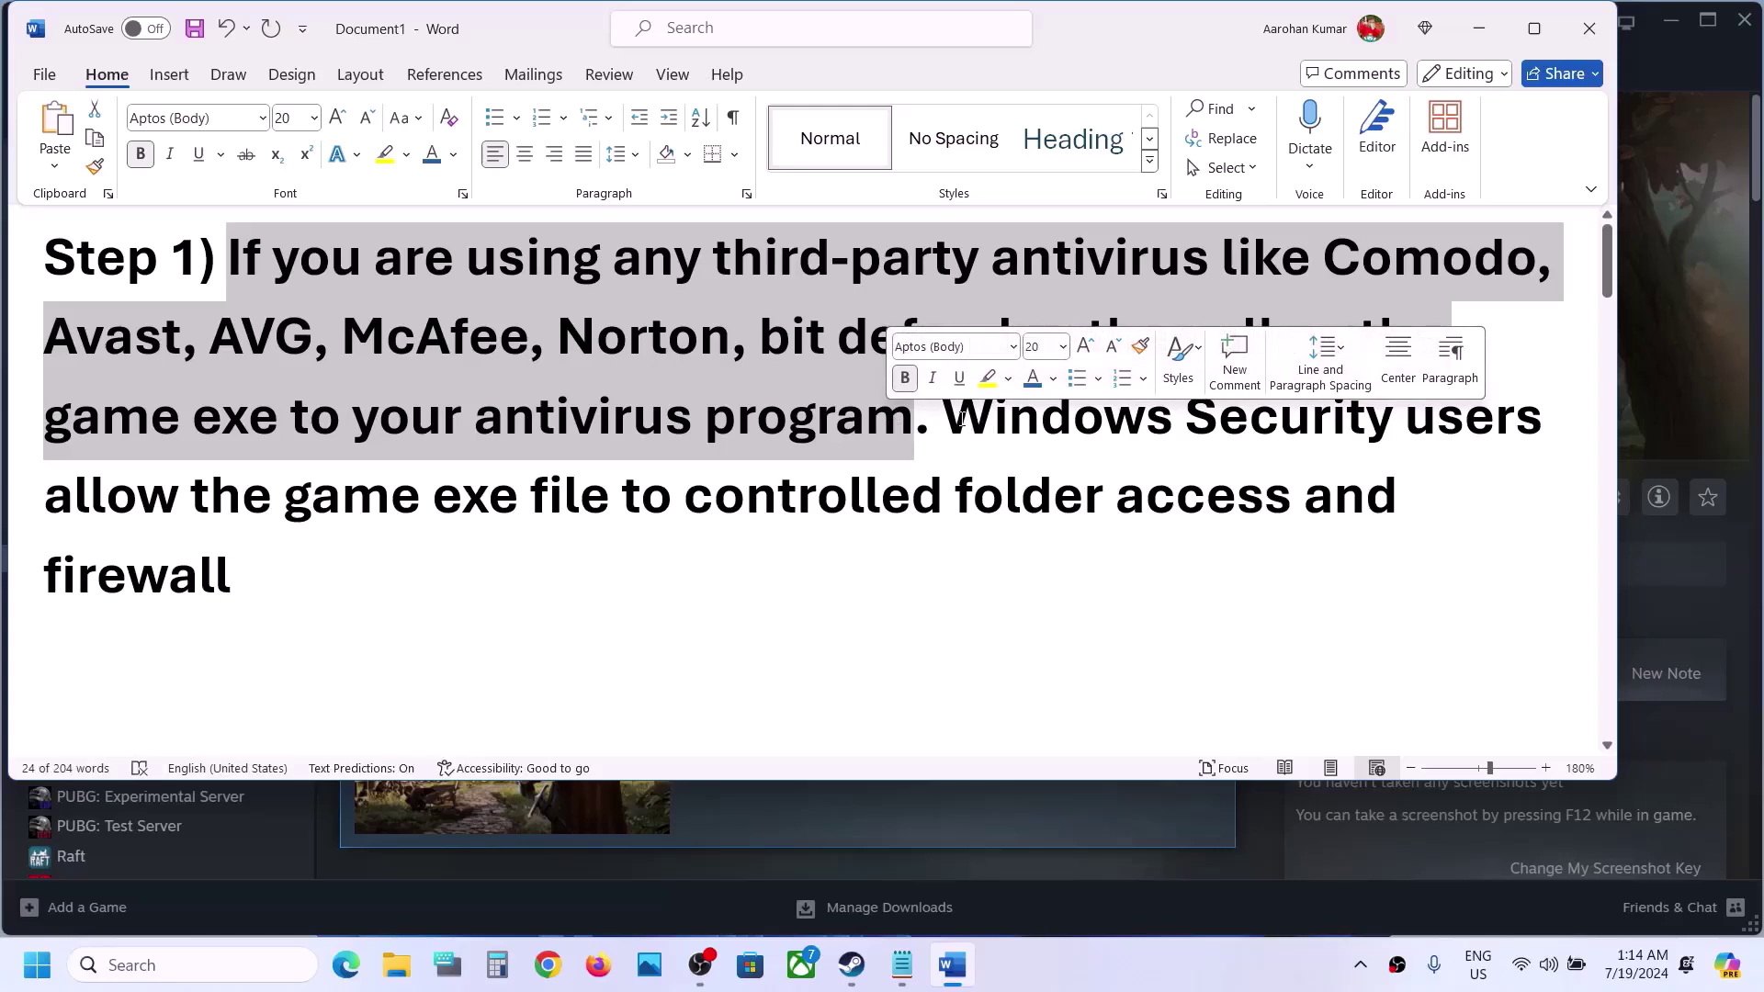
pyautogui.moveTo(960, 419); pyautogui.dragTo(568, 489)
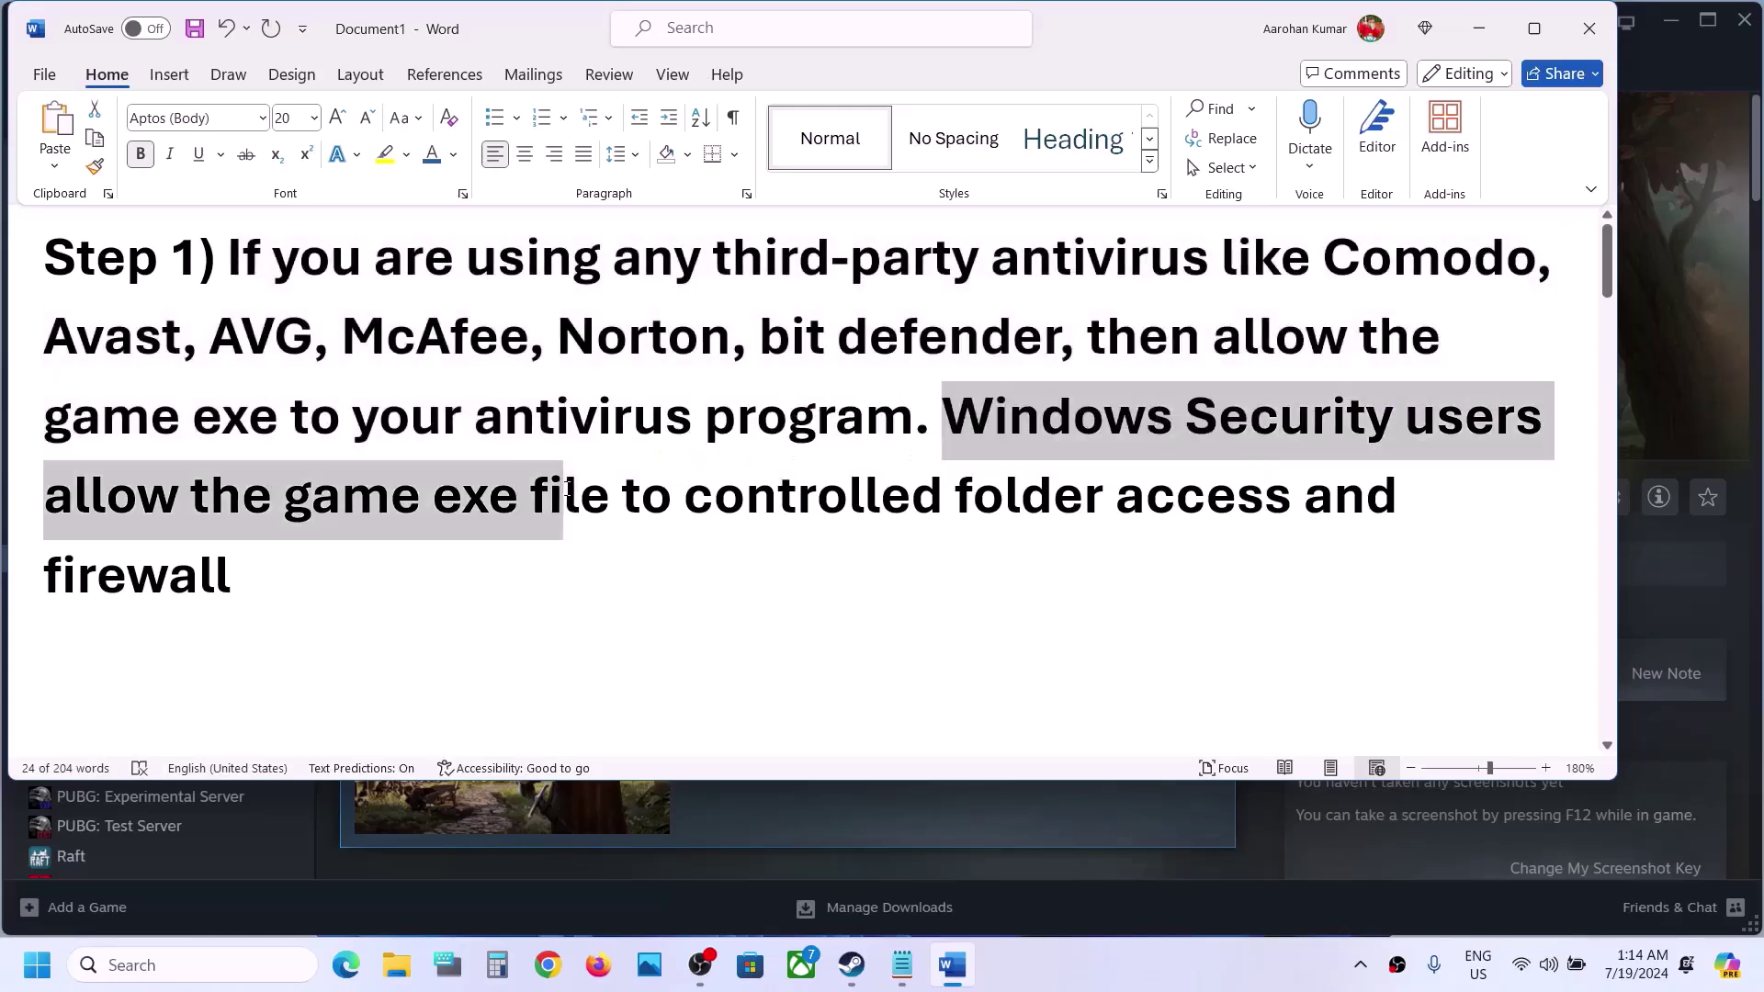
pyautogui.click(568, 489)
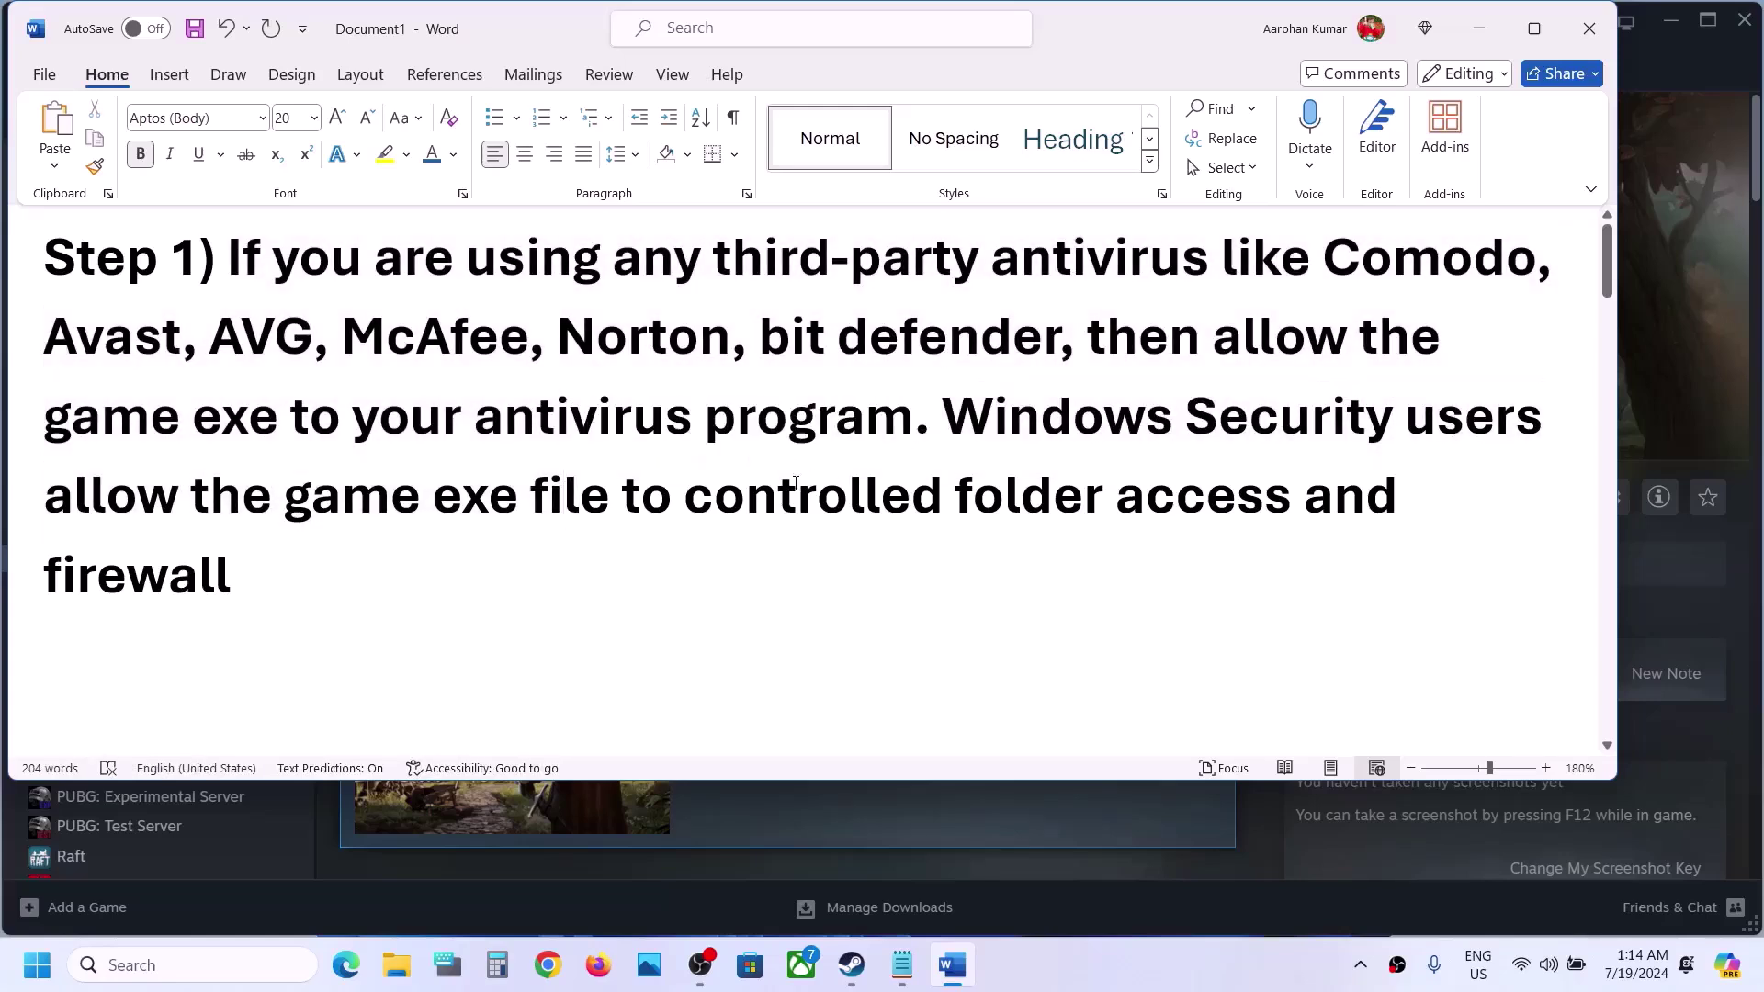
pyautogui.moveTo(685, 496); pyautogui.dragTo(1112, 496)
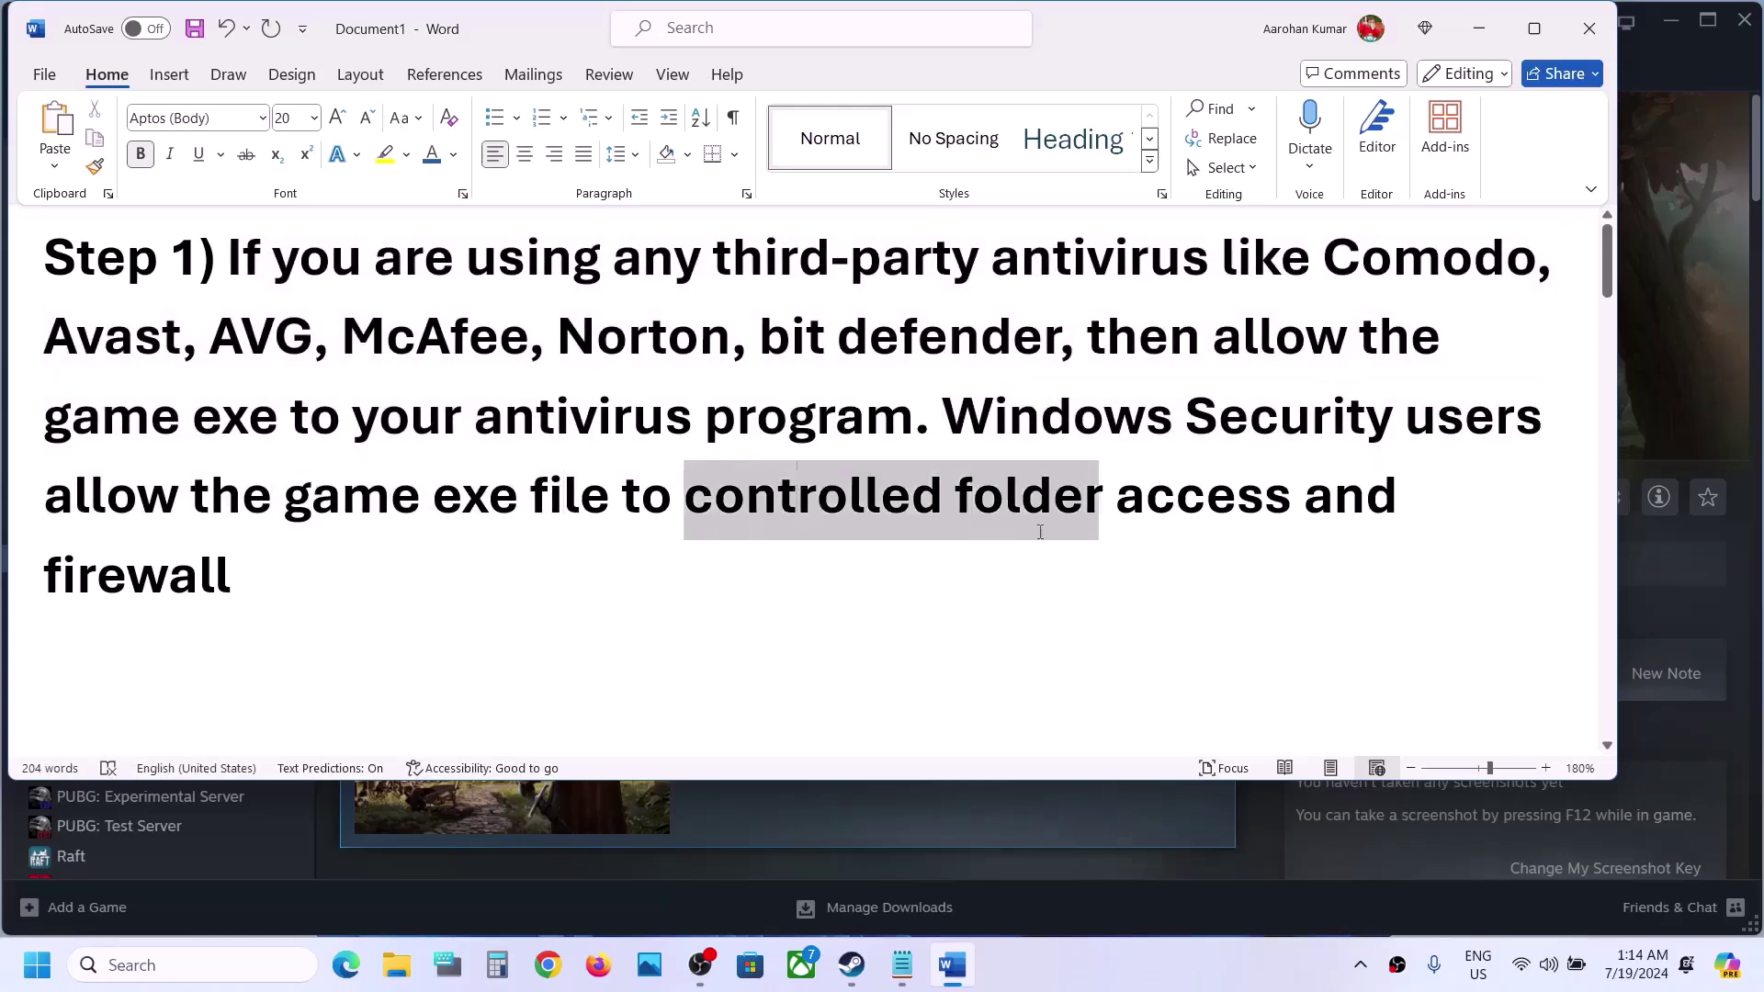
pyautogui.click(1470, 31)
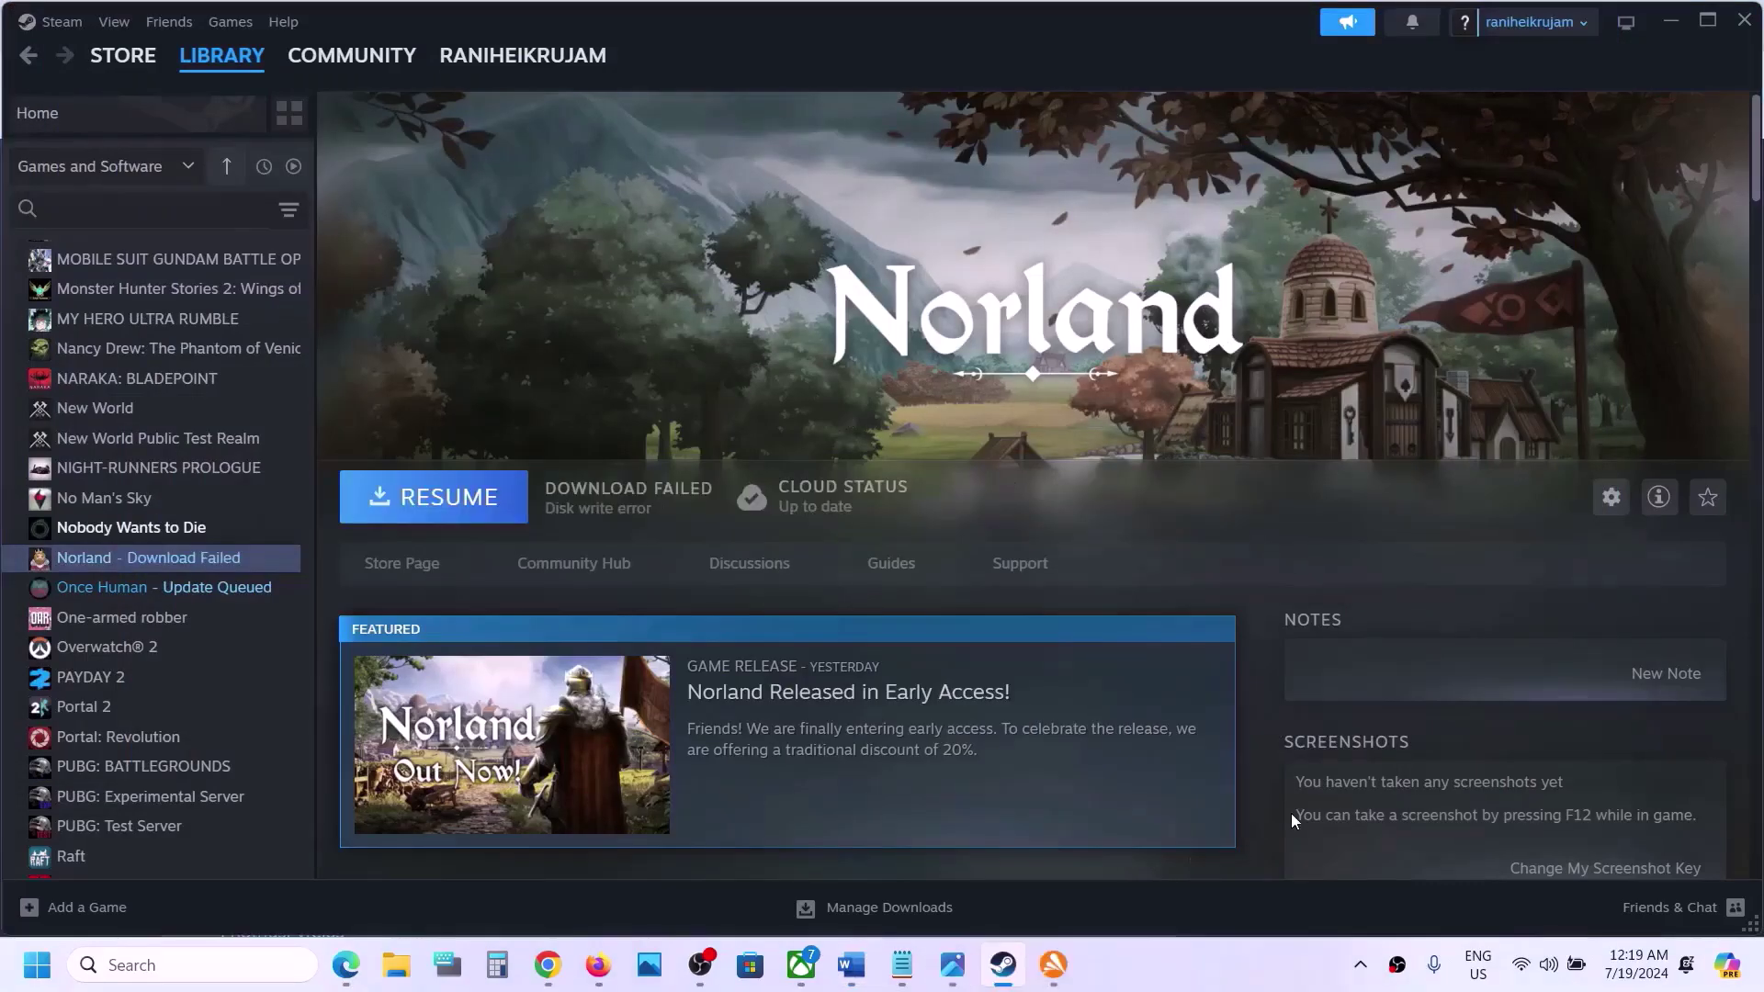
# Launch Avast Free Antivirus by searching for 'avast'
pyautogui.click(251, 972)
pyautogui.write('avast')
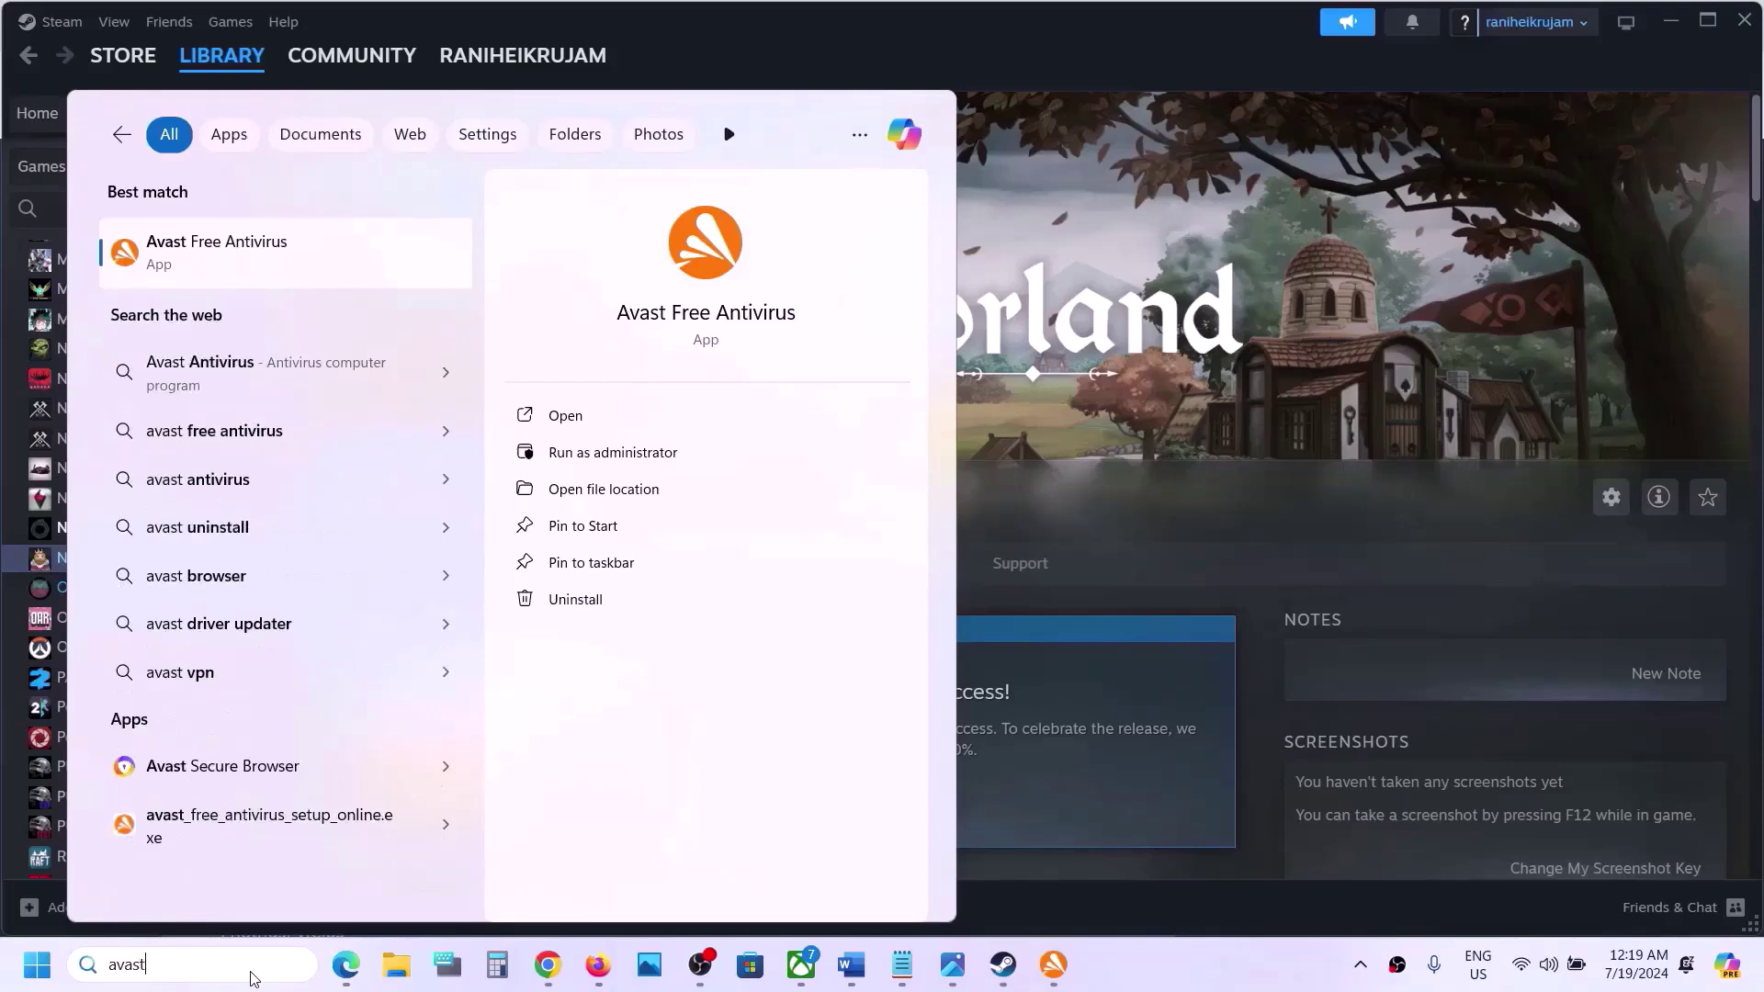
pyautogui.press('Return')
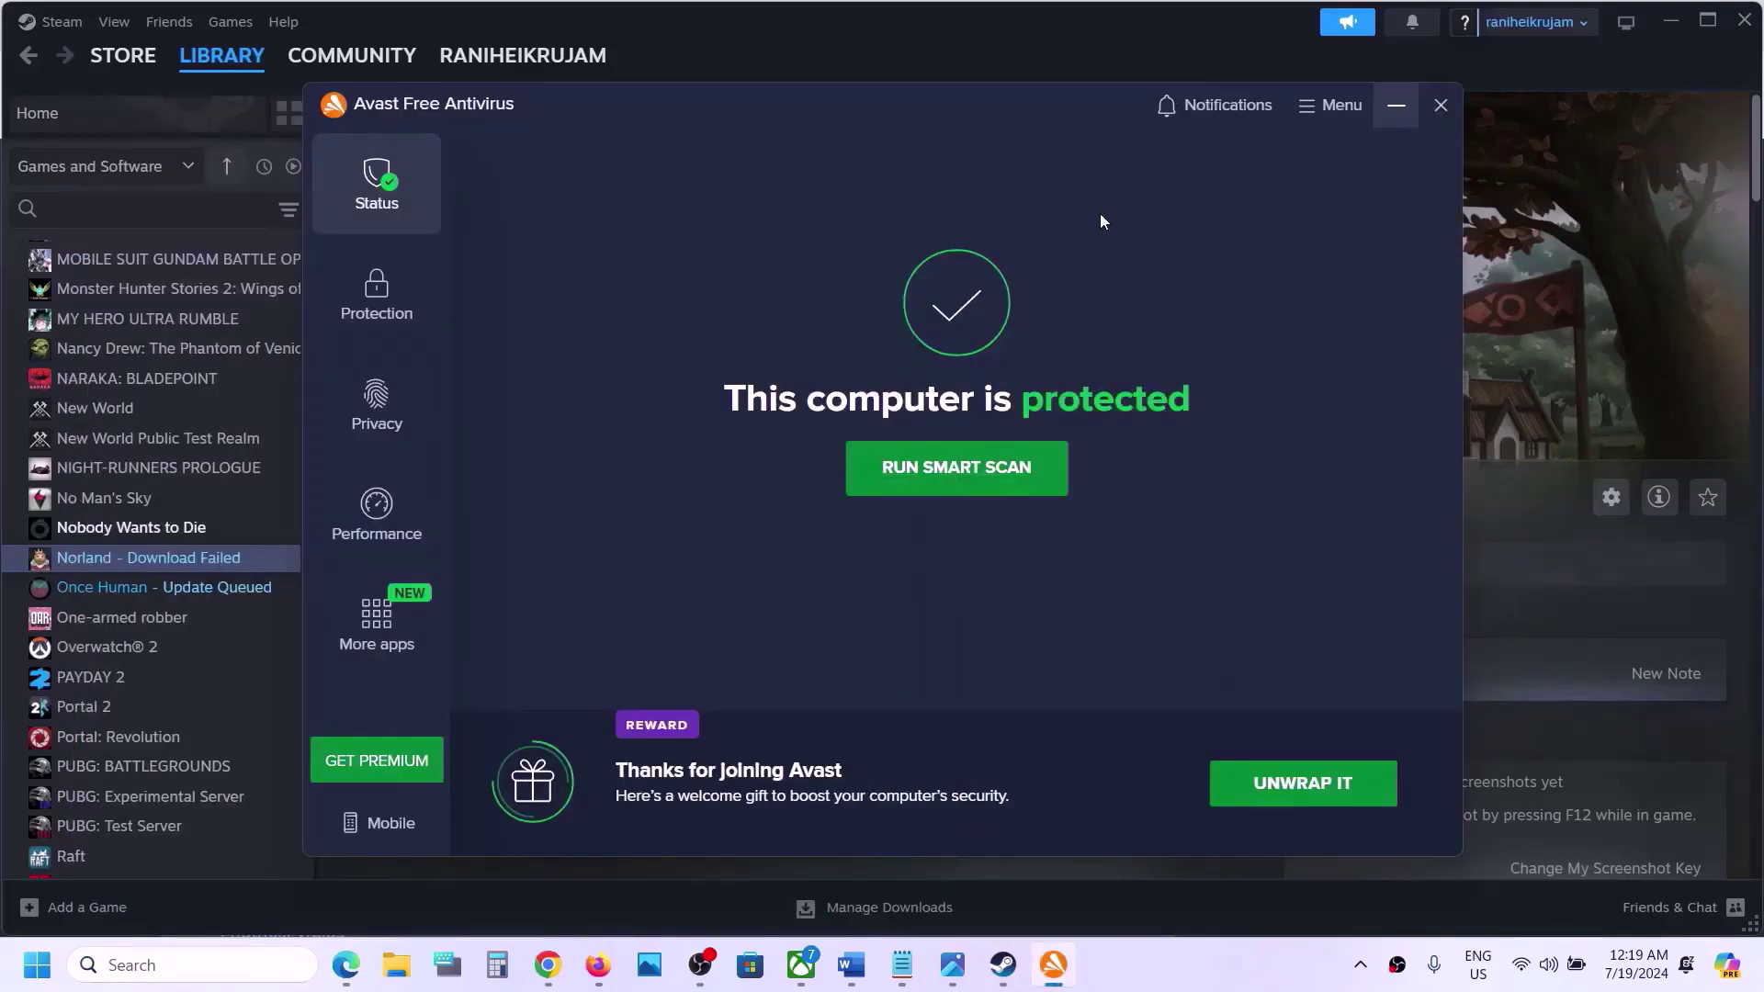
# Start a new exception from Avast's Settings Exceptions page and browse for a folder
pyautogui.click(1323, 110)
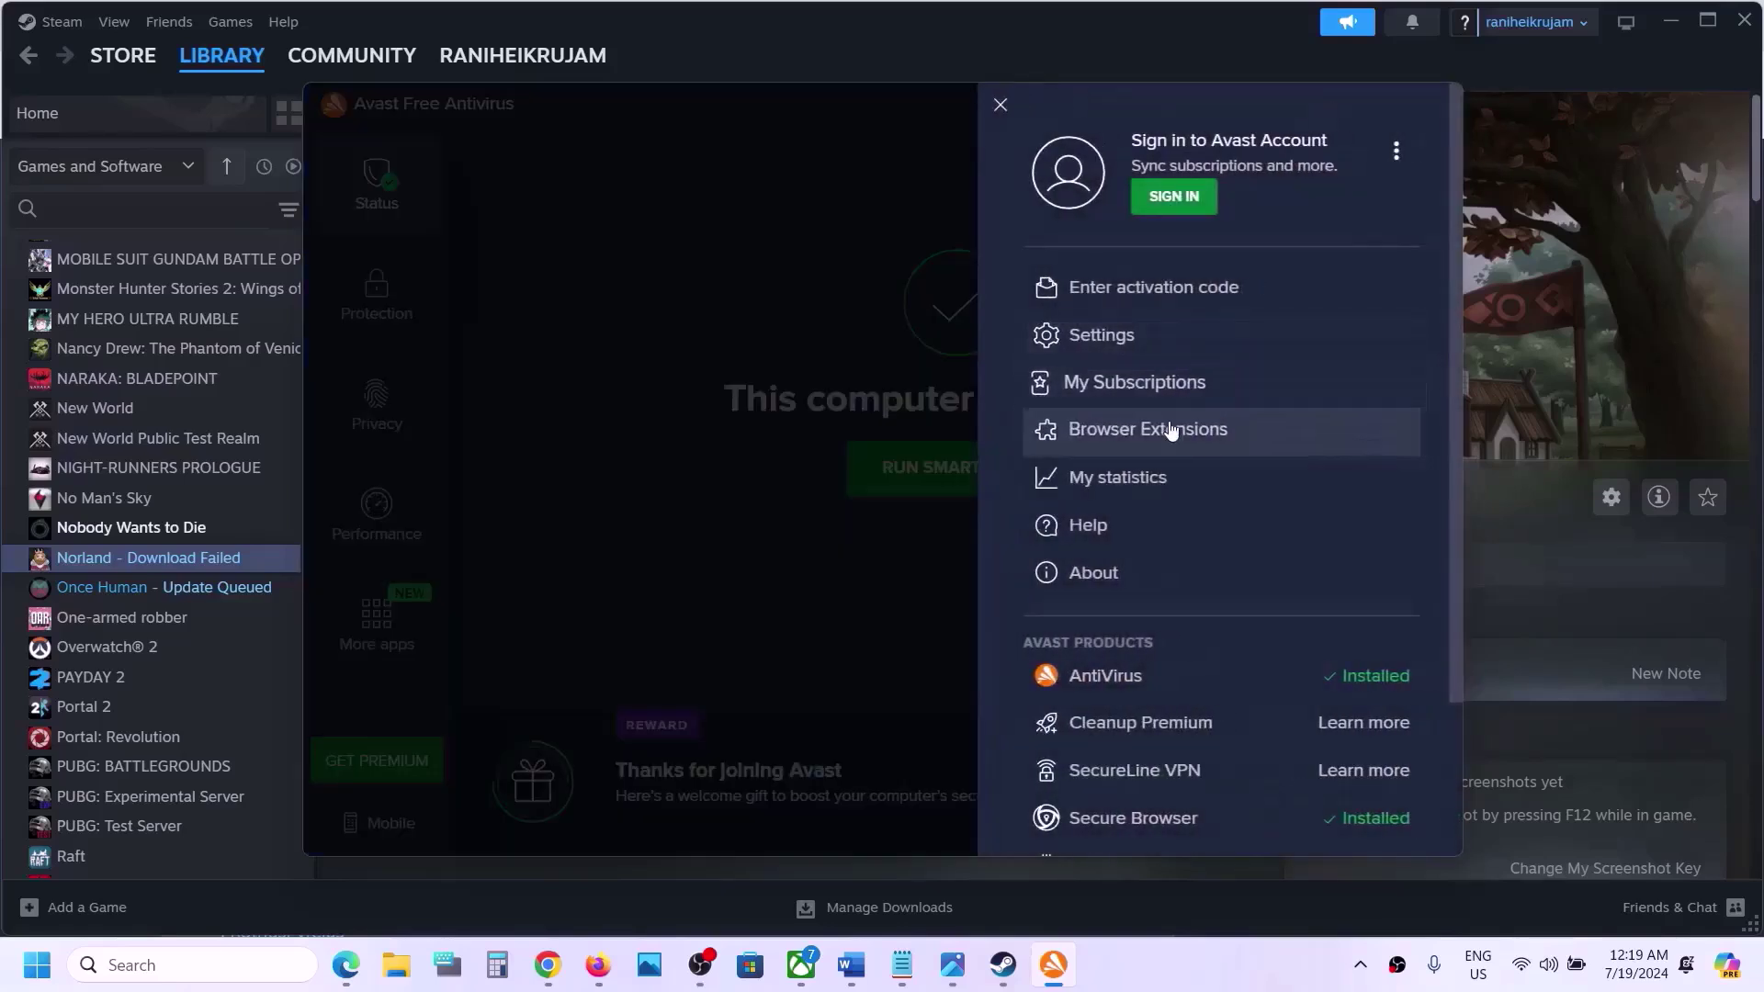
pyautogui.click(1130, 357)
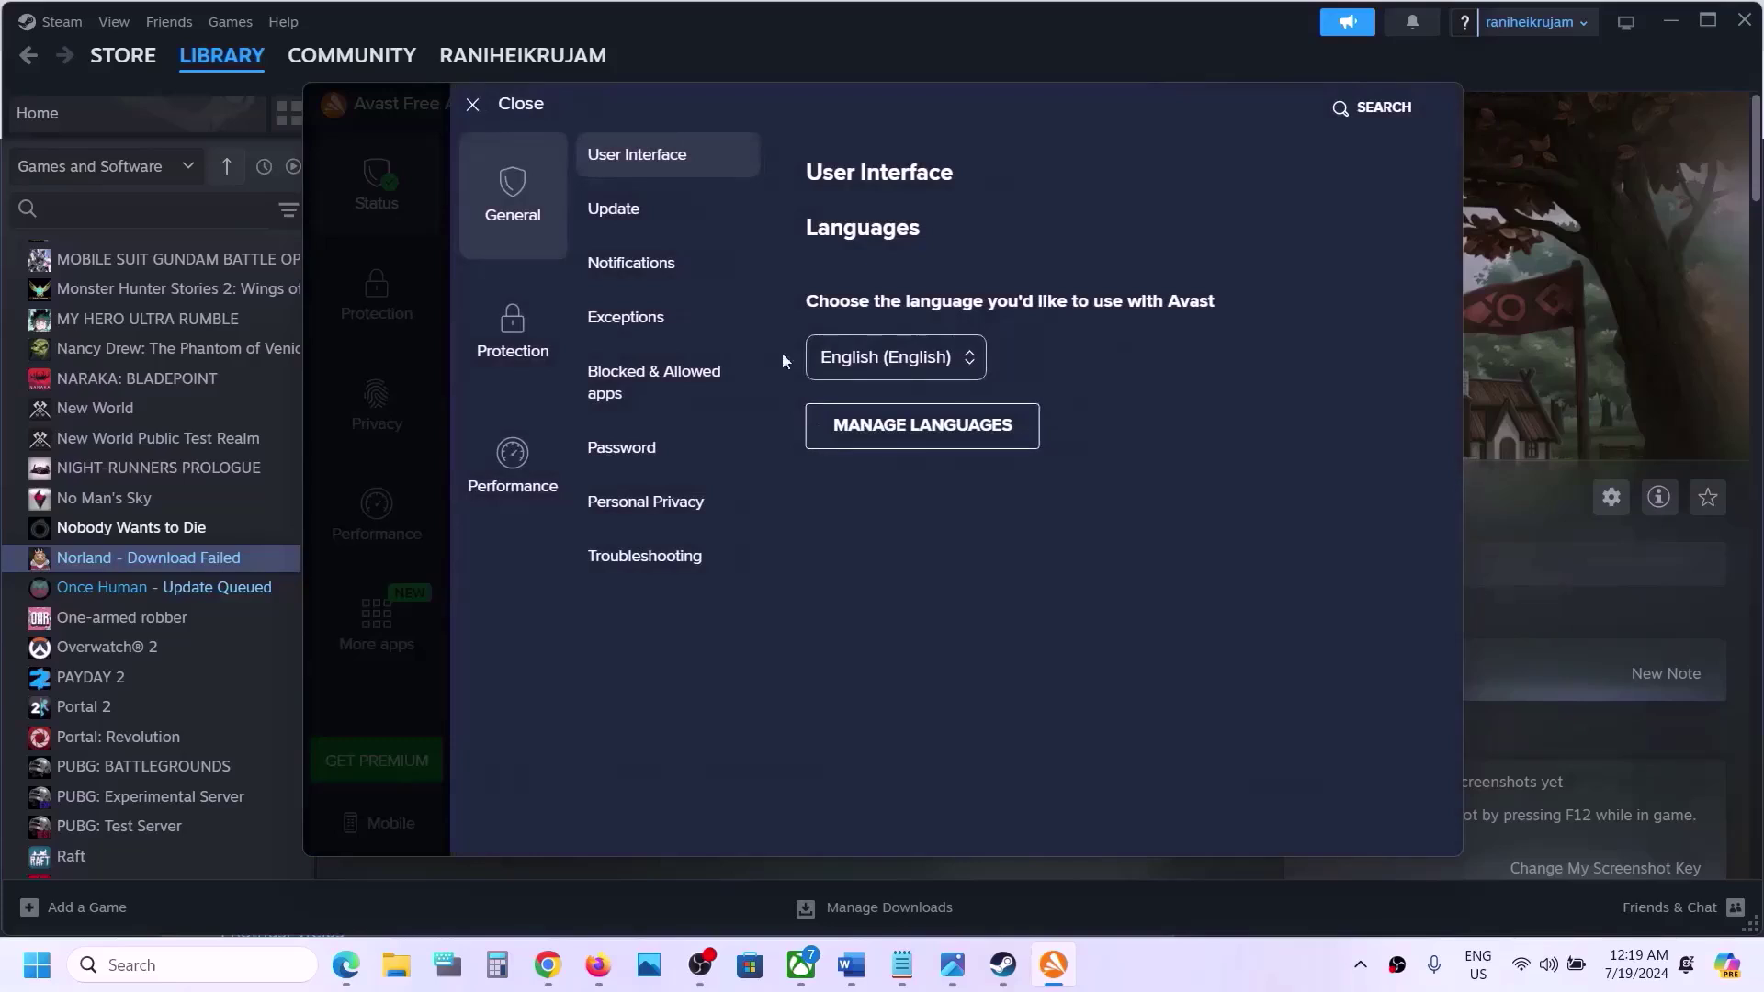
pyautogui.click(621, 326)
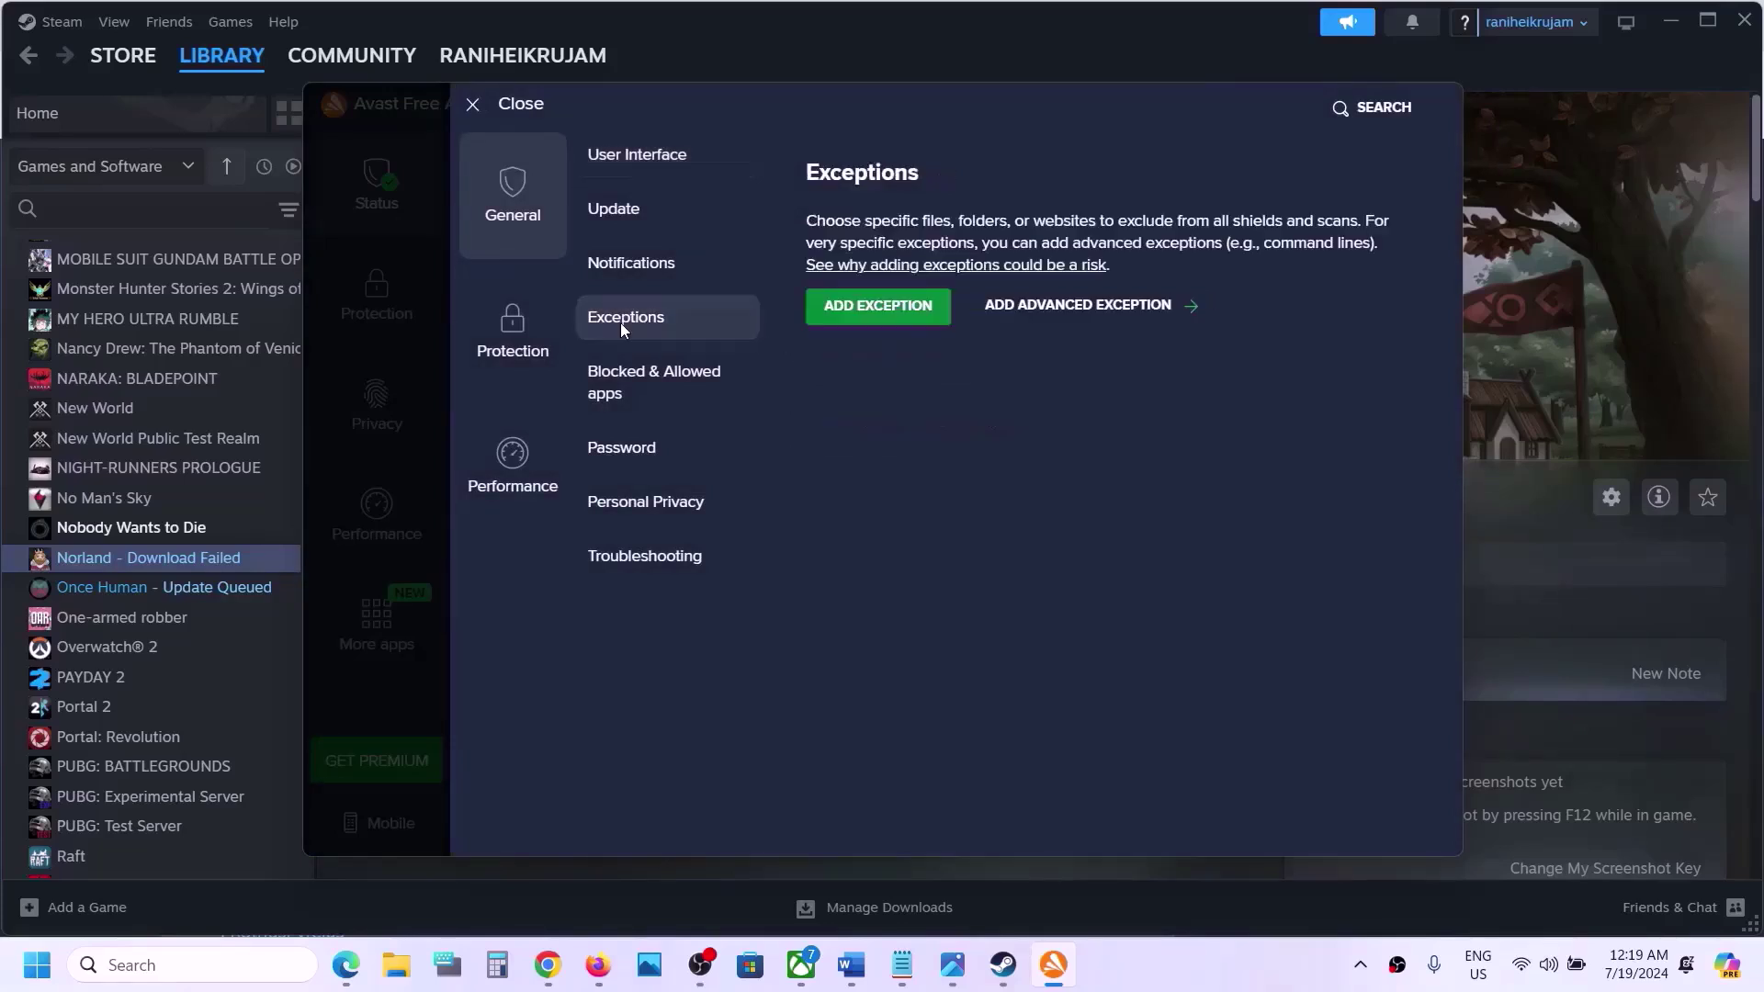
pyautogui.click(892, 306)
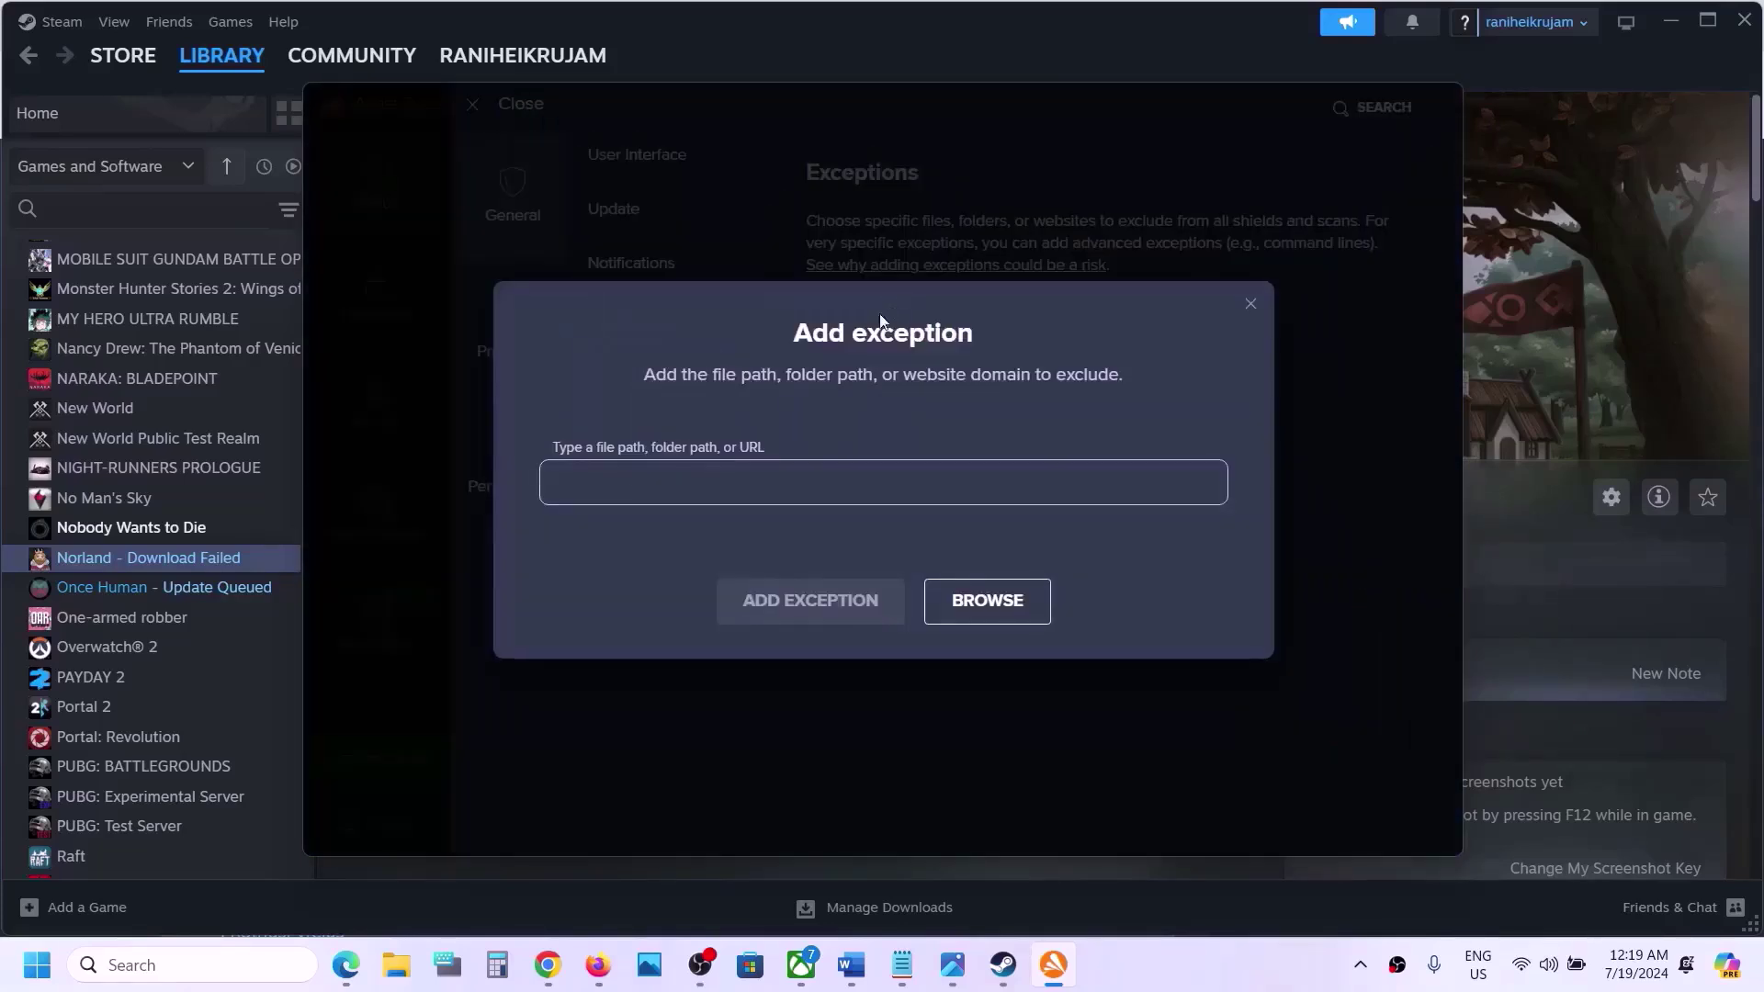
pyautogui.click(982, 599)
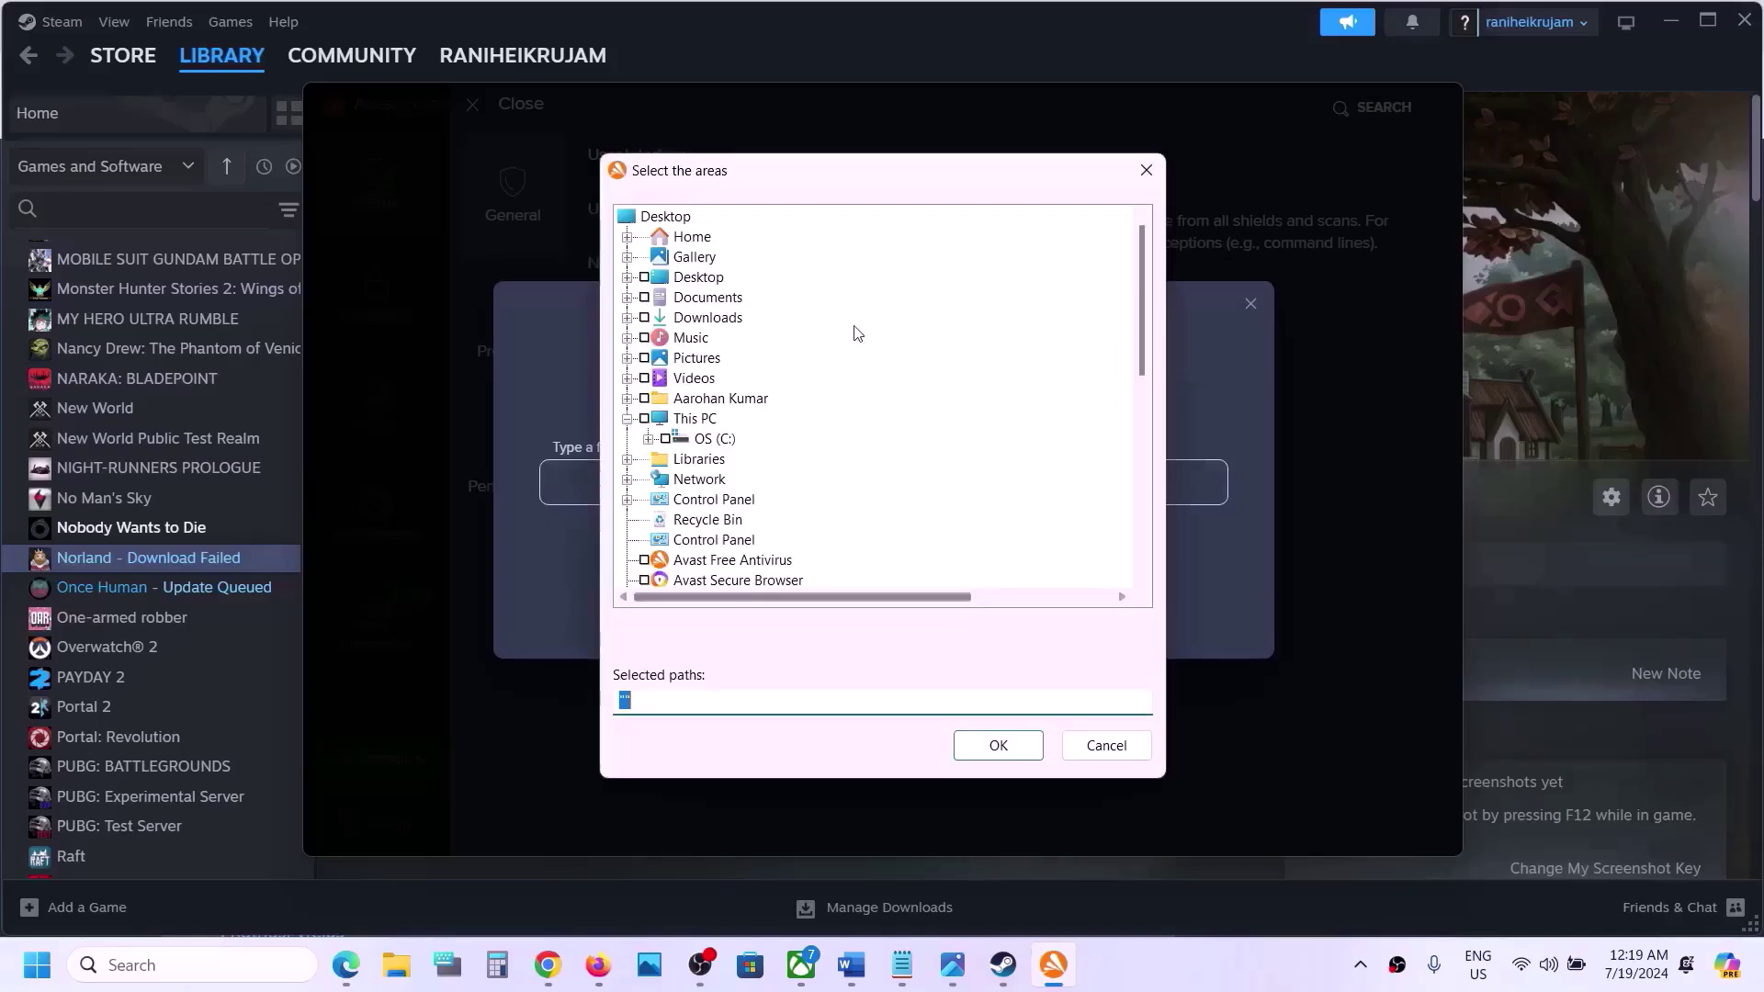
# Navigate to C:\Program Files (x86)\Steam\steamapps\common in the folder picker
pyautogui.click(648, 439)
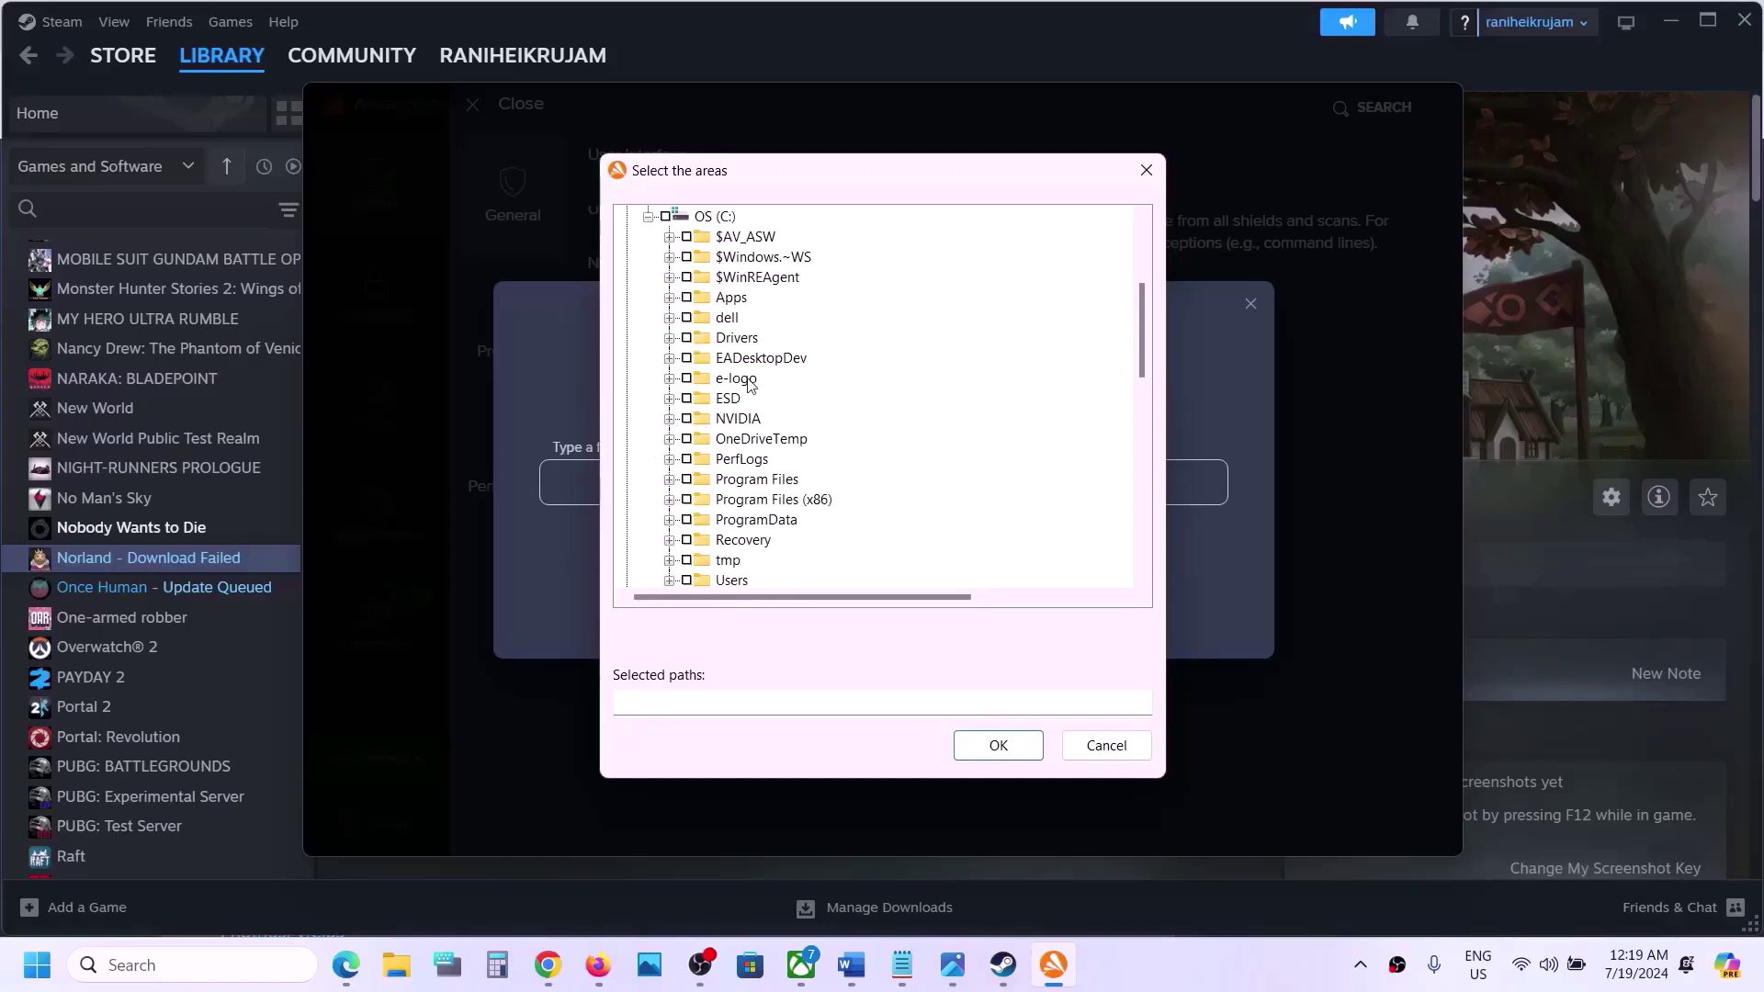
pyautogui.scroll(-1, 746, 384)
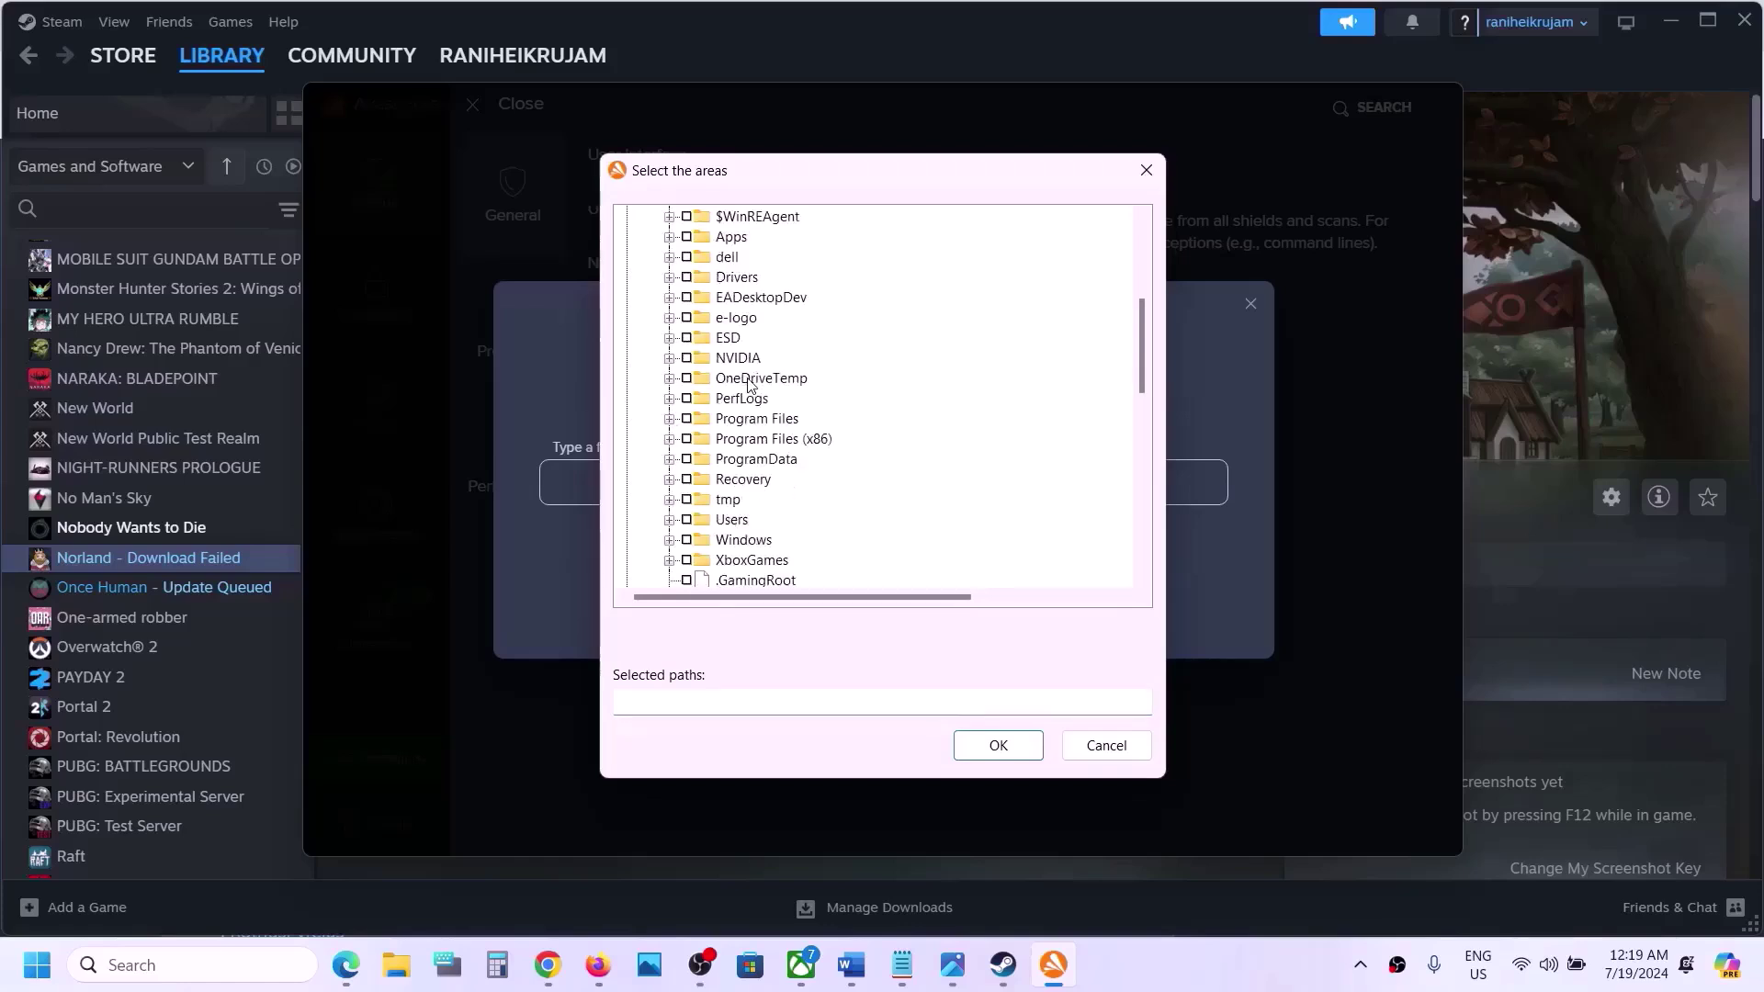
pyautogui.click(669, 439)
pyautogui.scroll(-5, 809, 478)
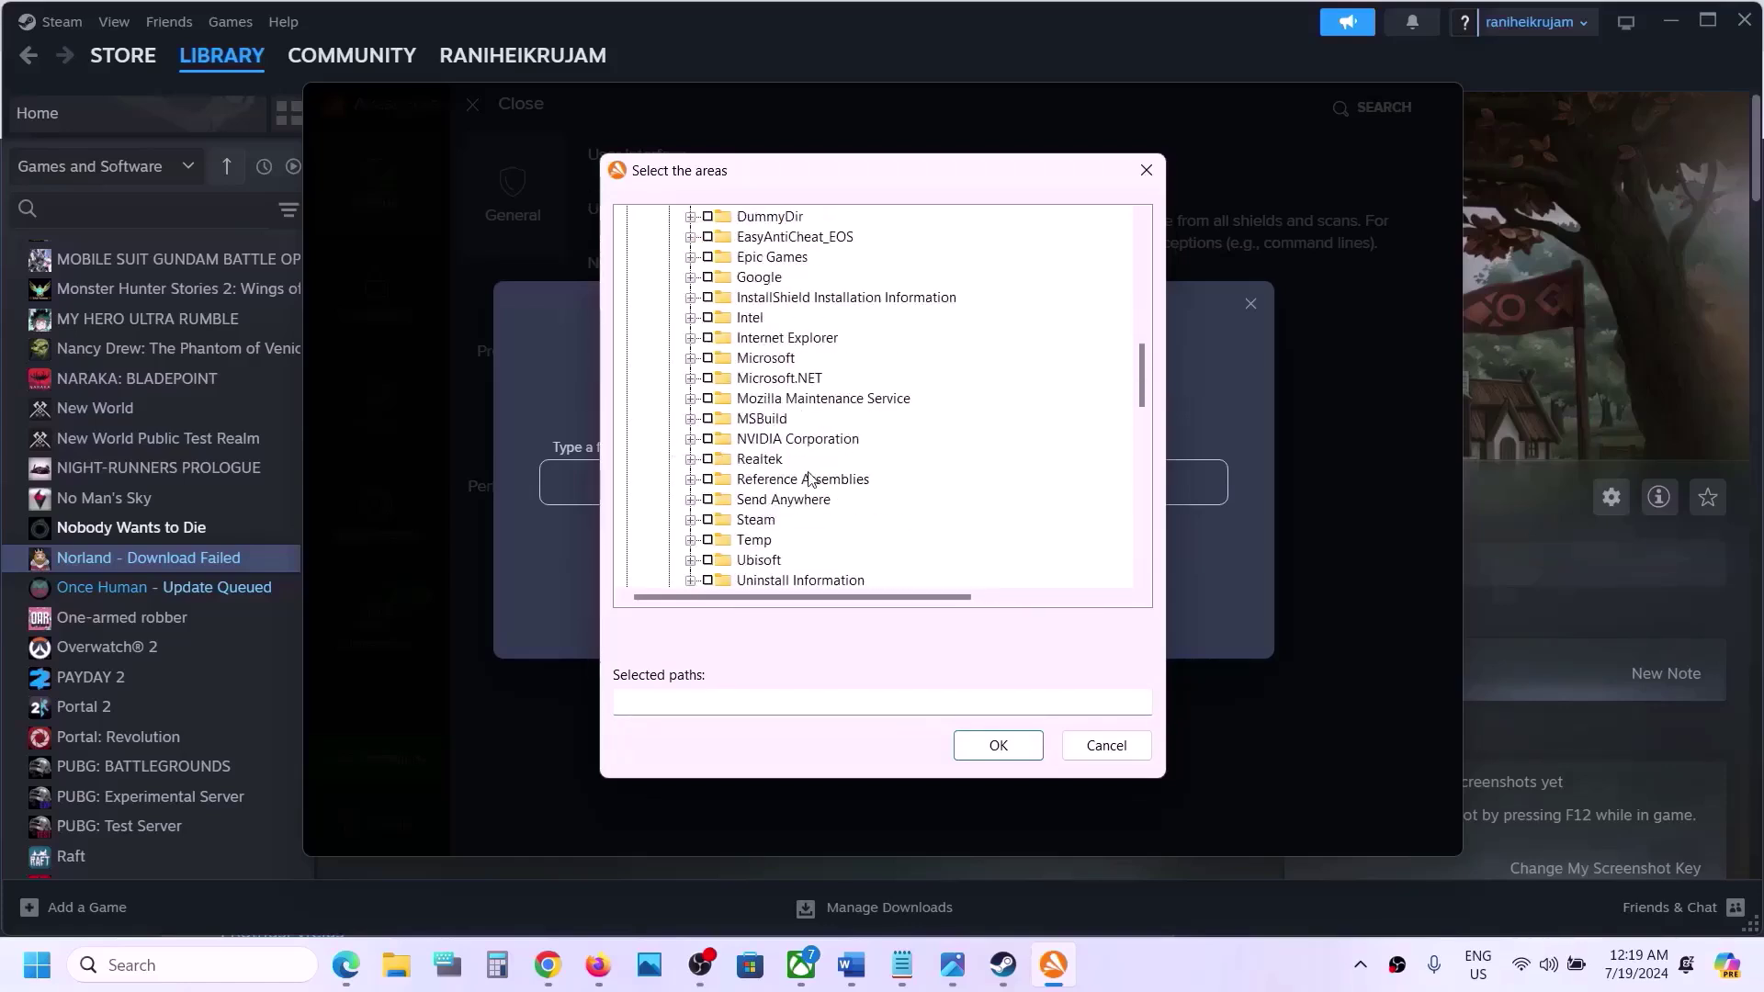
pyautogui.click(765, 400)
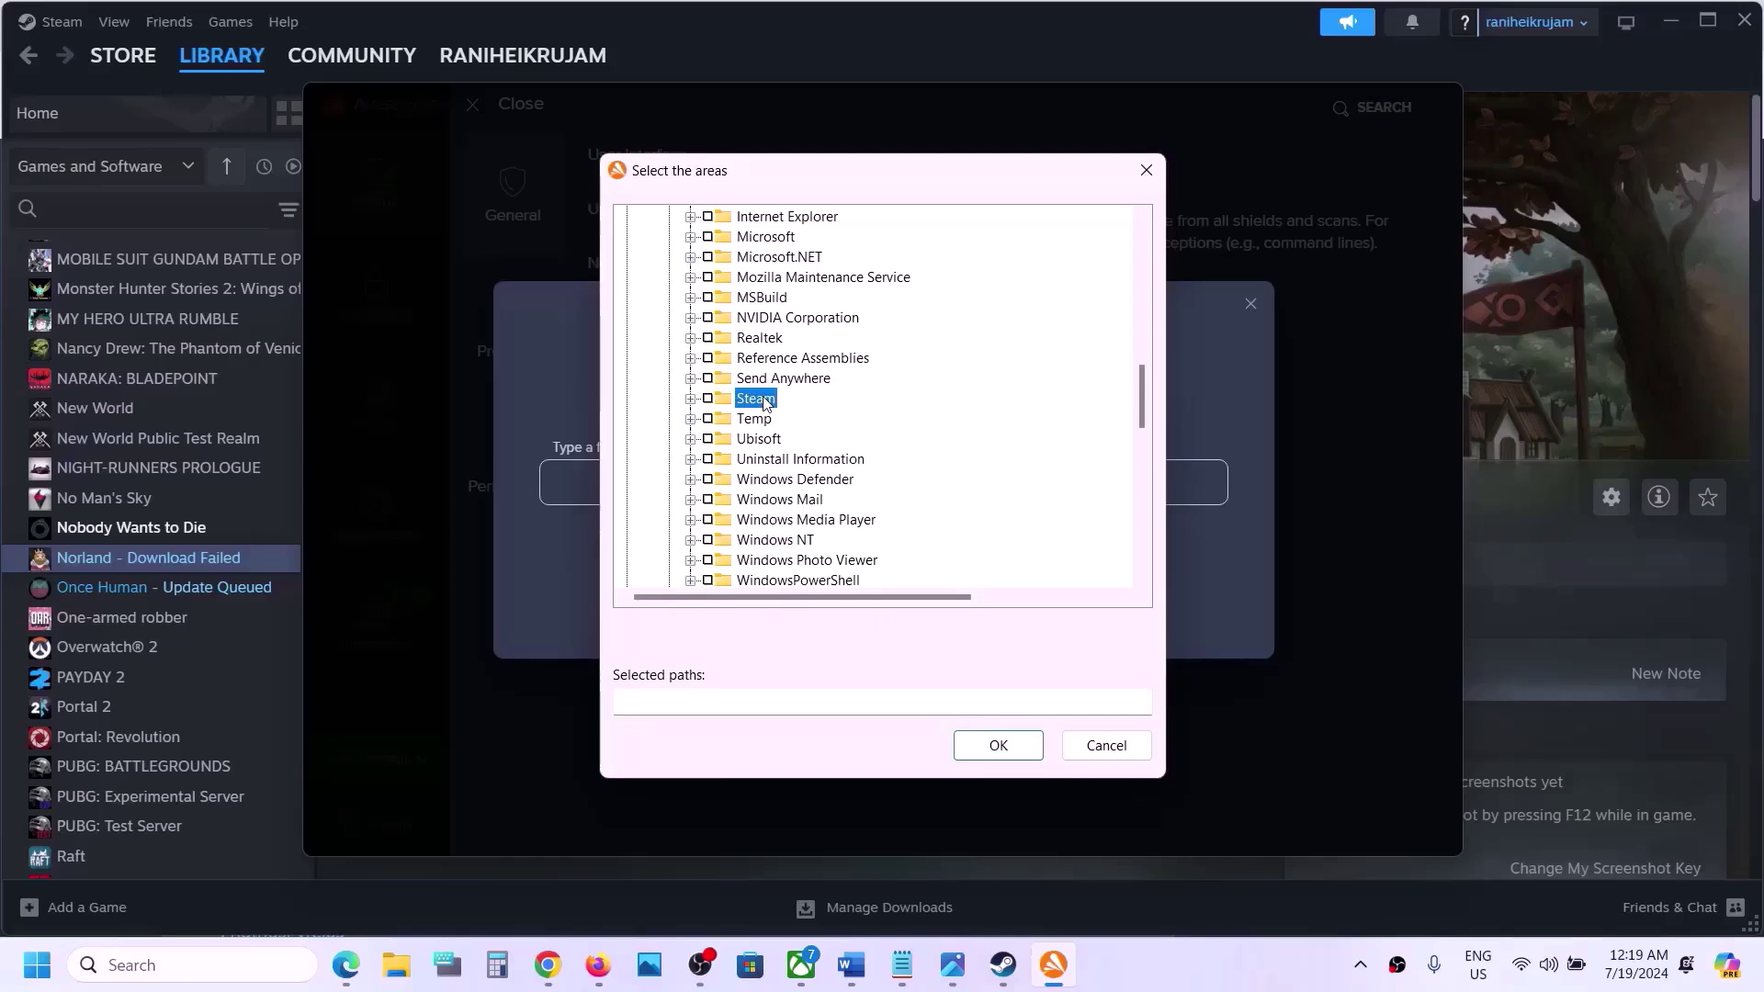
pyautogui.click(690, 399)
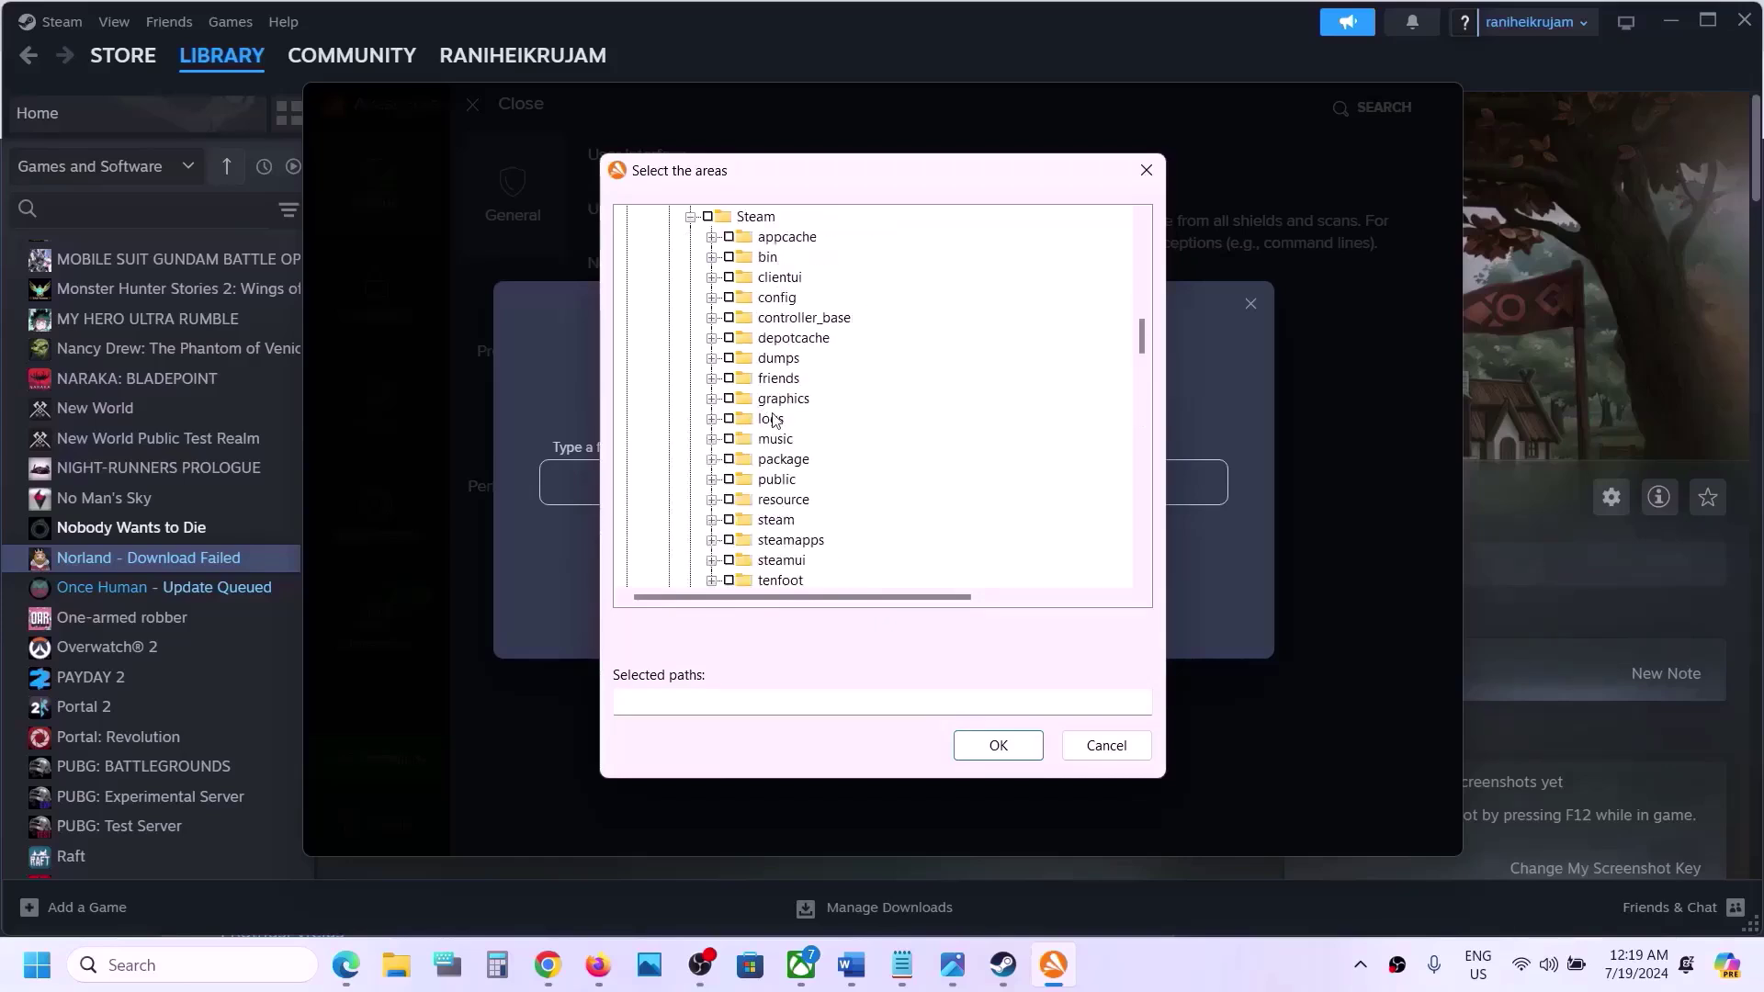
pyautogui.scroll(-3, 771, 419)
pyautogui.click(792, 360)
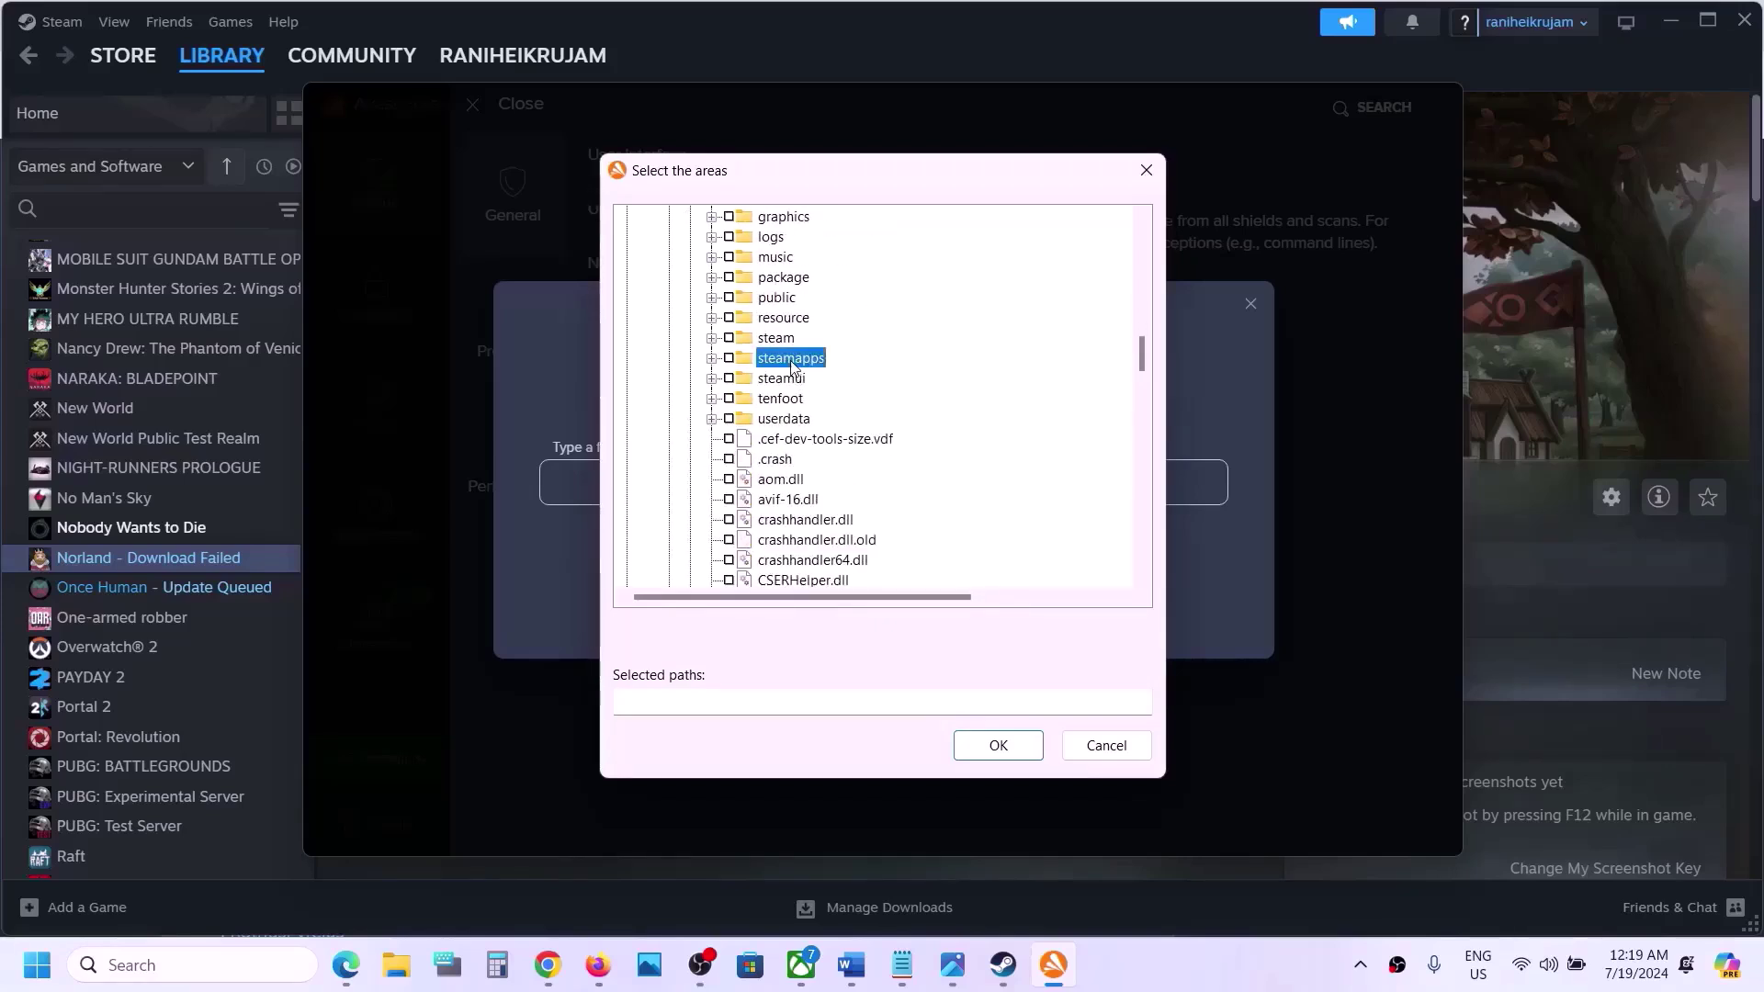
pyautogui.click(712, 358)
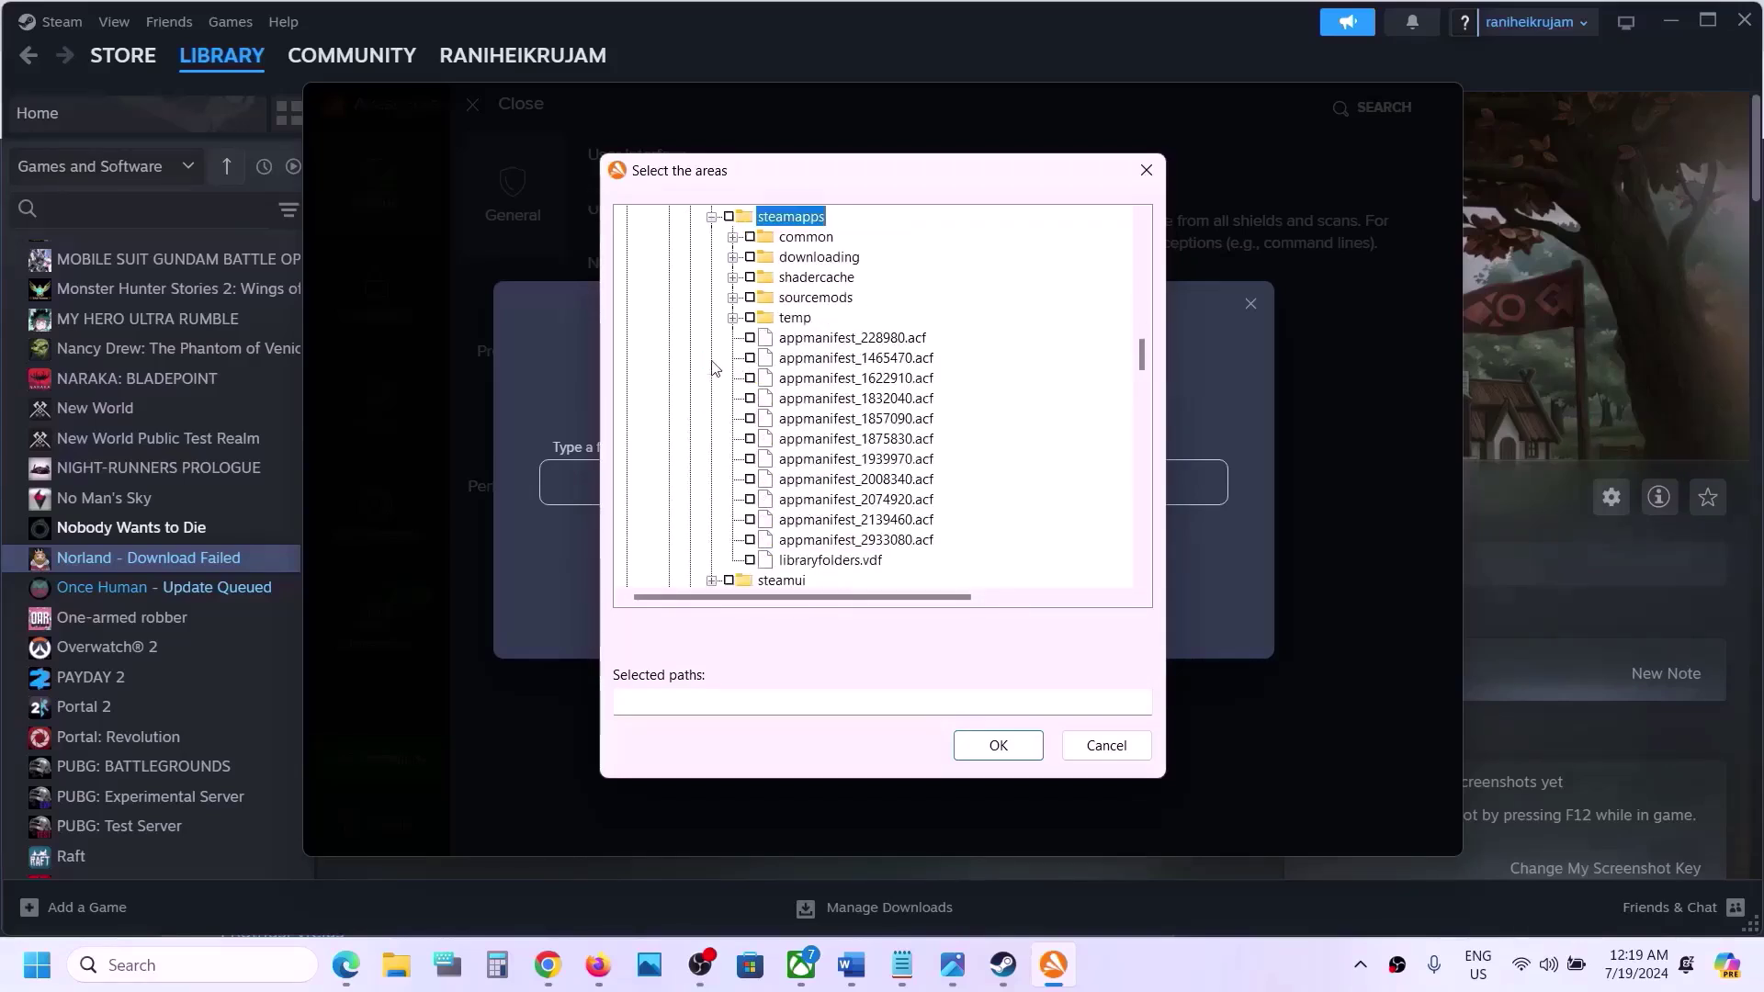
pyautogui.click(805, 236)
pyautogui.click(732, 237)
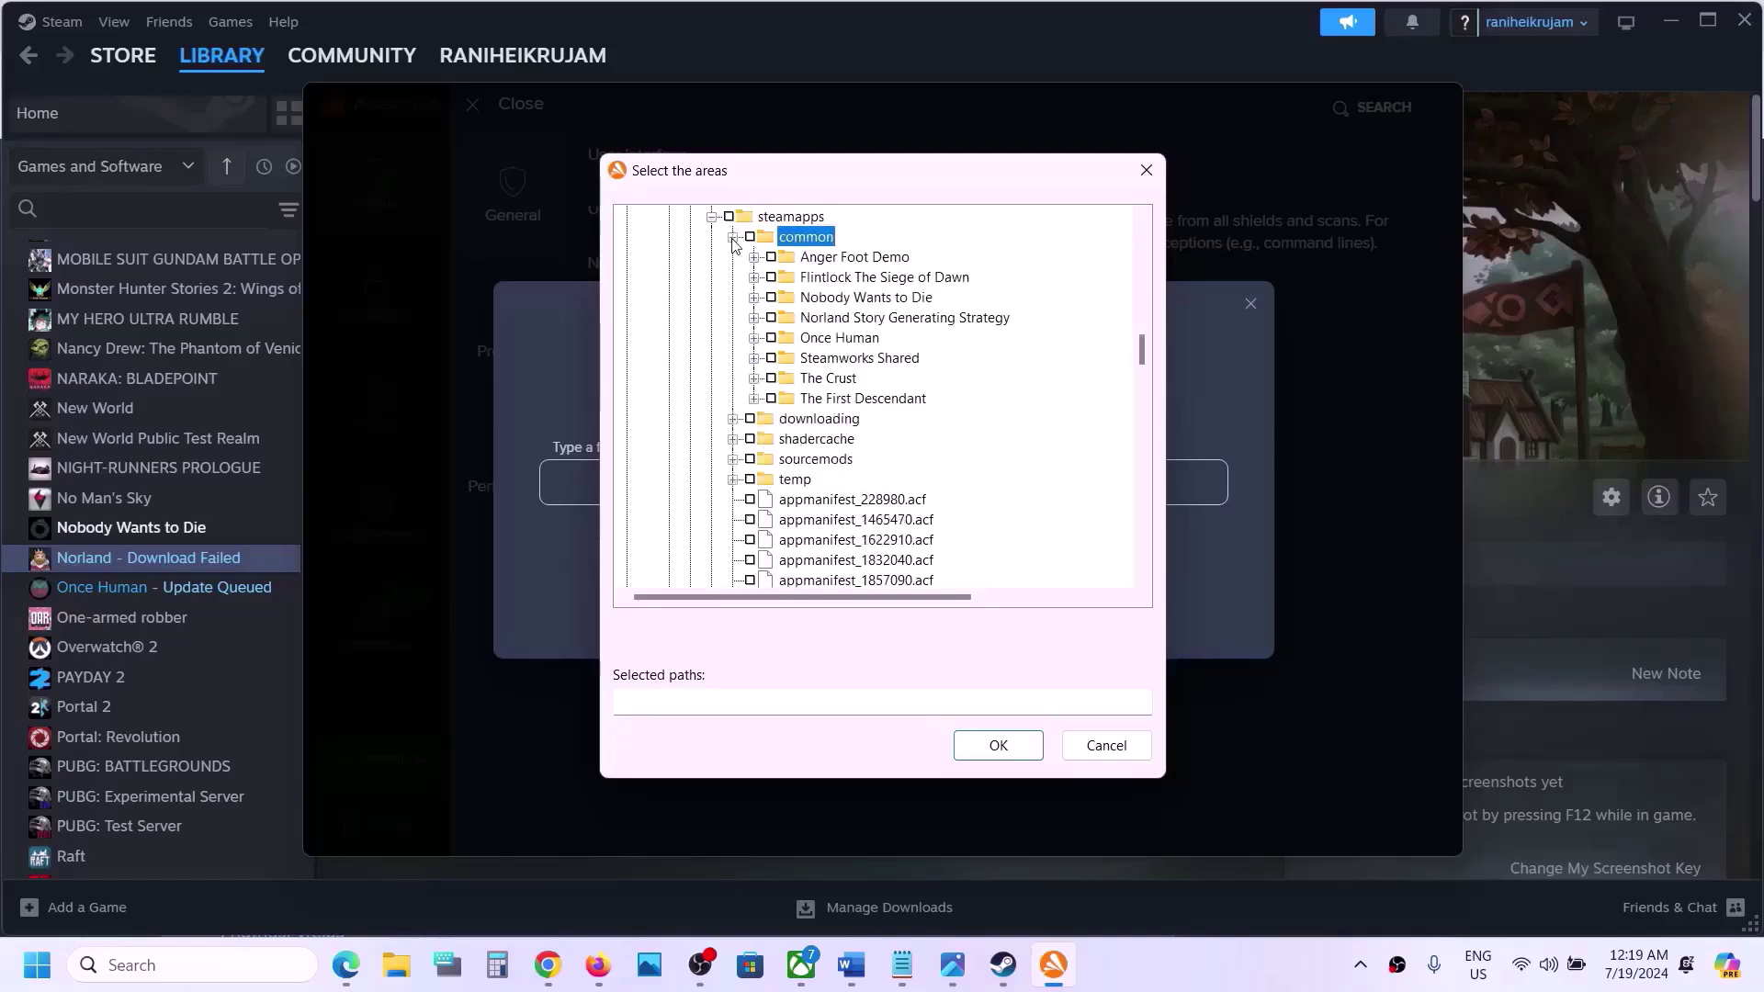
# Tick the Norland Story Generating Strategy folder and add it as an exception
pyautogui.click(853, 321)
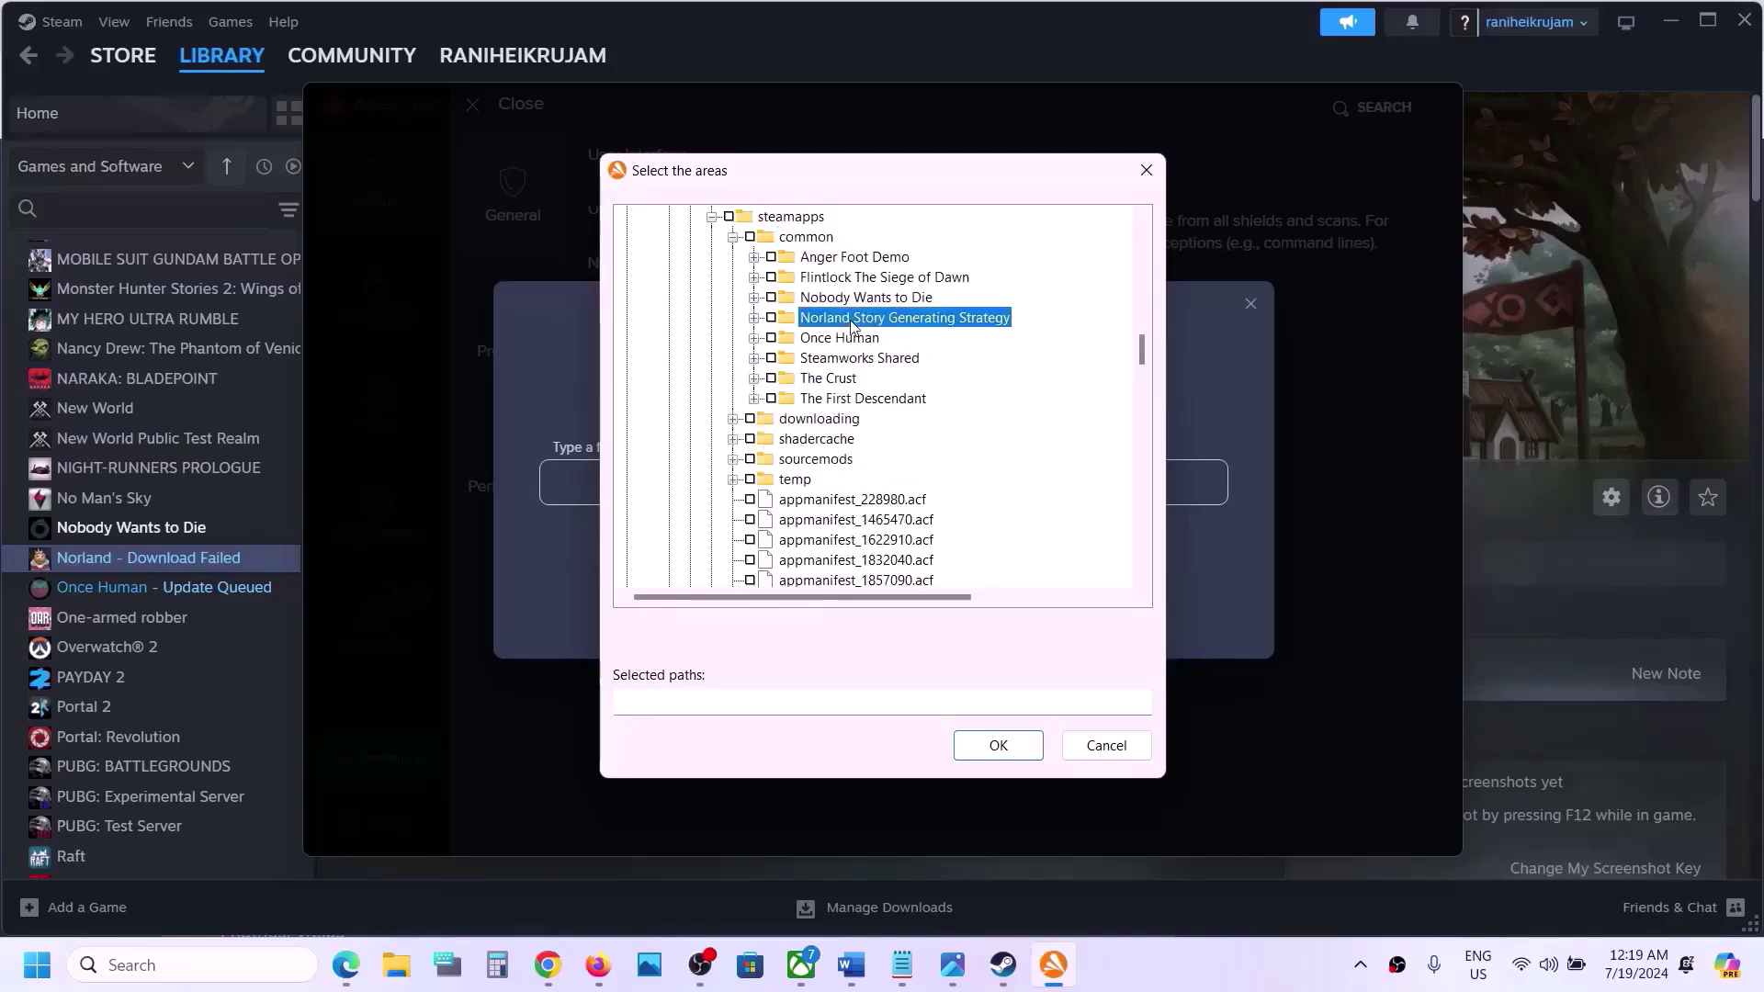
pyautogui.click(771, 317)
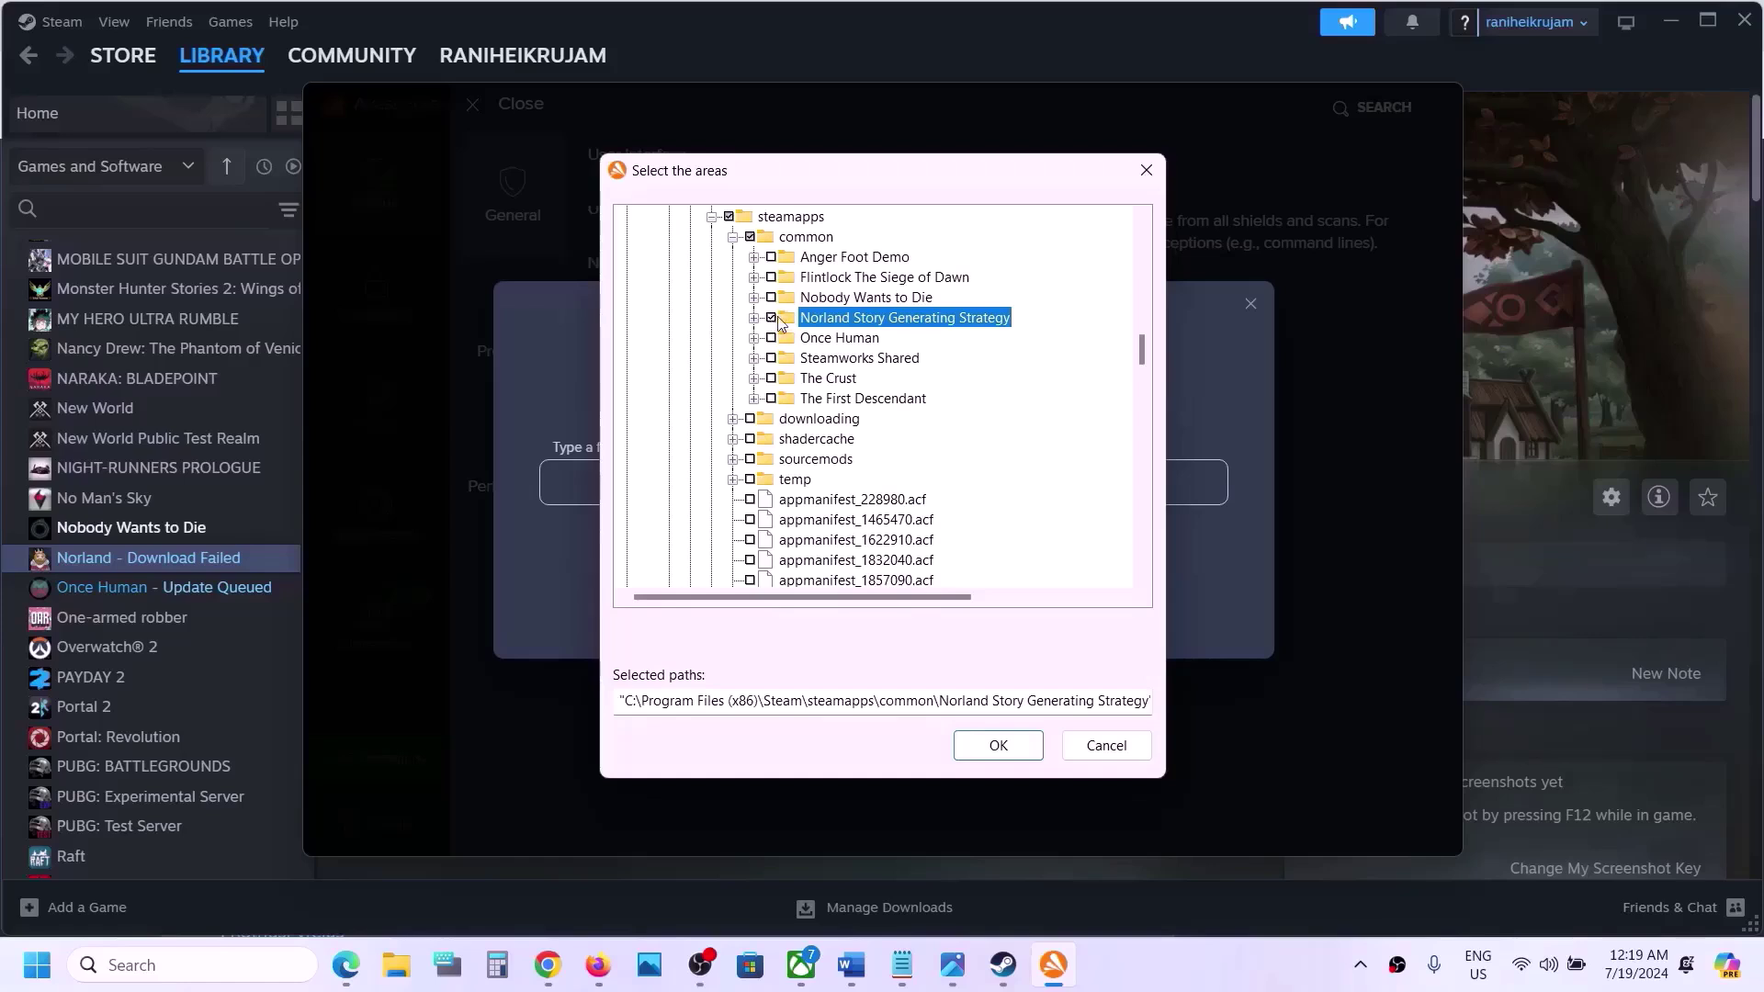
pyautogui.click(1029, 744)
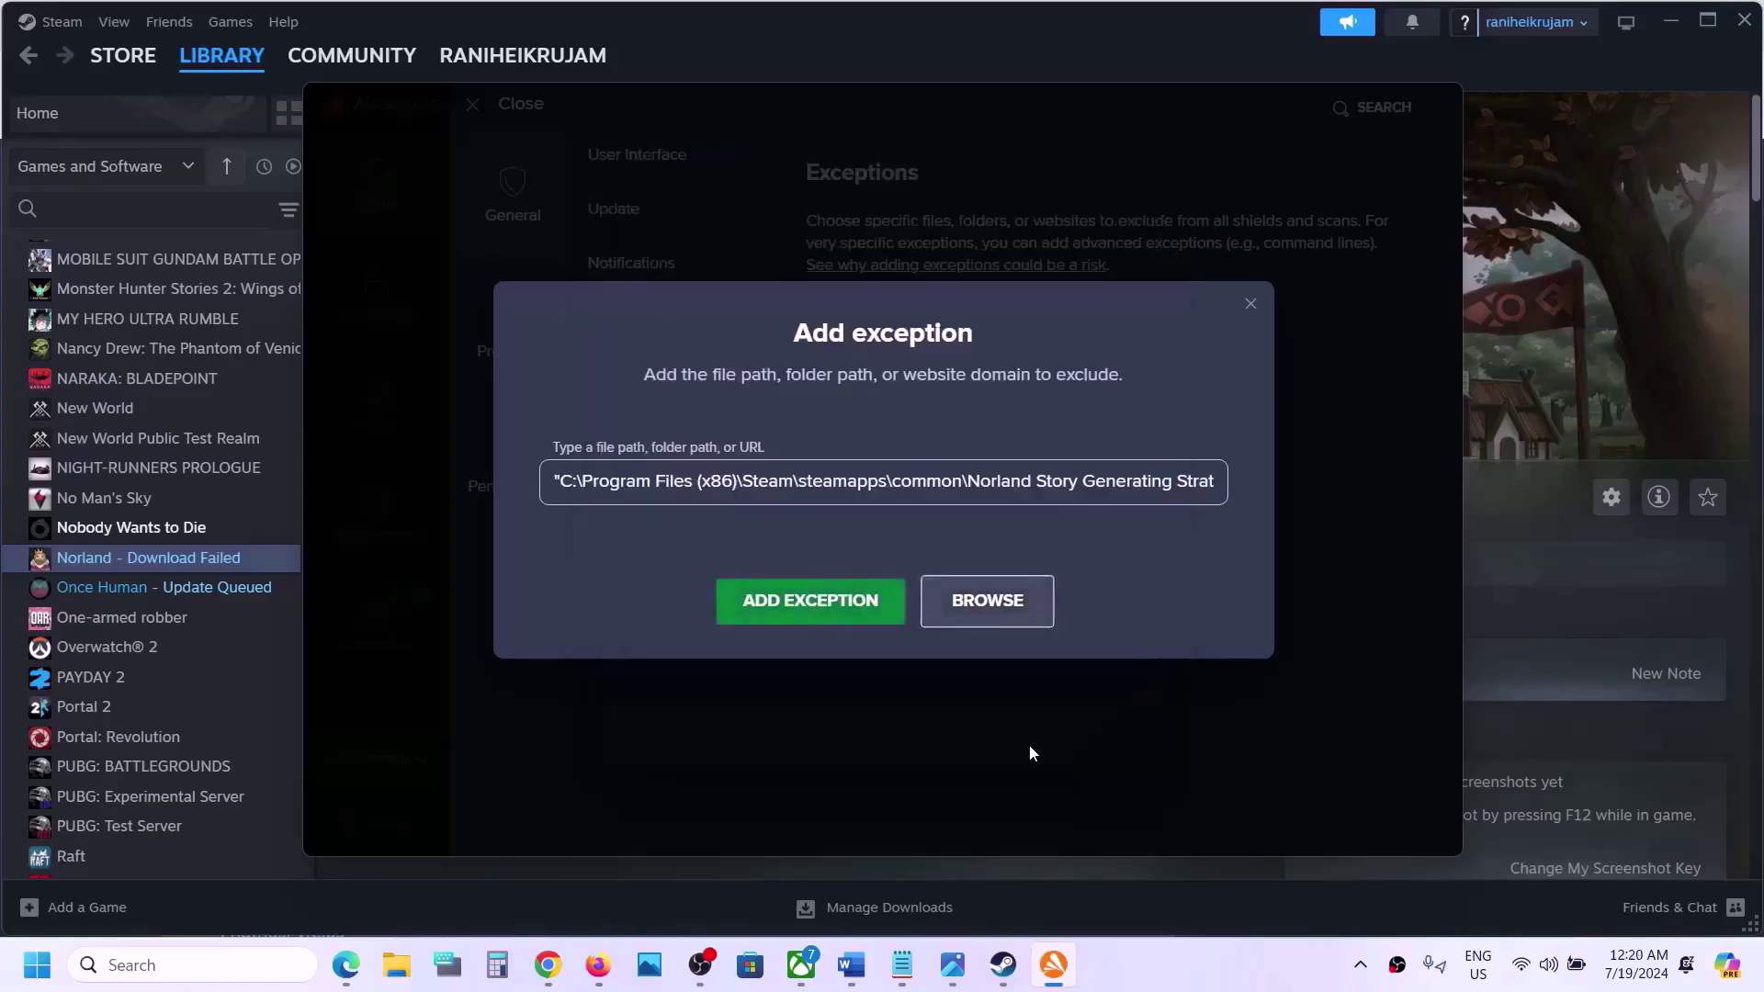
pyautogui.click(825, 605)
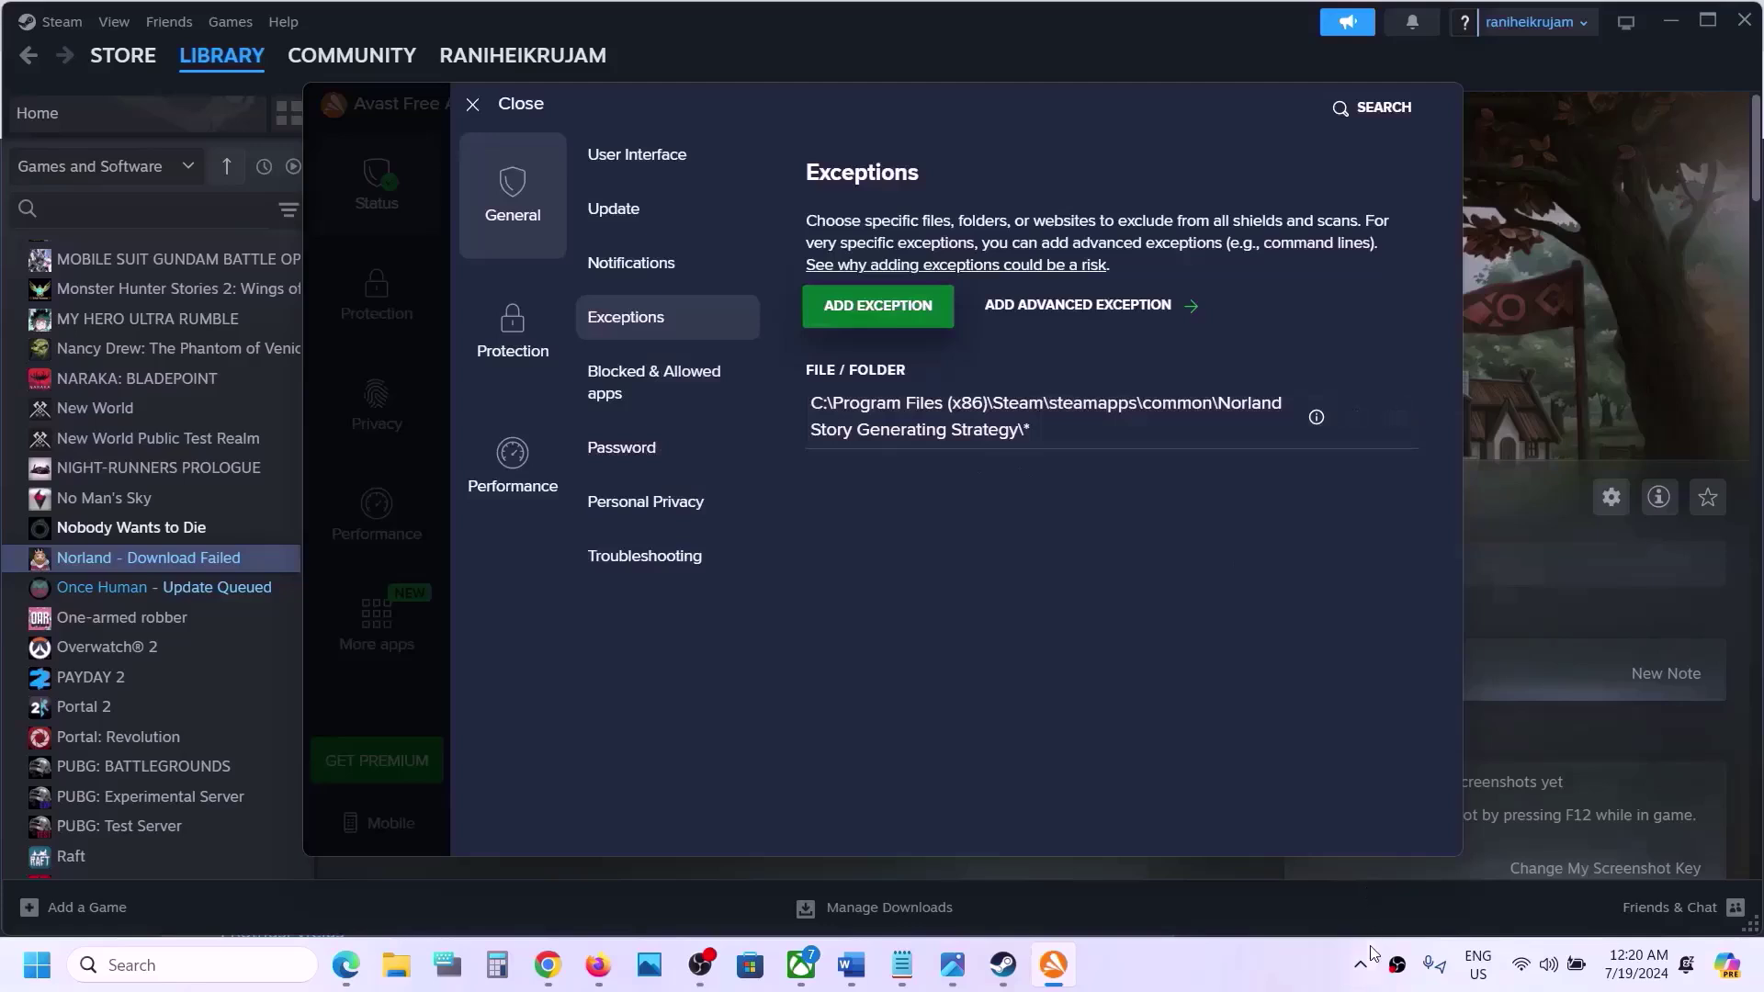
# Reveal the hidden tray icons and open Avast's tray quick menu
pyautogui.click(1364, 972)
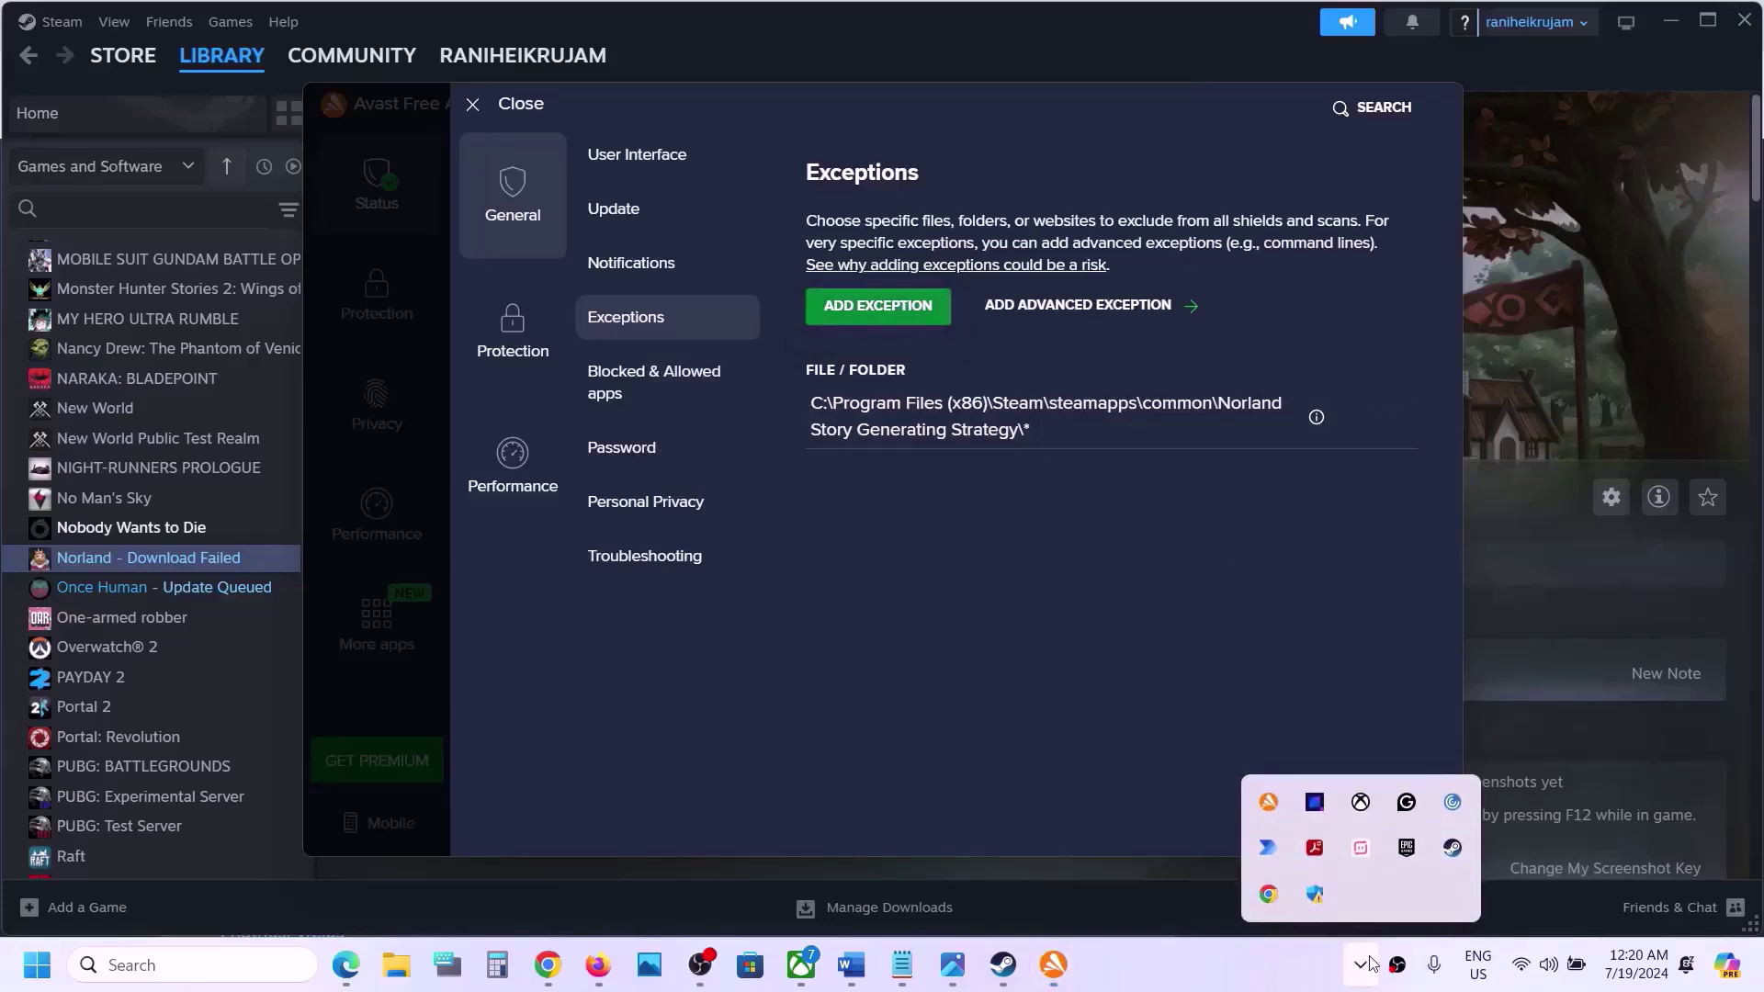
pyautogui.click(1361, 972)
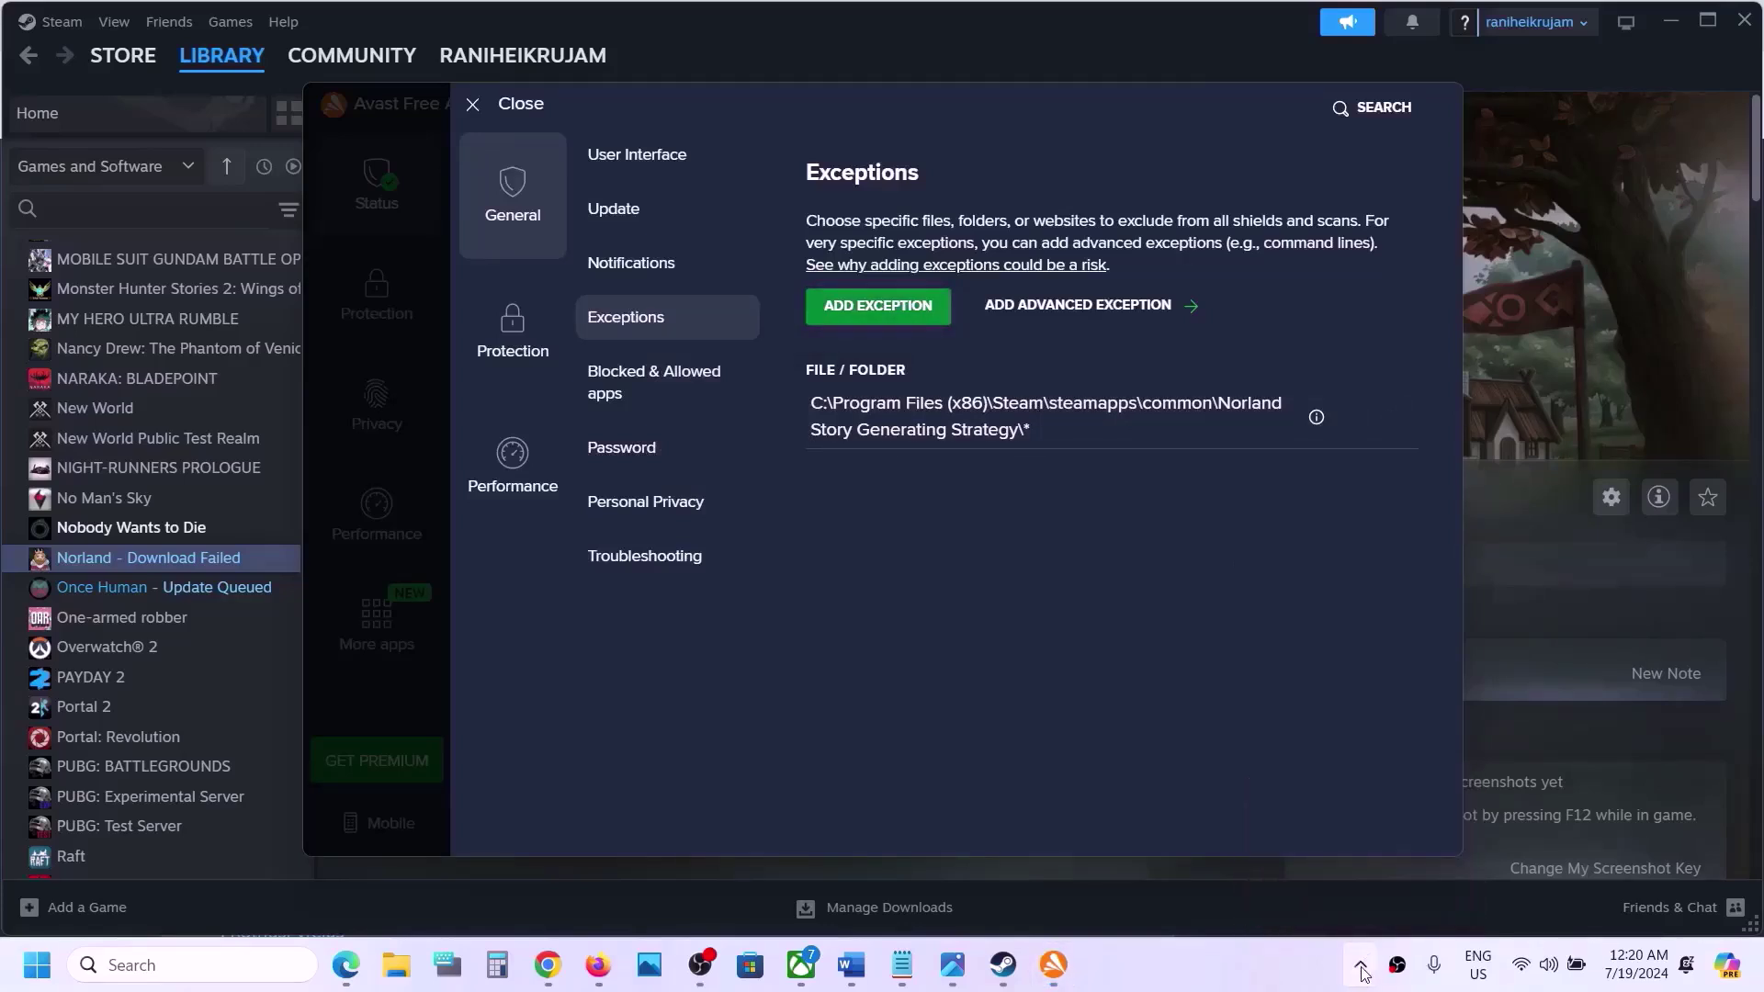
pyautogui.click(1361, 972)
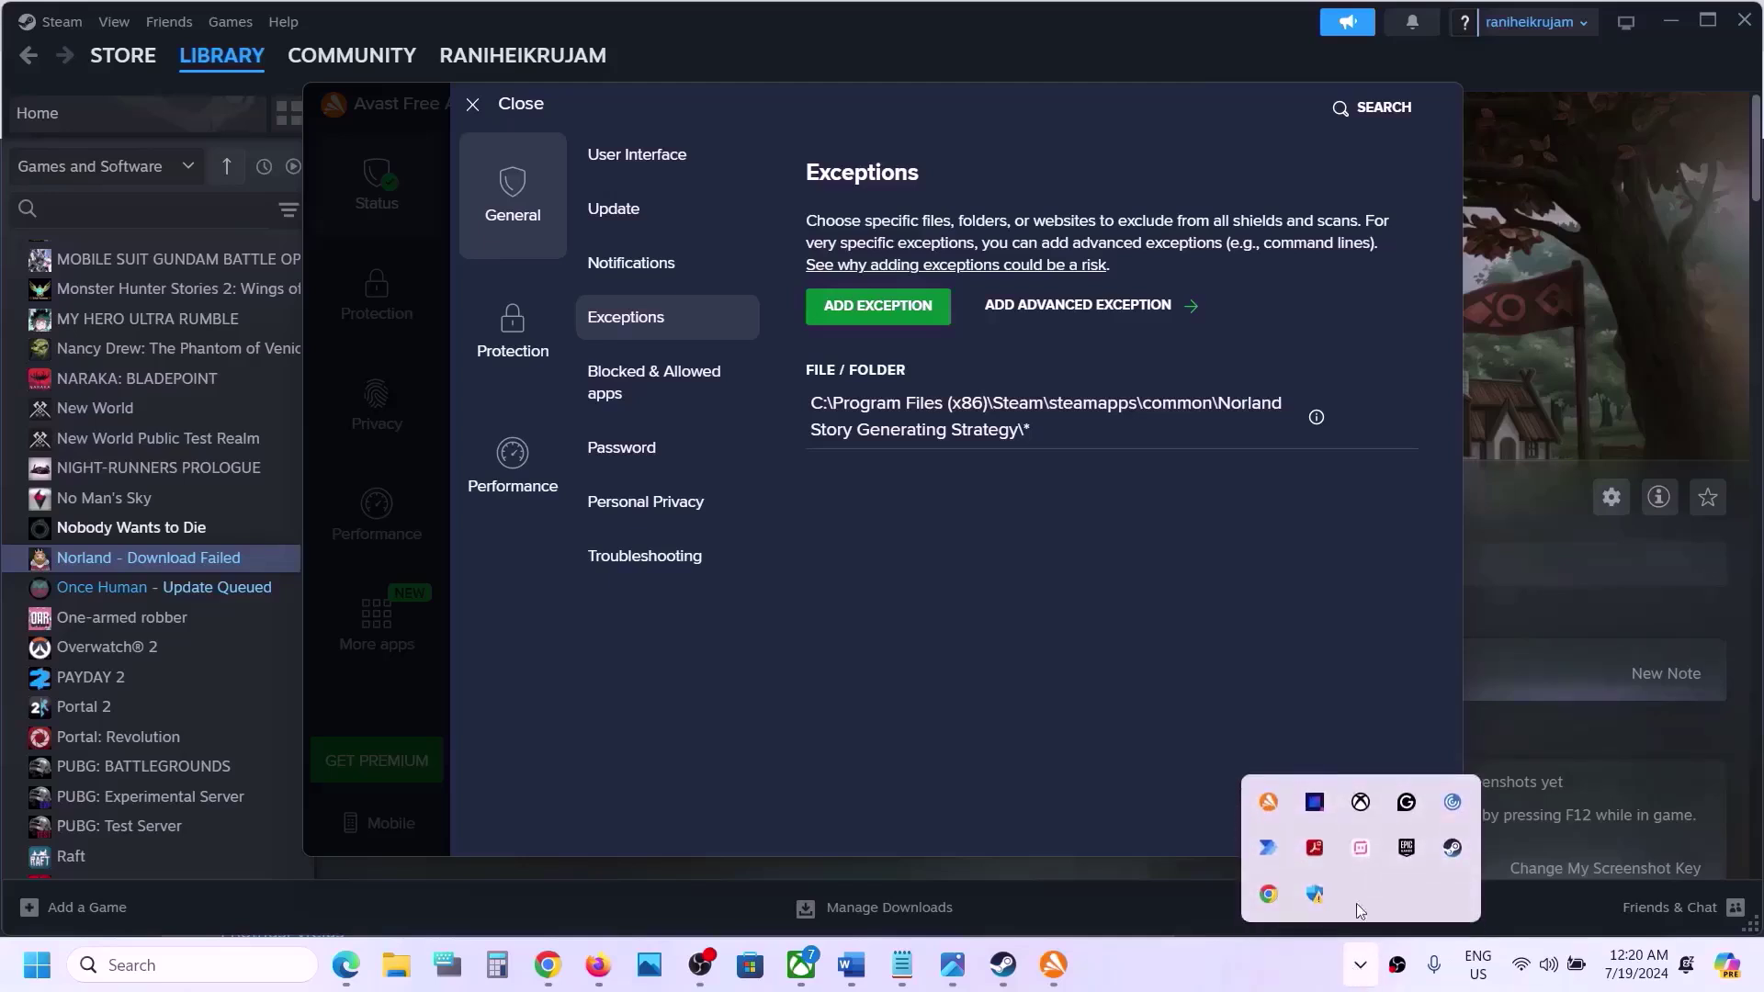
pyautogui.rightClick(1267, 804)
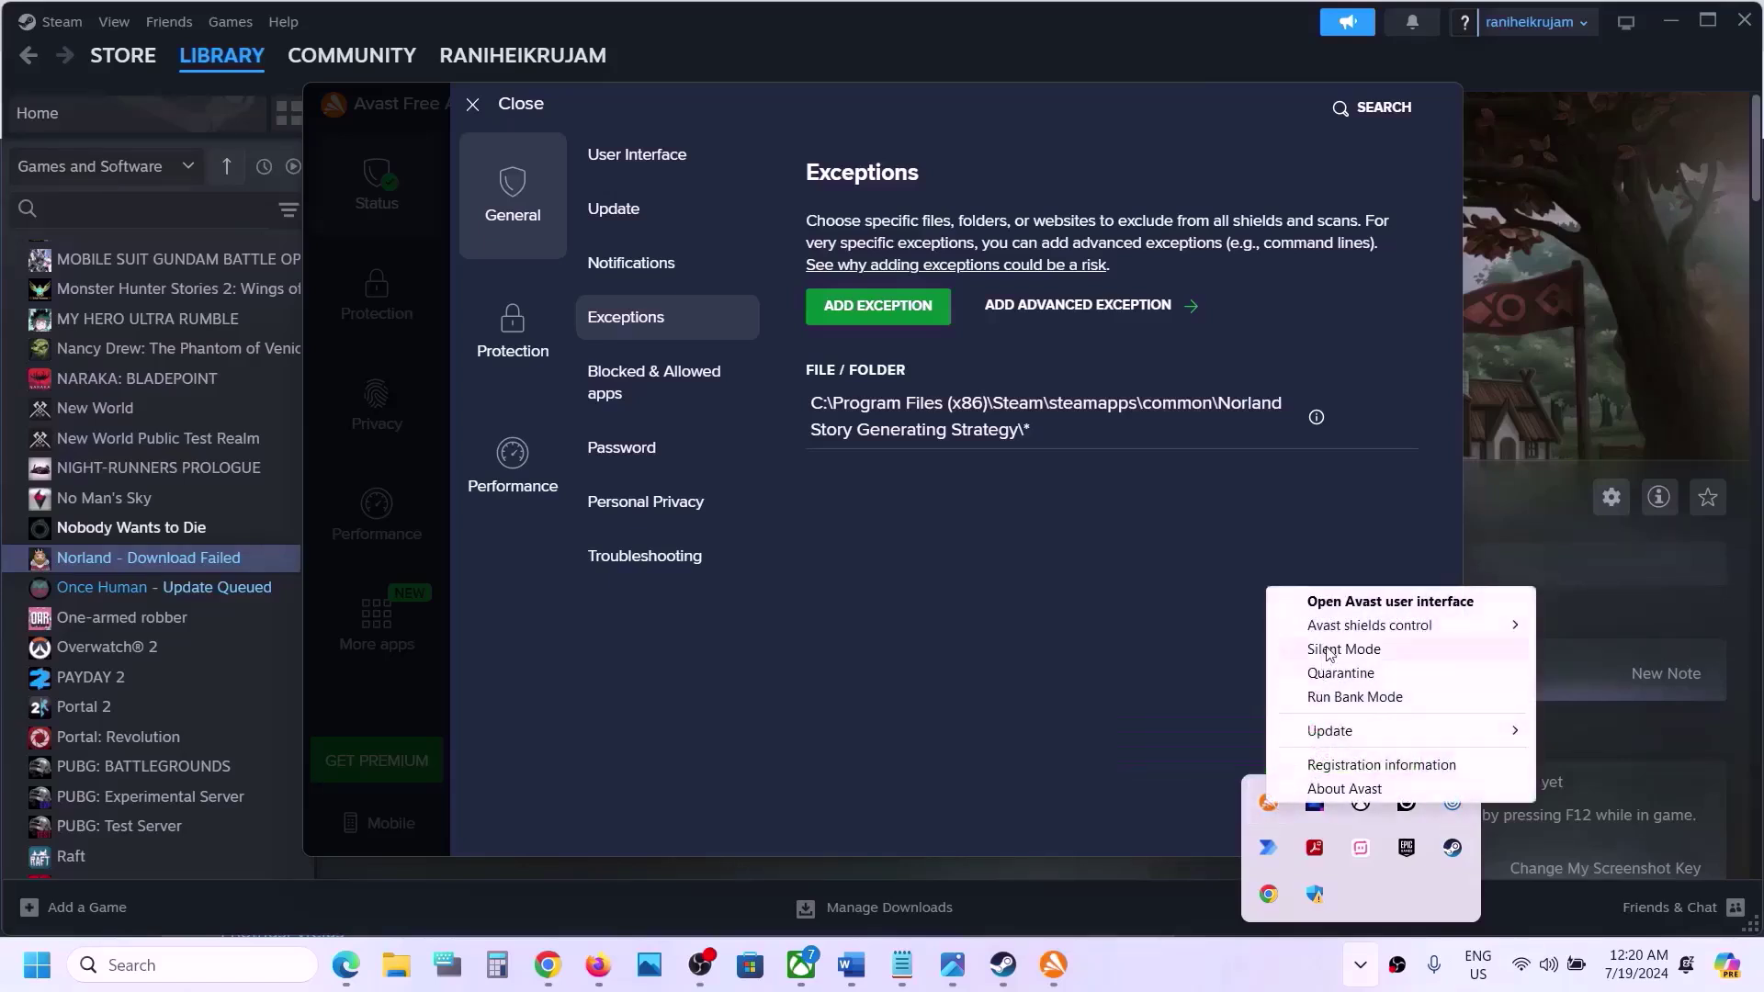
pyautogui.moveTo(1337, 634)
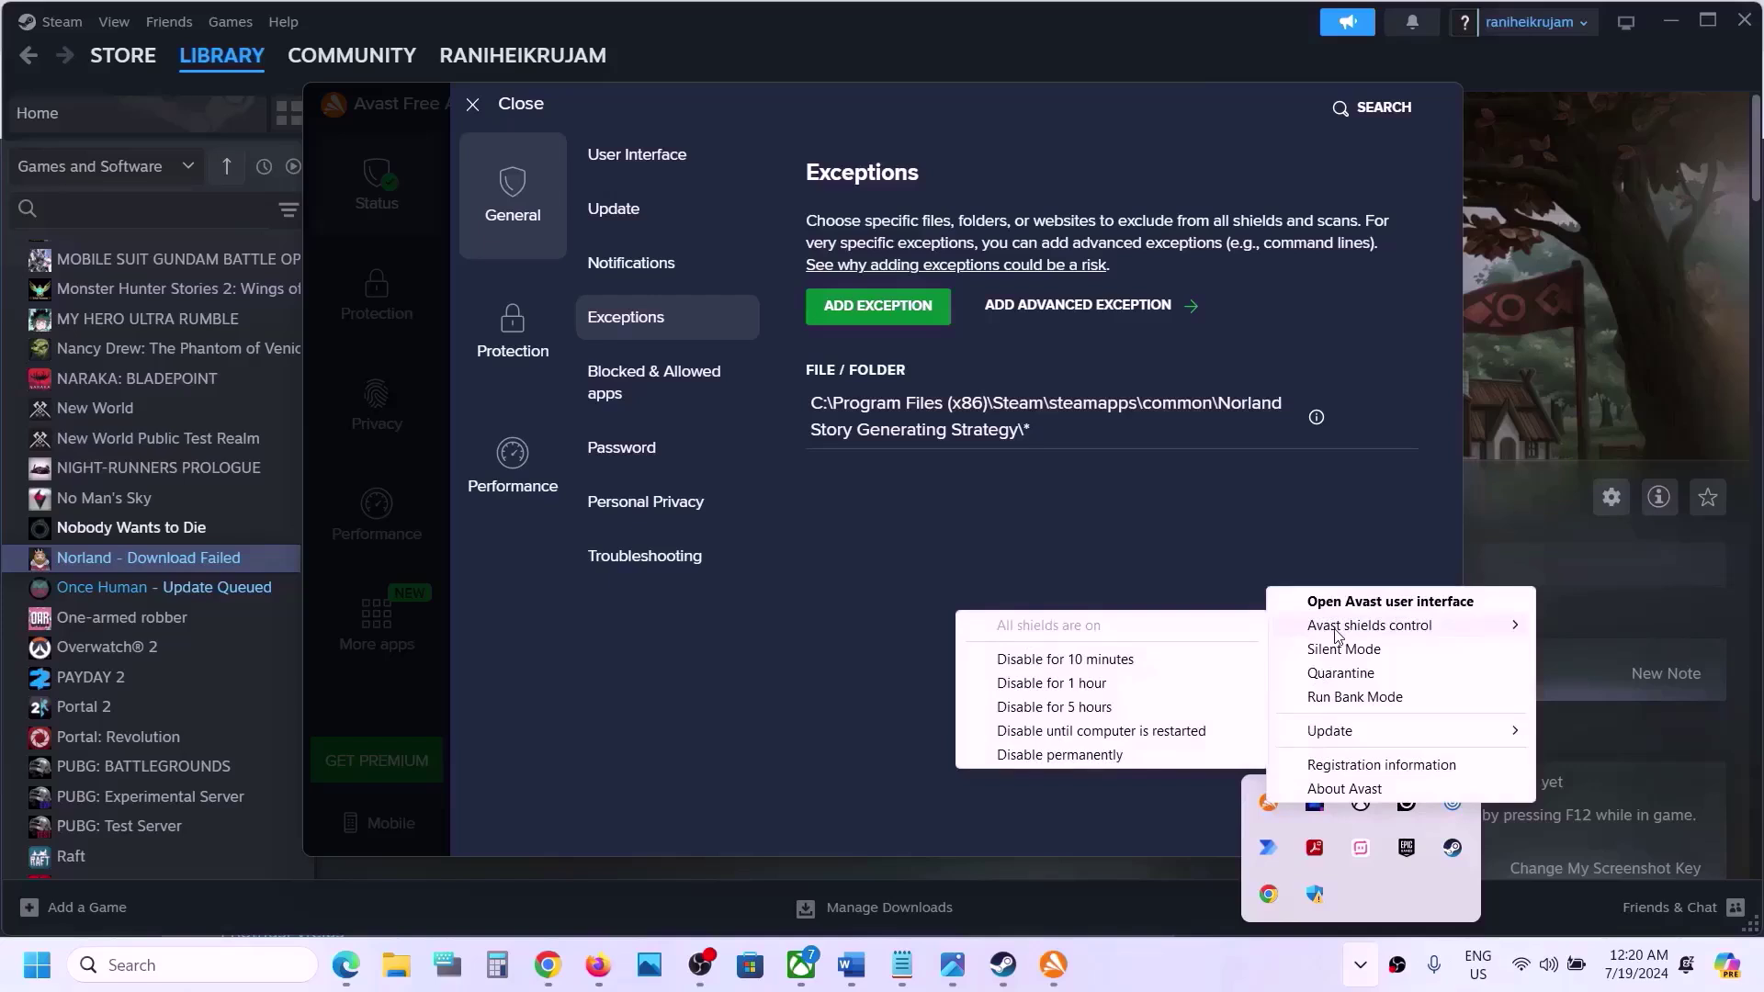
# Restore the quarantined Norland.exe with an exception added, then dismiss the confirmation
pyautogui.click(1372, 680)
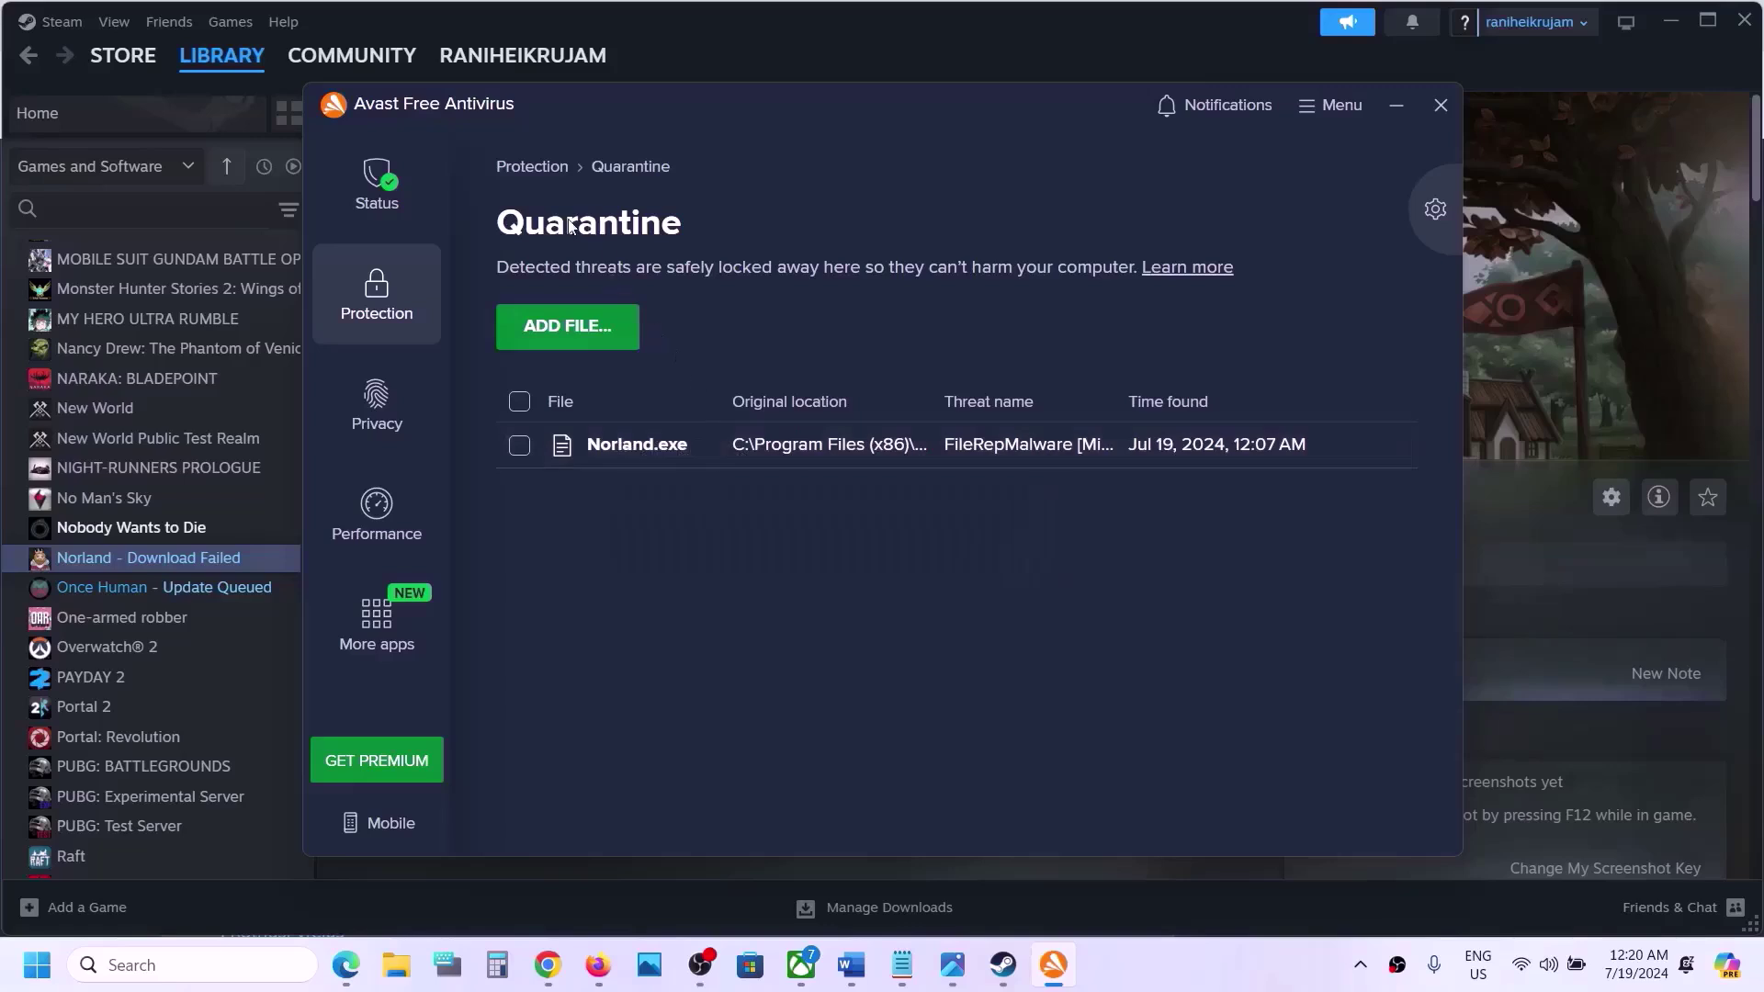
pyautogui.click(519, 445)
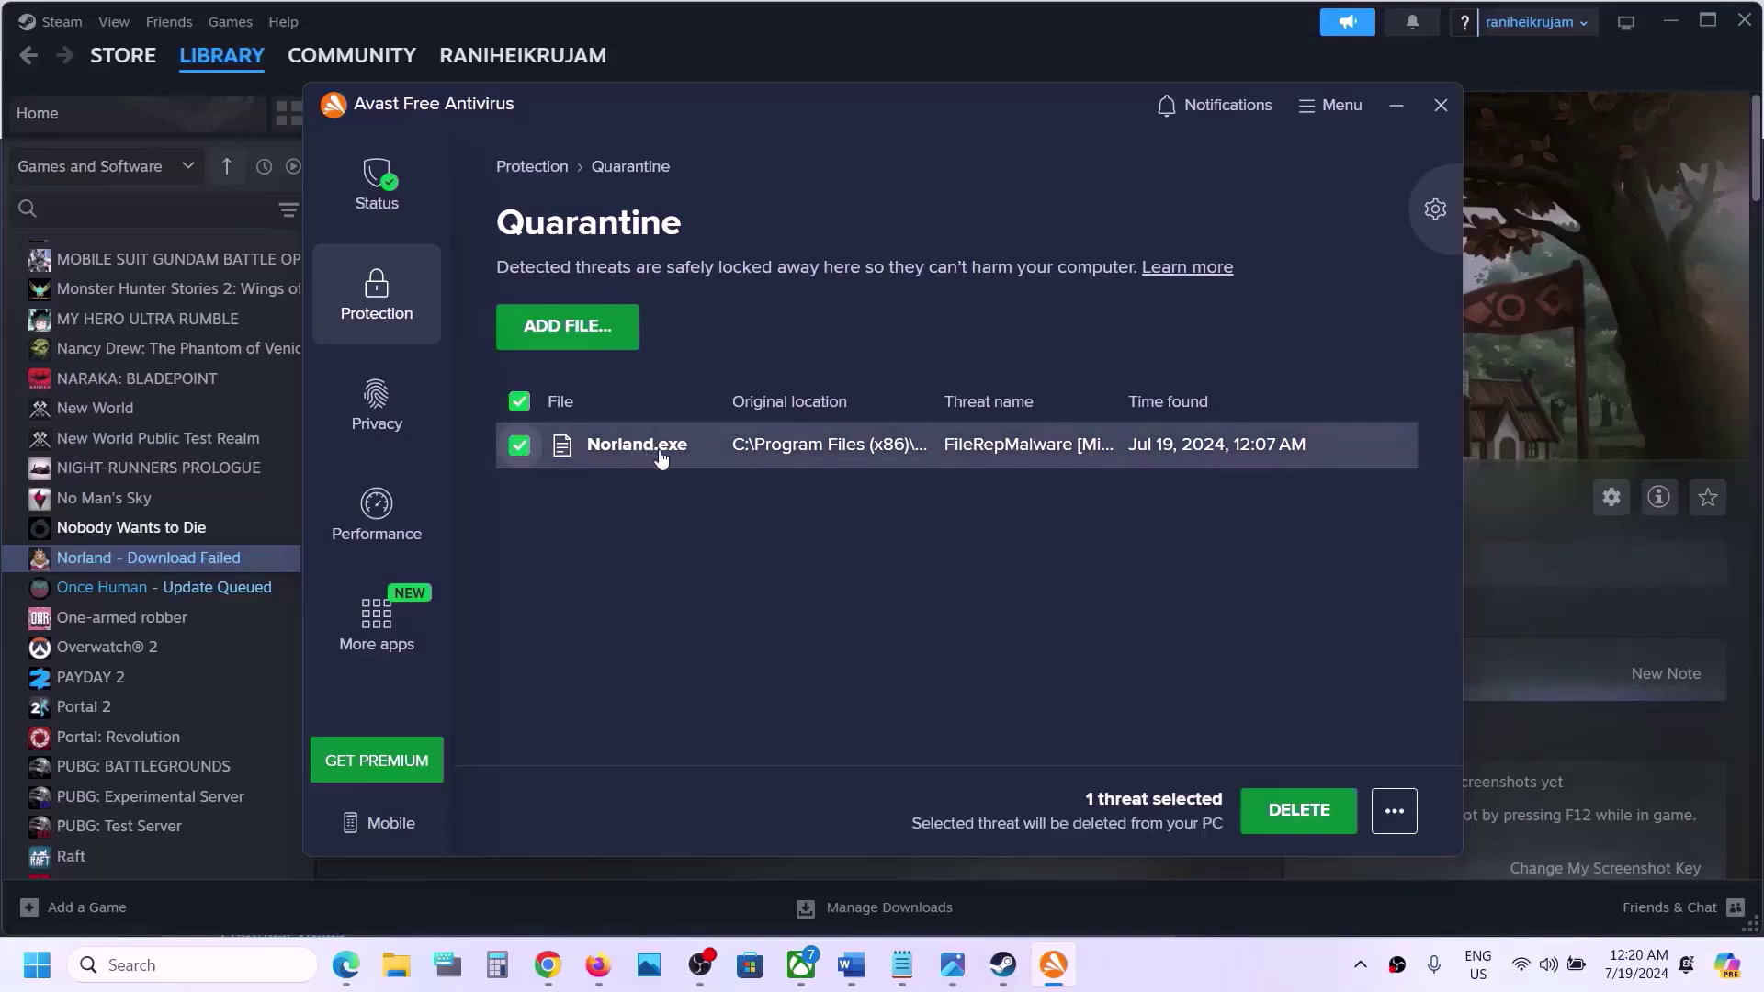
pyautogui.click(1395, 813)
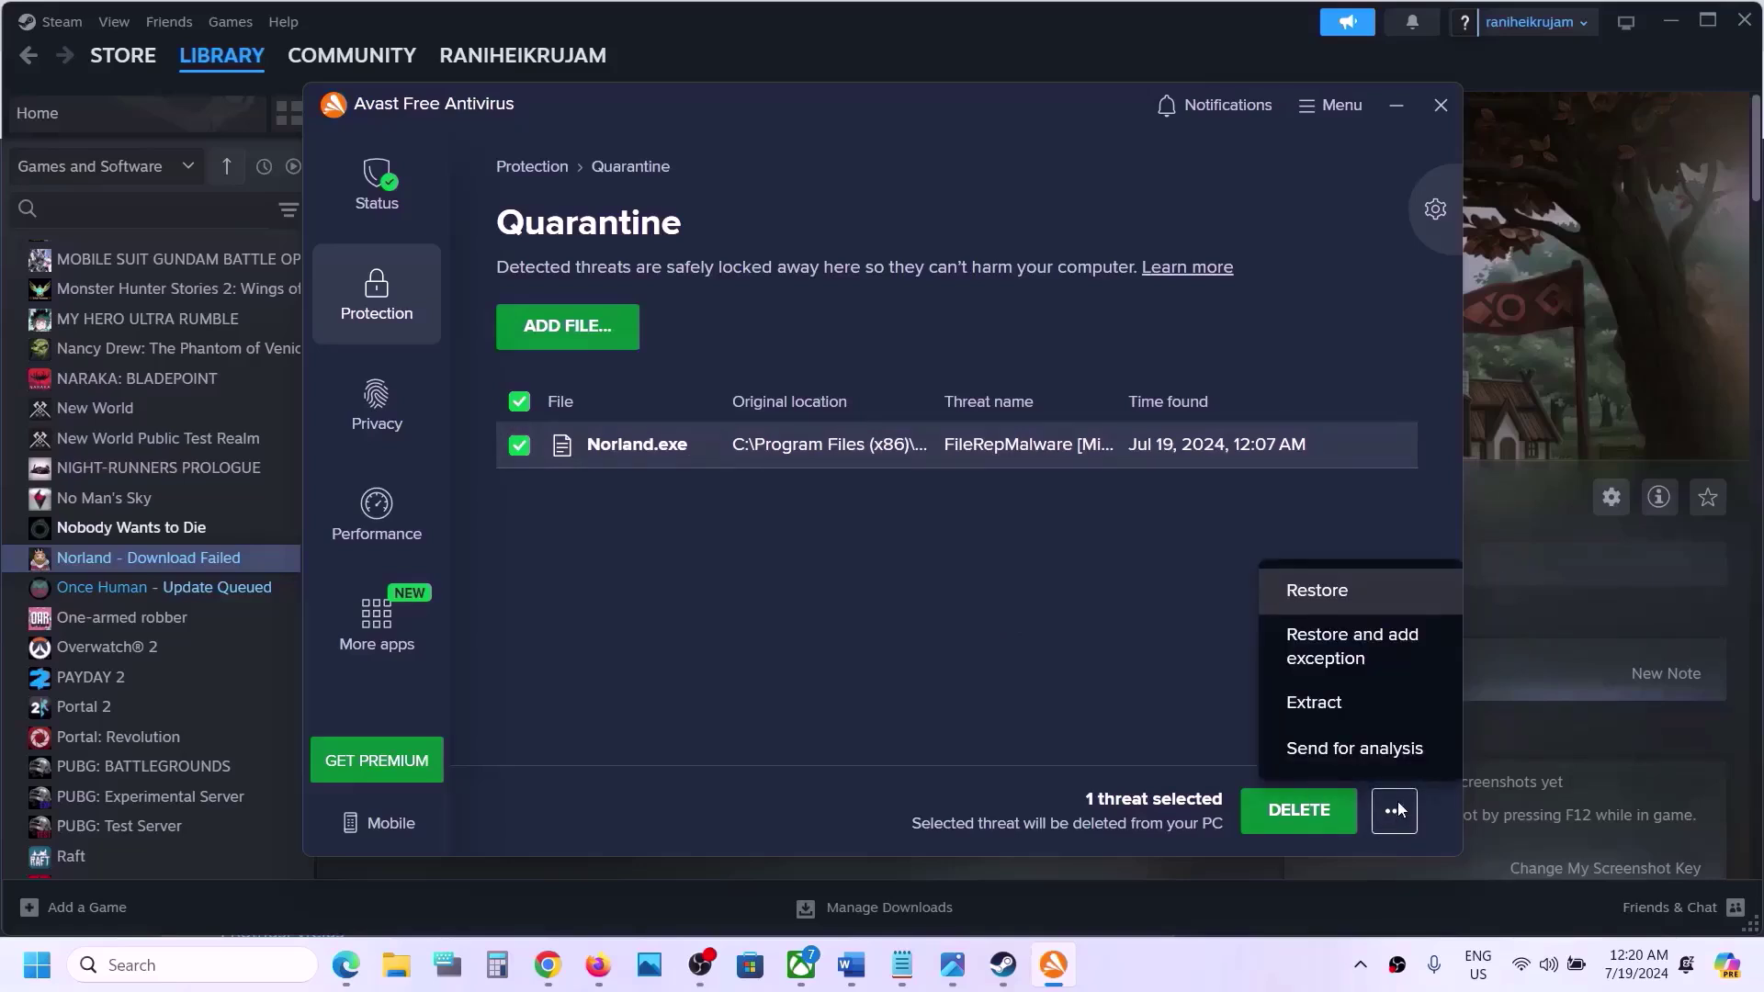
pyautogui.click(1361, 661)
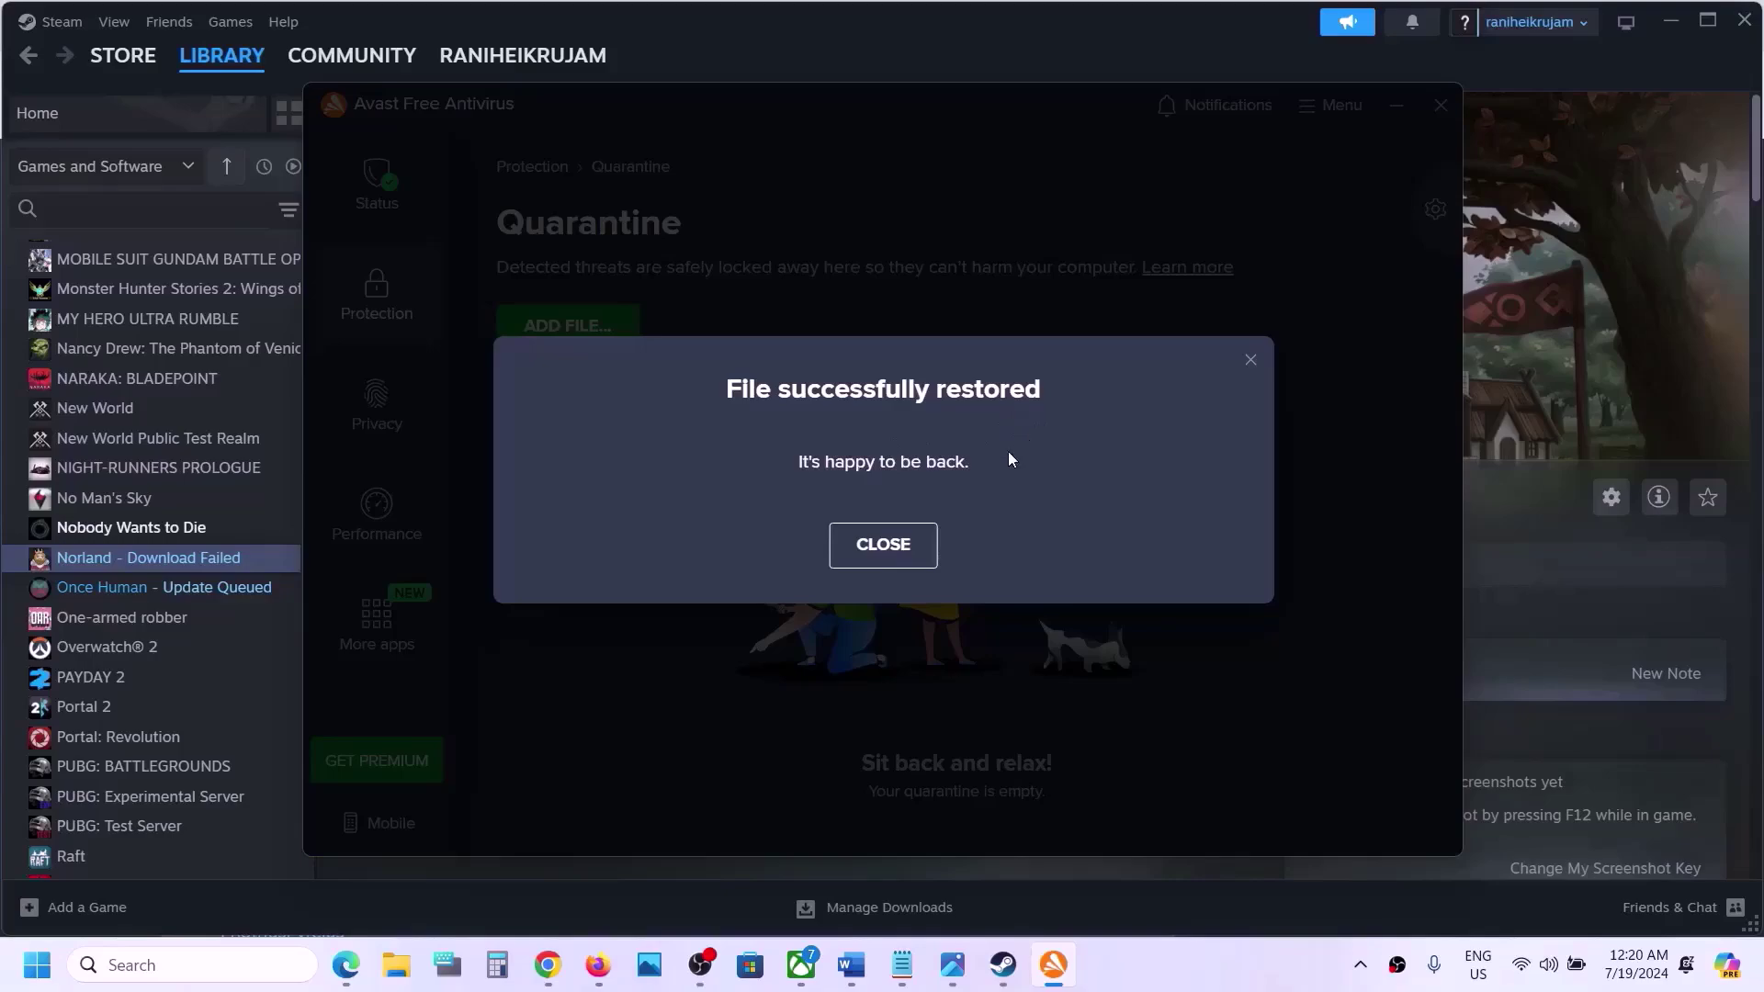
pyautogui.click(889, 551)
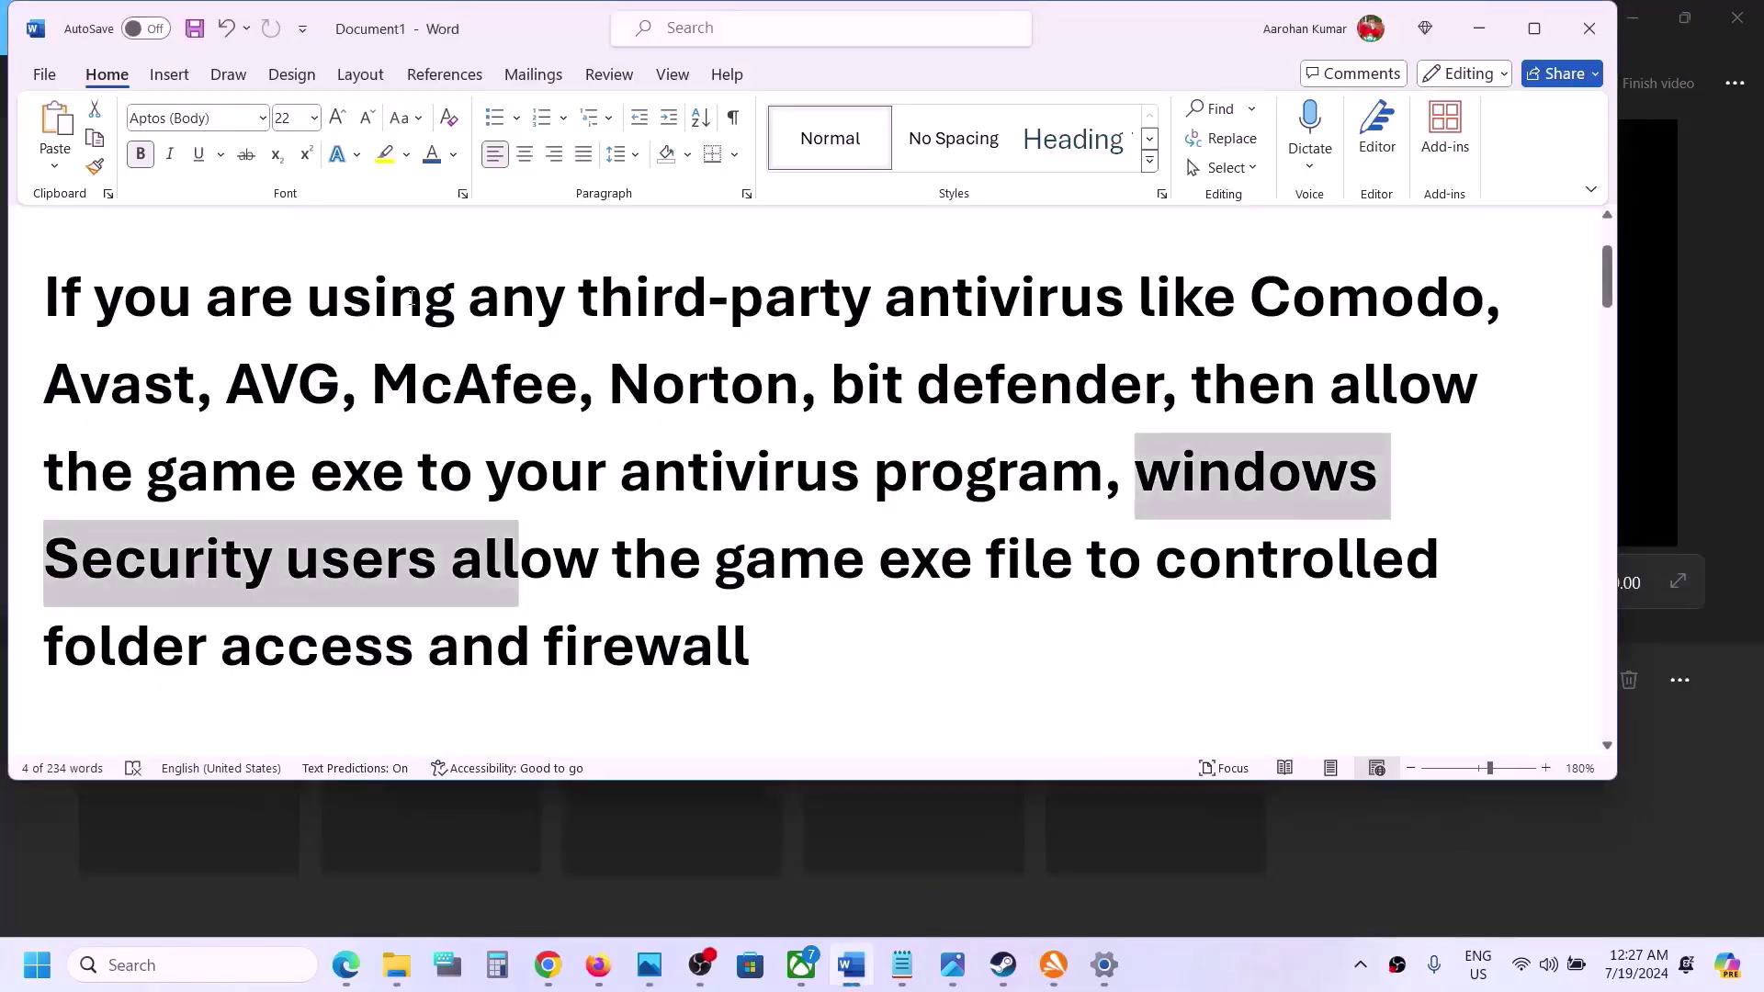
pyautogui.moveTo(454, 281); pyautogui.dragTo(1033, 378)
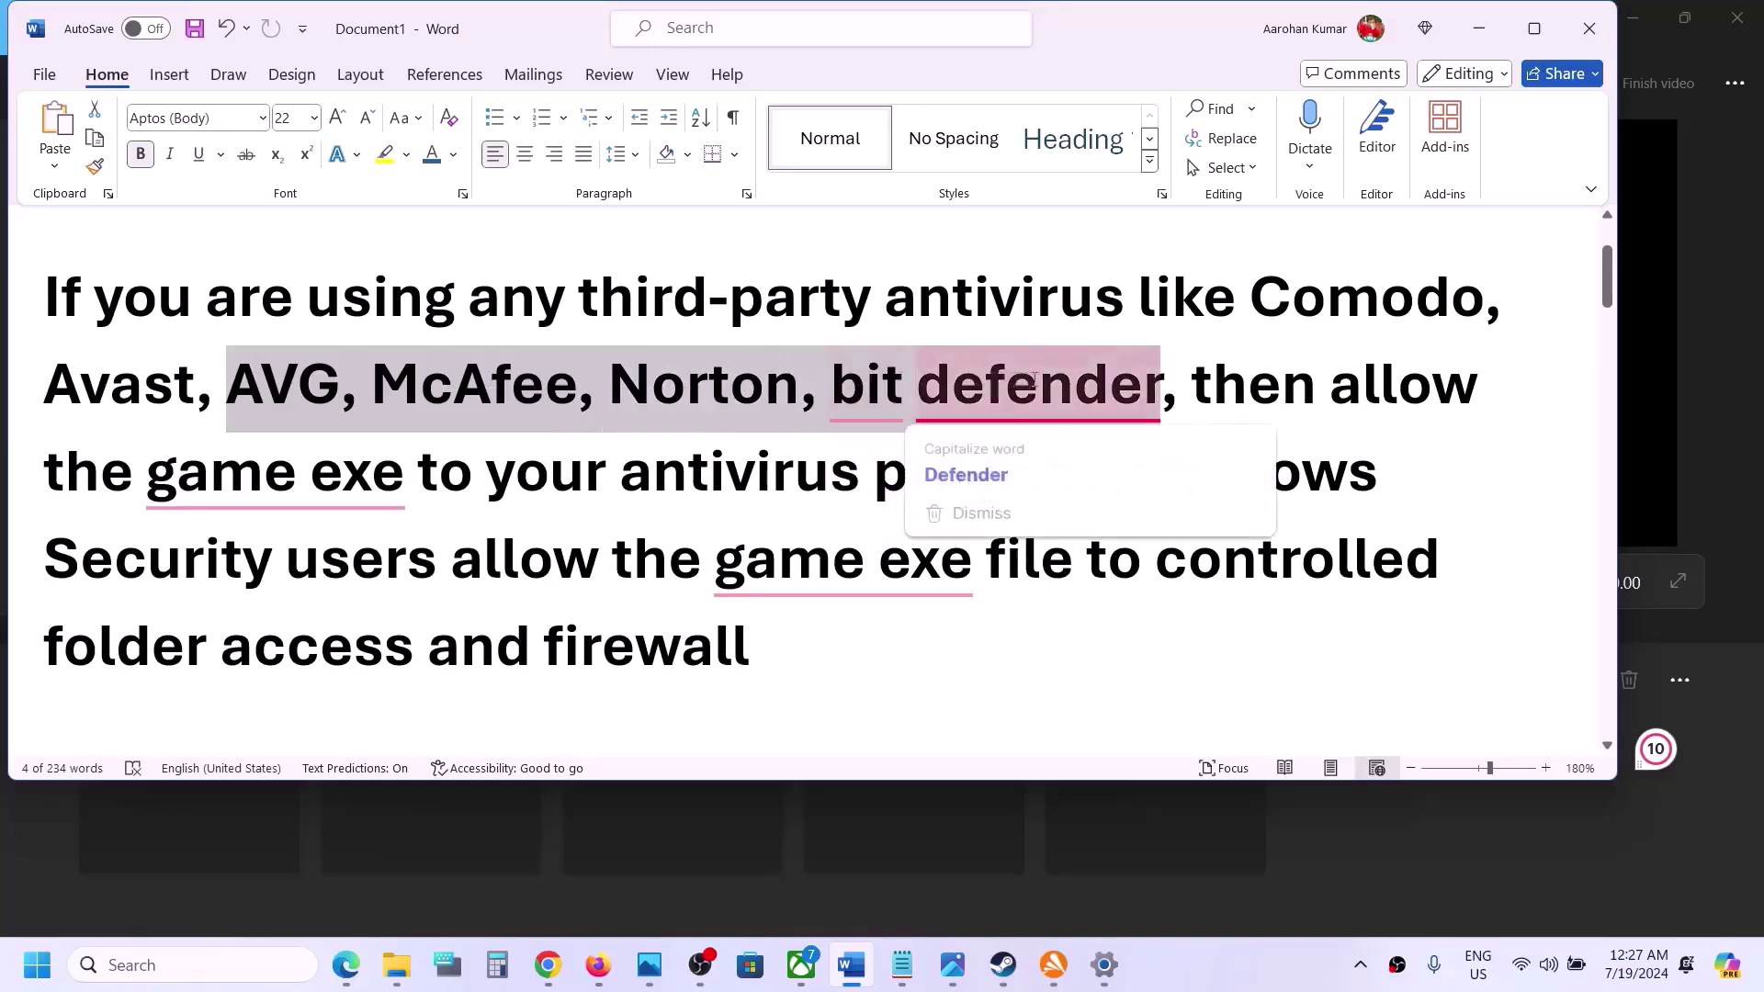
pyautogui.click(689, 382)
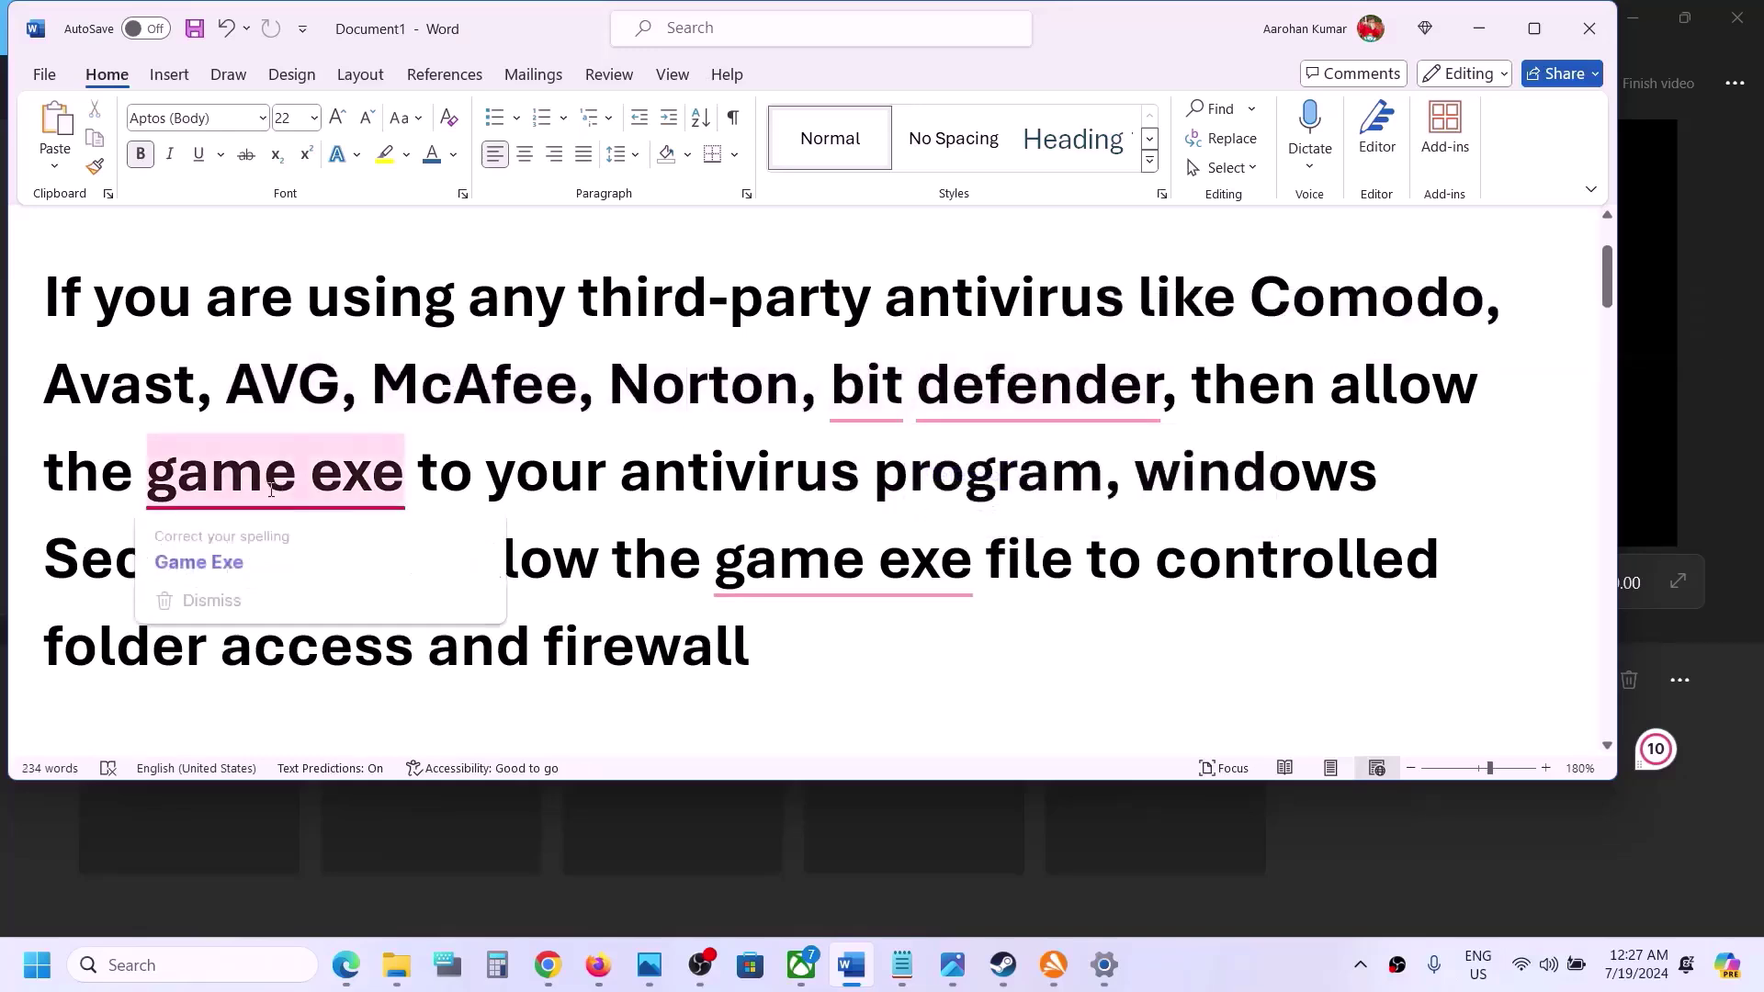
pyautogui.moveTo(136, 490); pyautogui.dragTo(1014, 459)
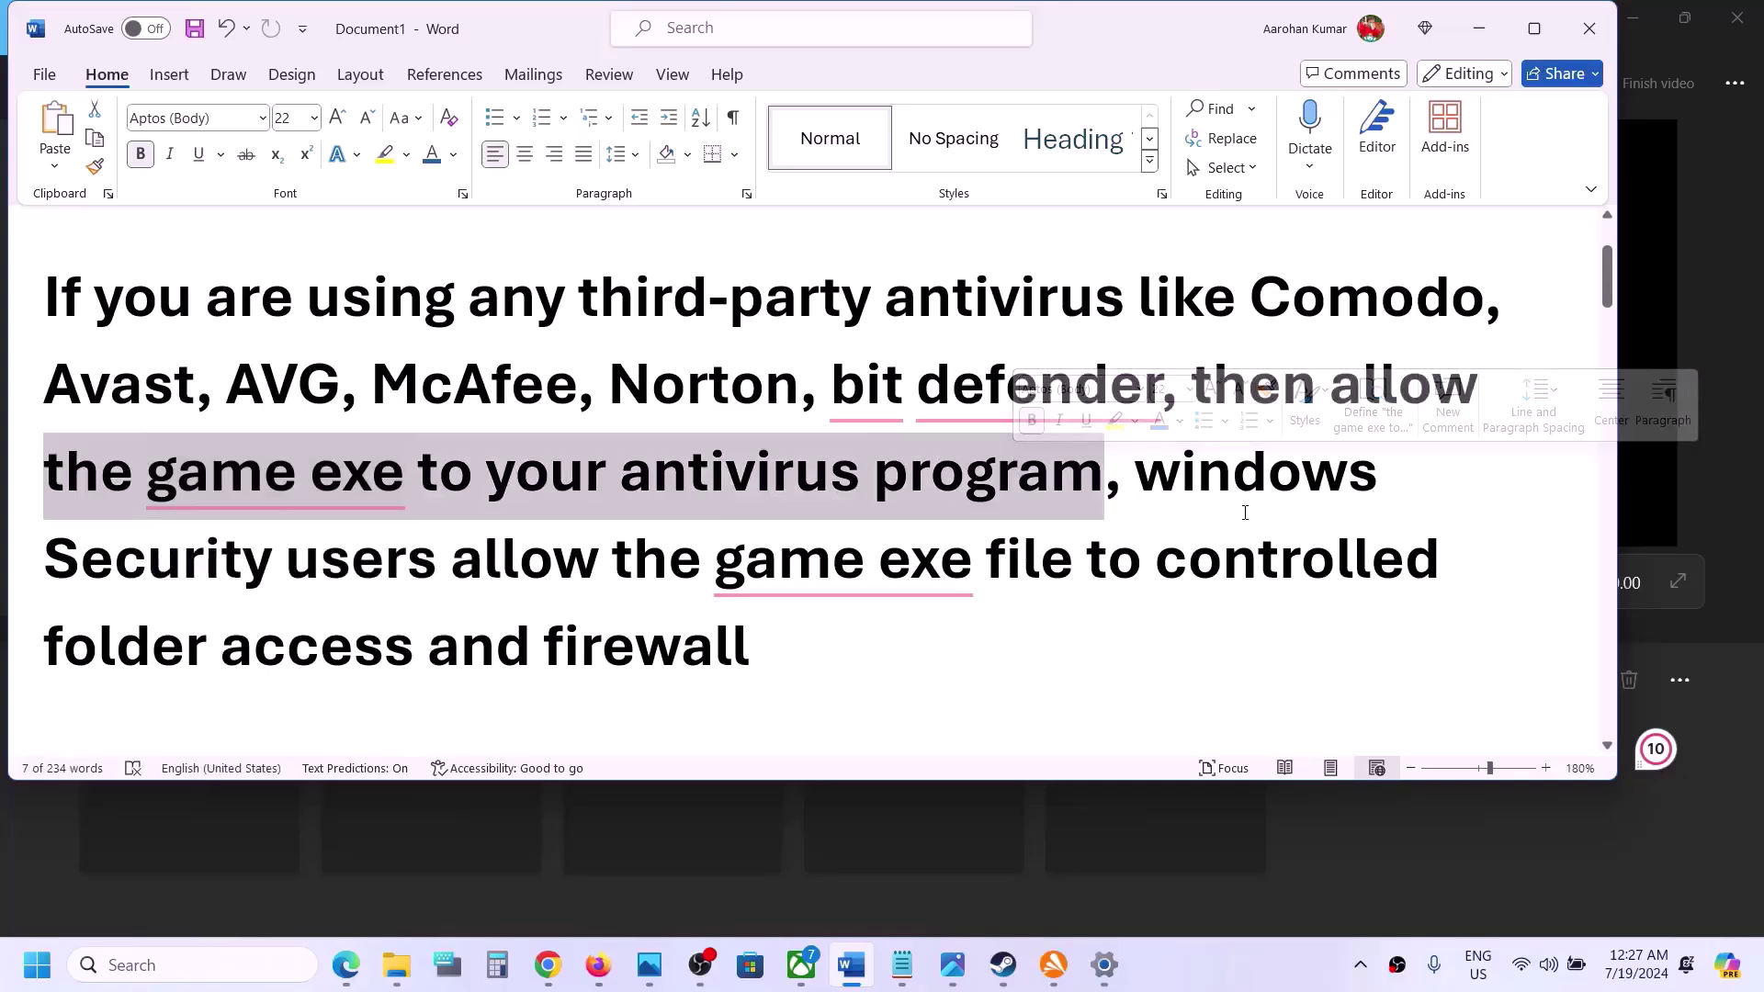
# Show Avast's tray shields control, which reports all 7 shields disabled
pyautogui.click(1360, 967)
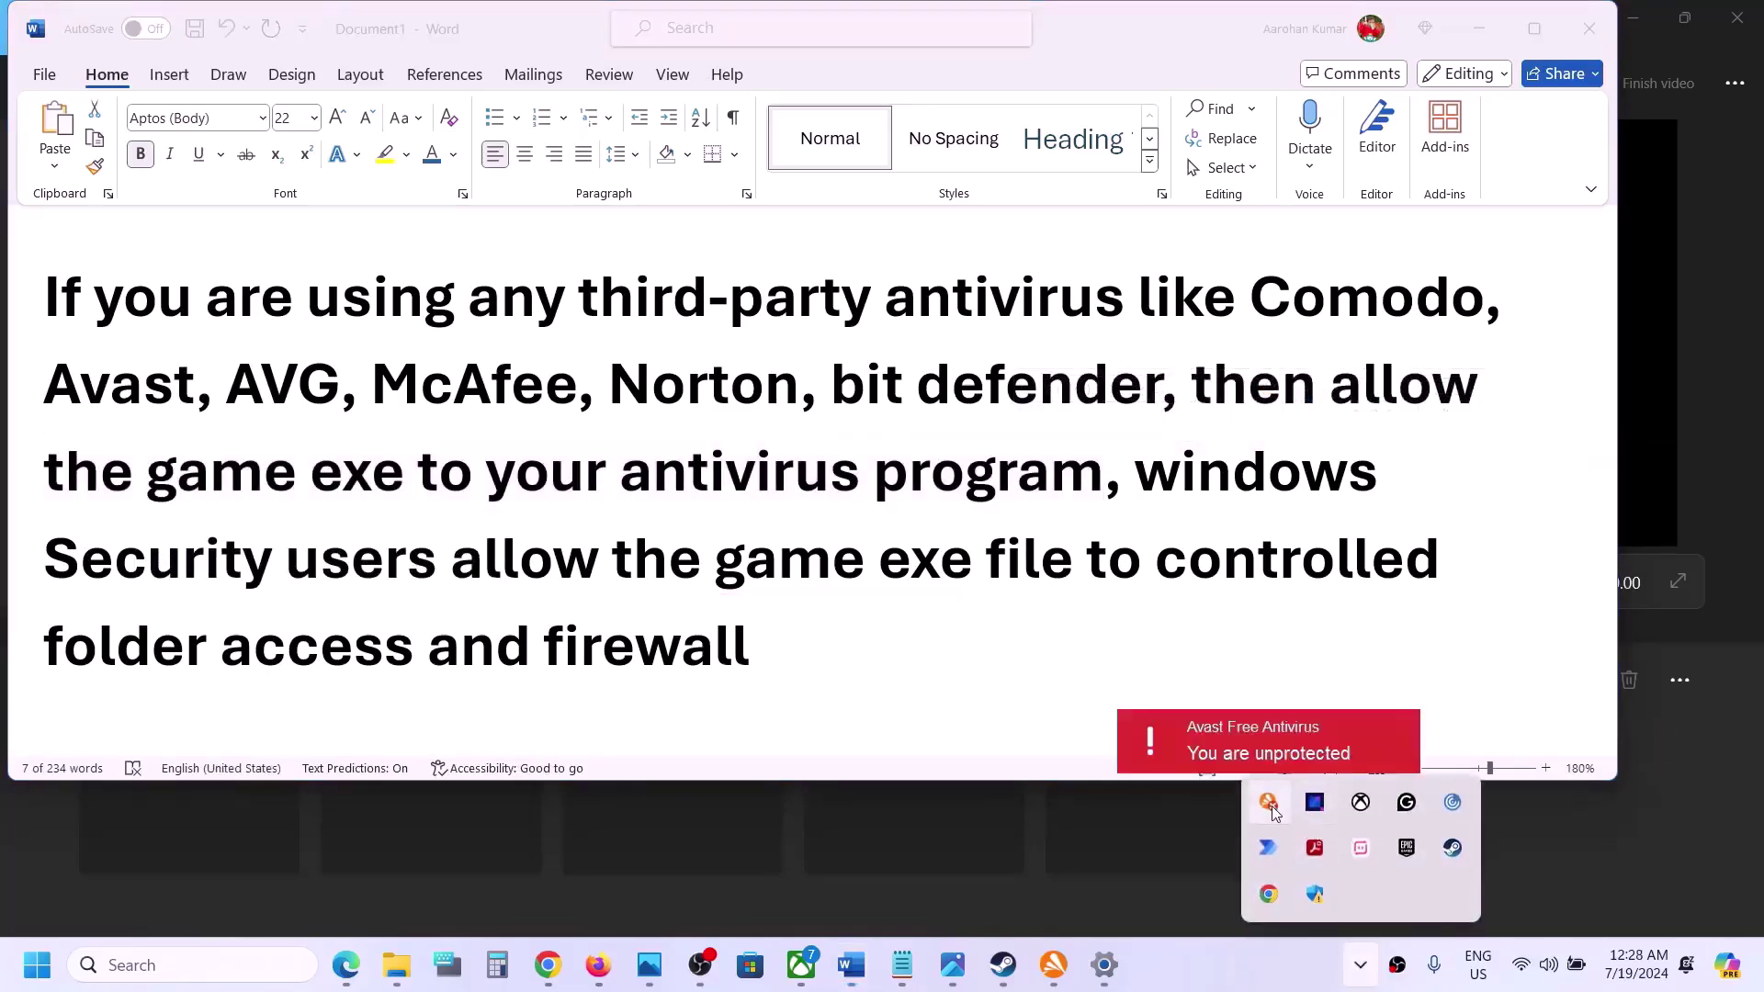
pyautogui.rightClick(1272, 806)
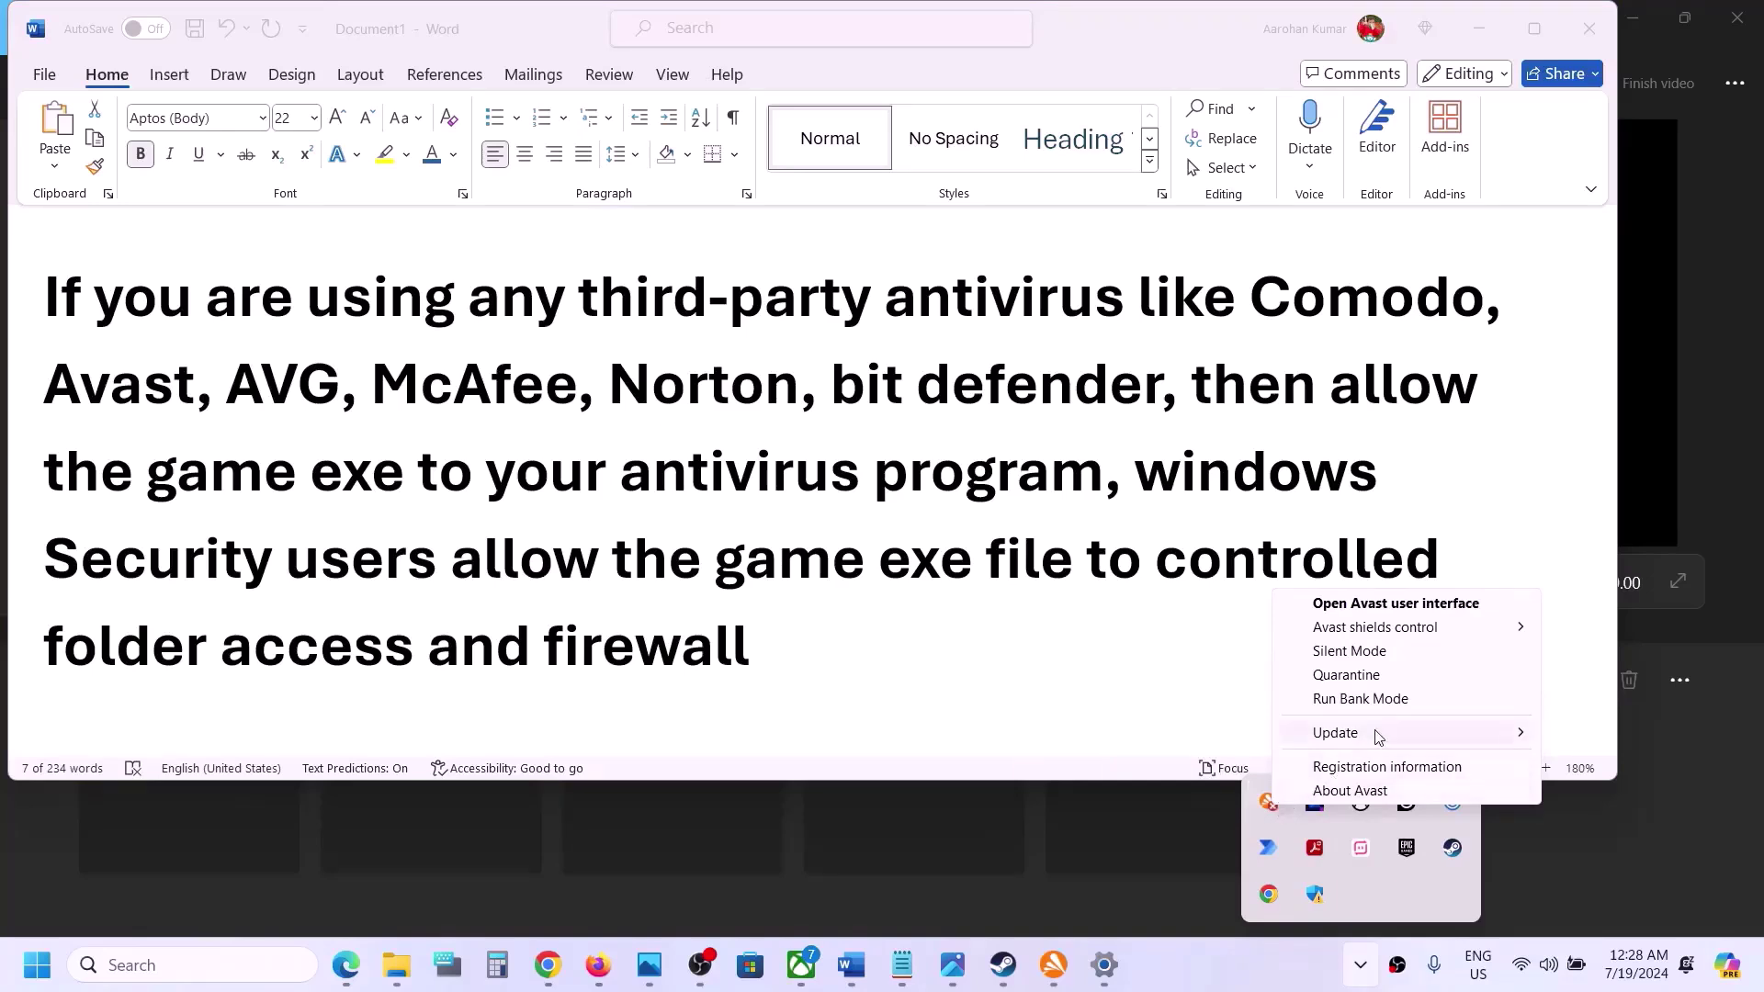
pyautogui.moveTo(1392, 638)
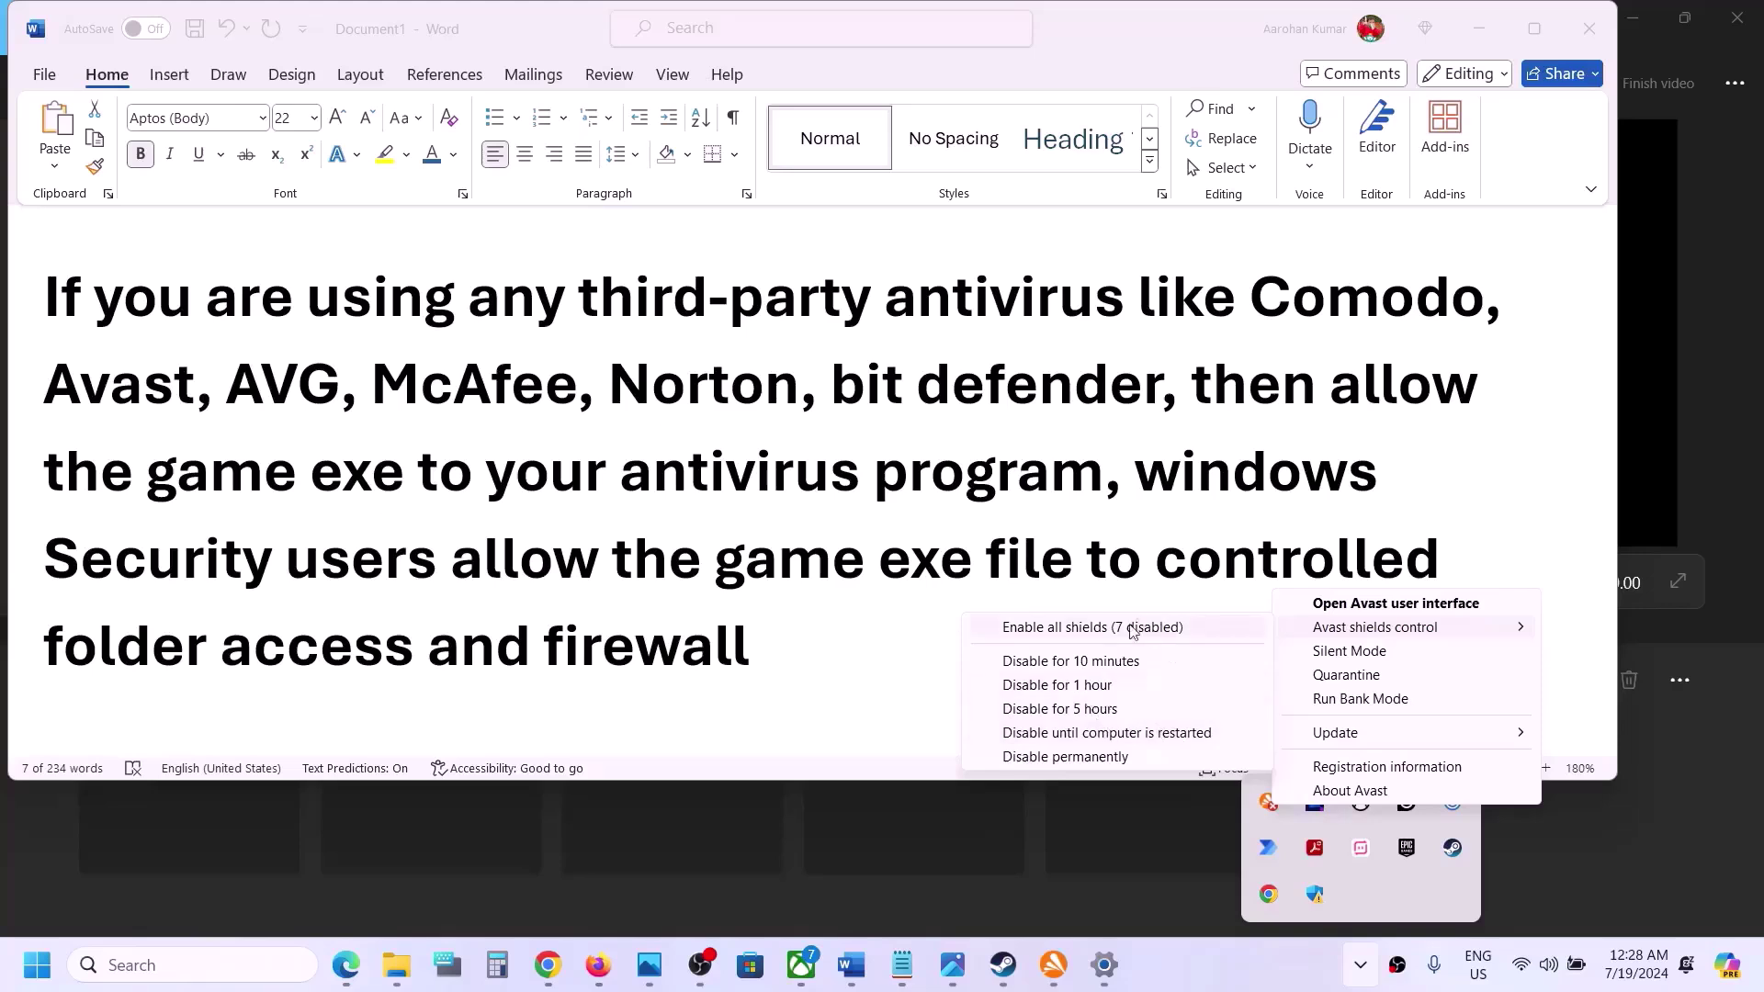
# Close the Avast menus and highlight 'windows Security' in the Word notes
pyautogui.click(887, 611)
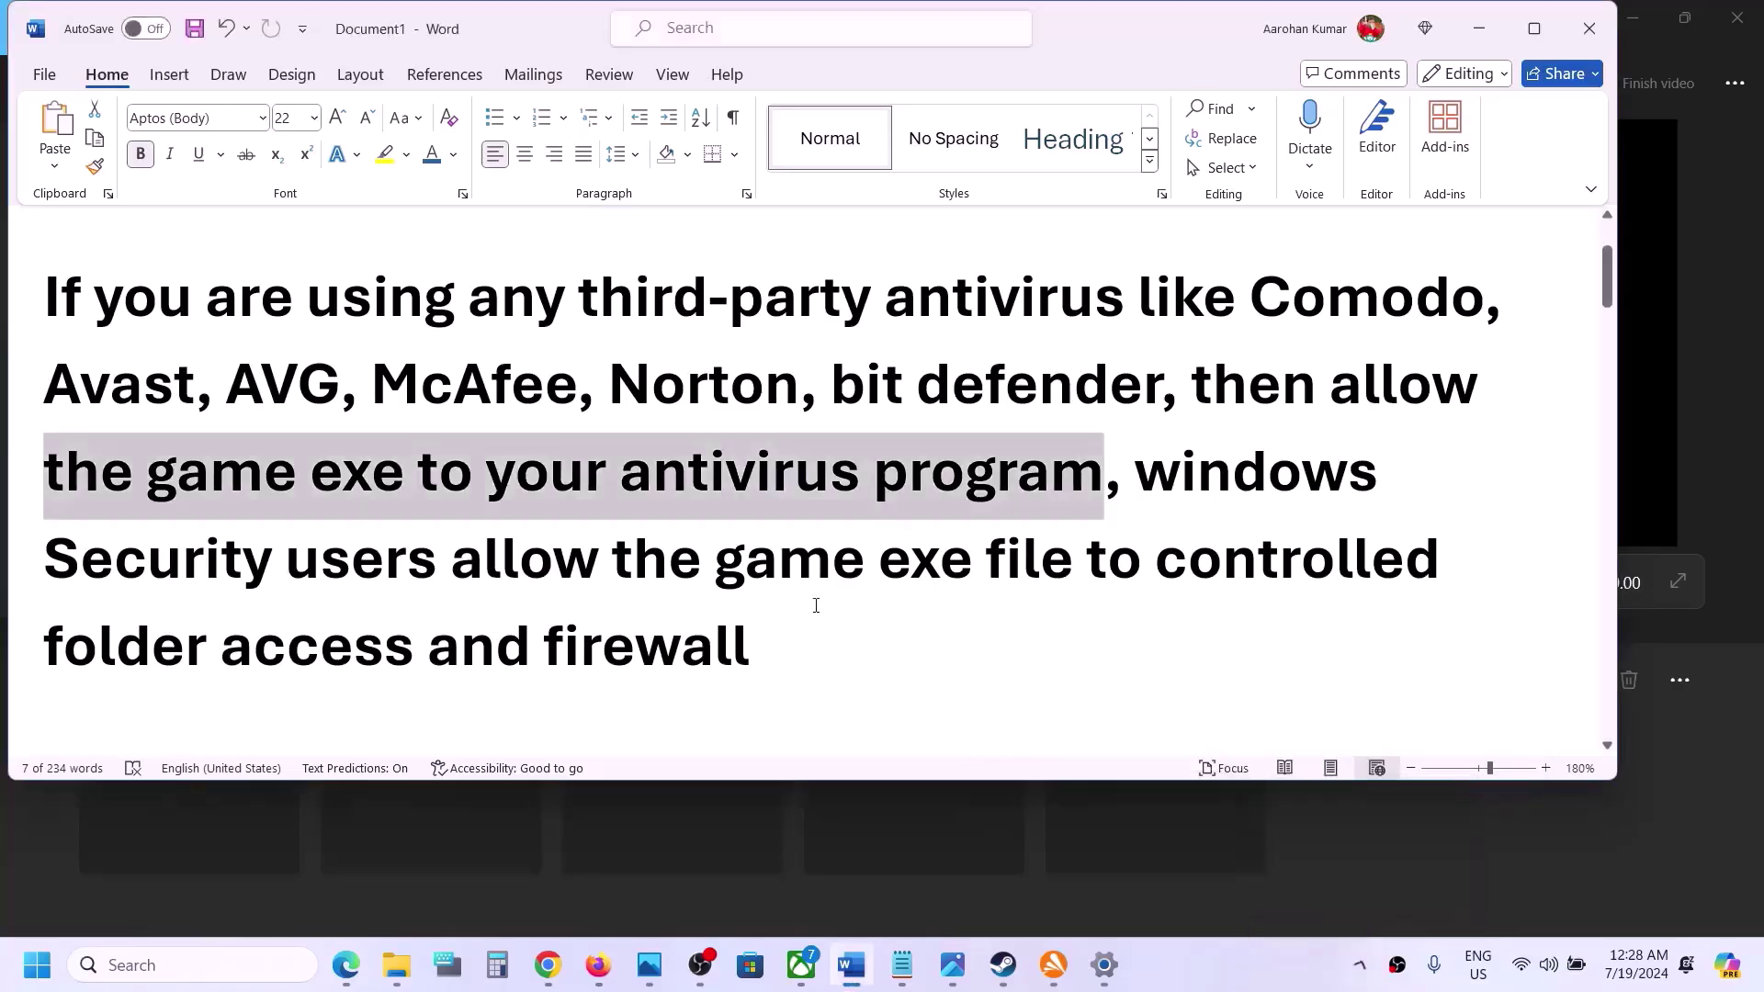
pyautogui.moveTo(880, 560)
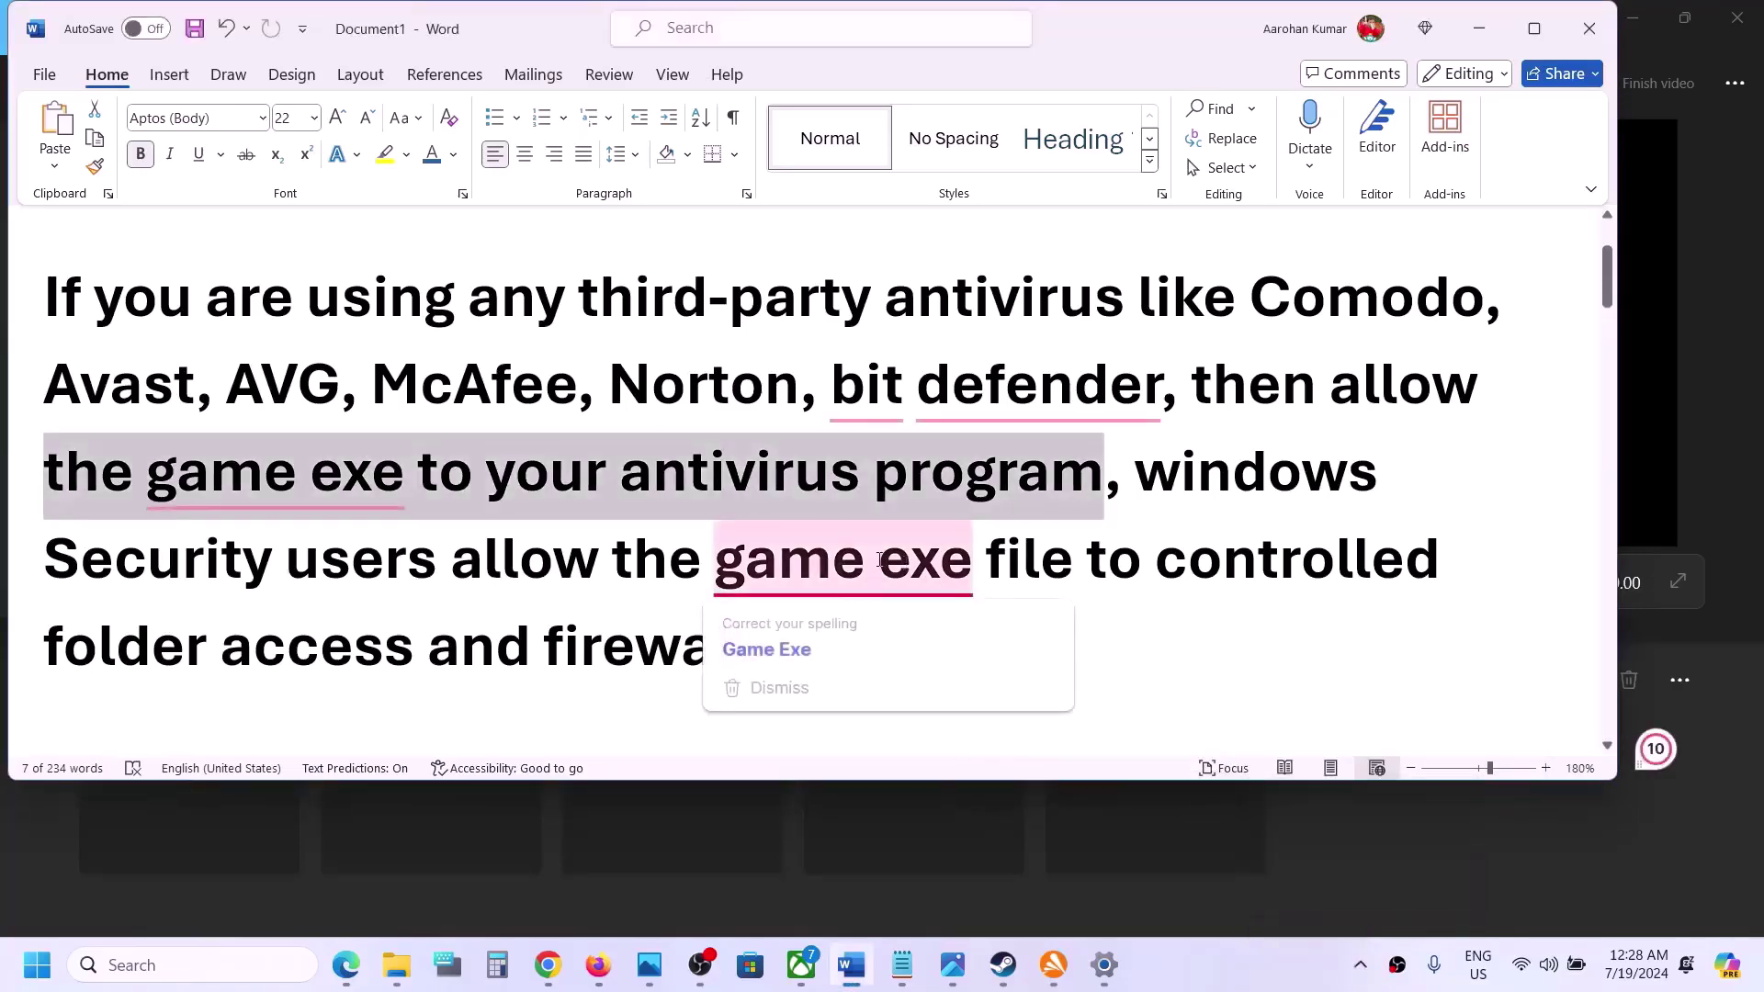
pyautogui.click(602, 569)
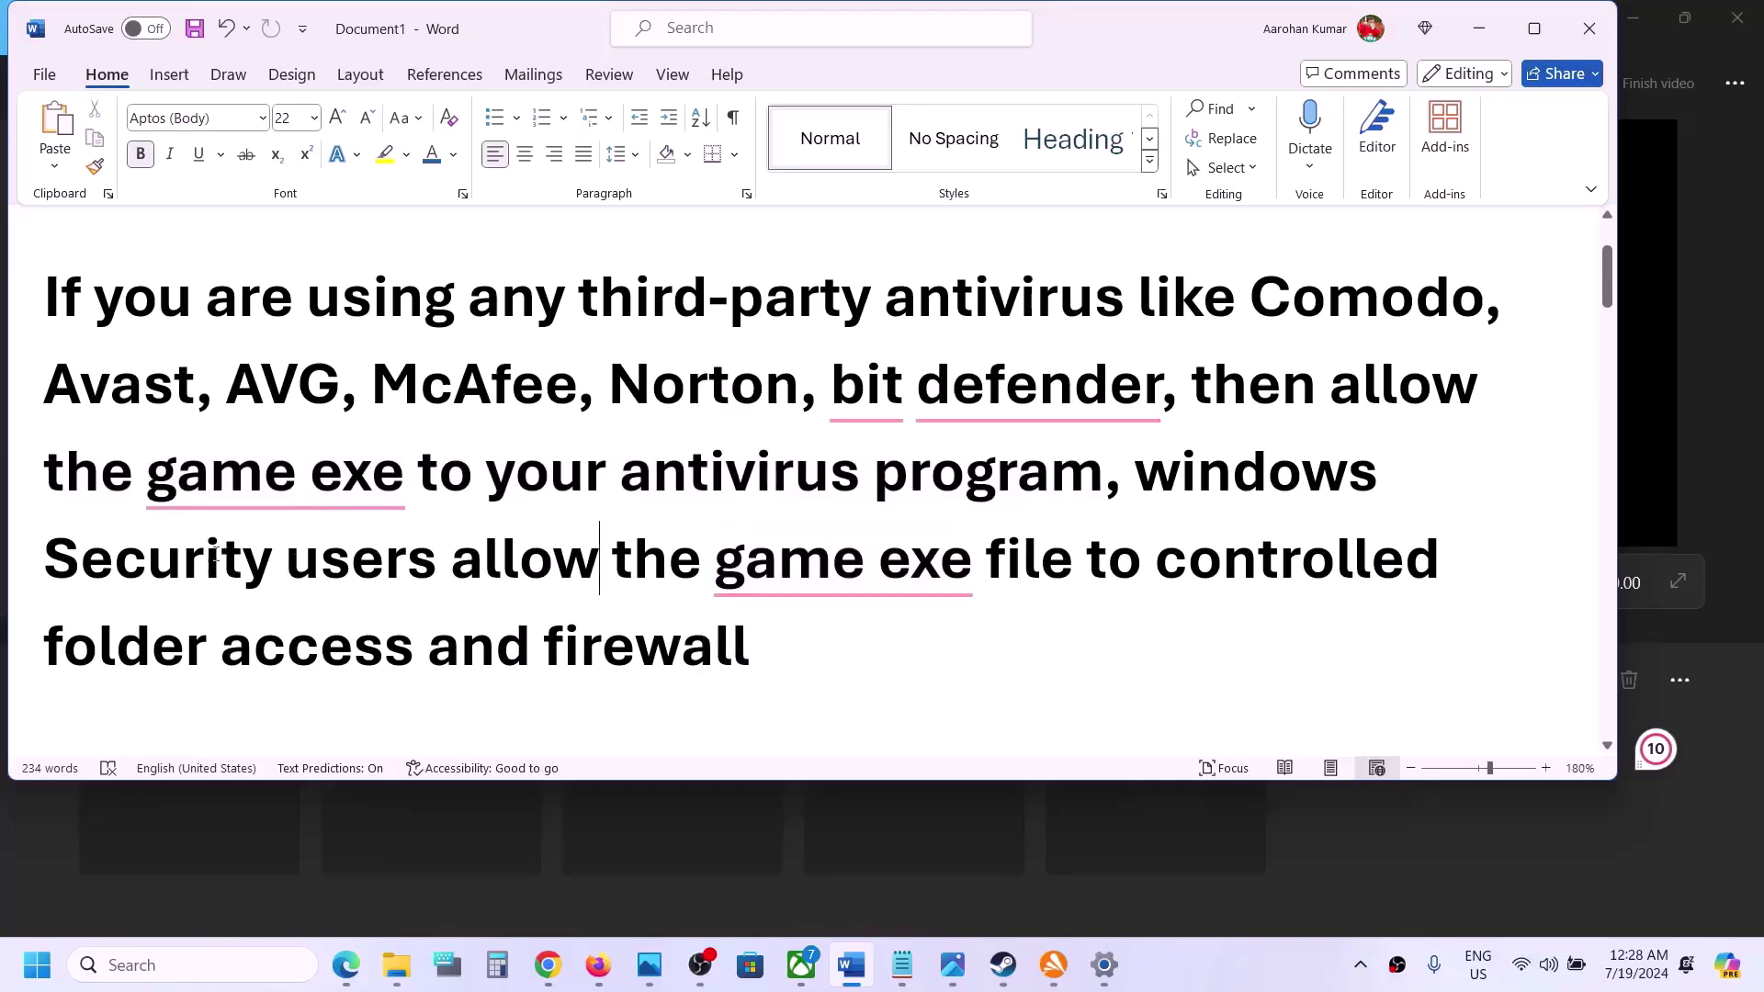
pyautogui.doubleClick(150, 569)
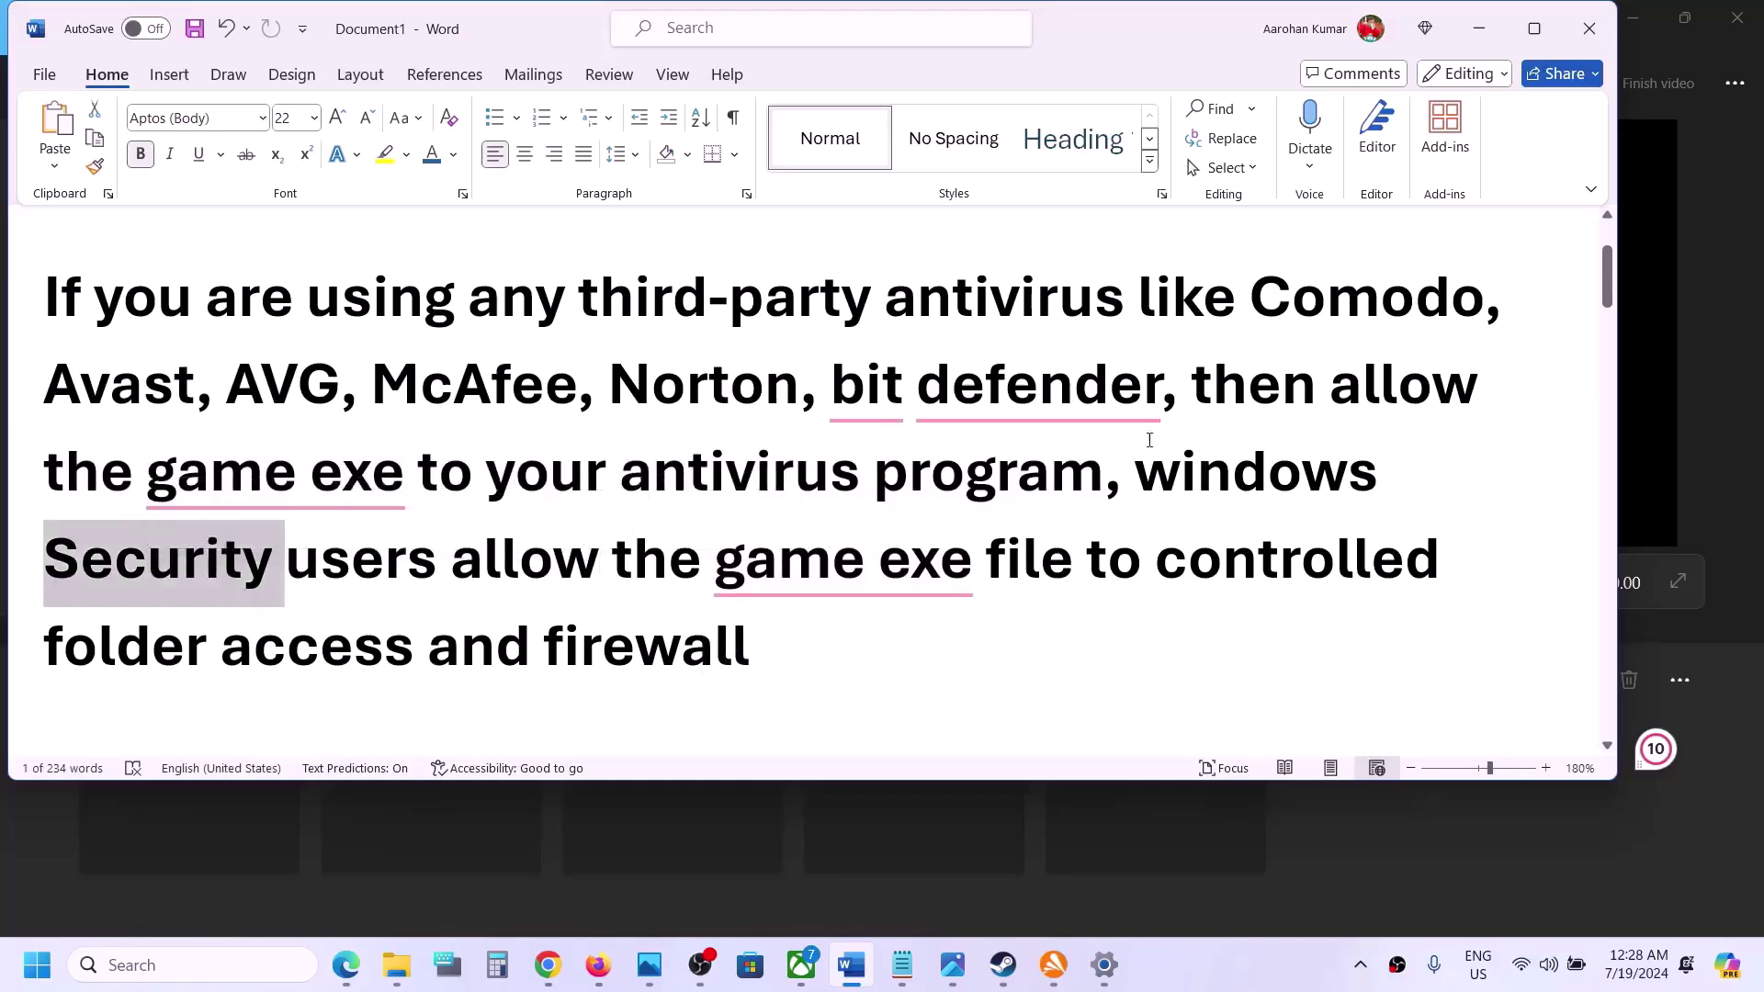
pyautogui.moveTo(1139, 457); pyautogui.dragTo(242, 603)
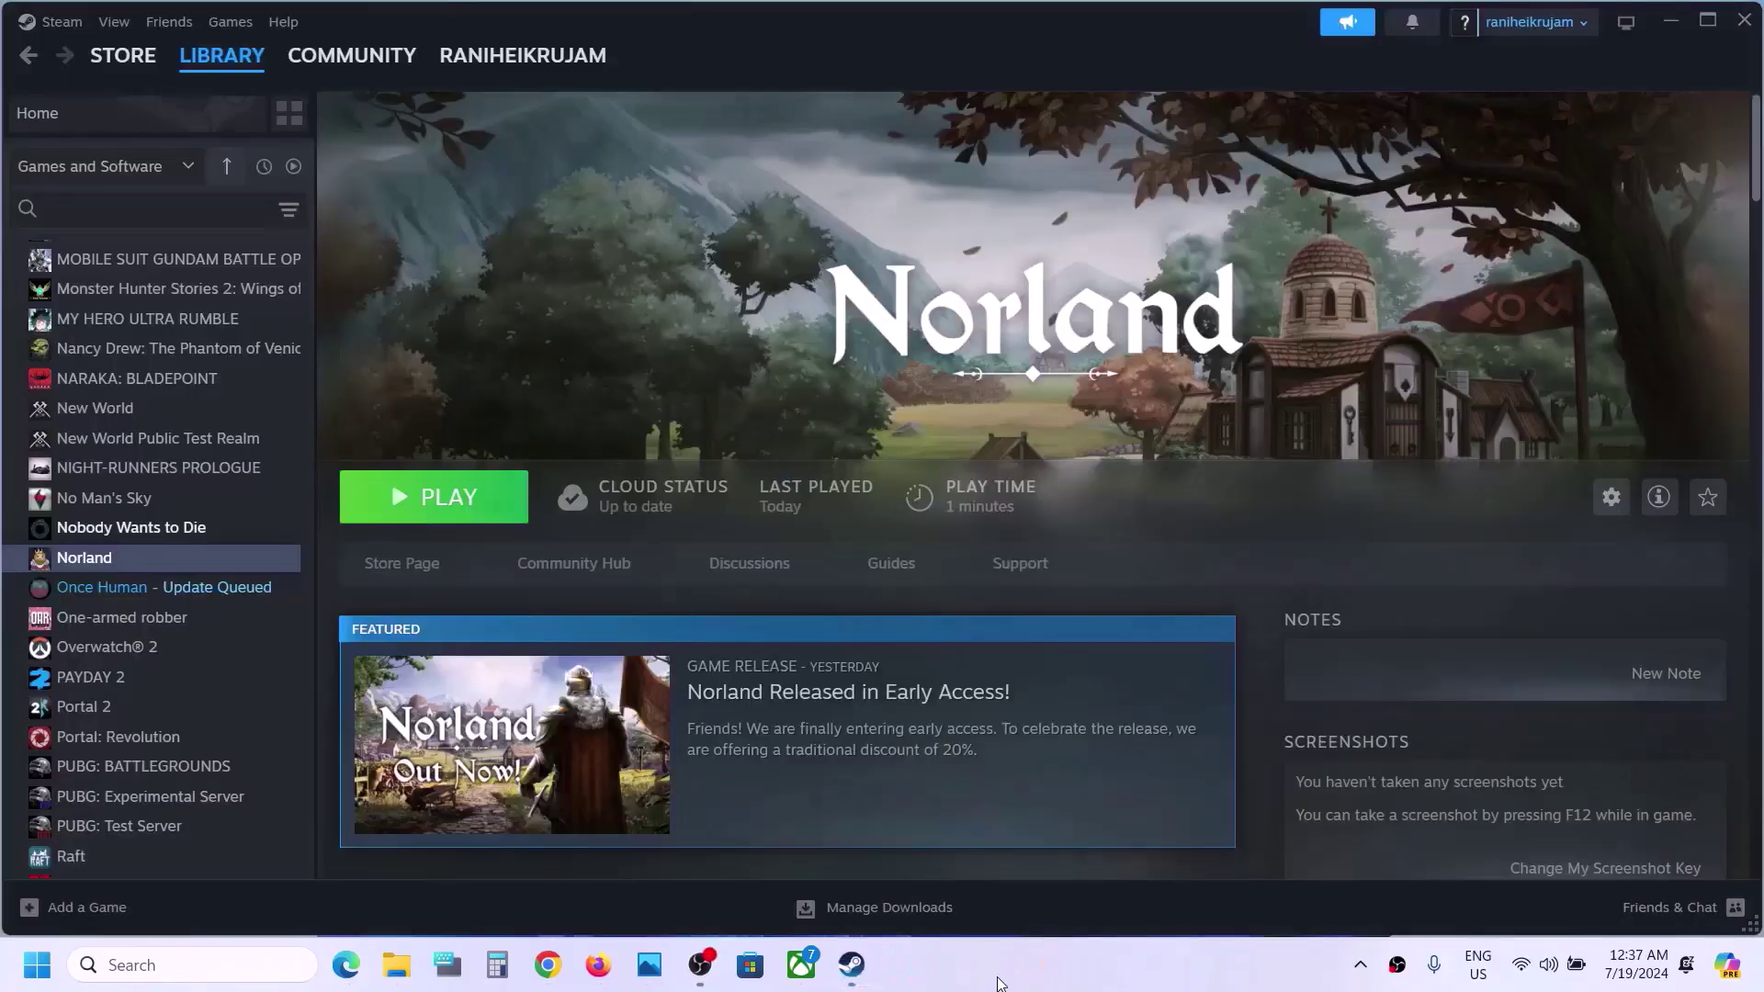
# Open Controlled folder access allowed apps via Settings, Windows Security, and ransomware protection
pyautogui.press('super+i')
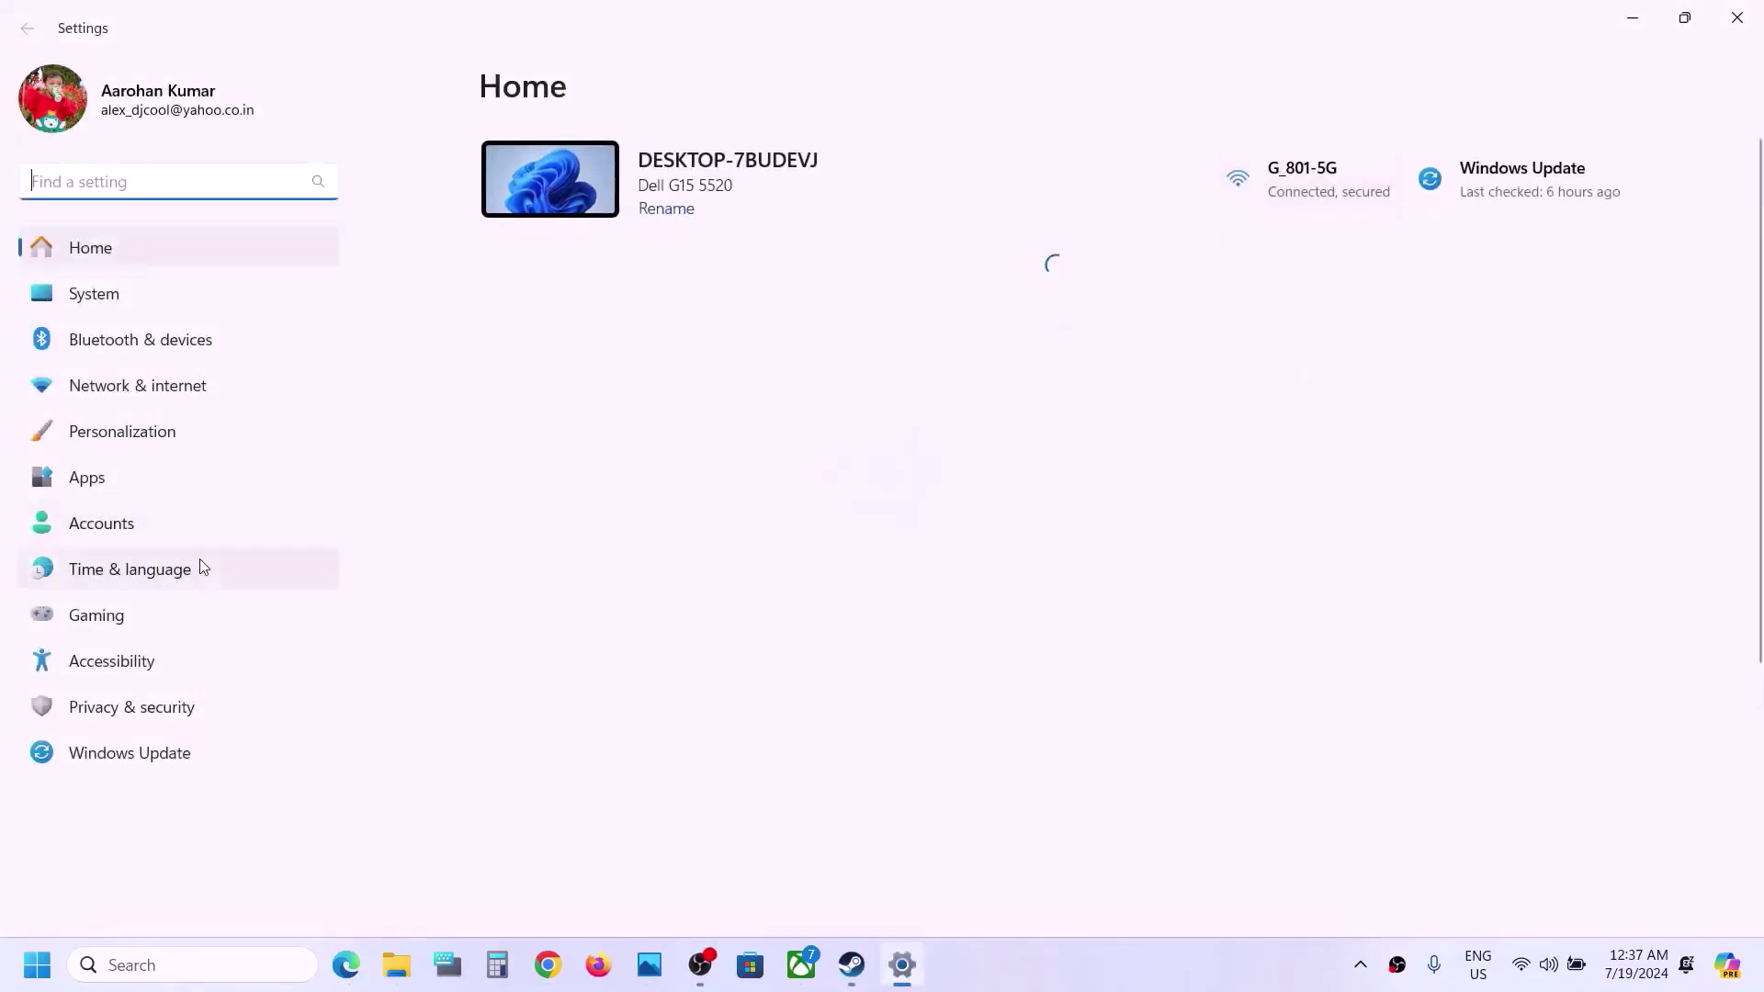
pyautogui.click(128, 708)
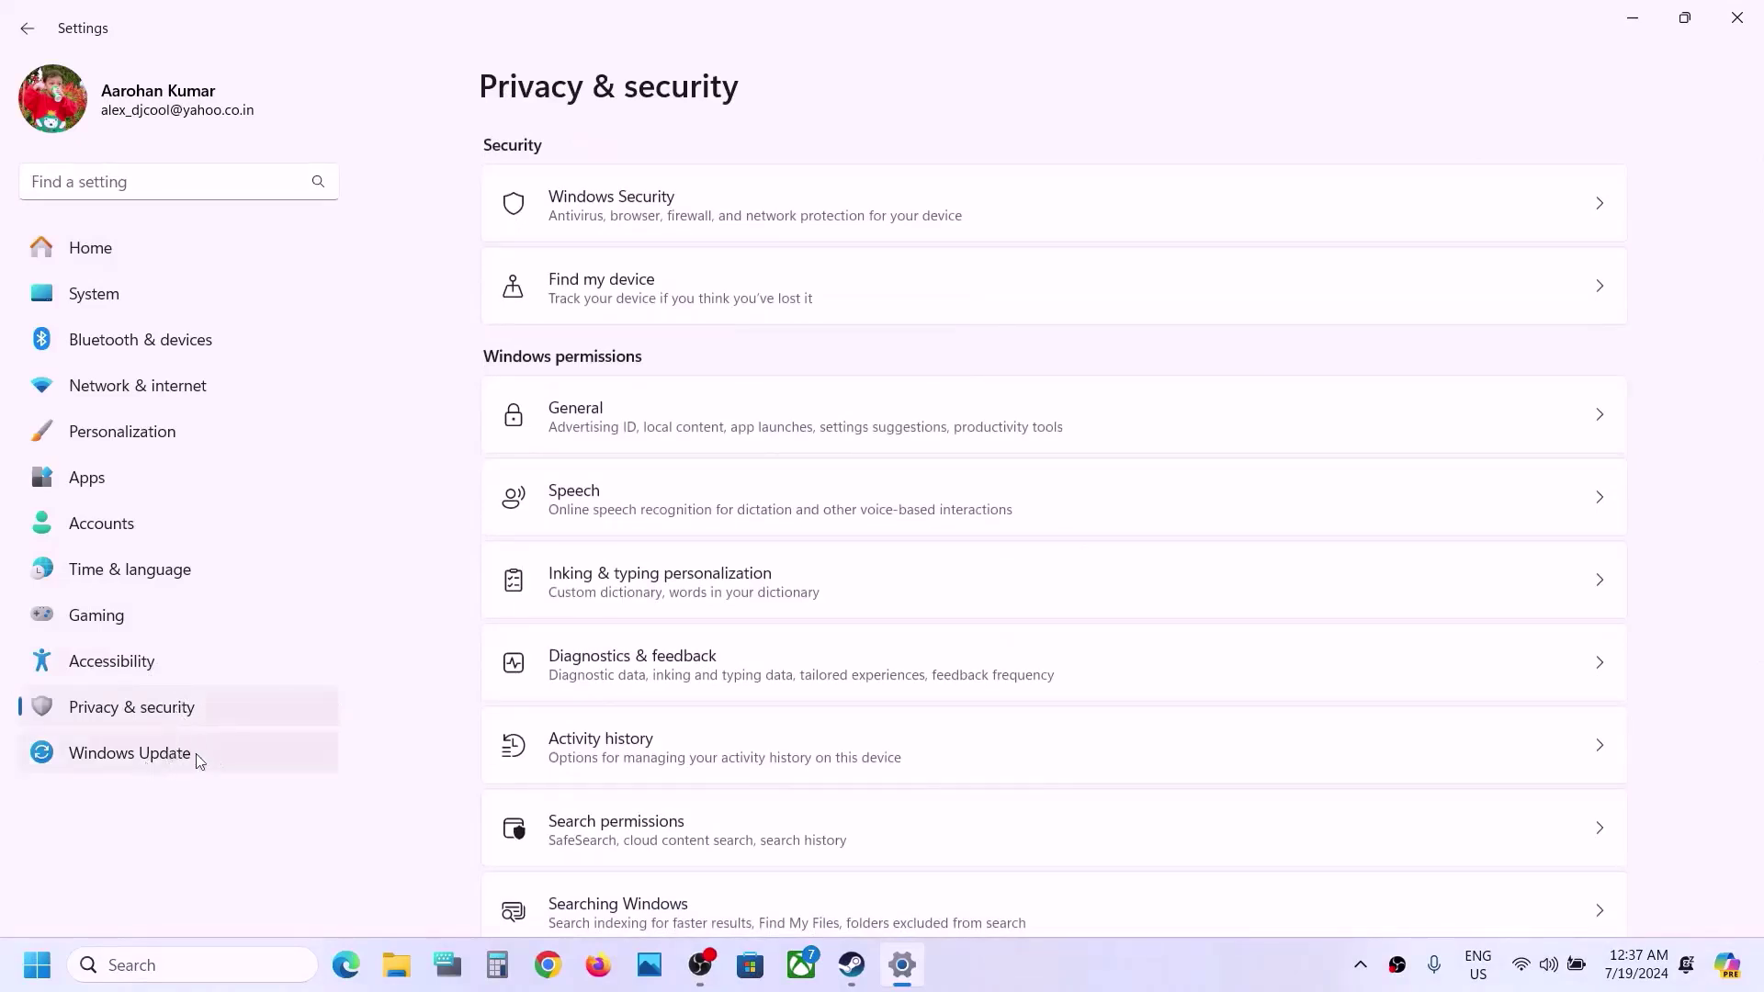
pyautogui.click(641, 217)
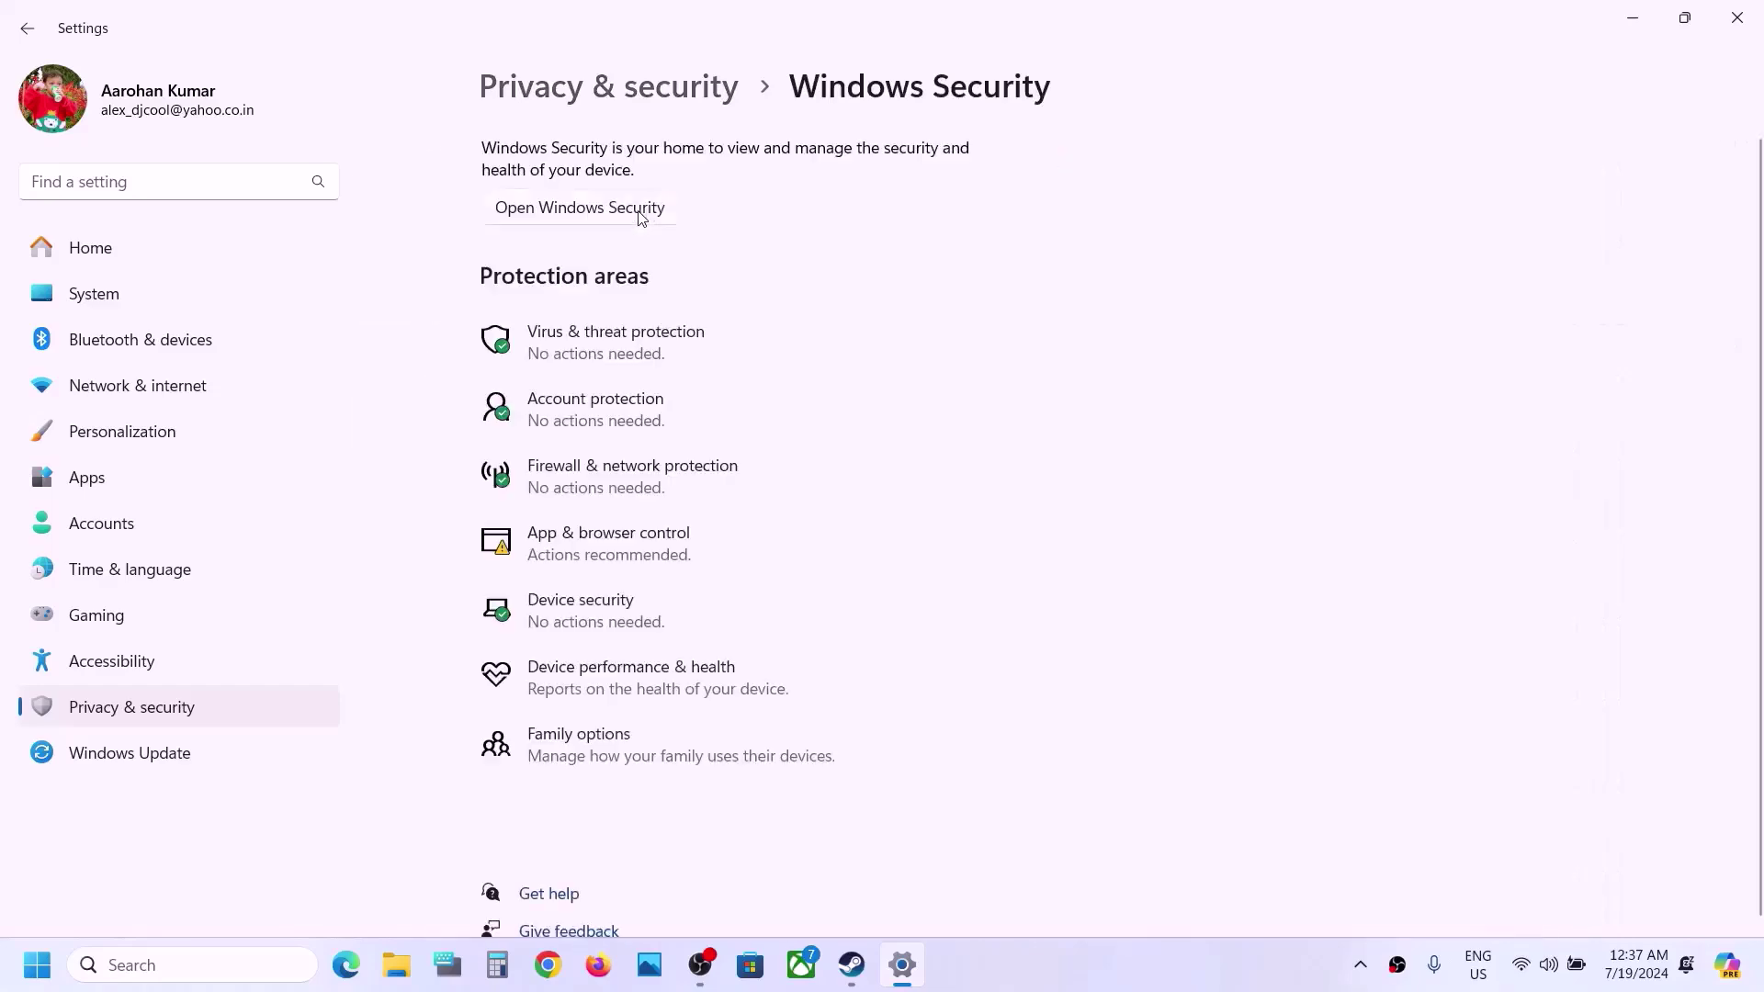
pyautogui.click(602, 343)
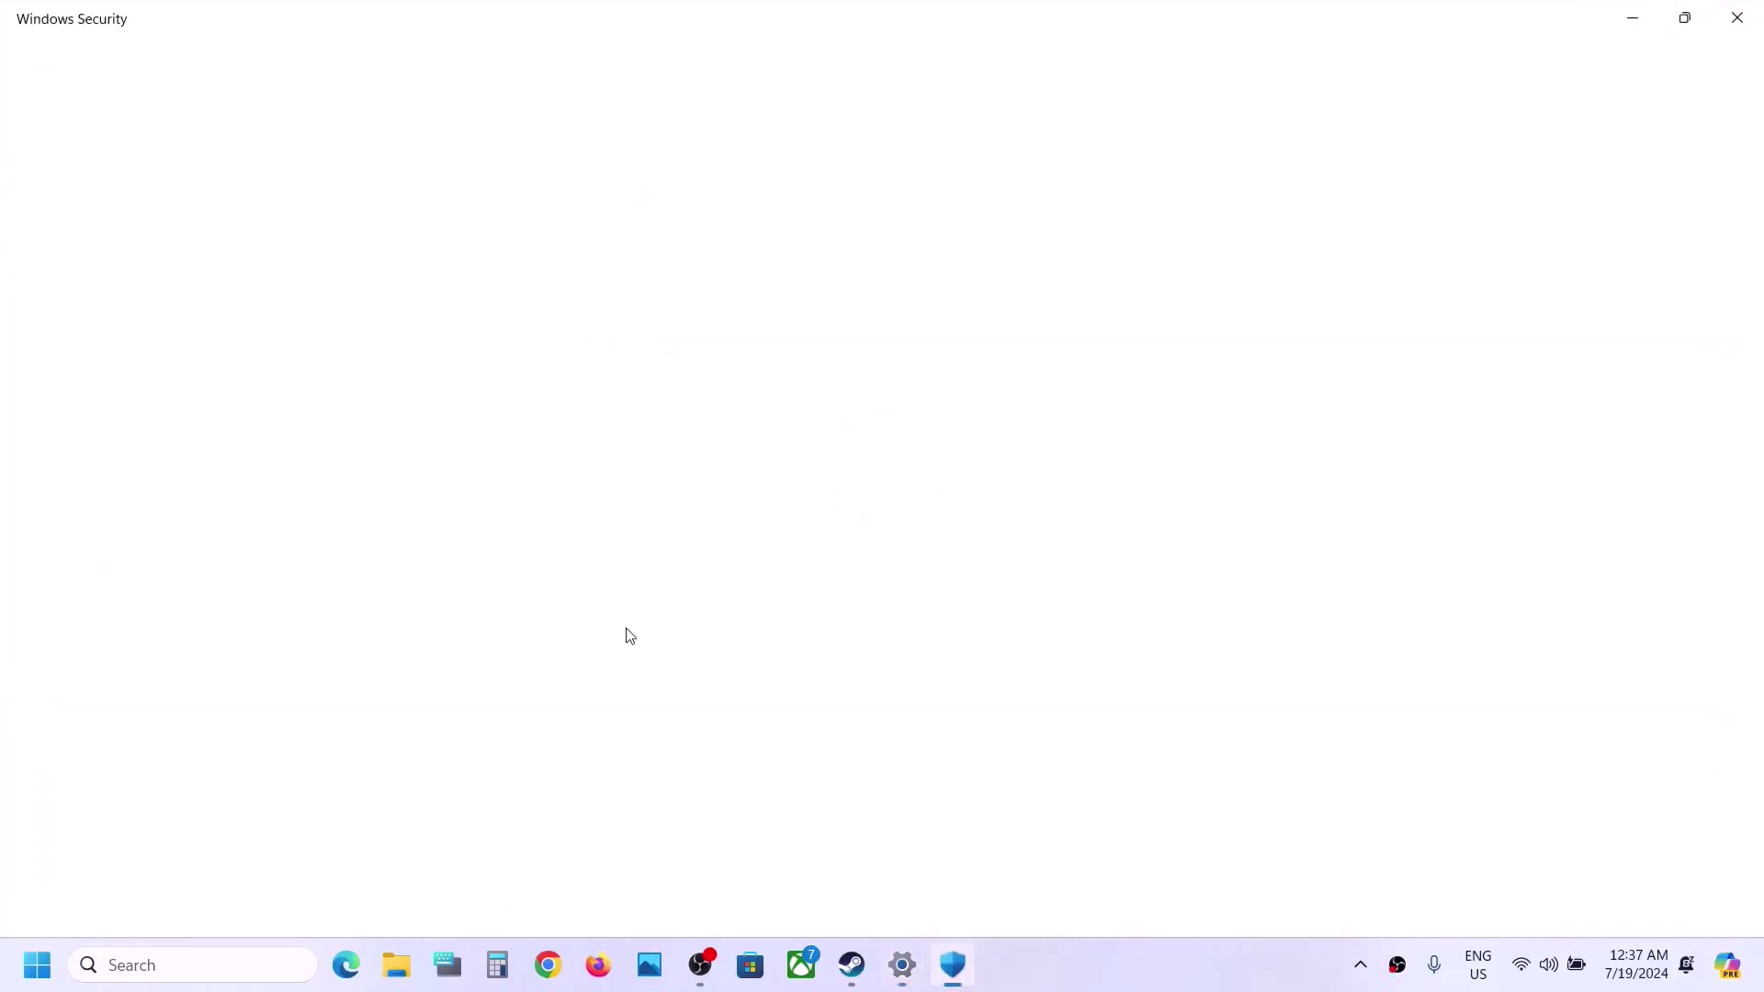
pyautogui.scroll(-3, 630, 635)
pyautogui.scroll(1, 629, 635)
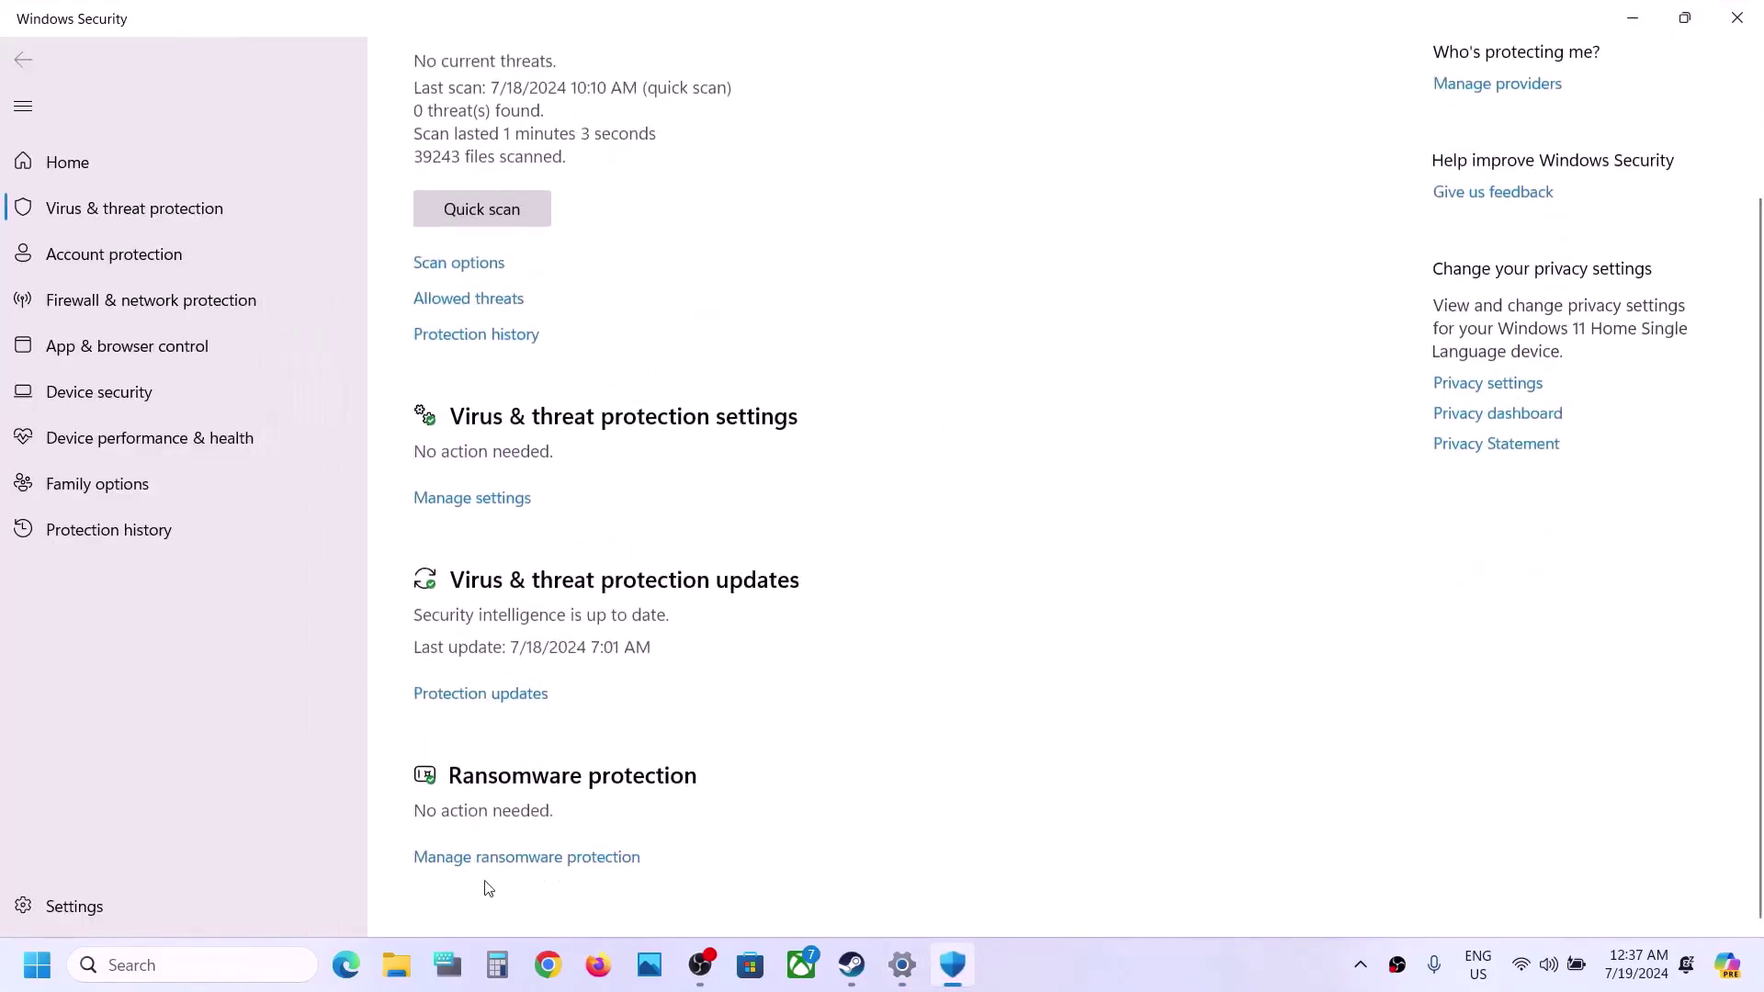
pyautogui.click(551, 858)
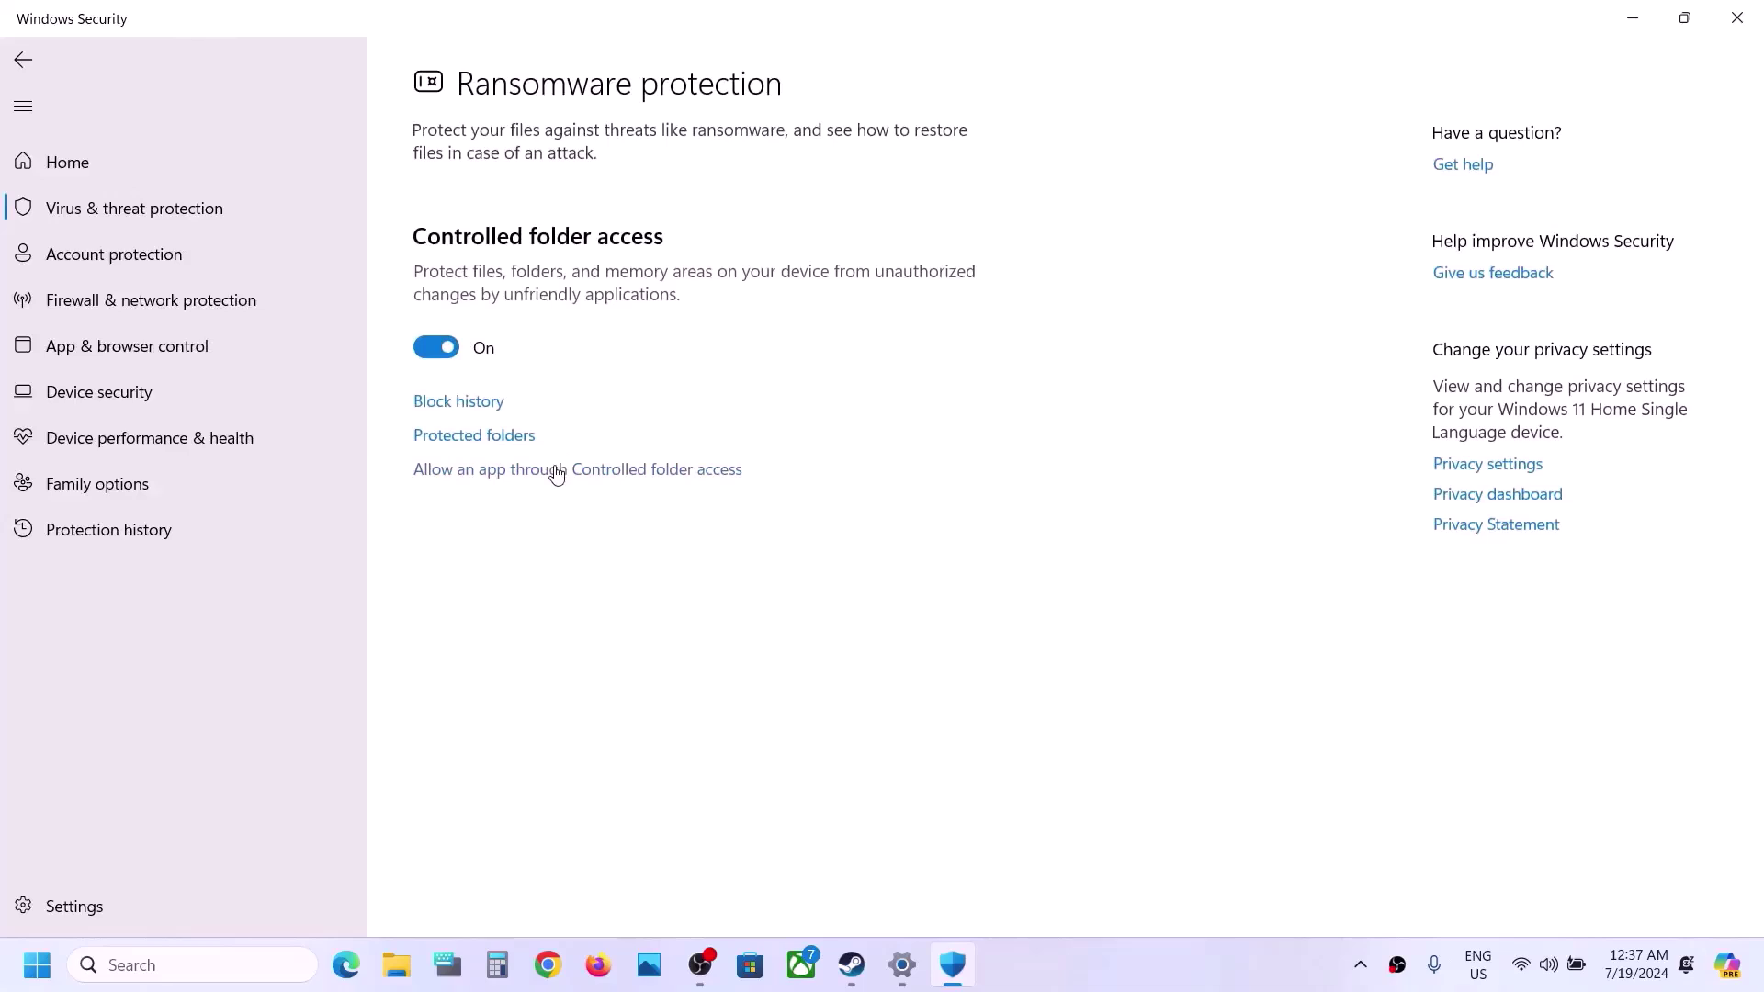
pyautogui.click(557, 473)
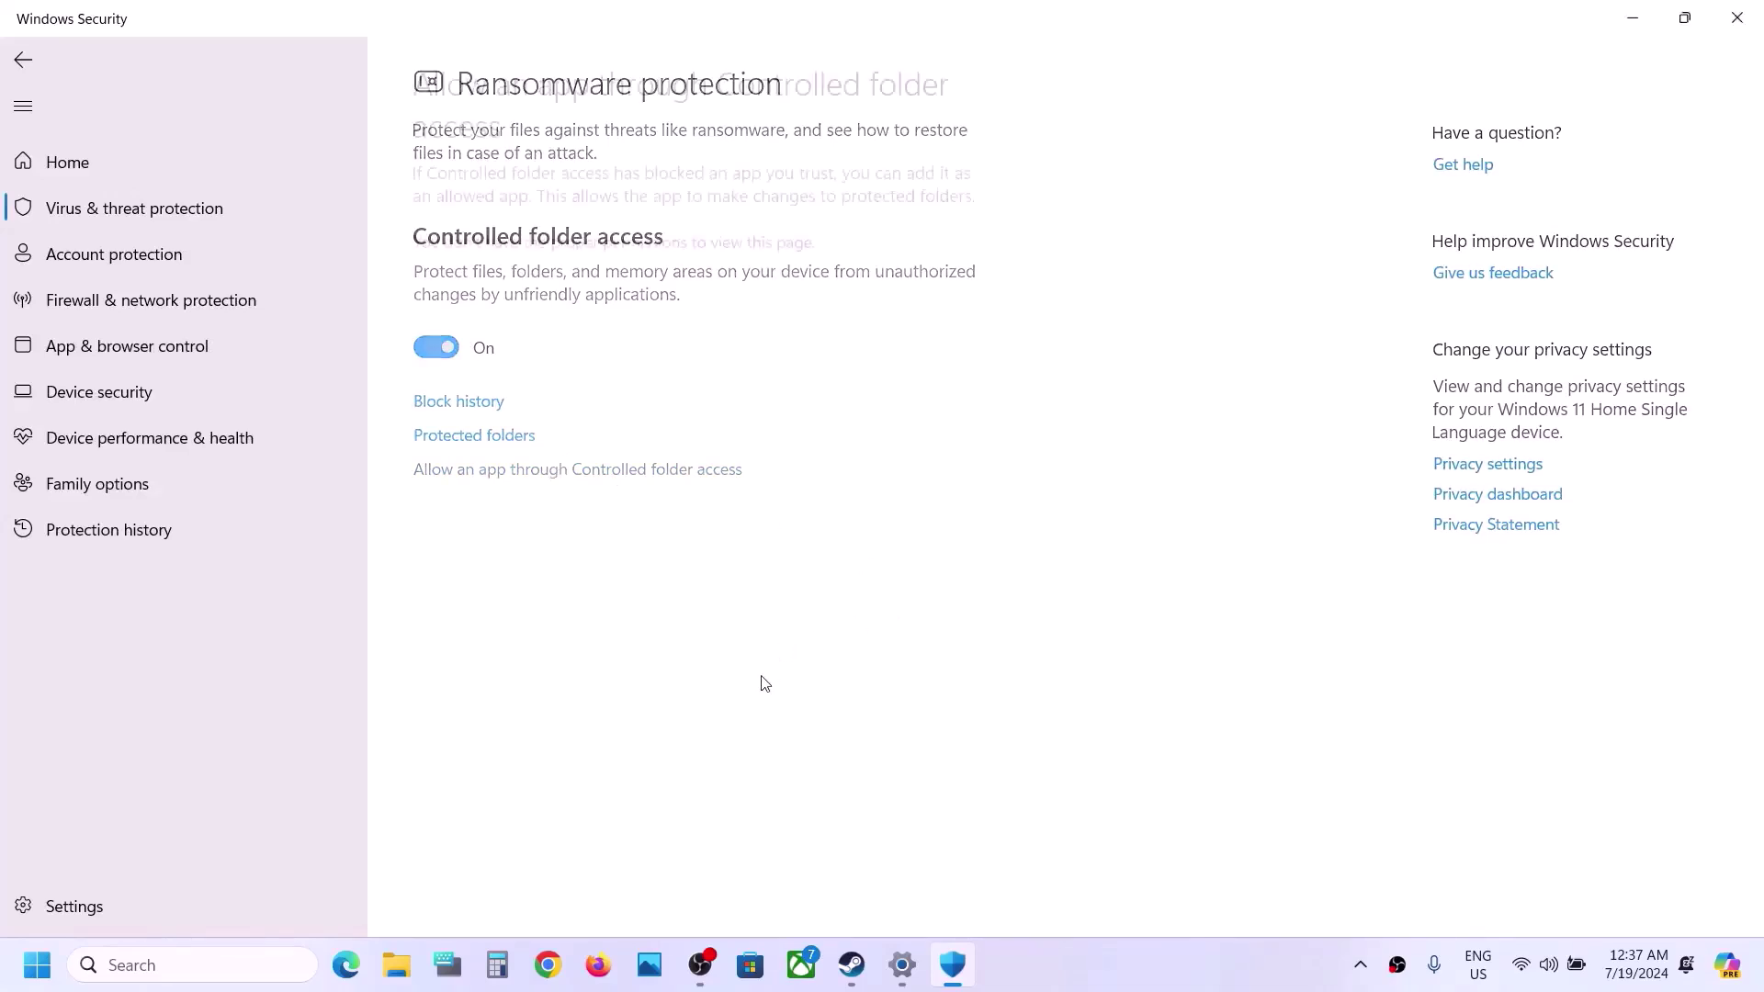
# Add Norland.exe from the Norland Story Generating Strategy folder as an allowed app
pyautogui.click(536, 261)
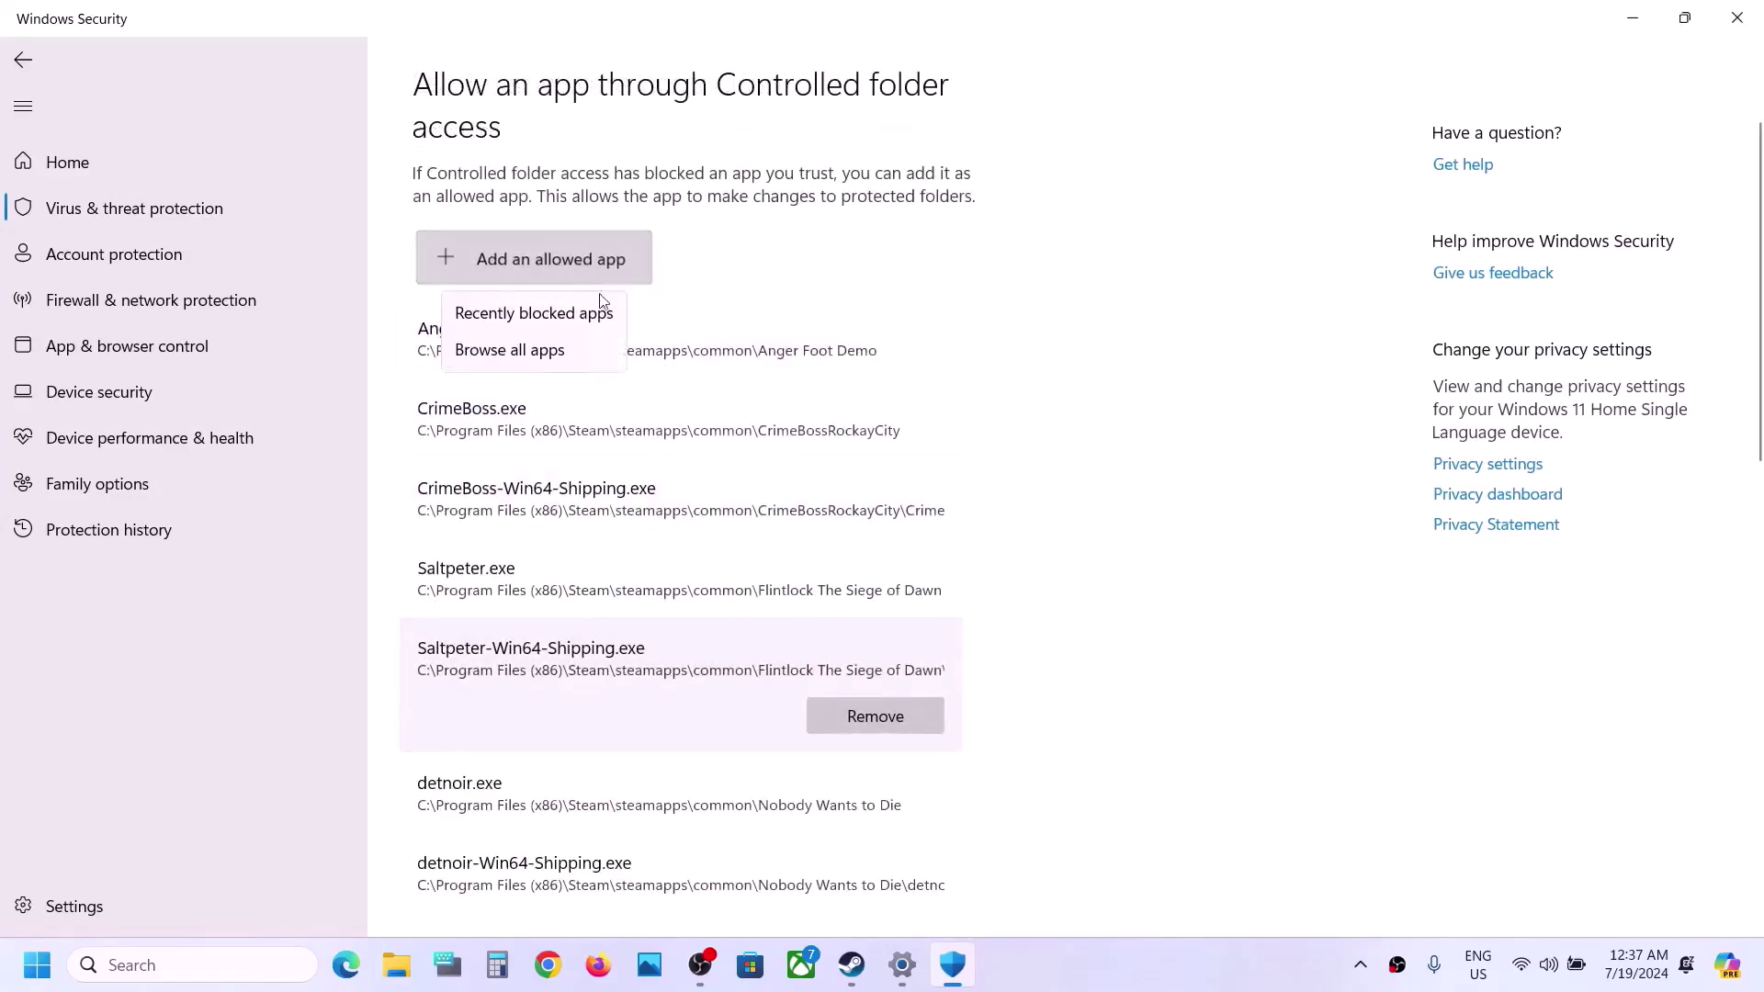
pyautogui.click(552, 348)
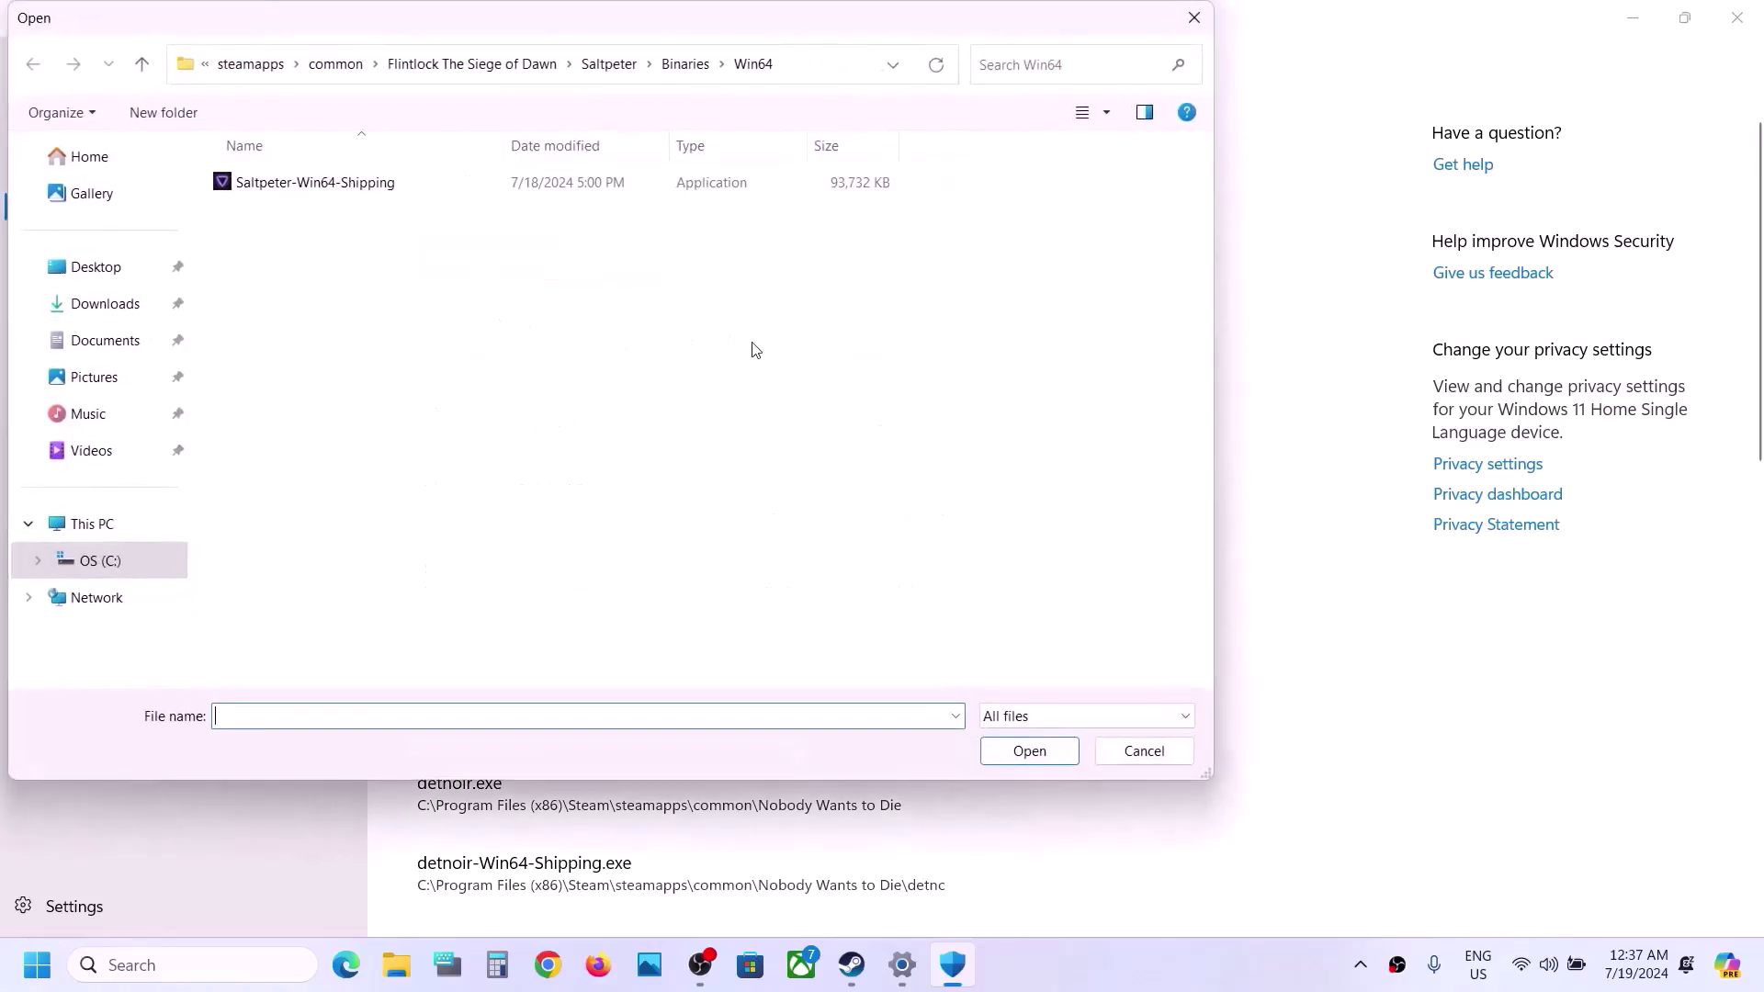
pyautogui.click(340, 73)
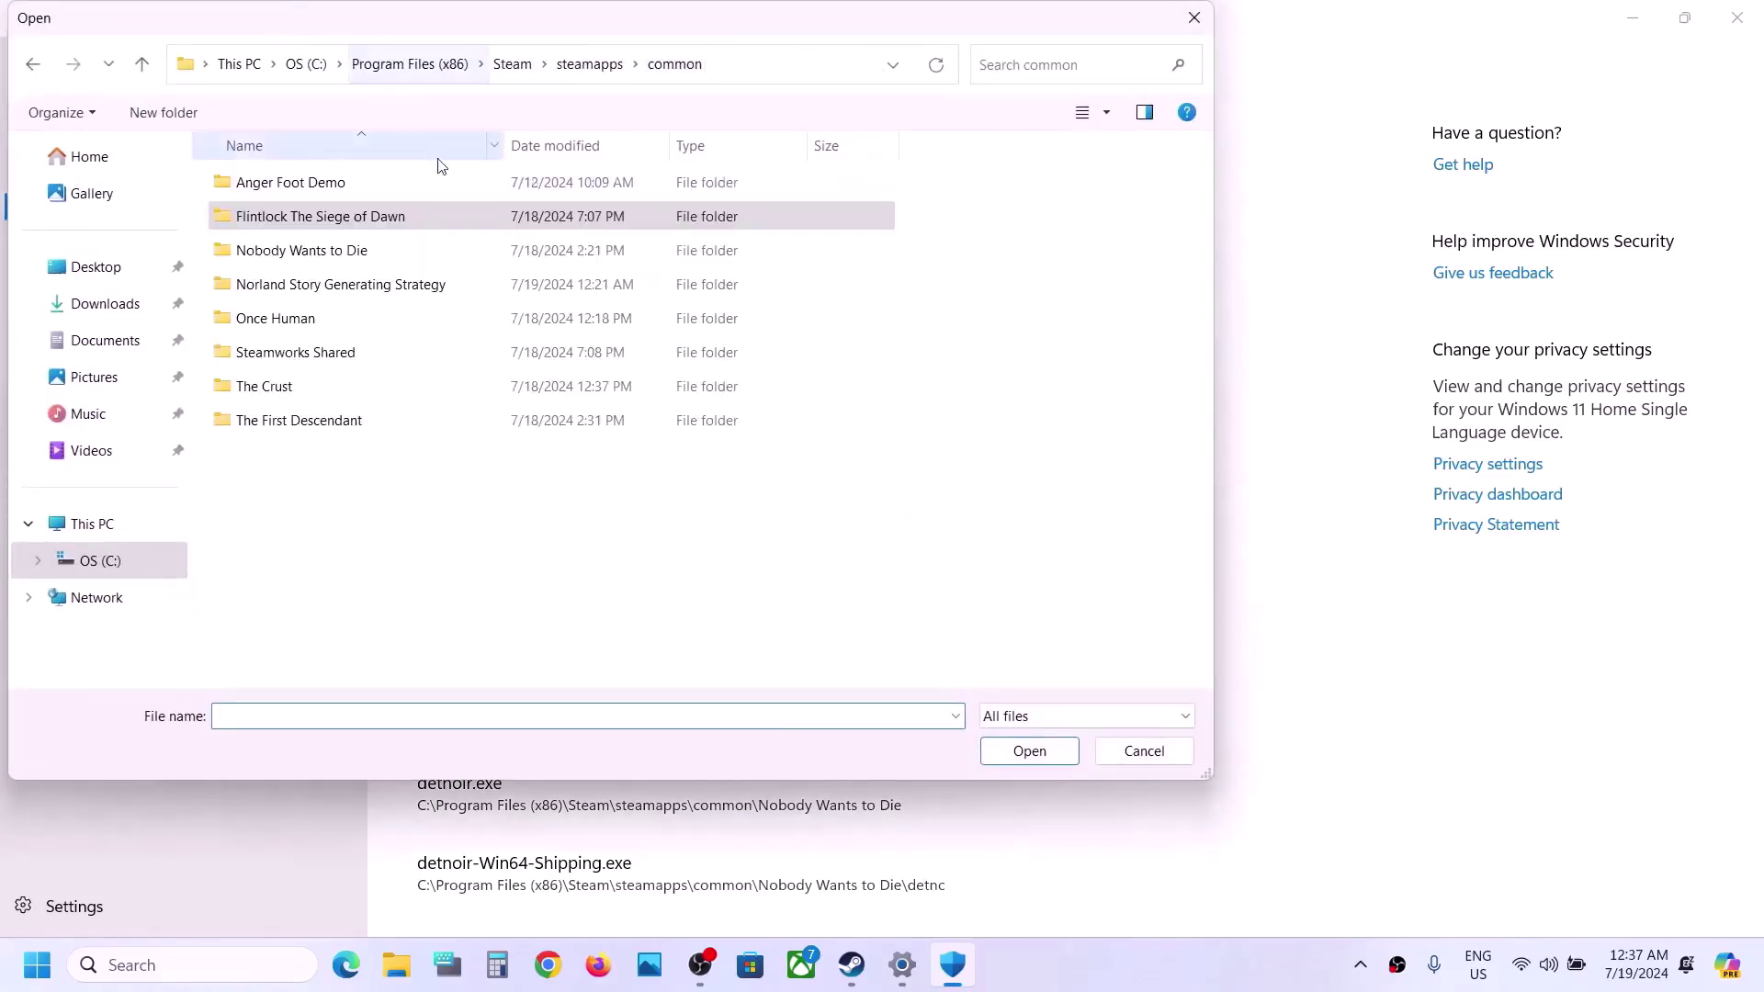
pyautogui.click(303, 291)
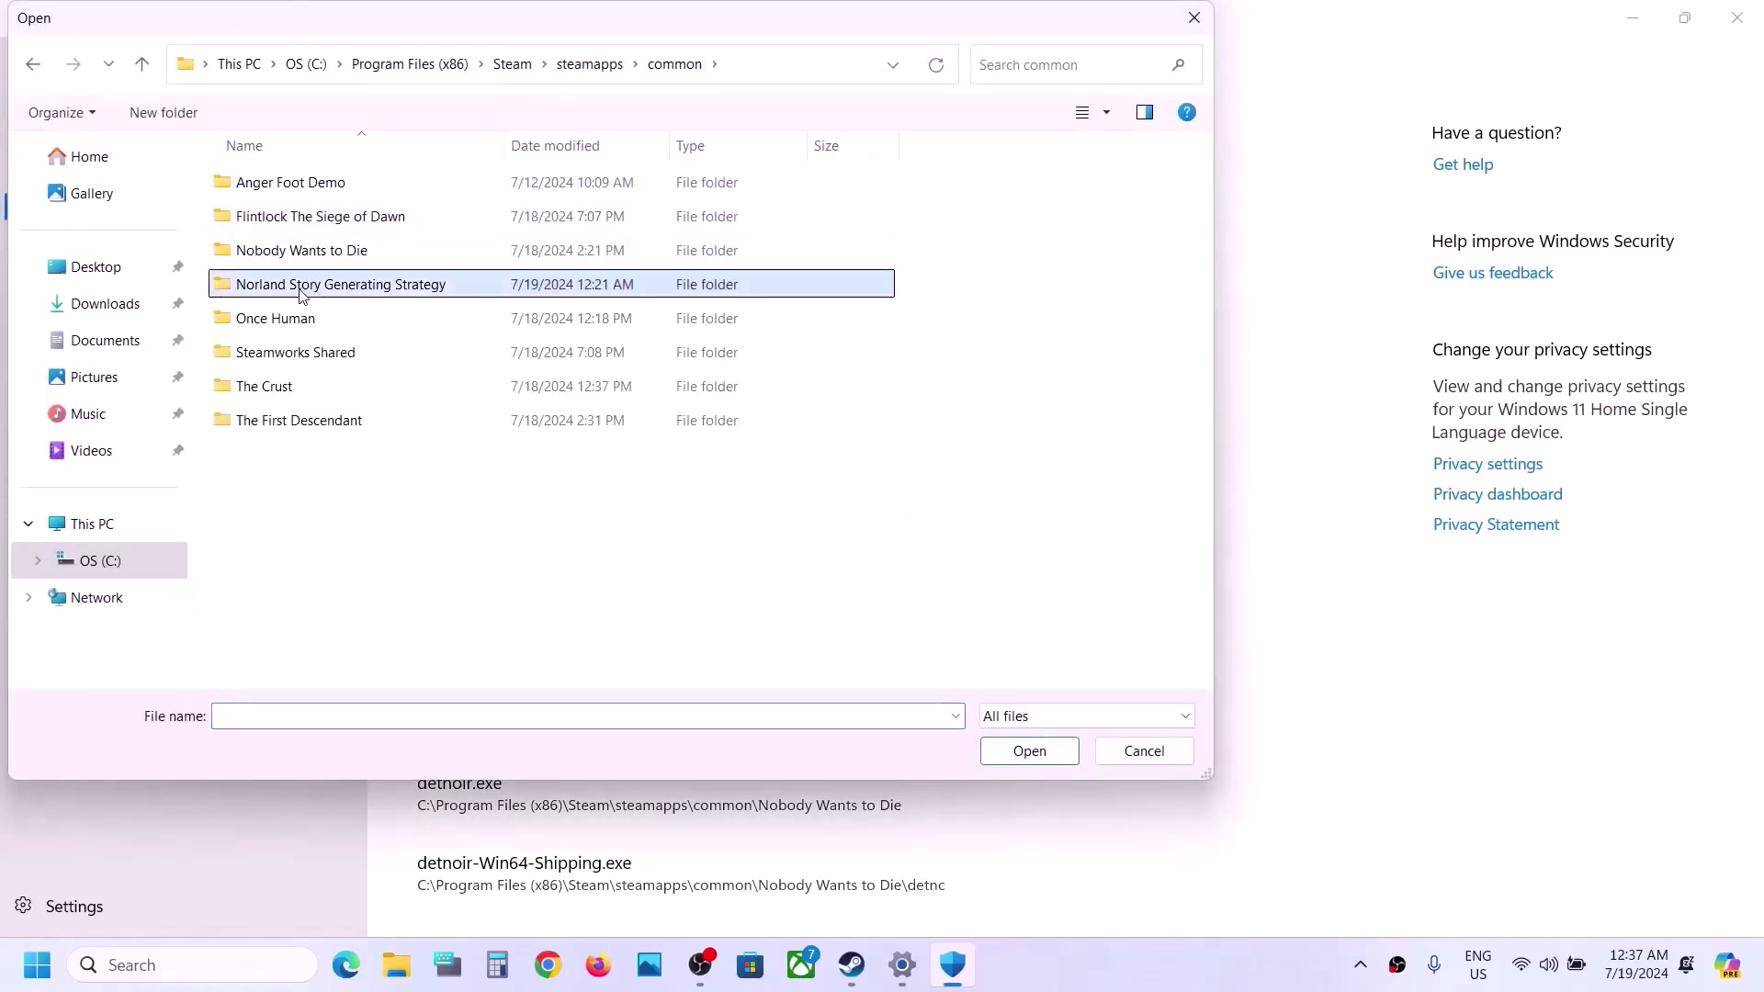
pyautogui.doubleClick(300, 293)
pyautogui.click(248, 451)
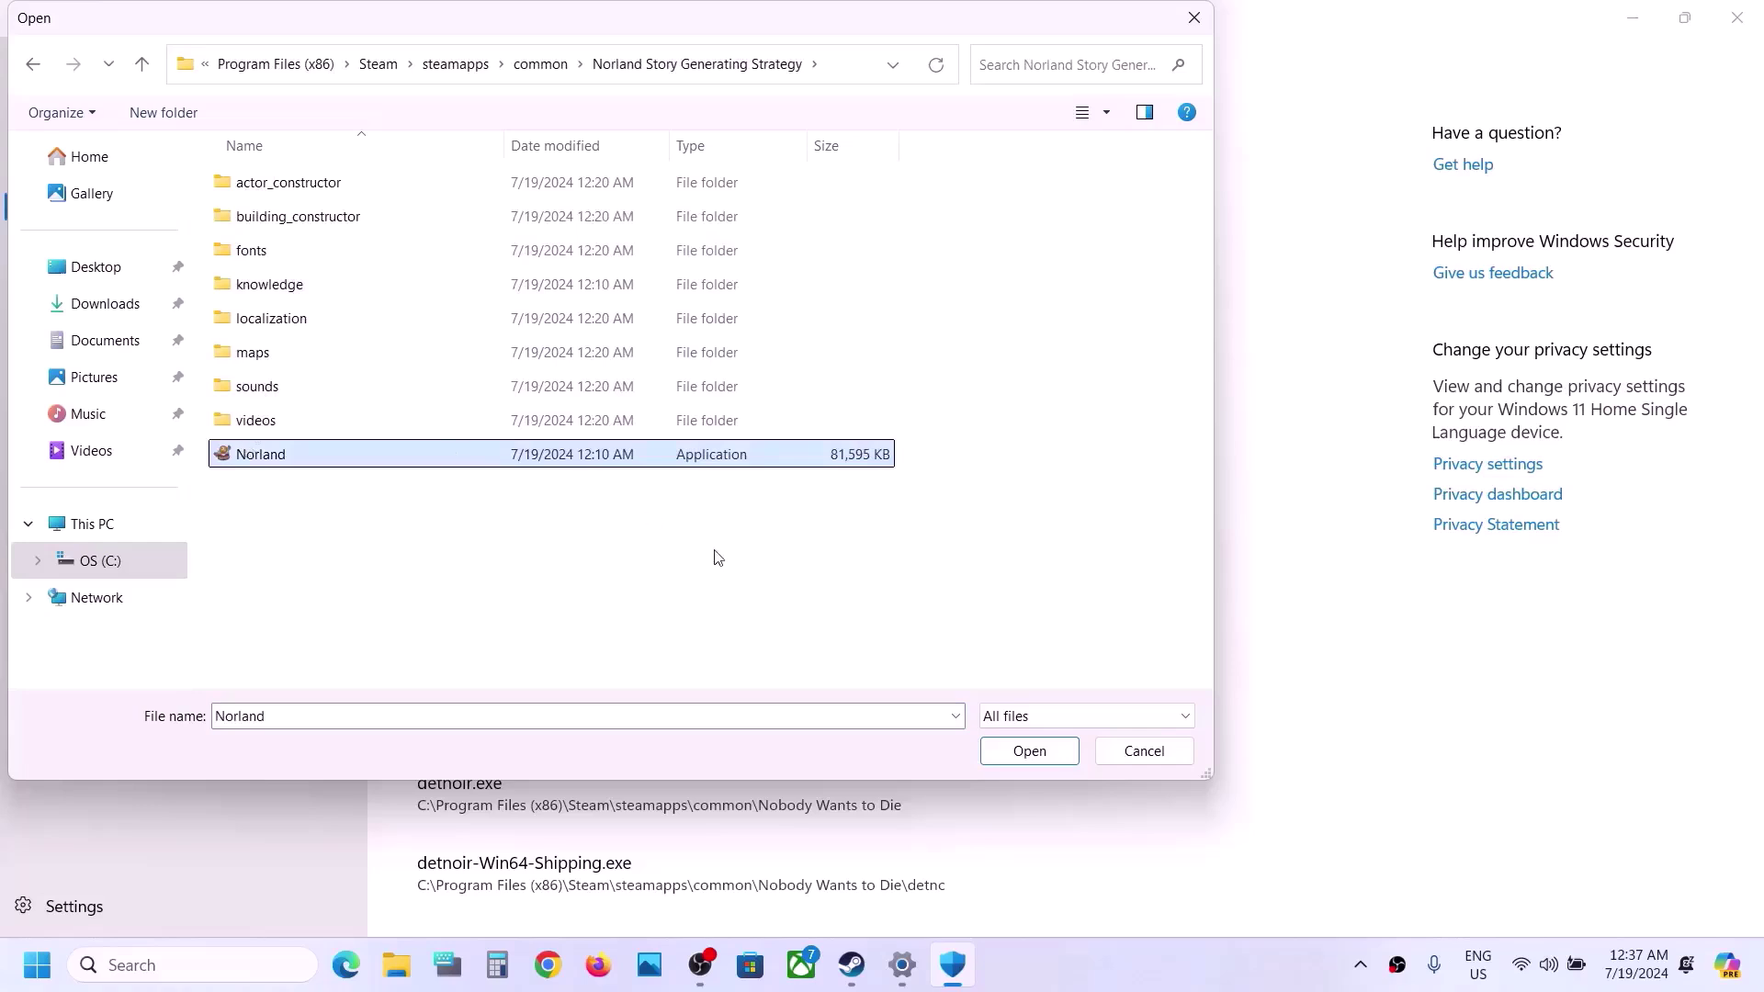
pyautogui.click(1029, 751)
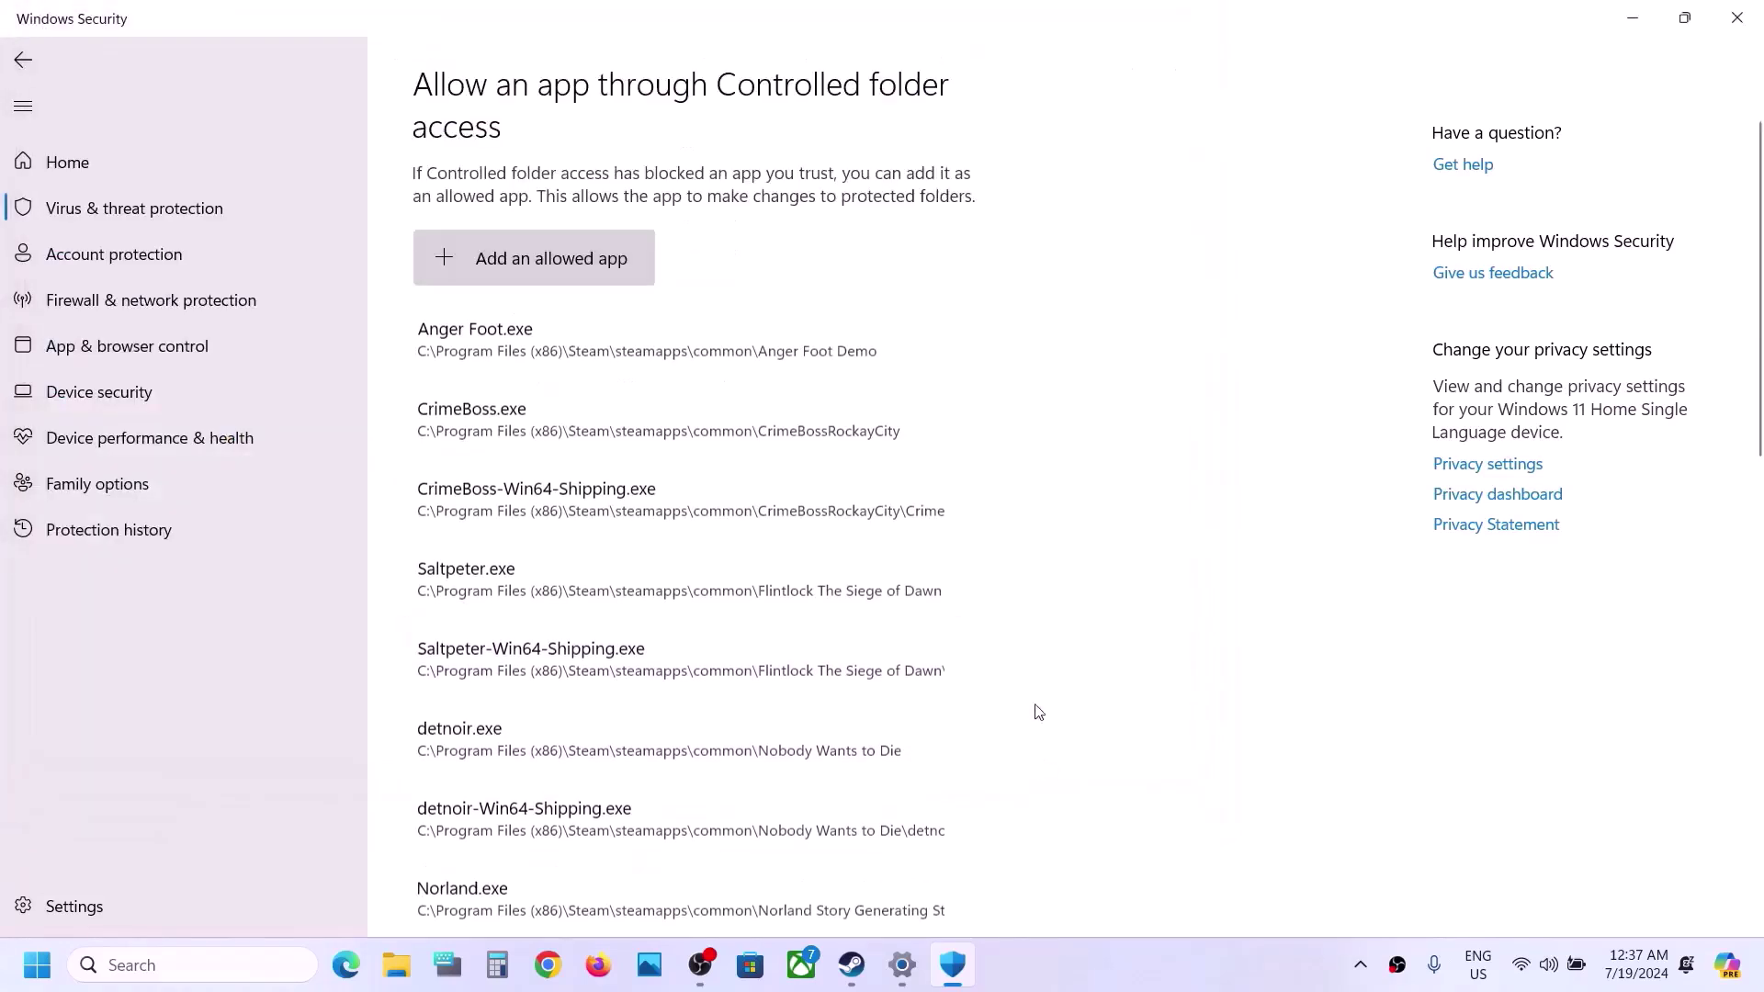
# Open Windows Defender Firewall's allowed apps list in Control Panel and unlock it for changes
pyautogui.click(267, 966)
pyautogui.write('c')
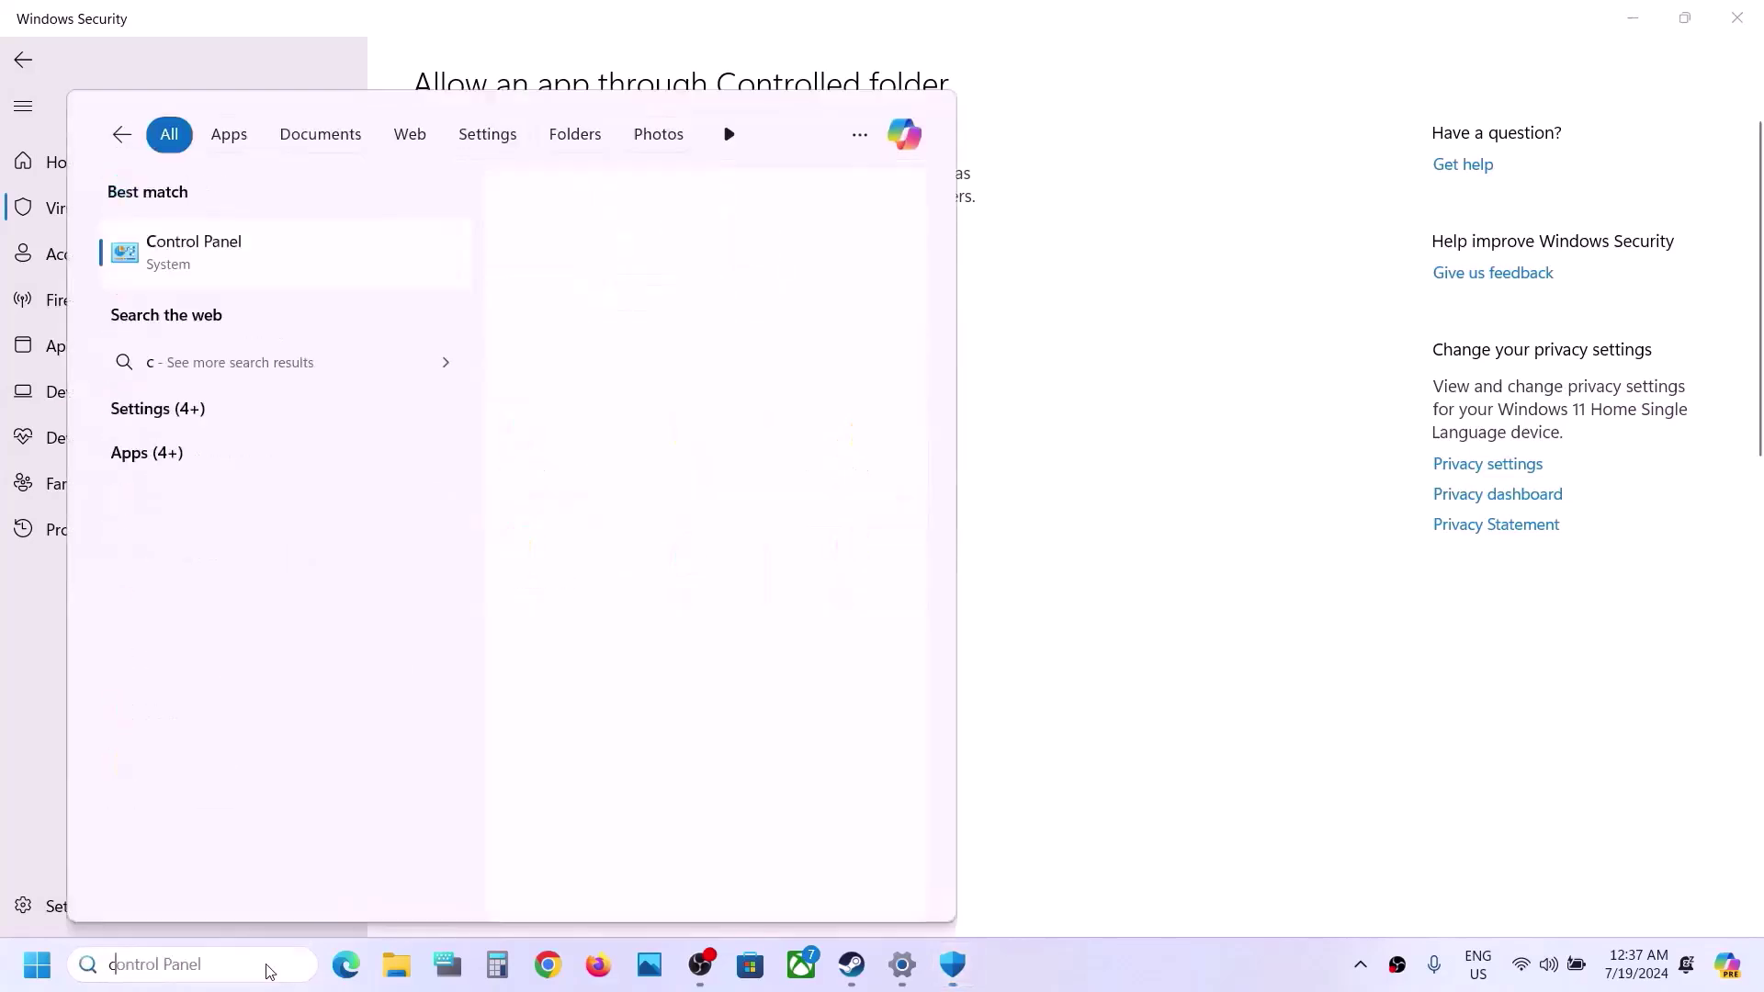
pyautogui.write('ontrol')
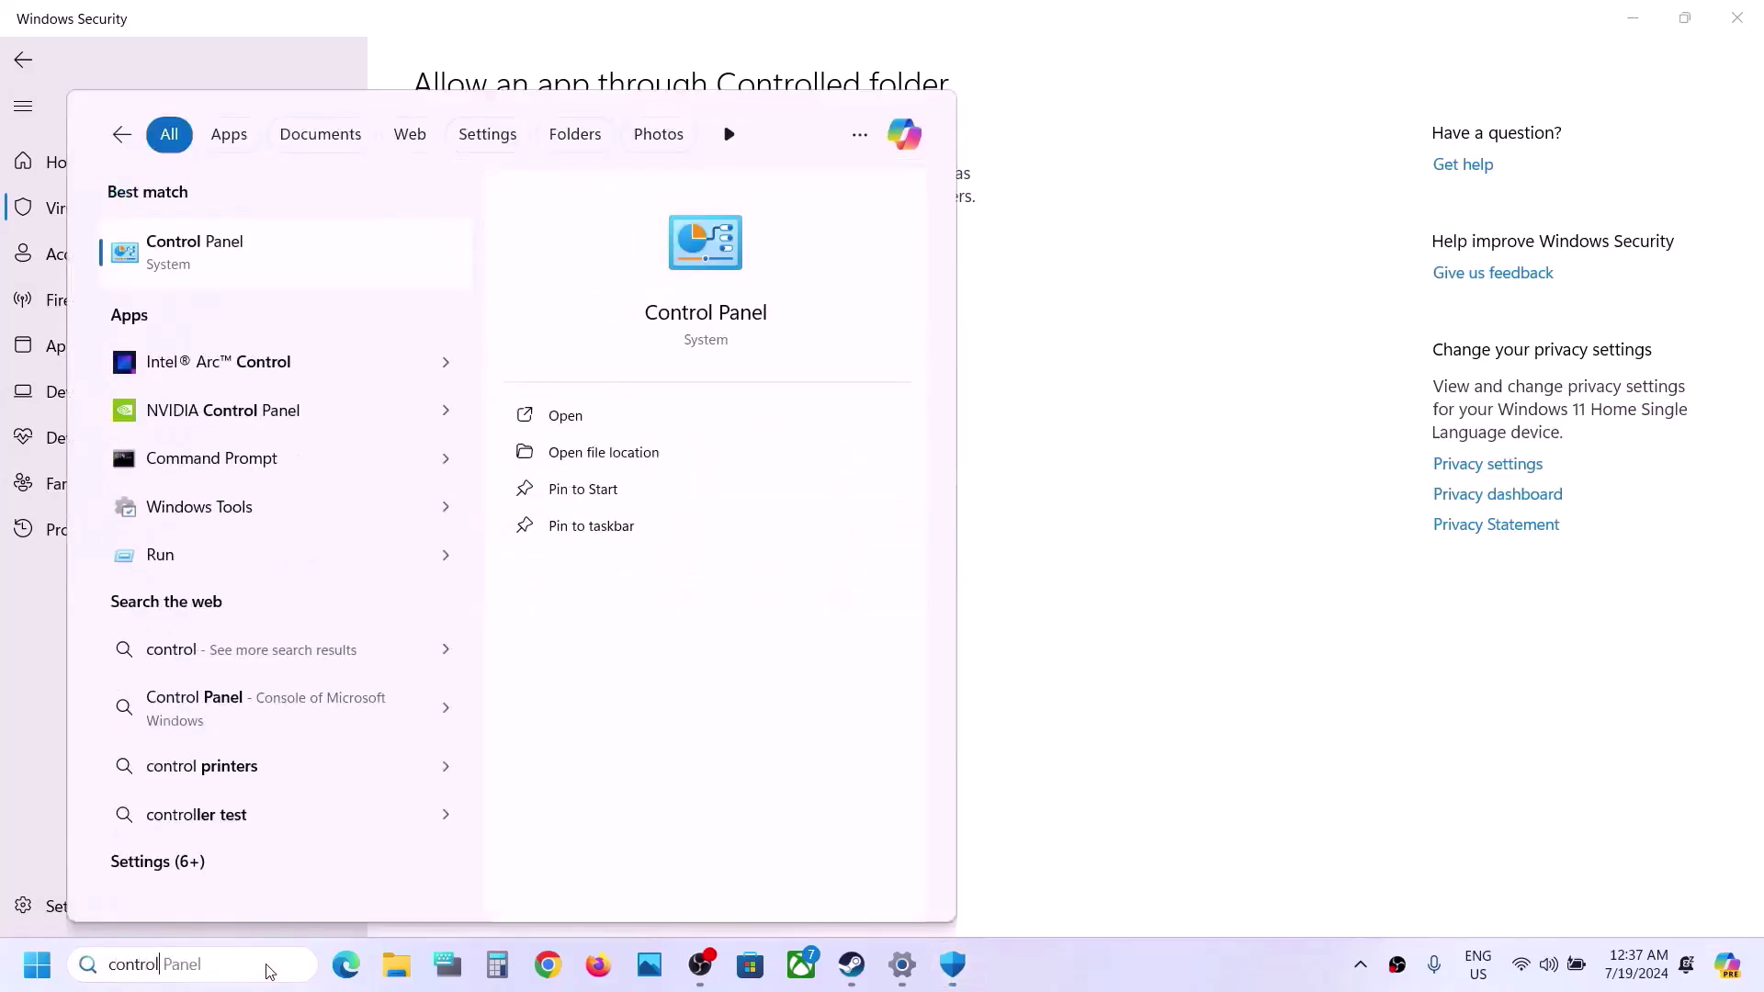
pyautogui.press('Return')
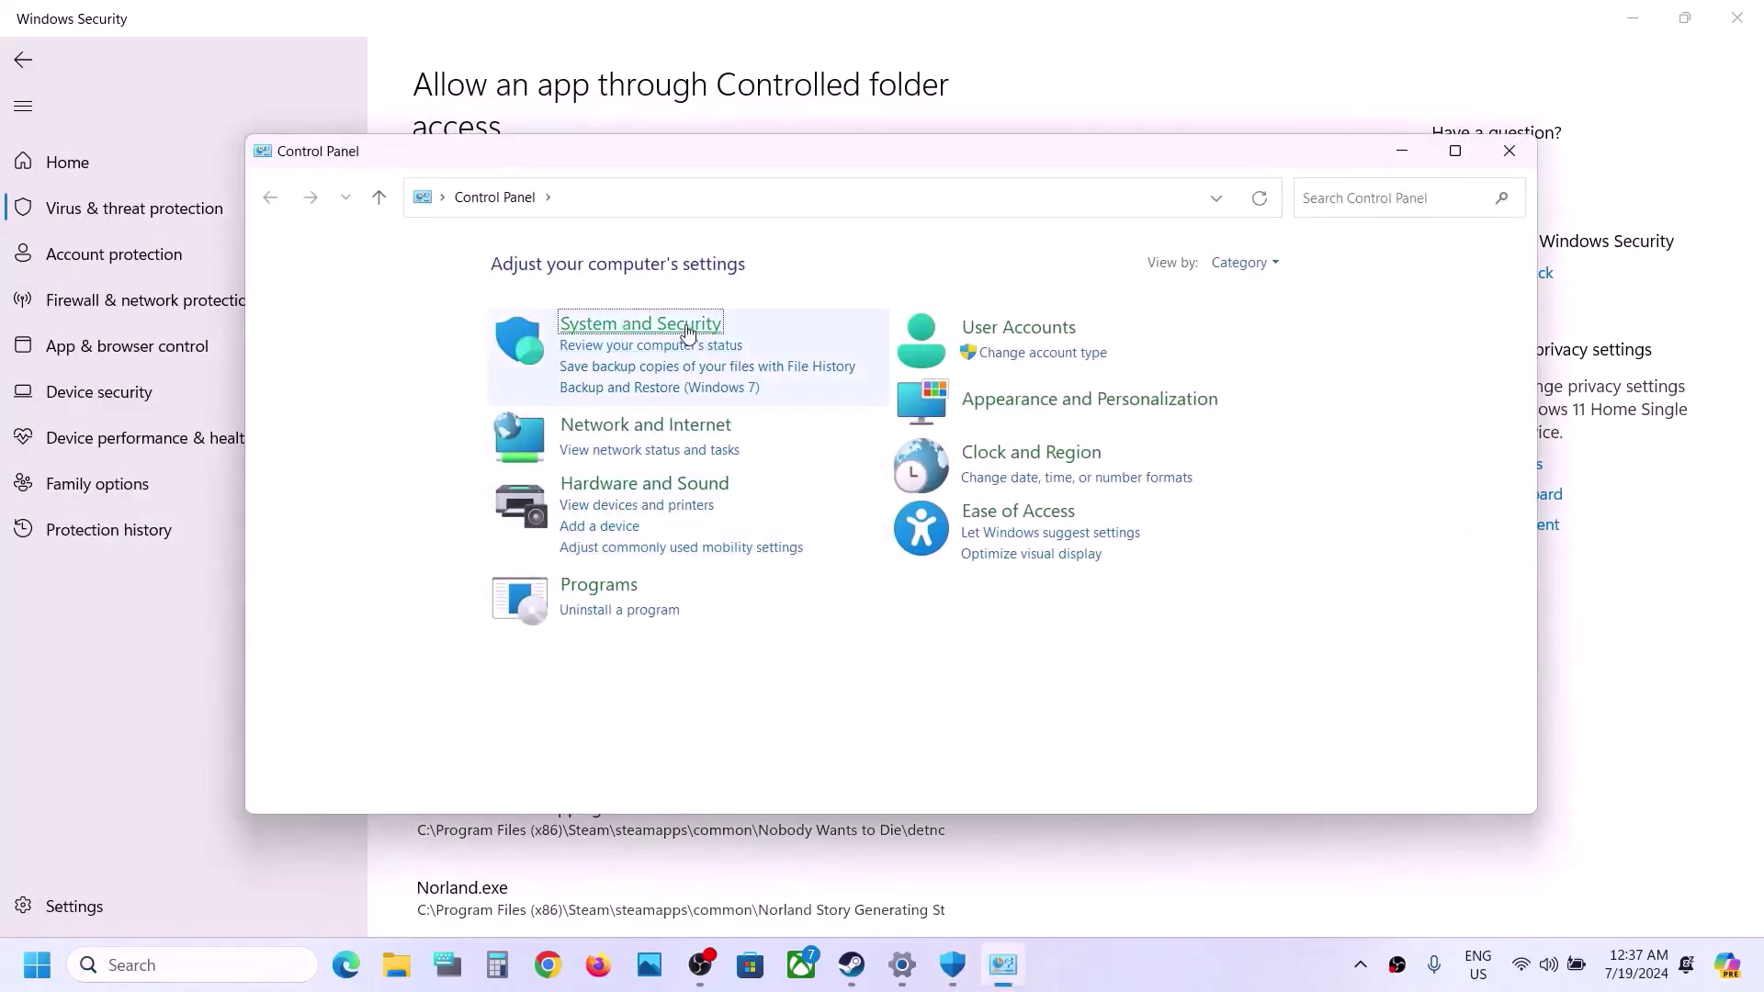
pyautogui.click(691, 328)
pyautogui.click(655, 344)
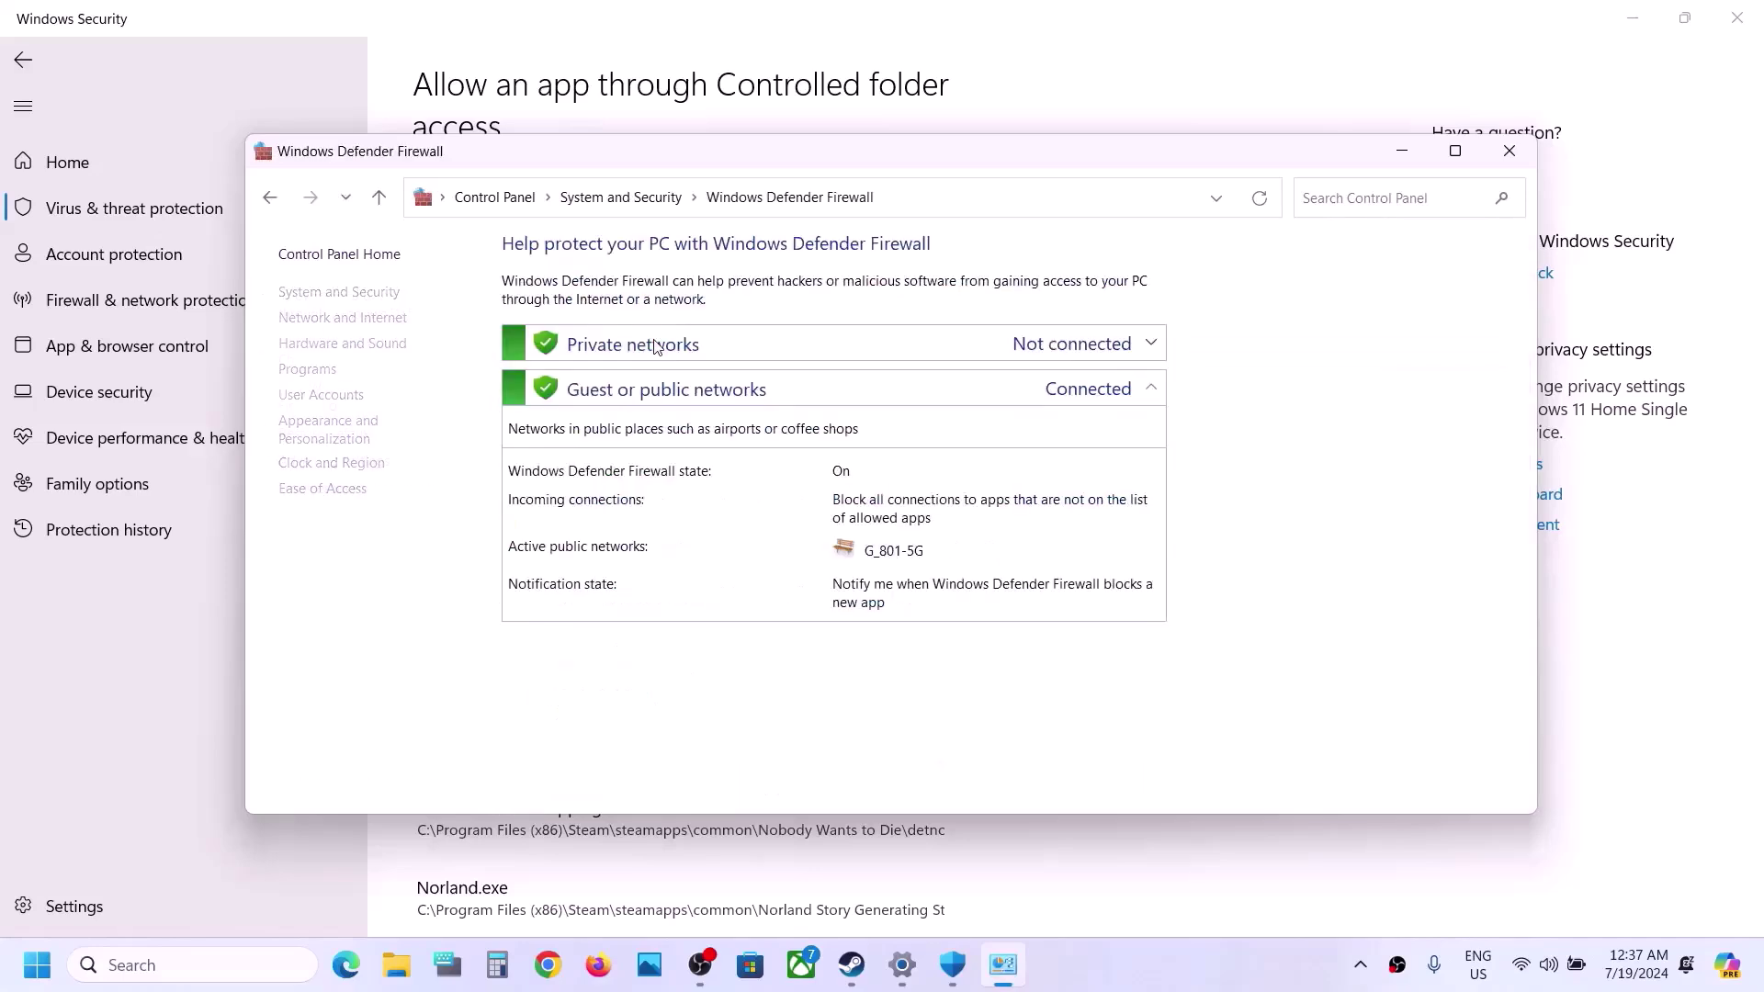
pyautogui.click(372, 314)
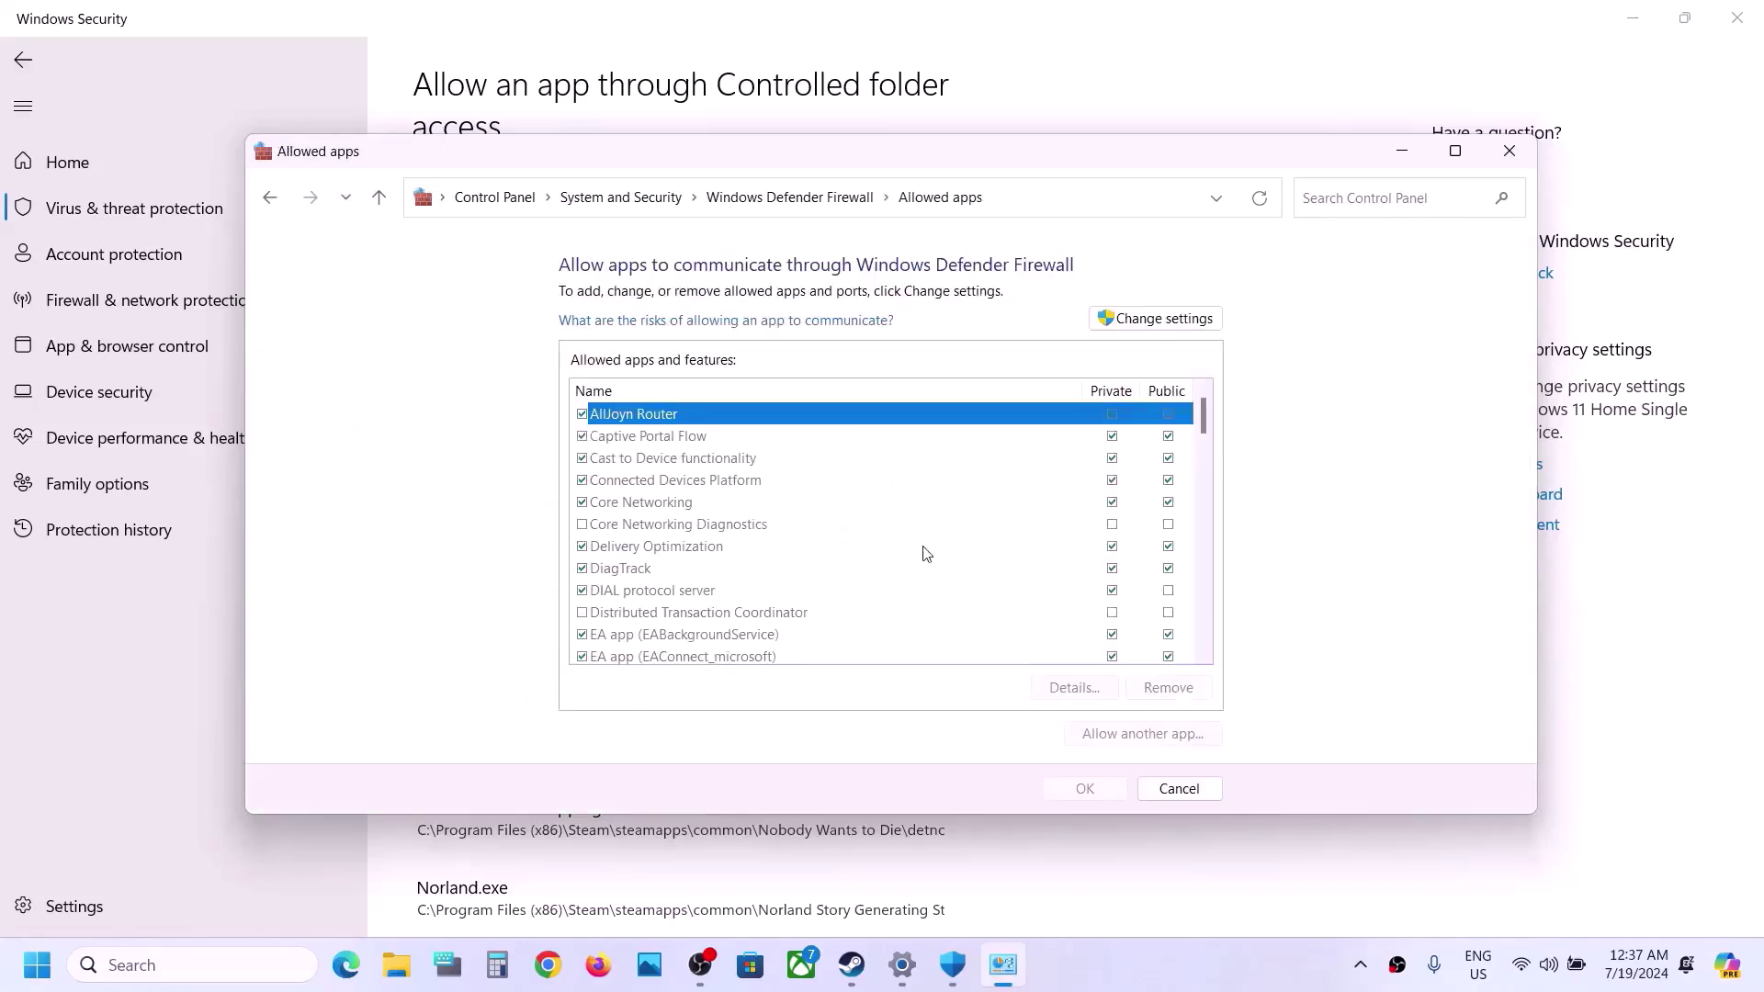
pyautogui.click(1163, 321)
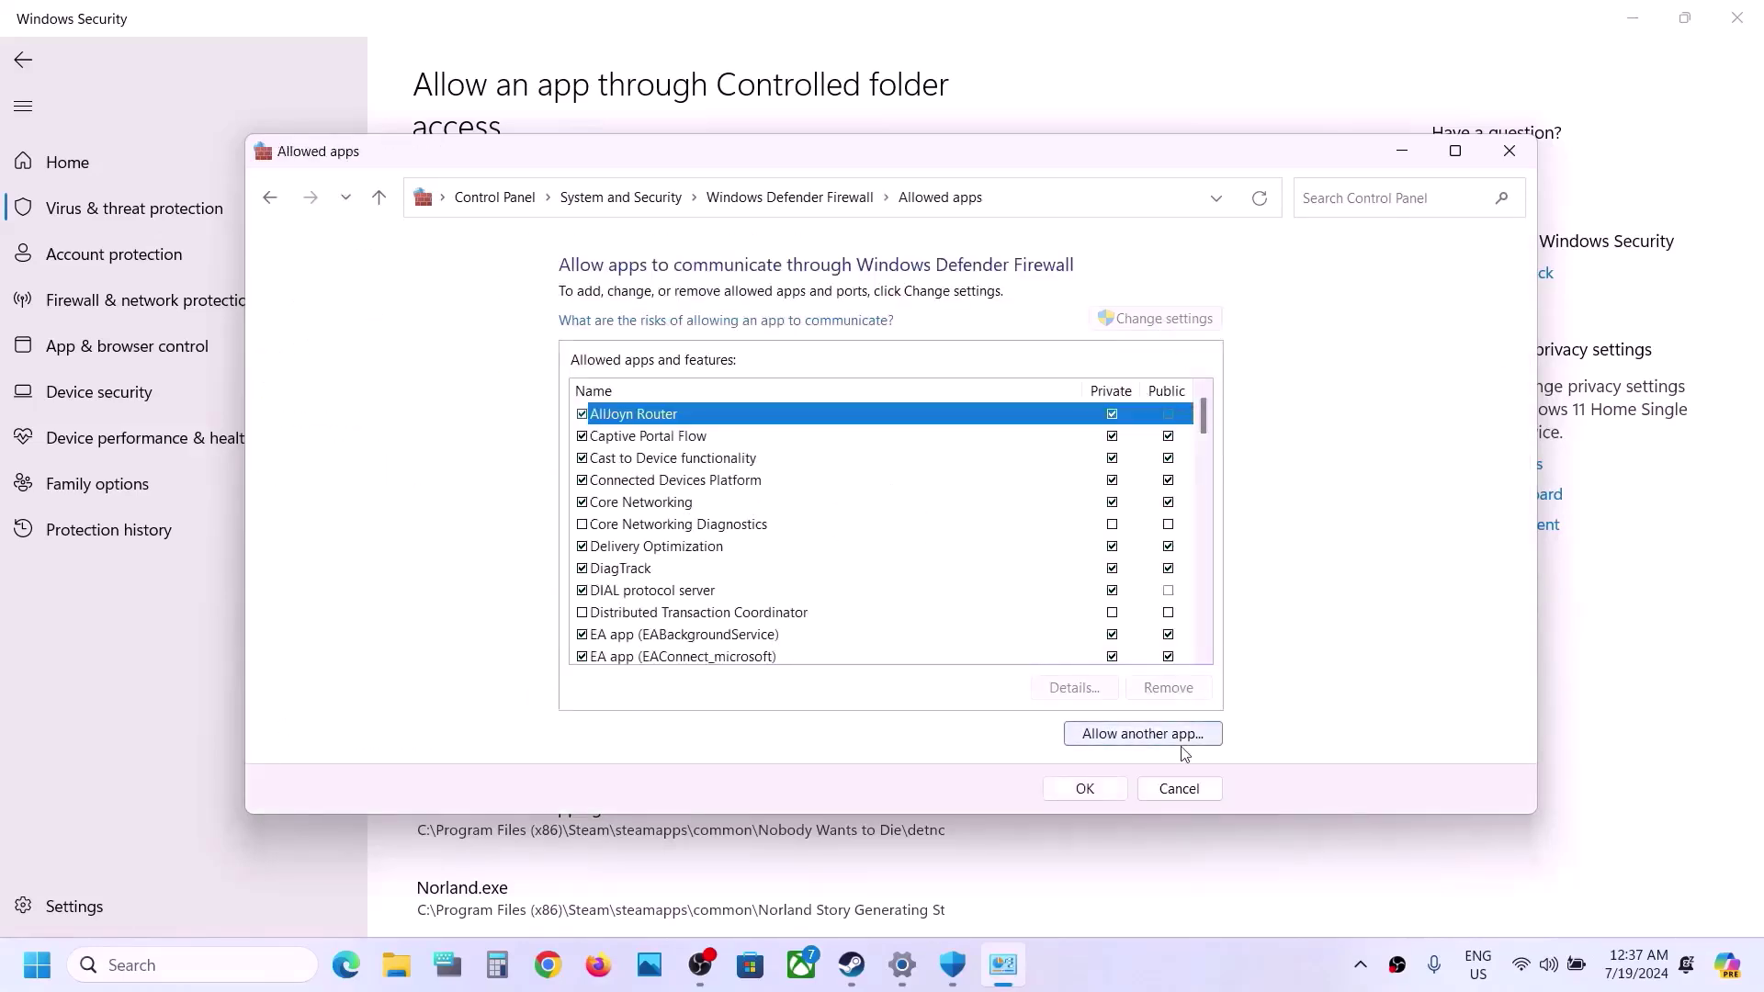
# Browse to Norland.exe in the Norland Story Generating Strategy folder as another app to allow
pyautogui.click(1179, 737)
pyautogui.click(1047, 597)
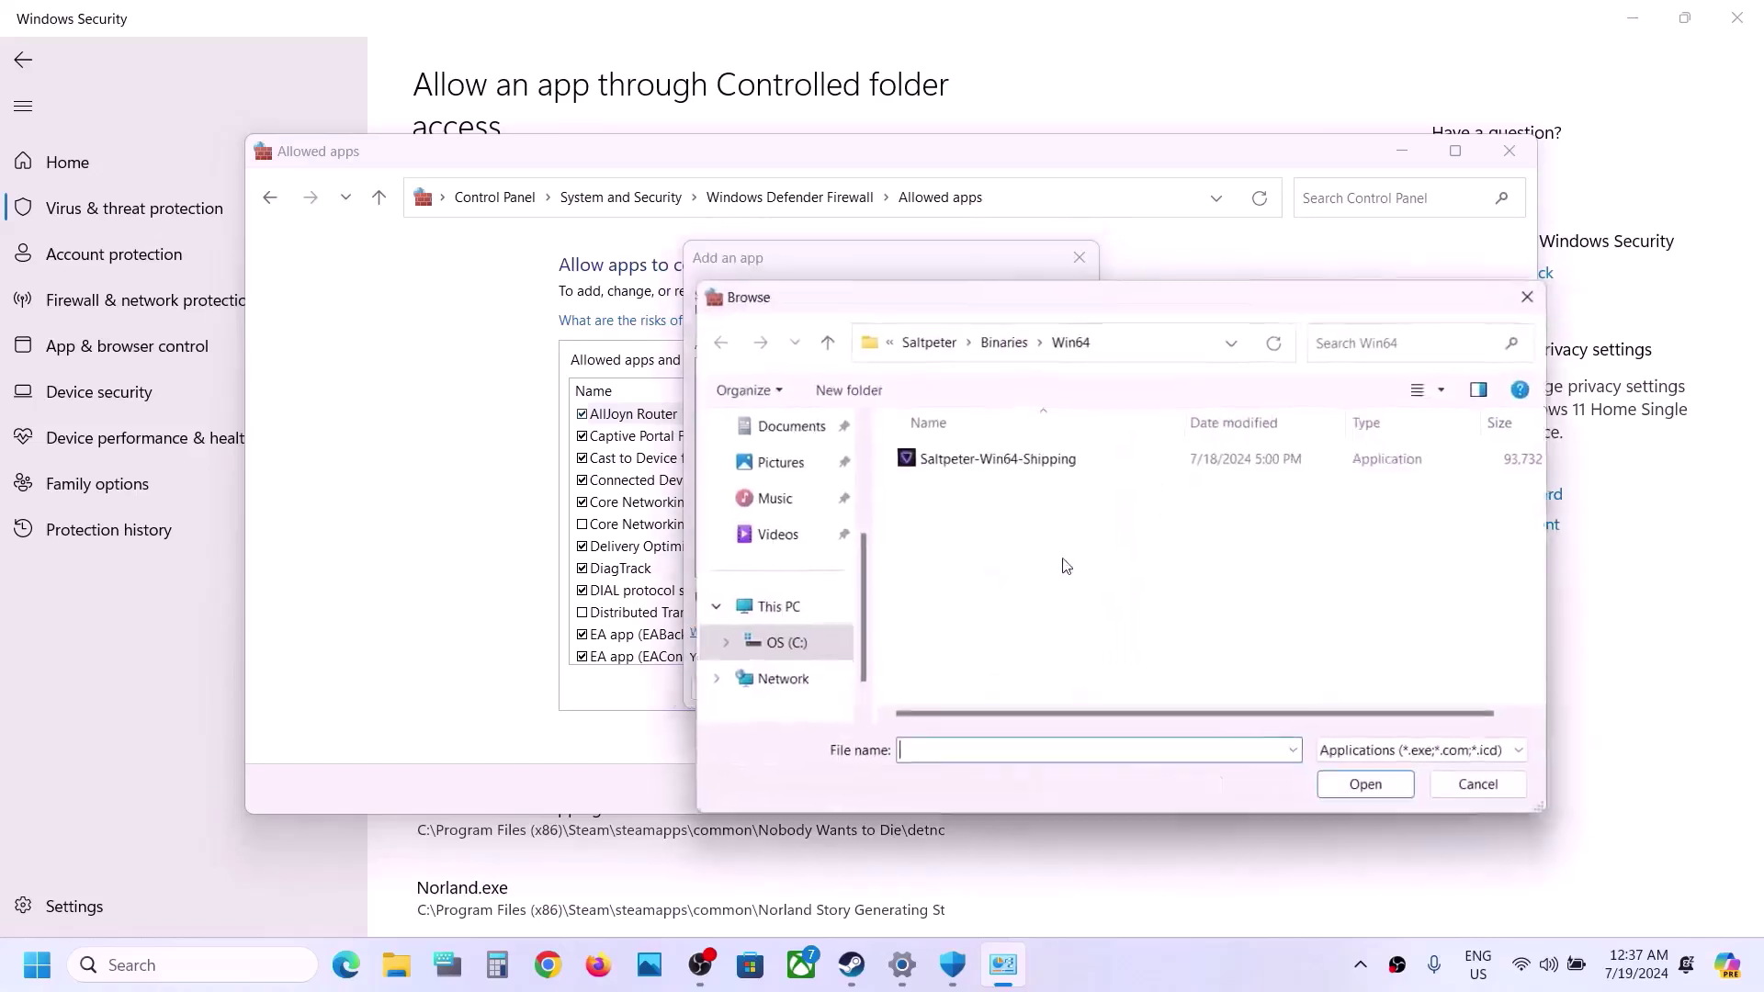
pyautogui.click(960, 340)
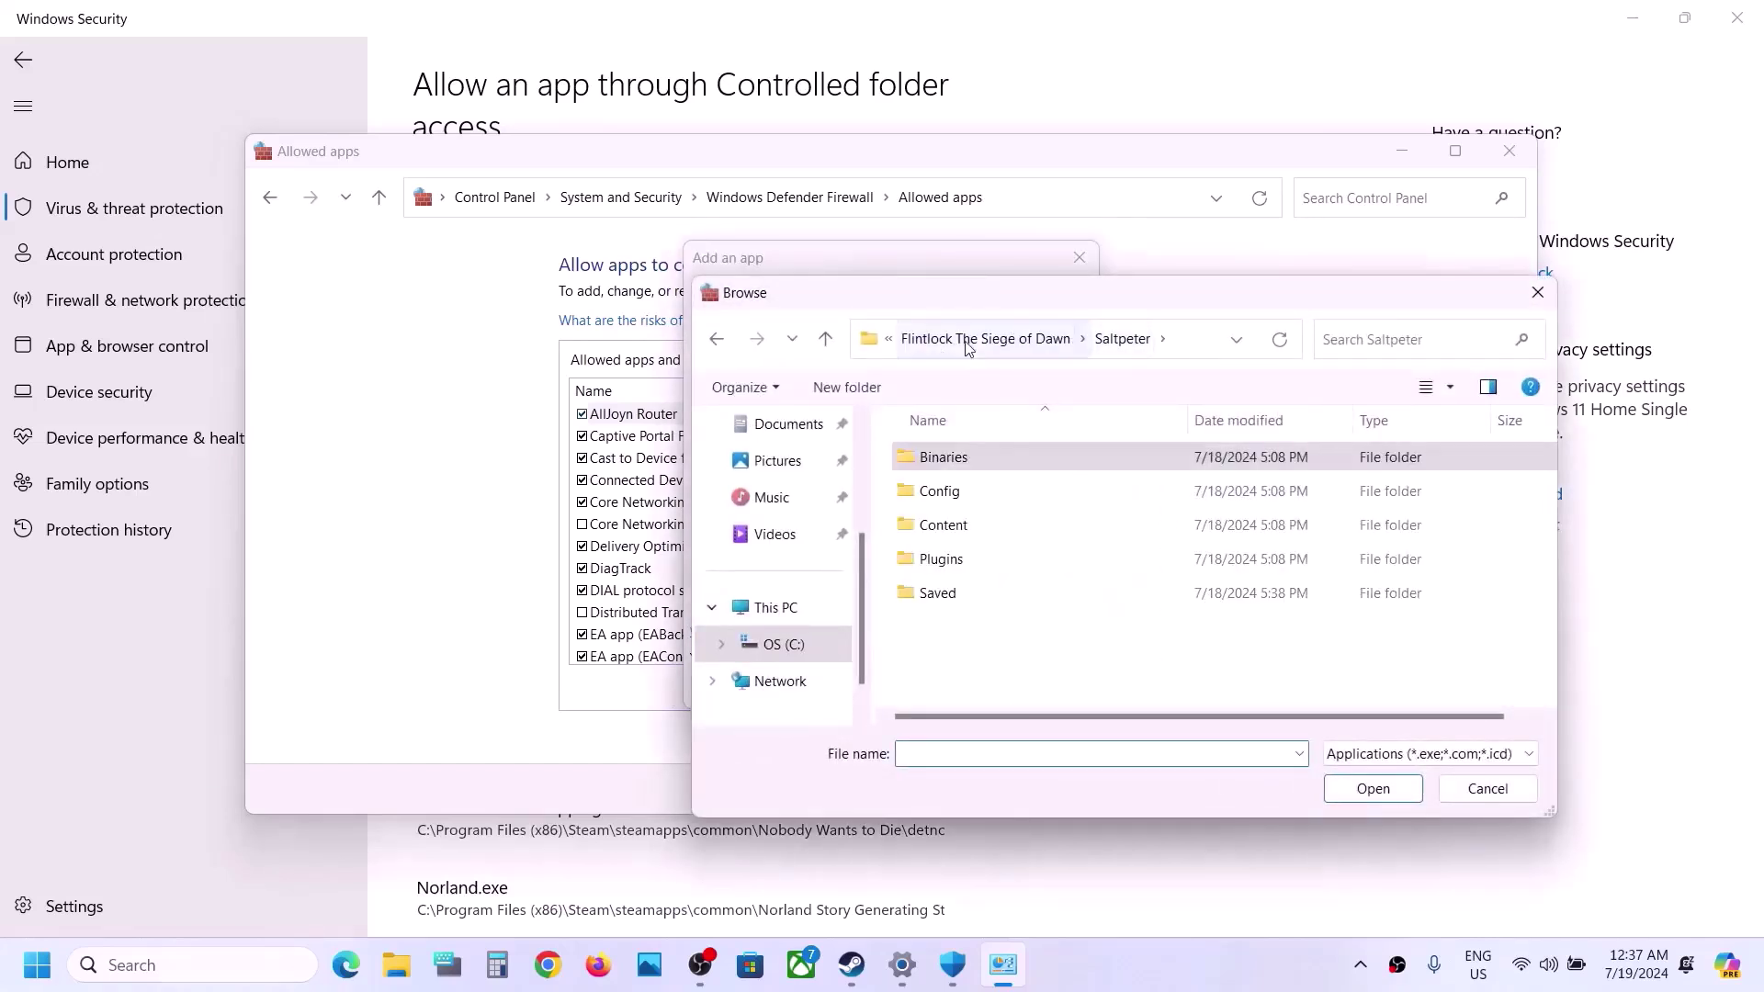
pyautogui.click(964, 342)
pyautogui.click(928, 339)
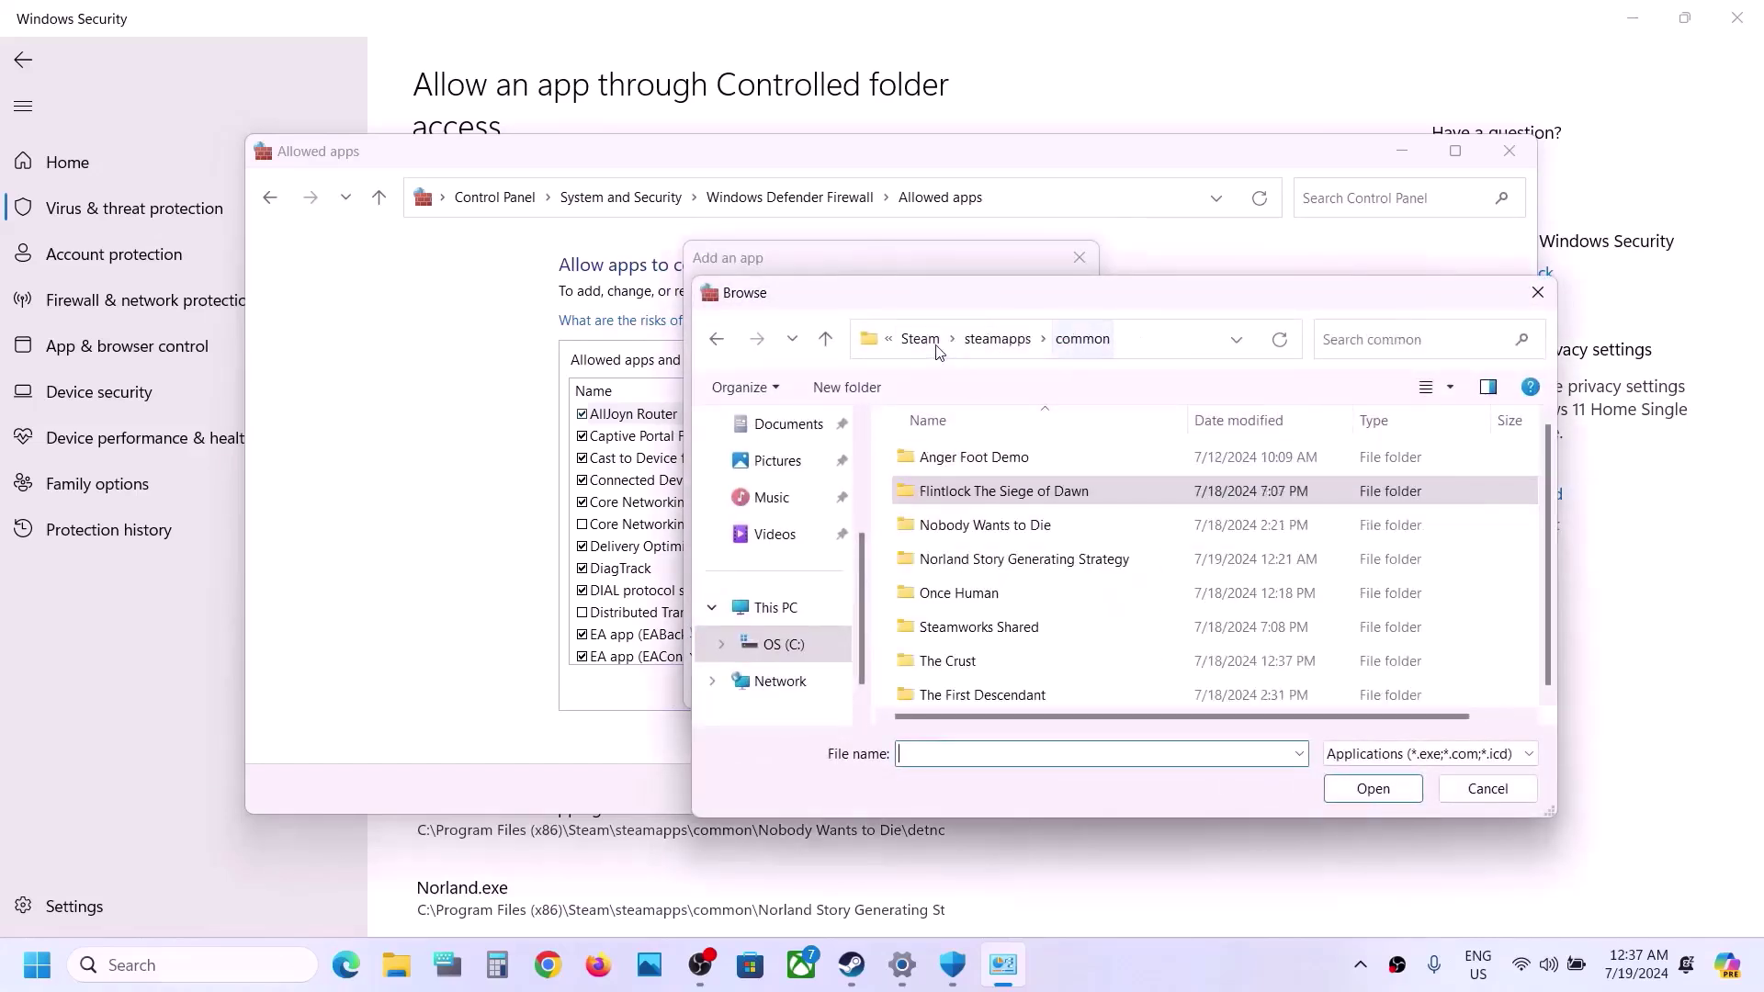
pyautogui.doubleClick(1010, 558)
pyautogui.scroll(-1, 1031, 650)
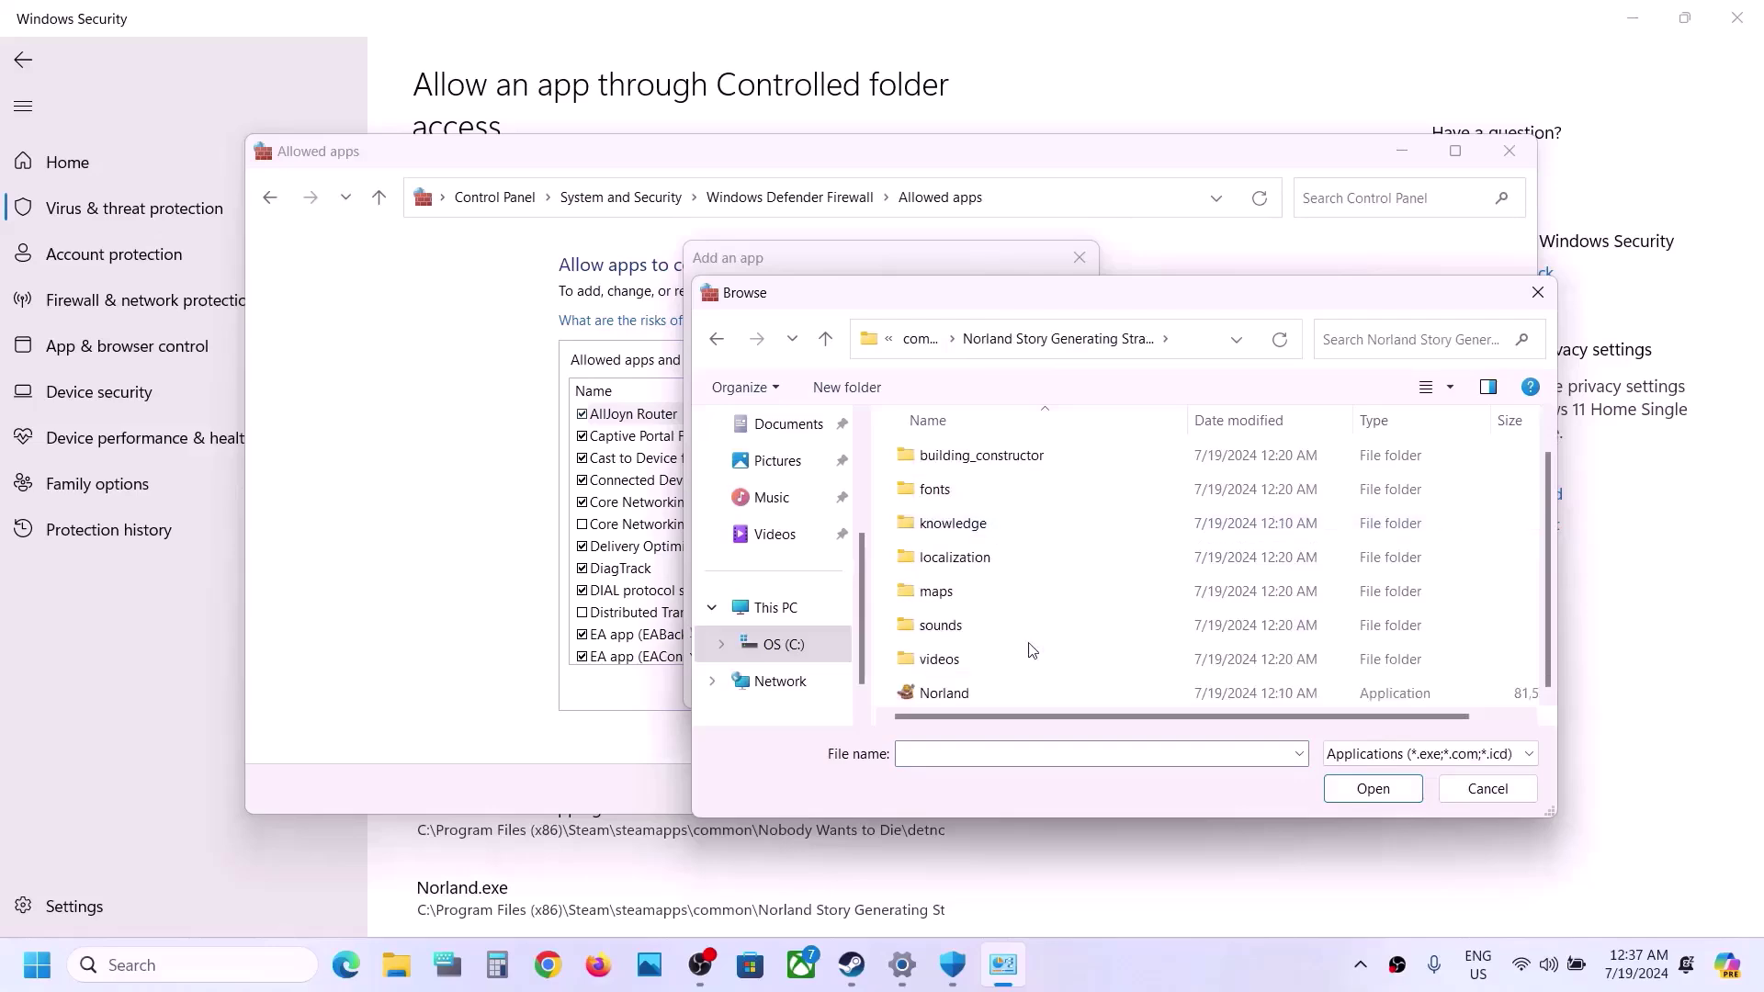
pyautogui.click(956, 694)
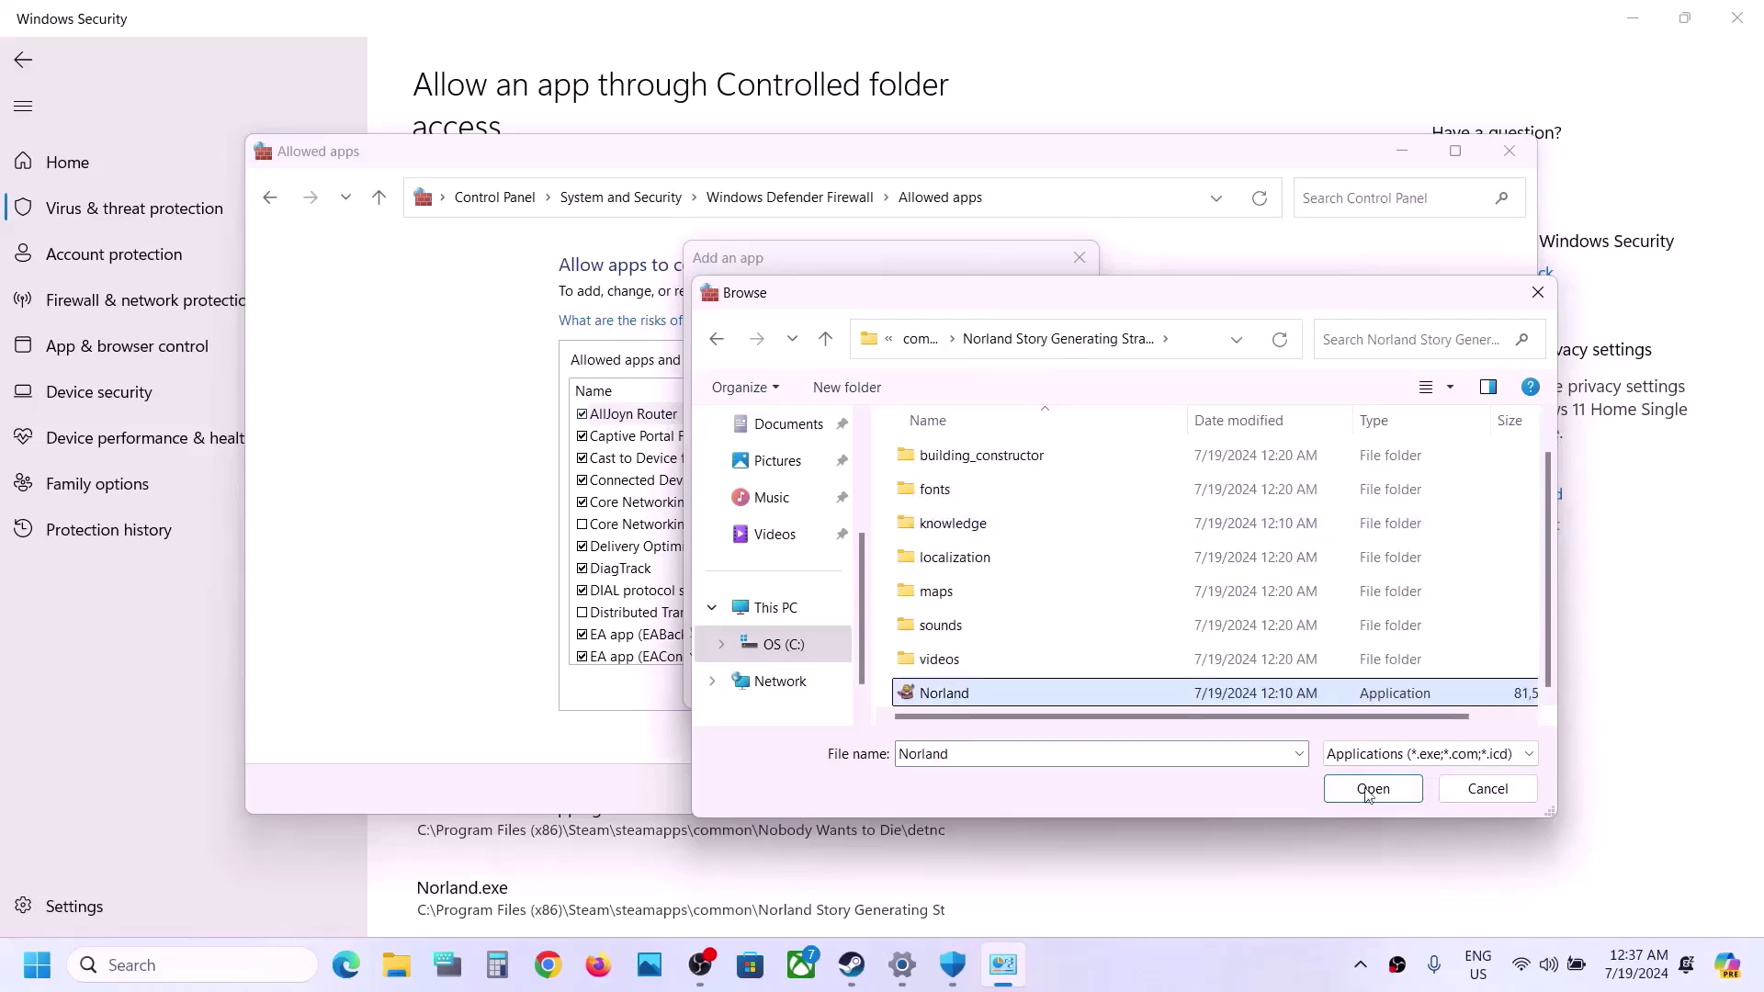
pyautogui.click(1371, 790)
# Try adding Norland, dismiss the already-listed error, cancel, and close the allowed apps list
pyautogui.click(970, 689)
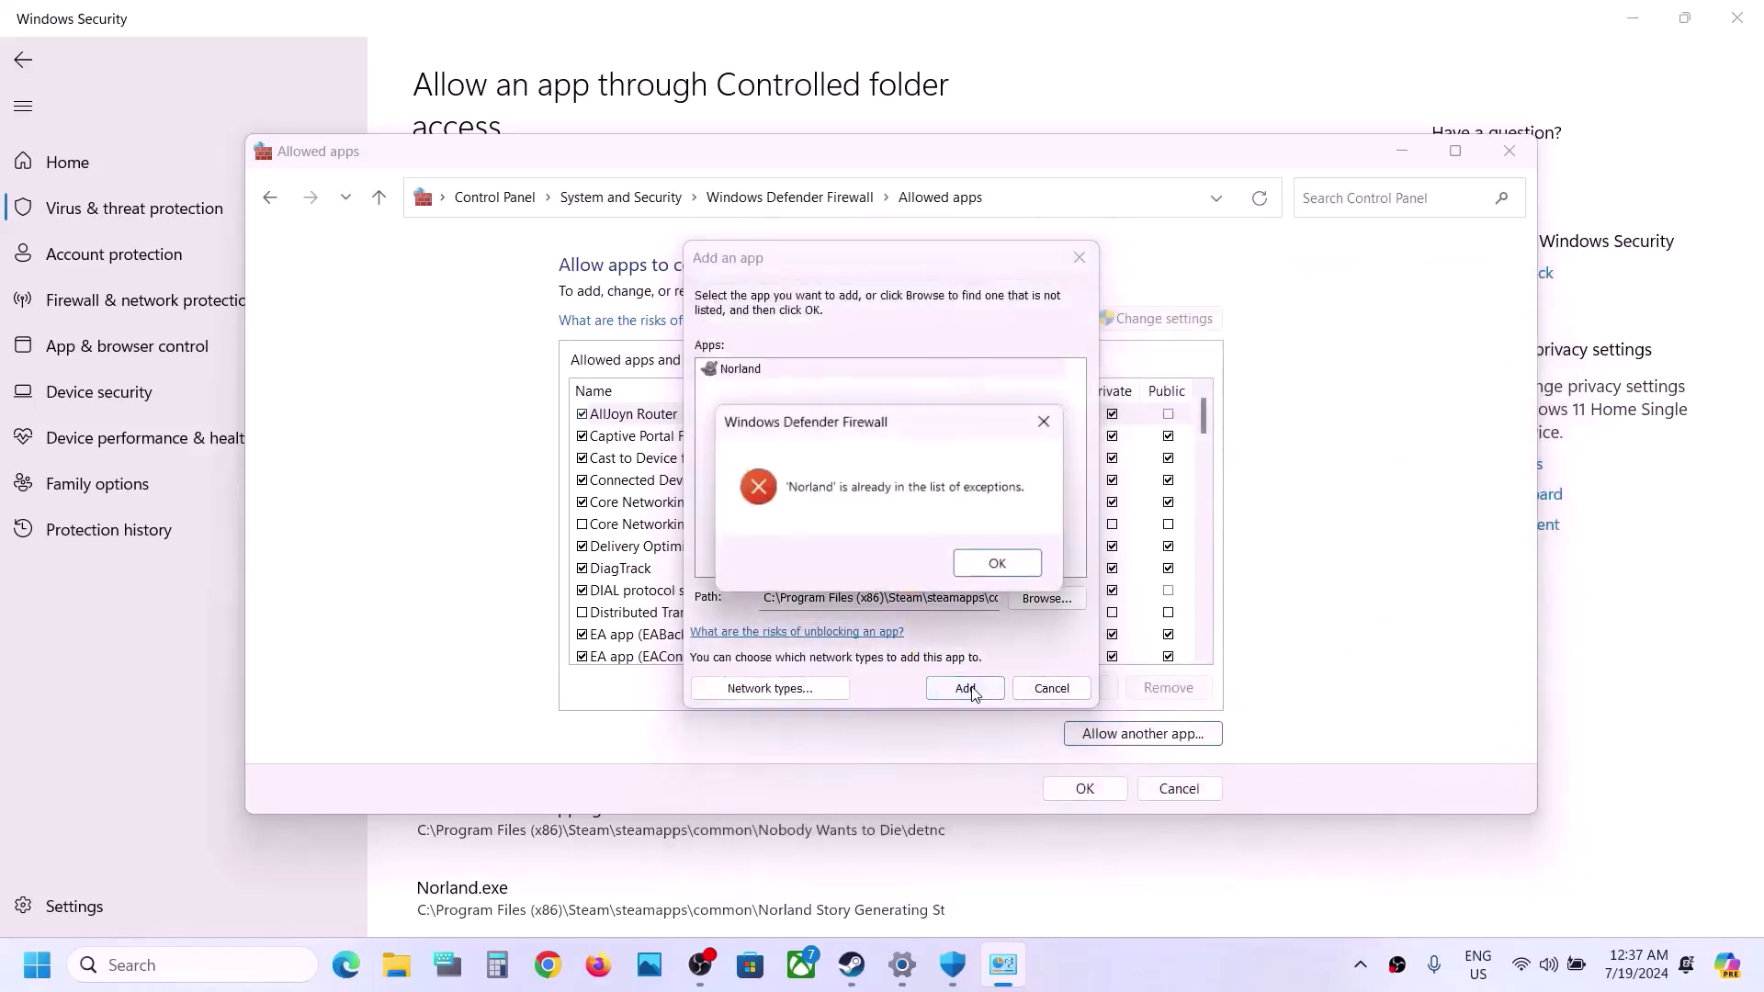
pyautogui.click(1001, 566)
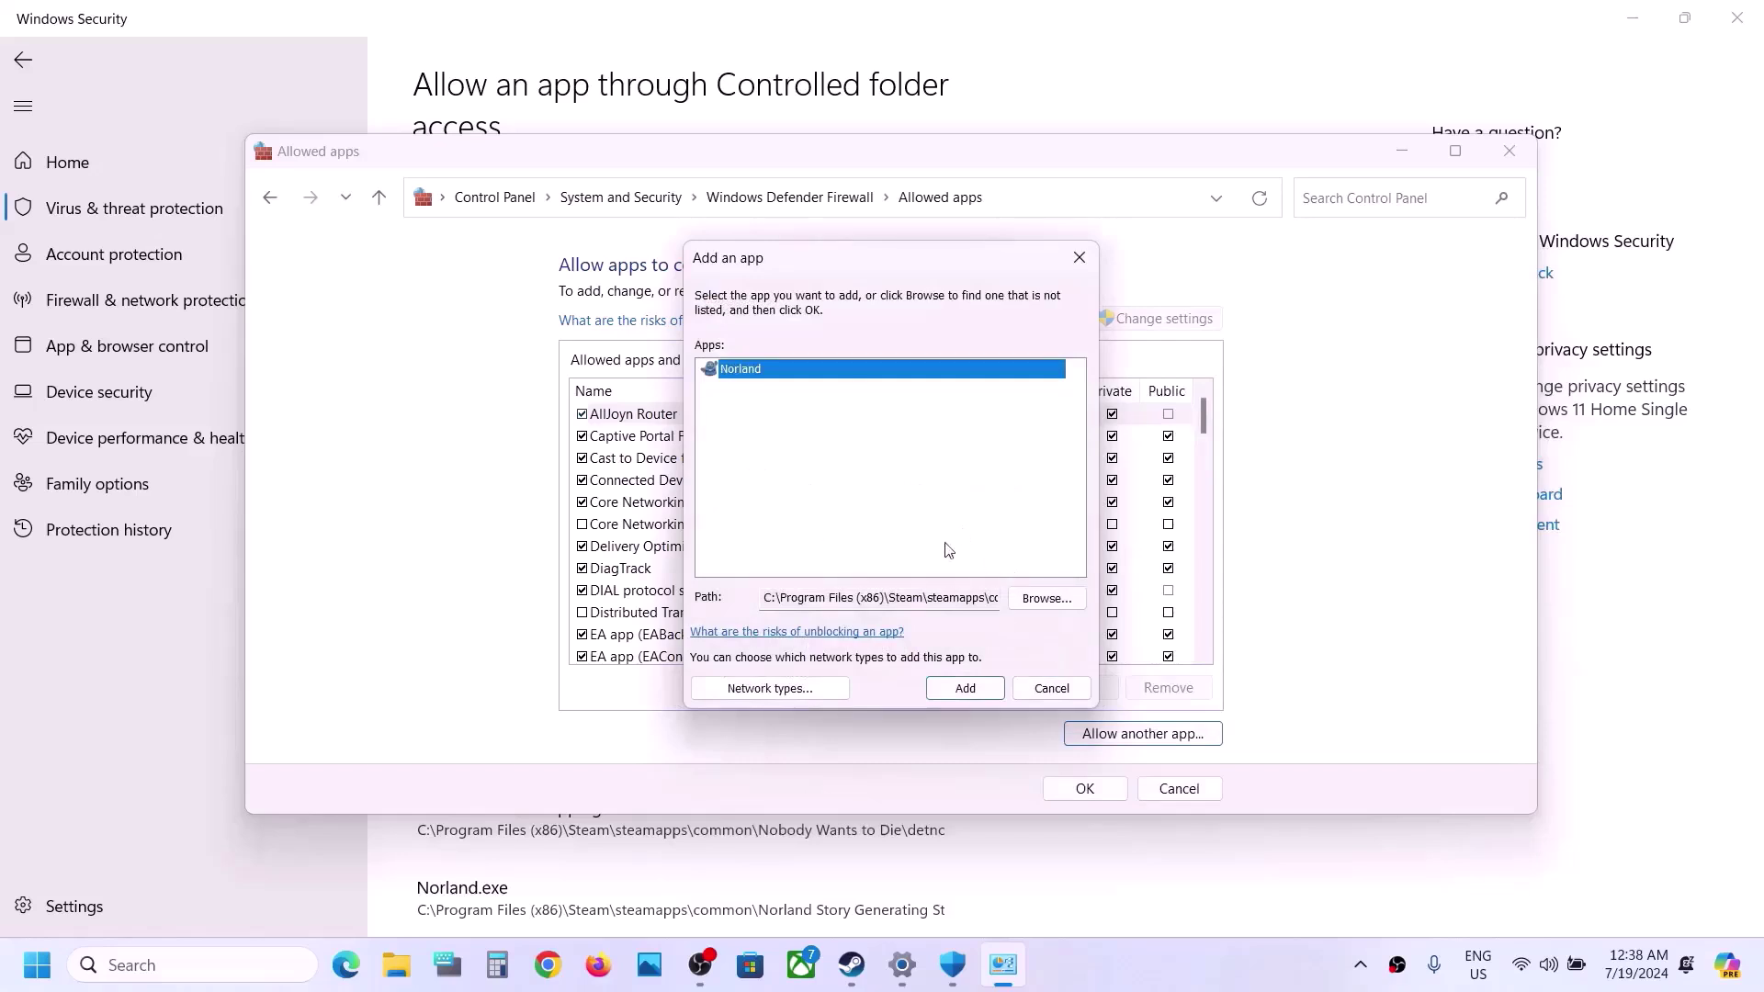
pyautogui.click(1027, 696)
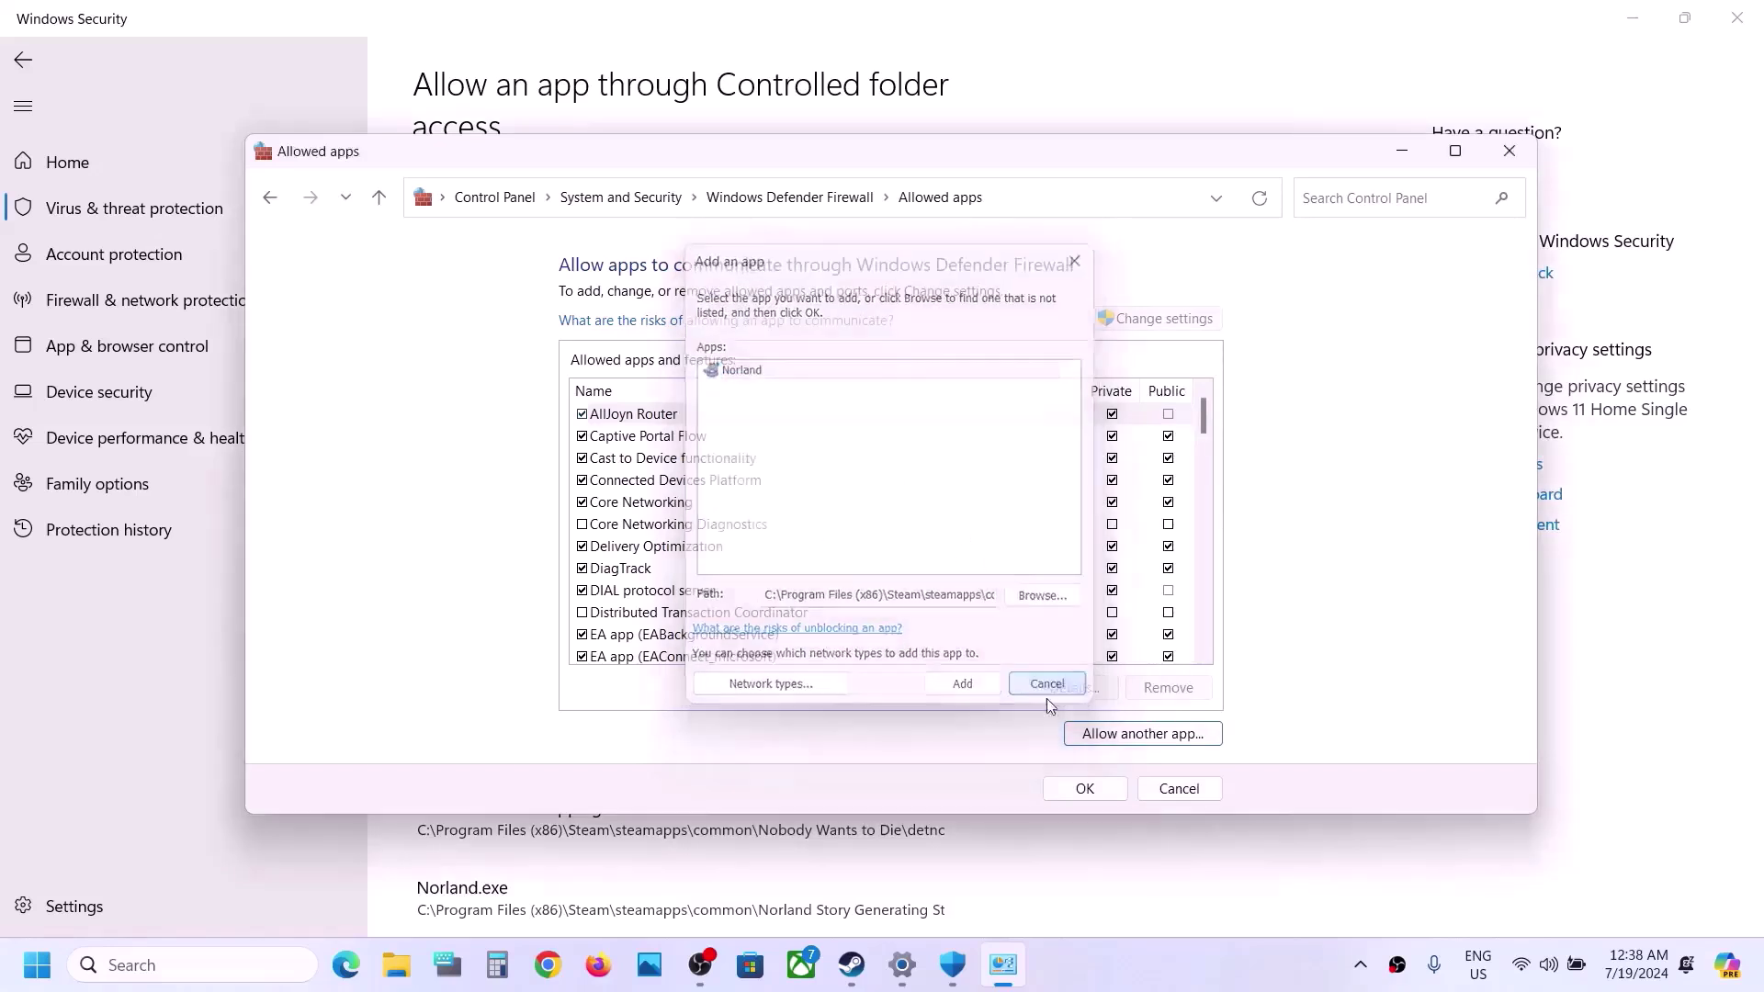
pyautogui.click(1085, 788)
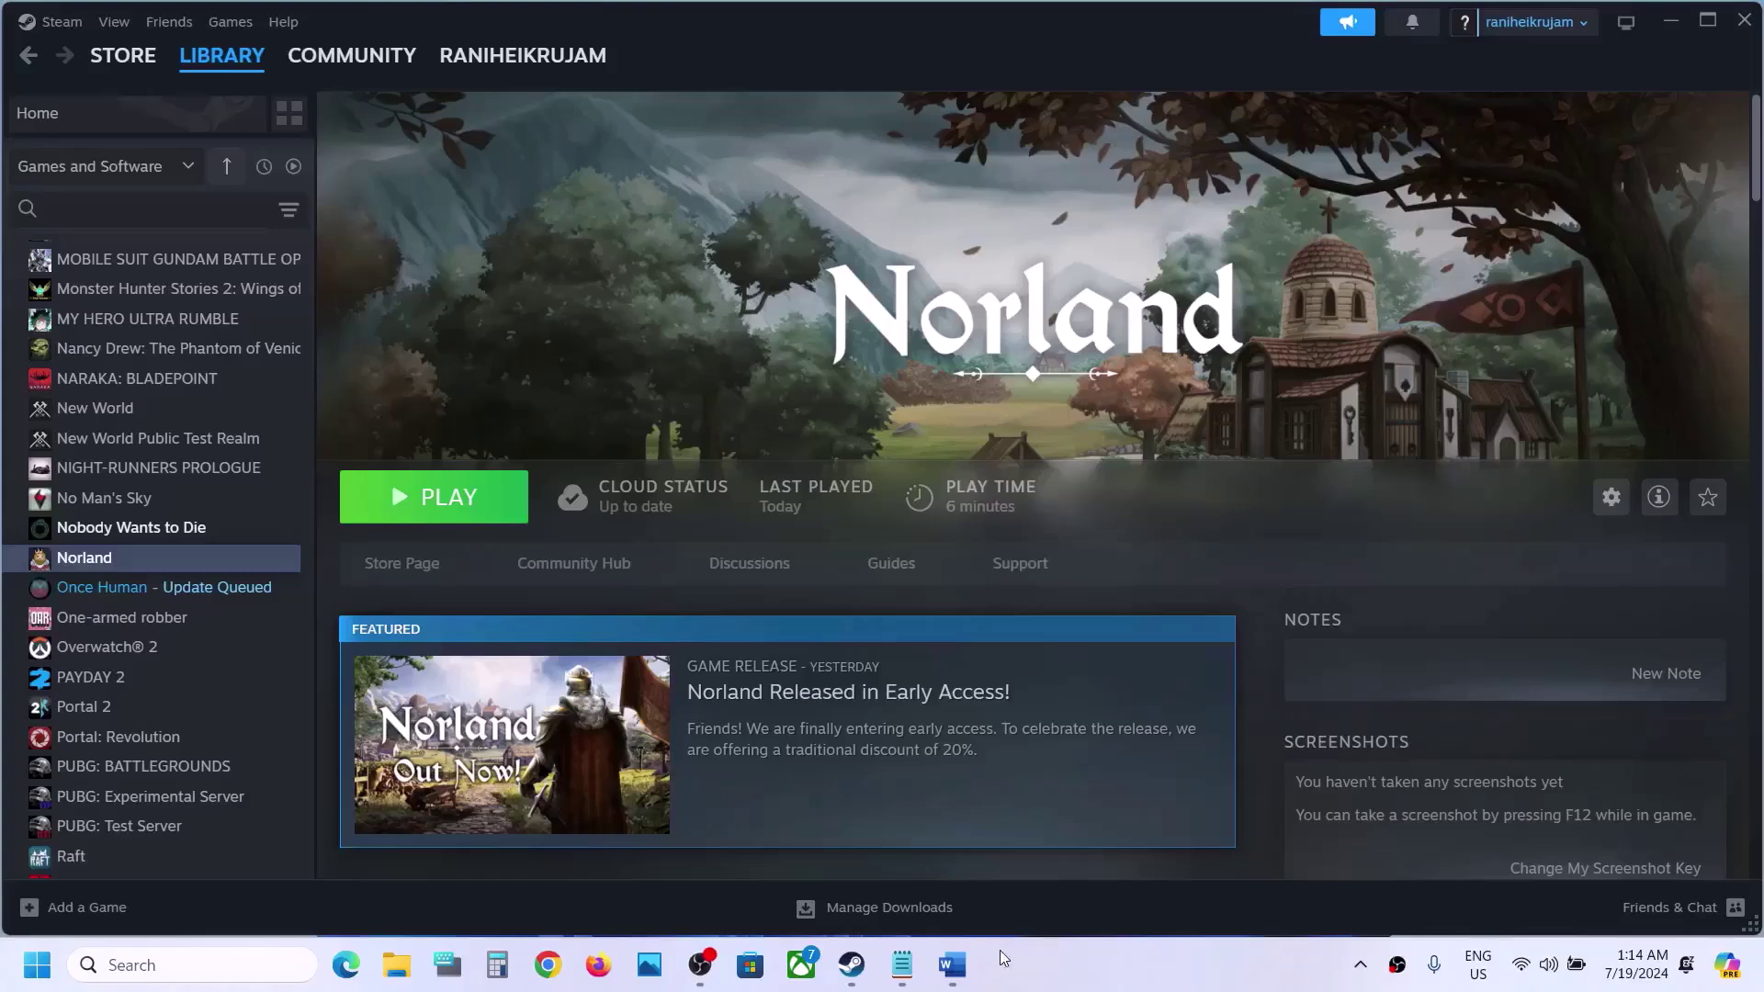
pyautogui.click(951, 964)
pyautogui.scroll(-3, 662, 514)
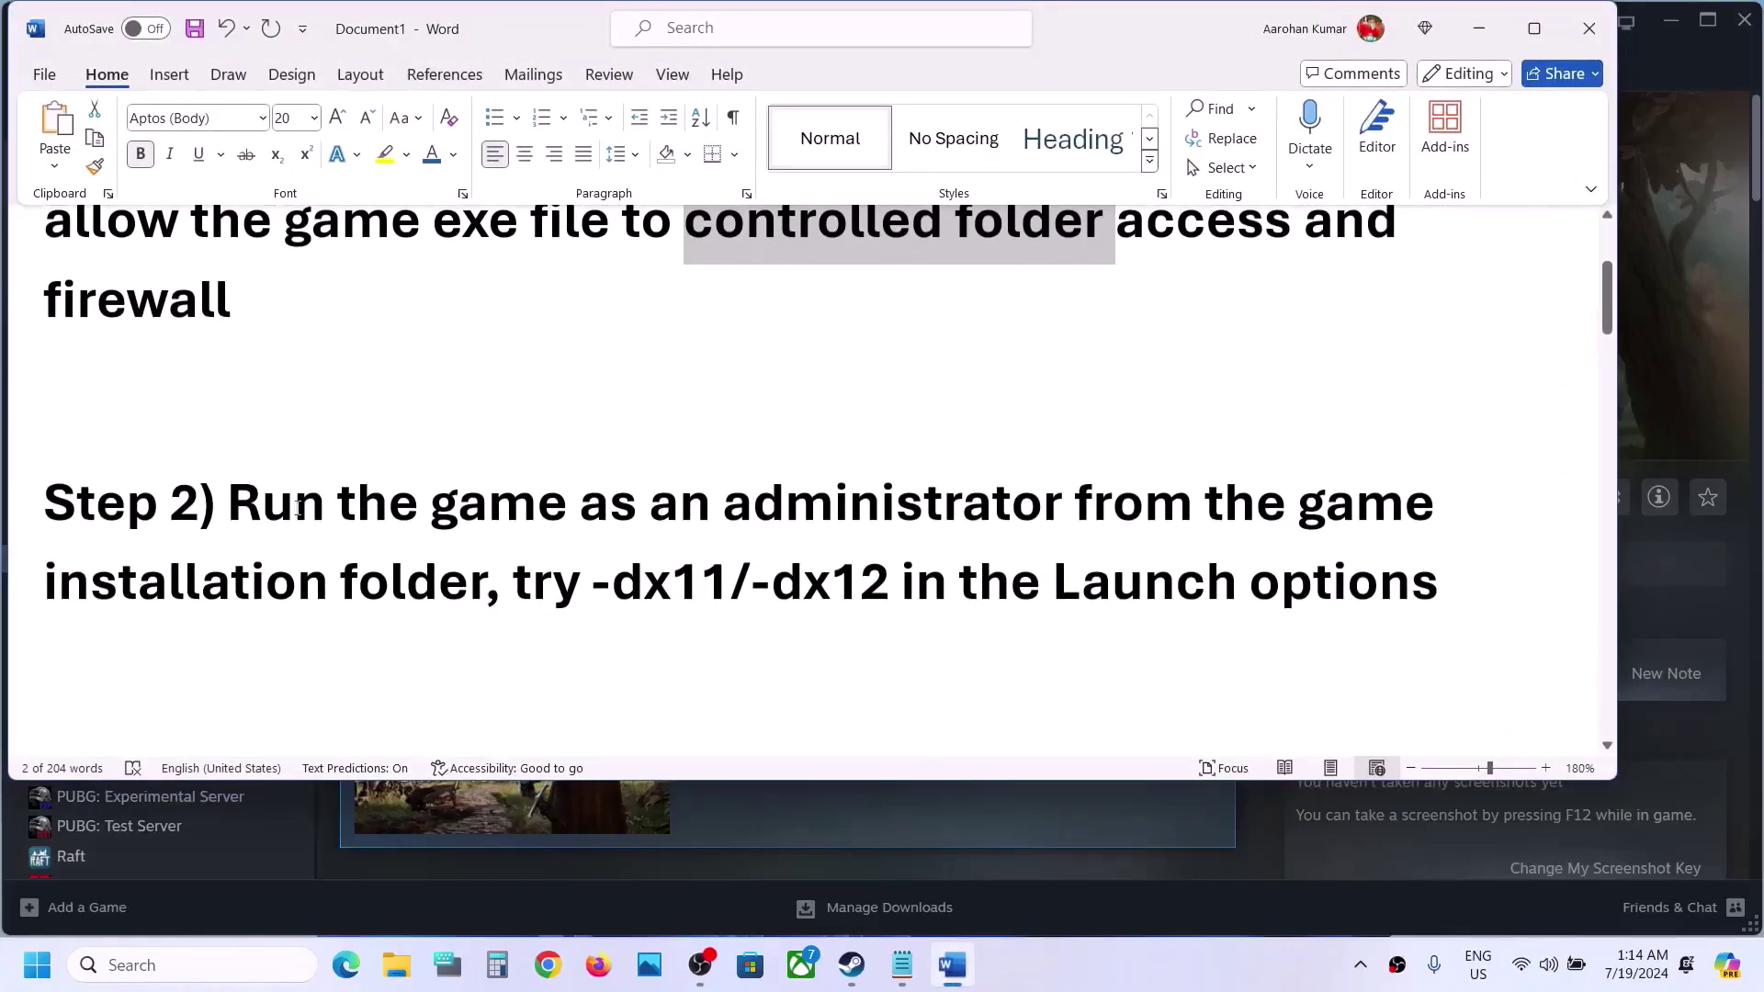
pyautogui.moveTo(262, 513); pyautogui.dragTo(591, 588)
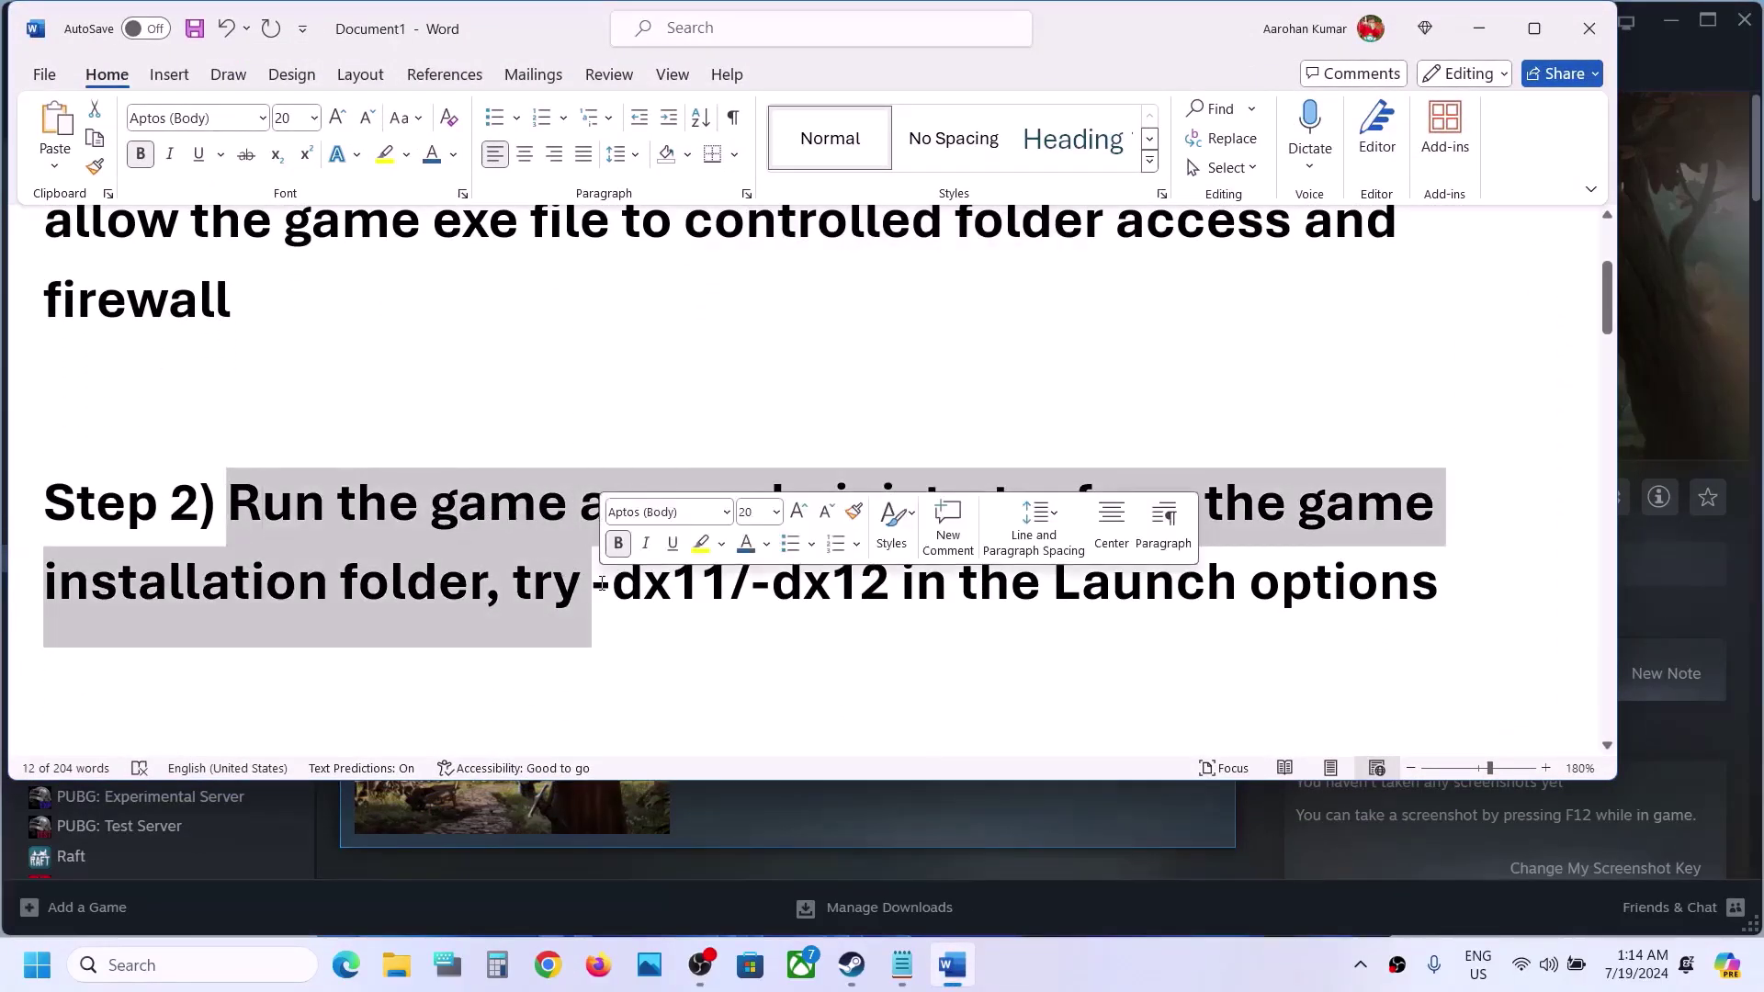
# Browse Norland's local files from Steam and select the Norland application
pyautogui.click(888, 867)
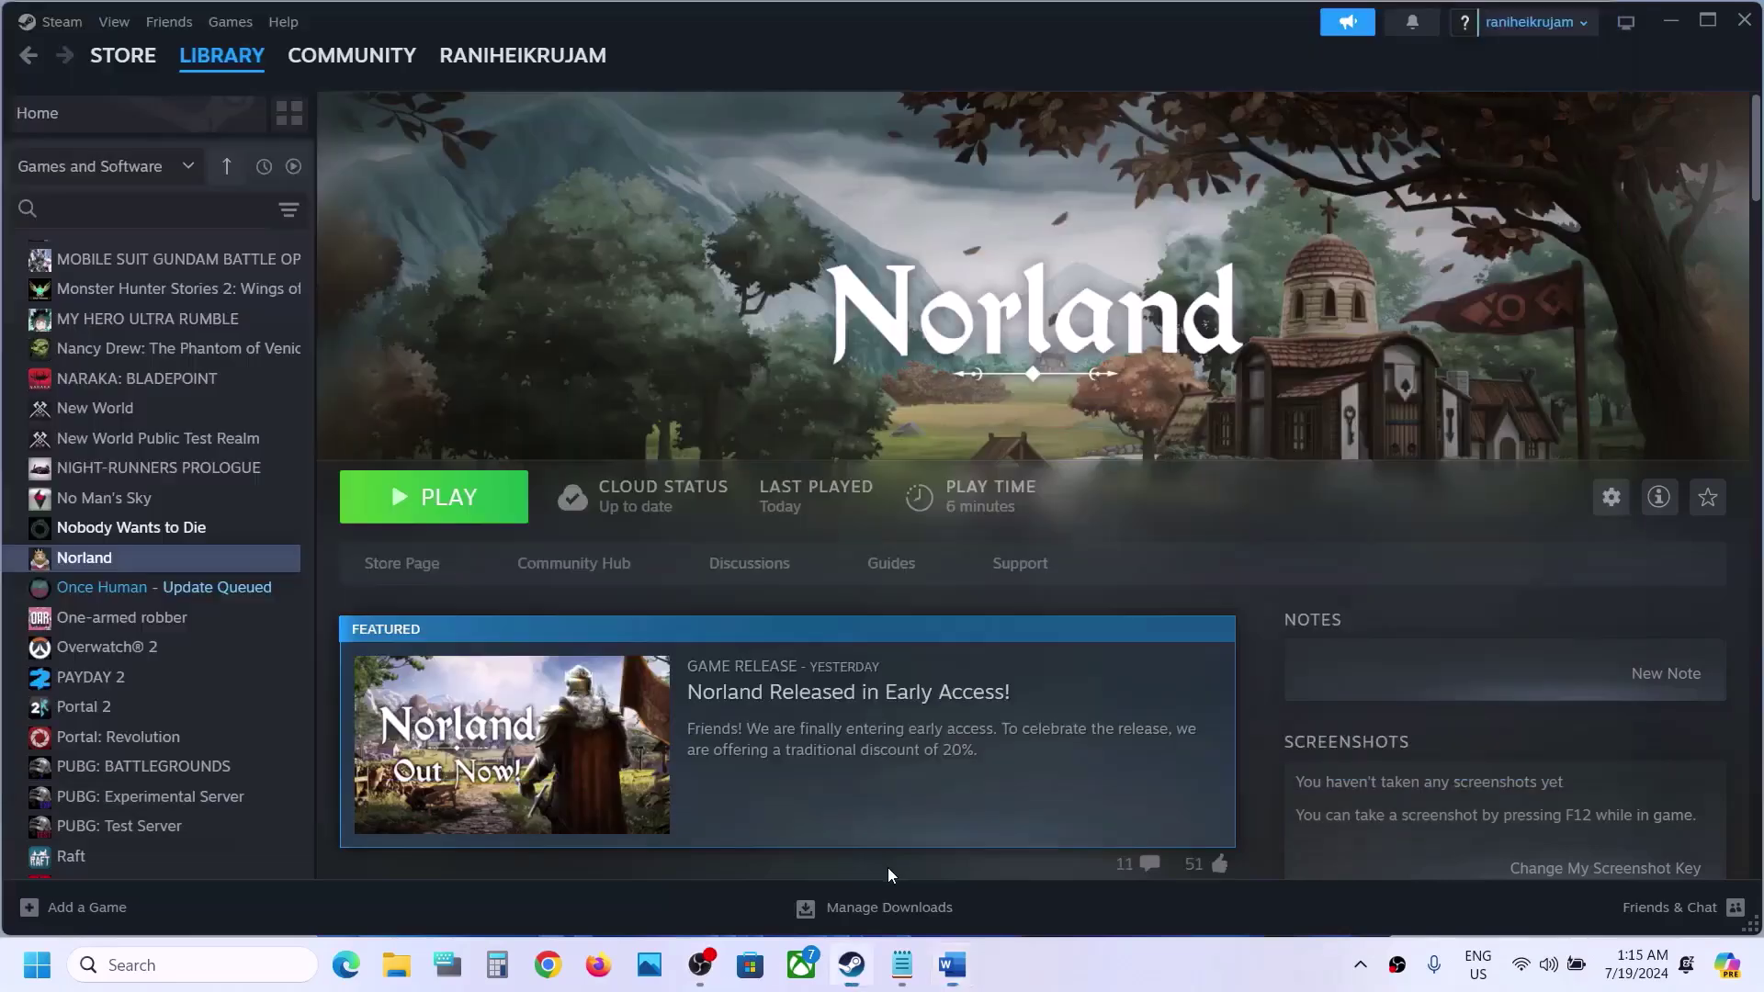
pyautogui.rightClick(191, 569)
pyautogui.moveTo(257, 701)
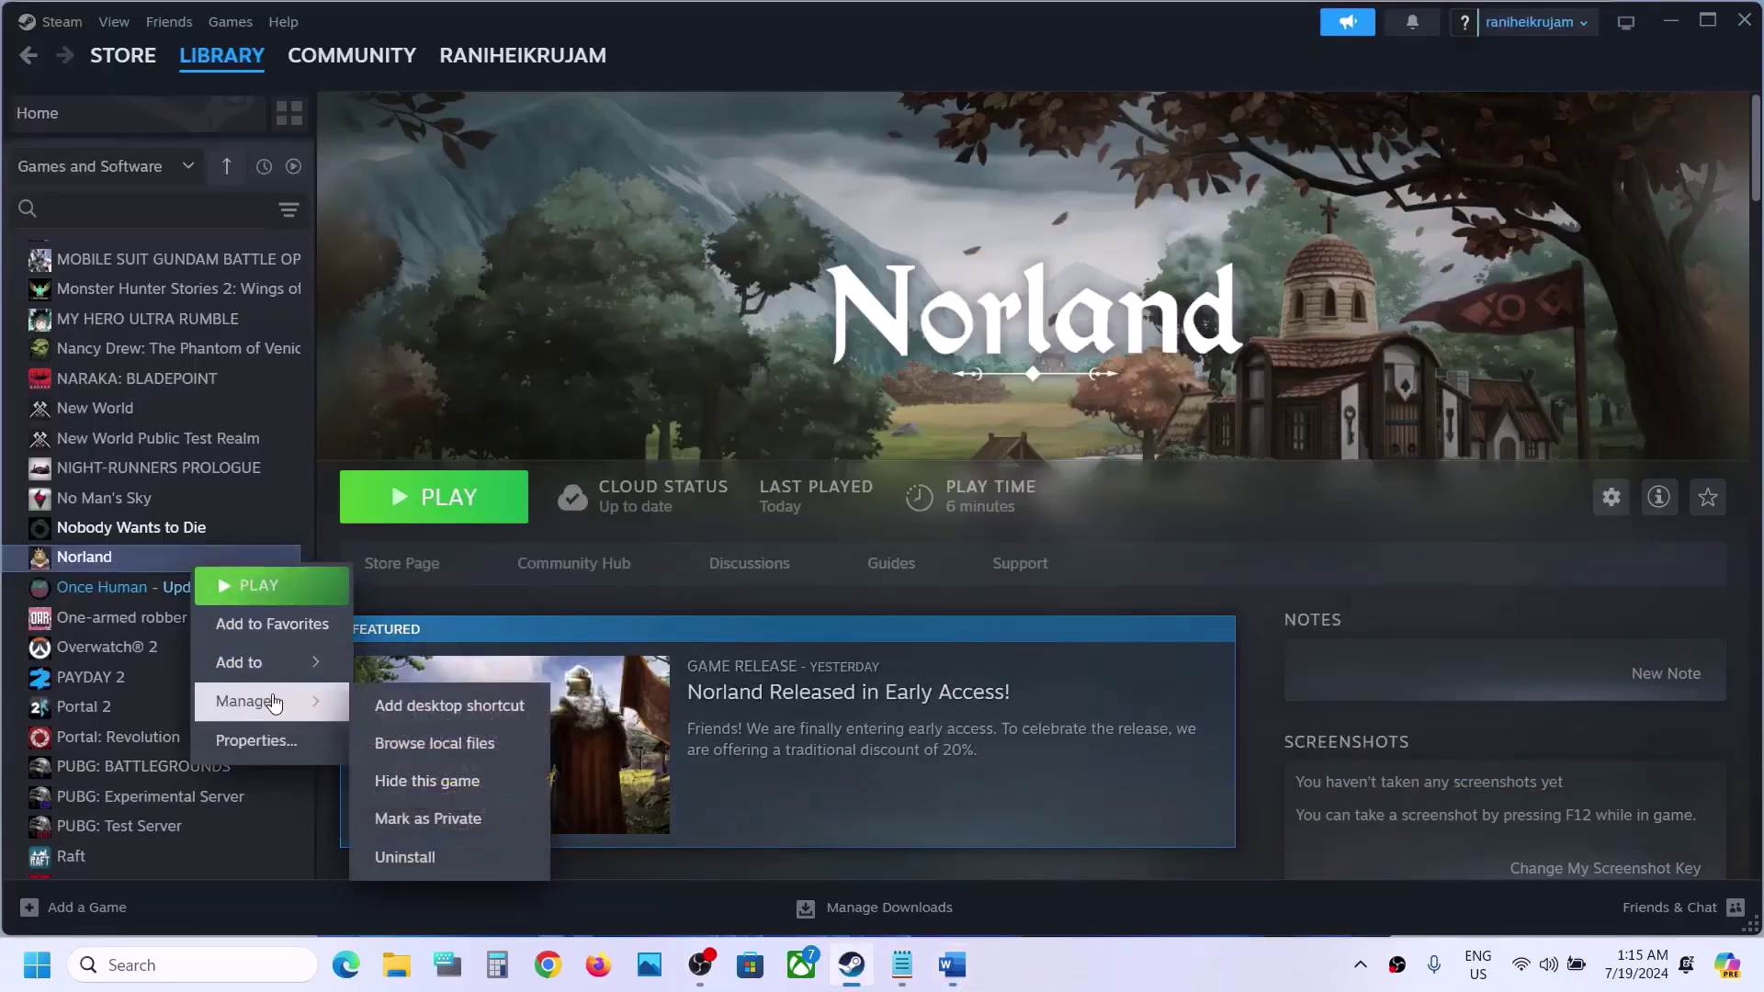
pyautogui.click(471, 749)
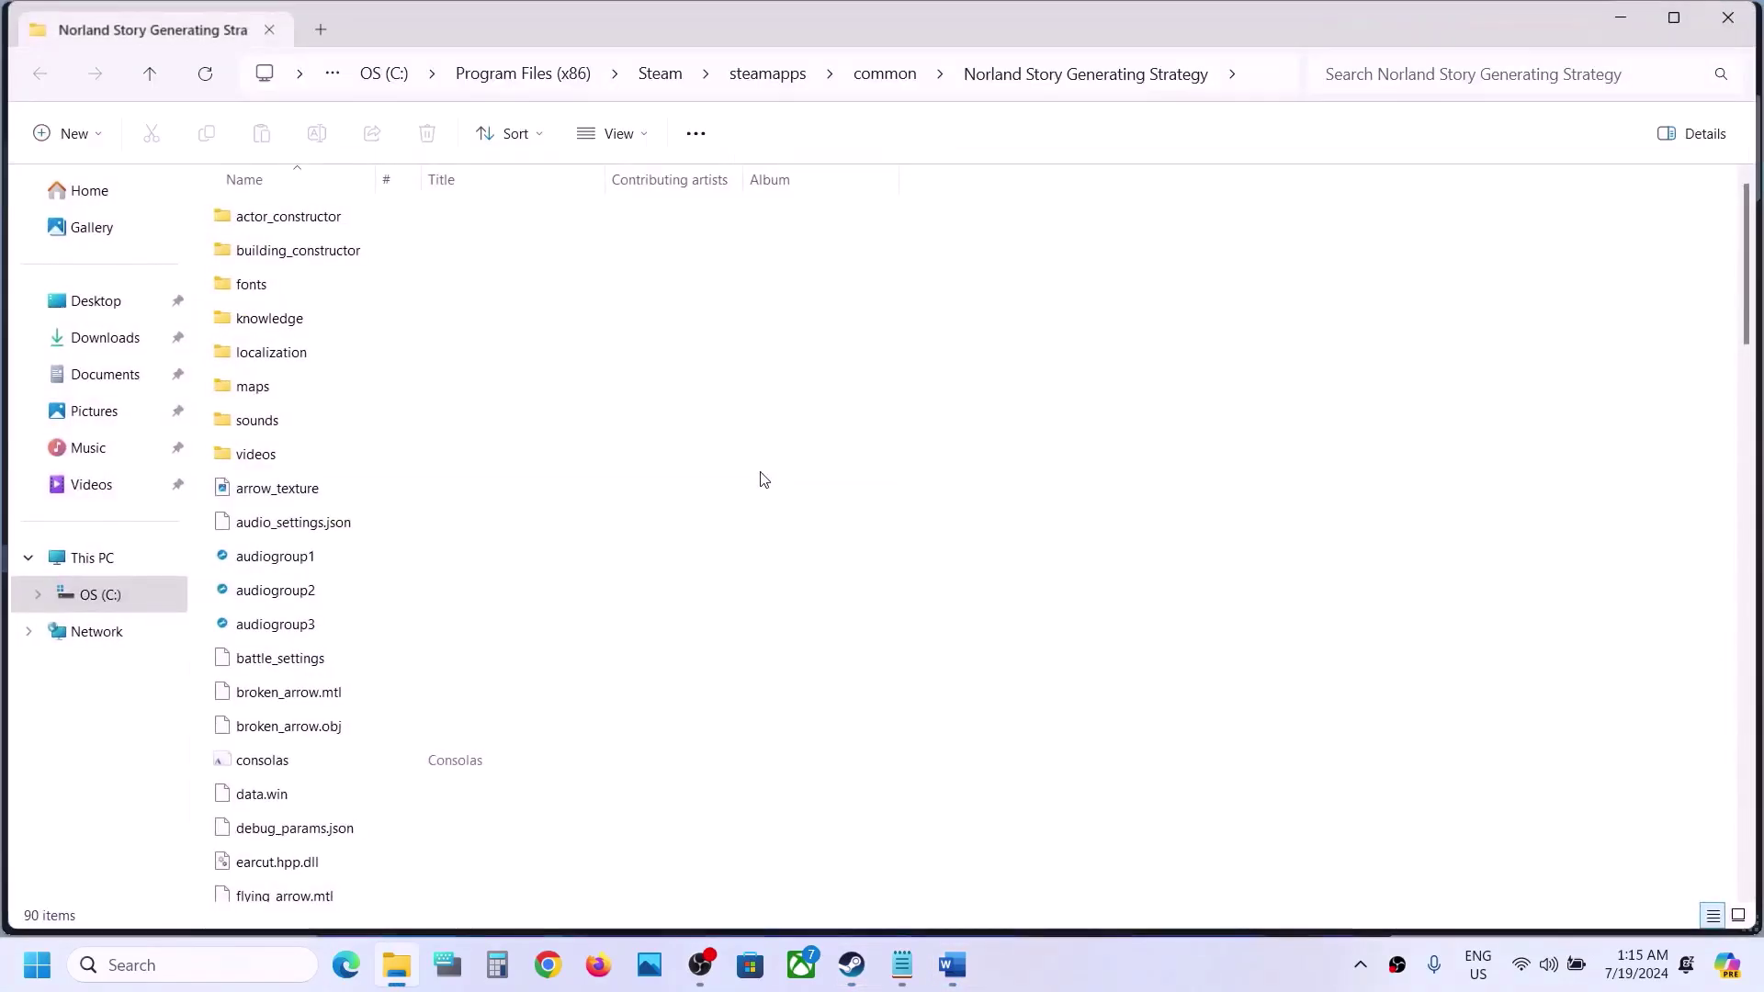
pyautogui.scroll(-10, 444, 487)
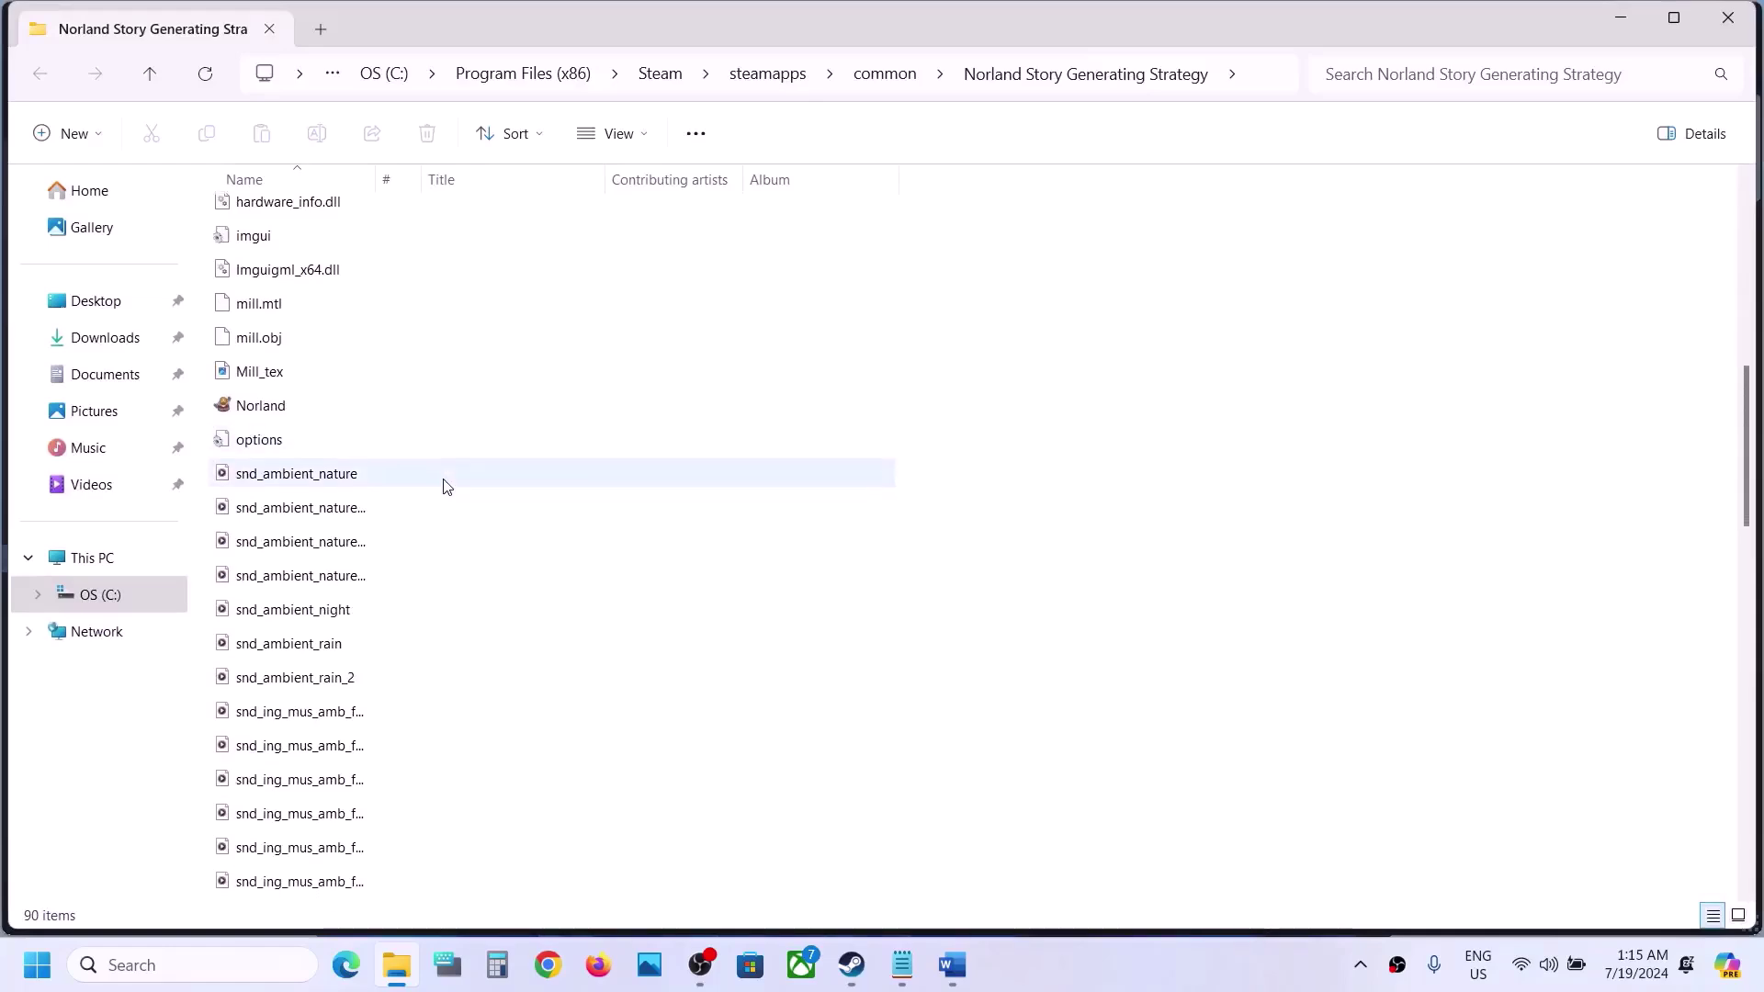
pyautogui.click(255, 353)
# Set the Norland executable to always run as administrator and apply the change
pyautogui.scroll(-10, 255, 354)
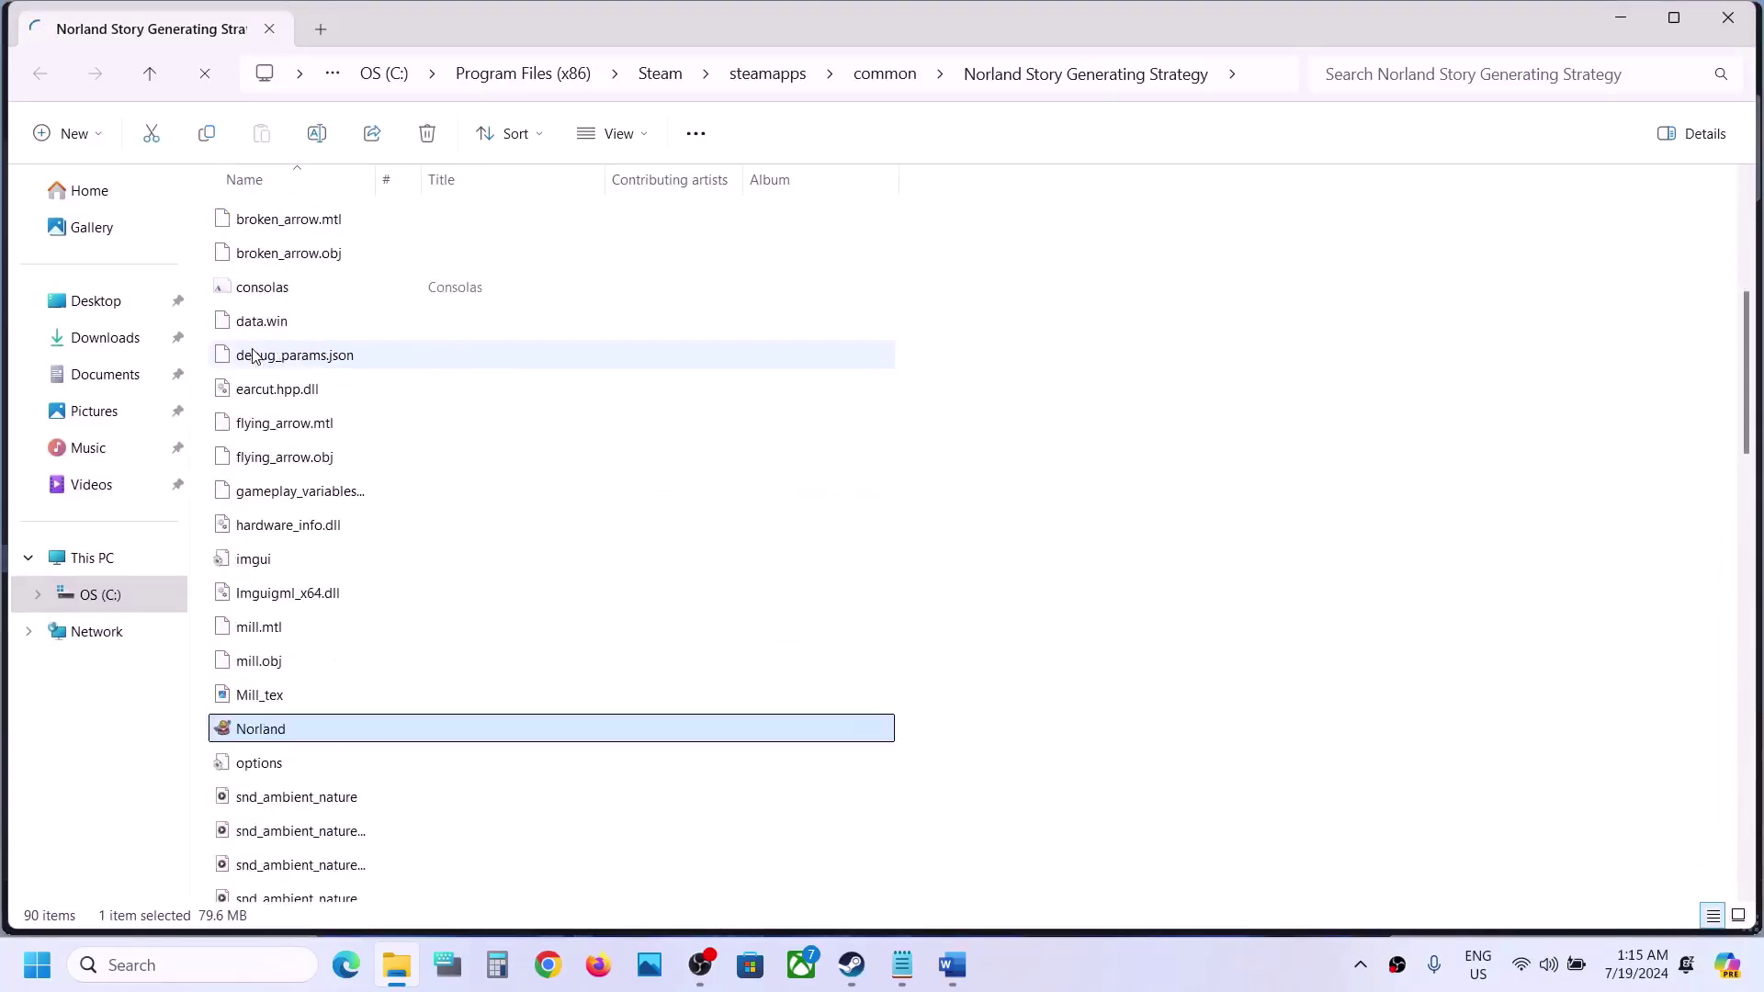
pyautogui.scroll(-2, 344, 814)
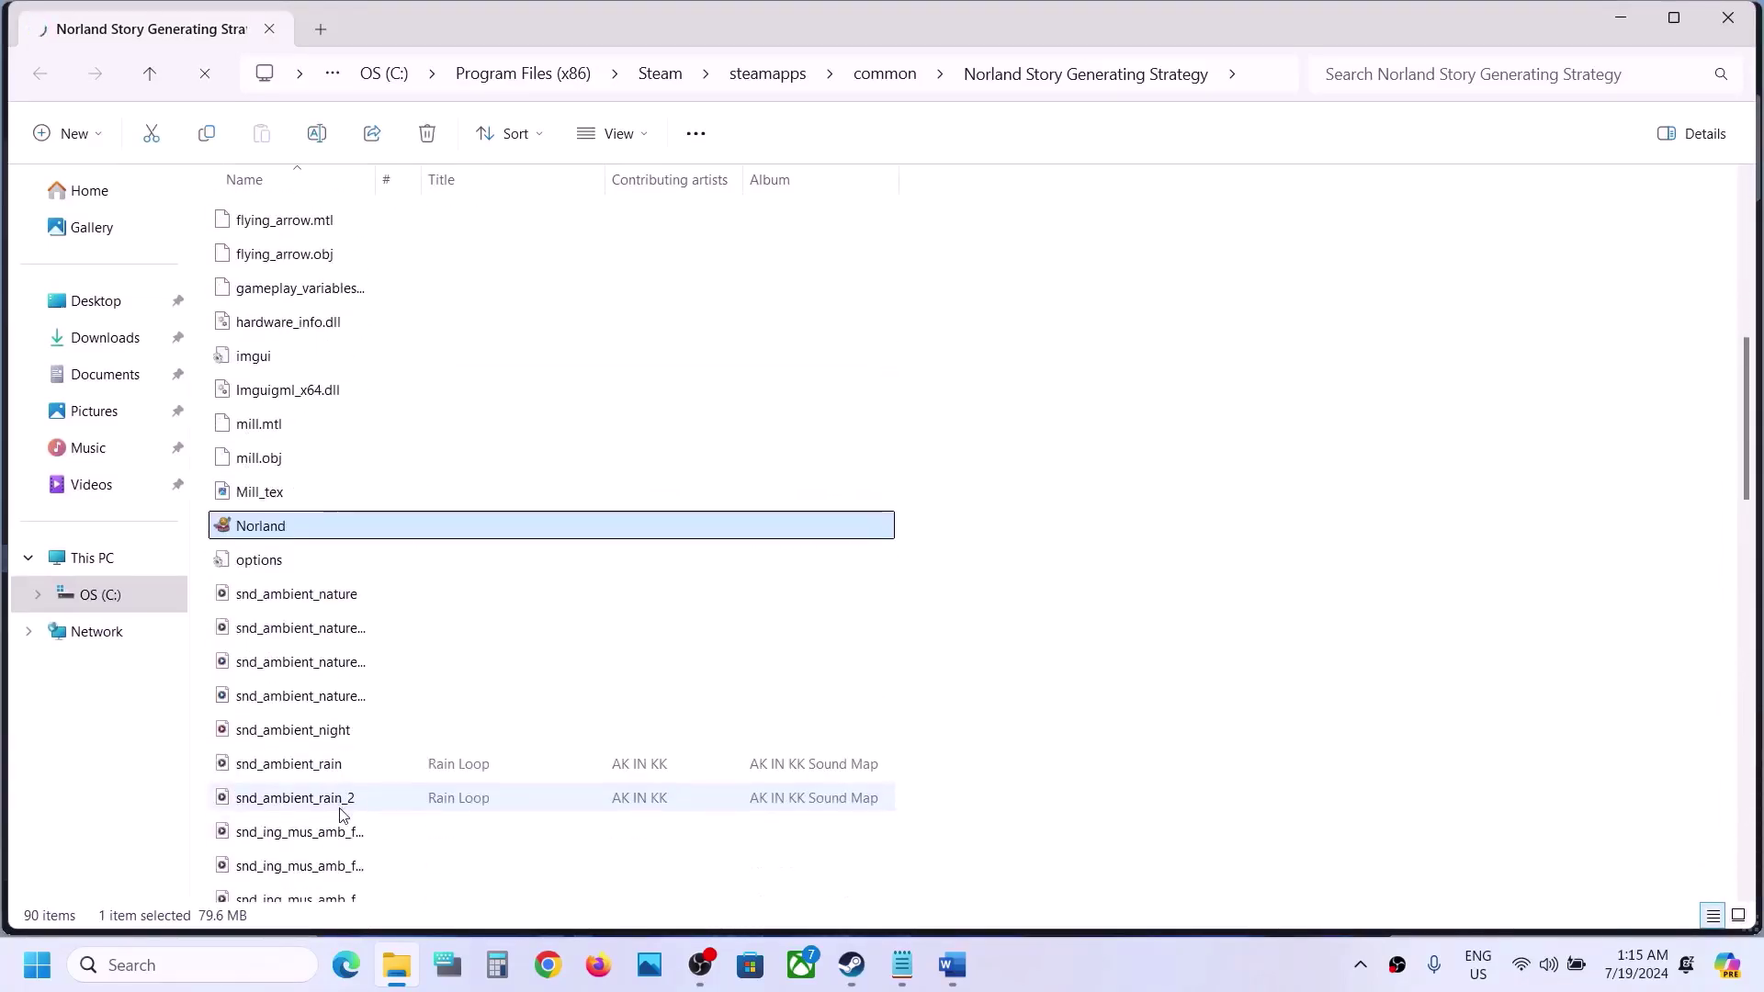
pyautogui.rightClick(282, 525)
pyautogui.click(371, 420)
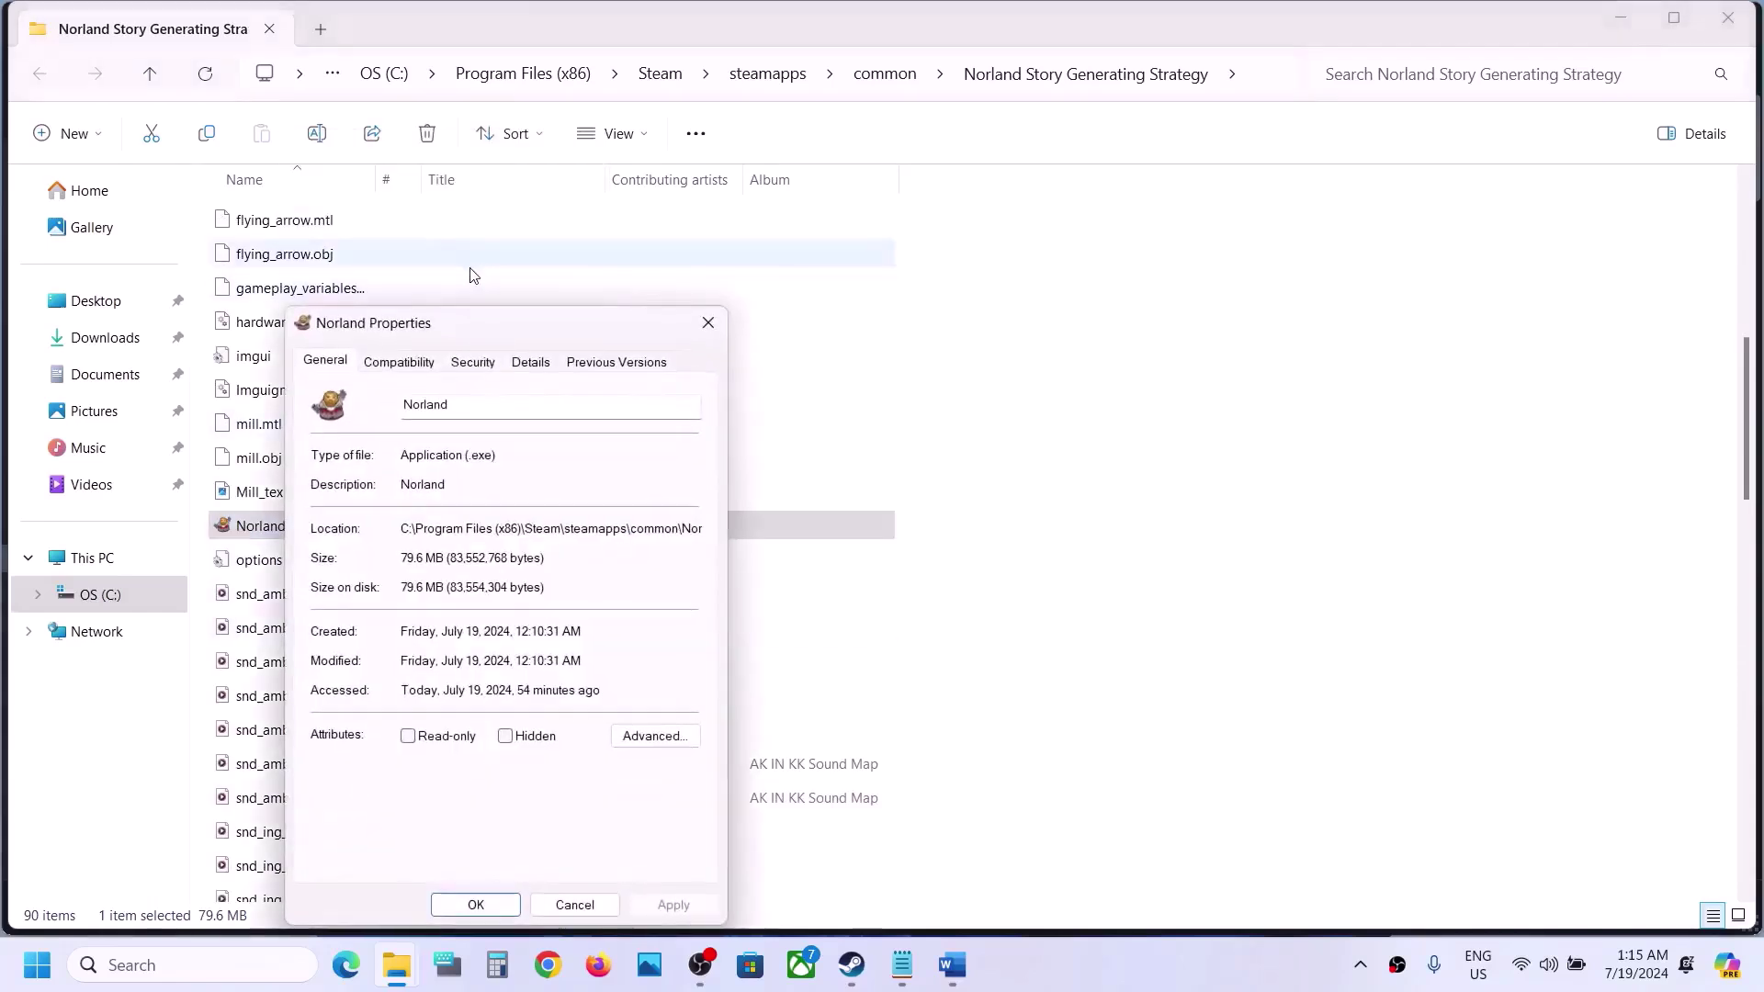
pyautogui.click(400, 364)
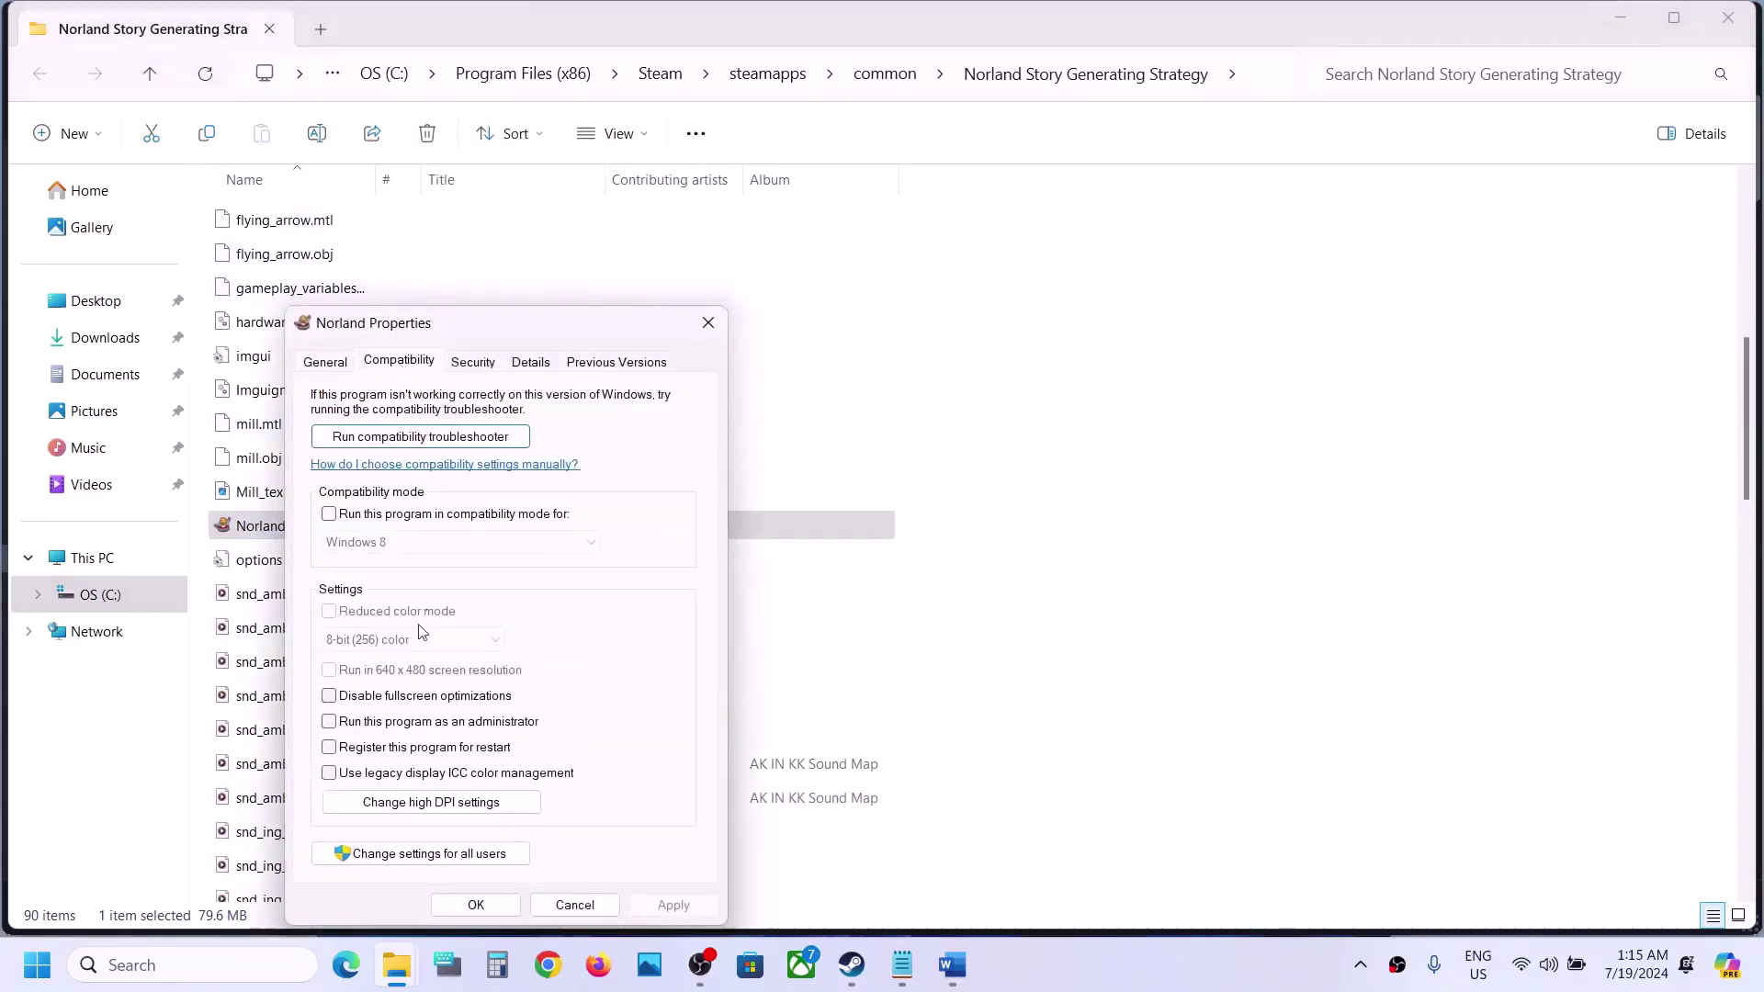
pyautogui.click(329, 722)
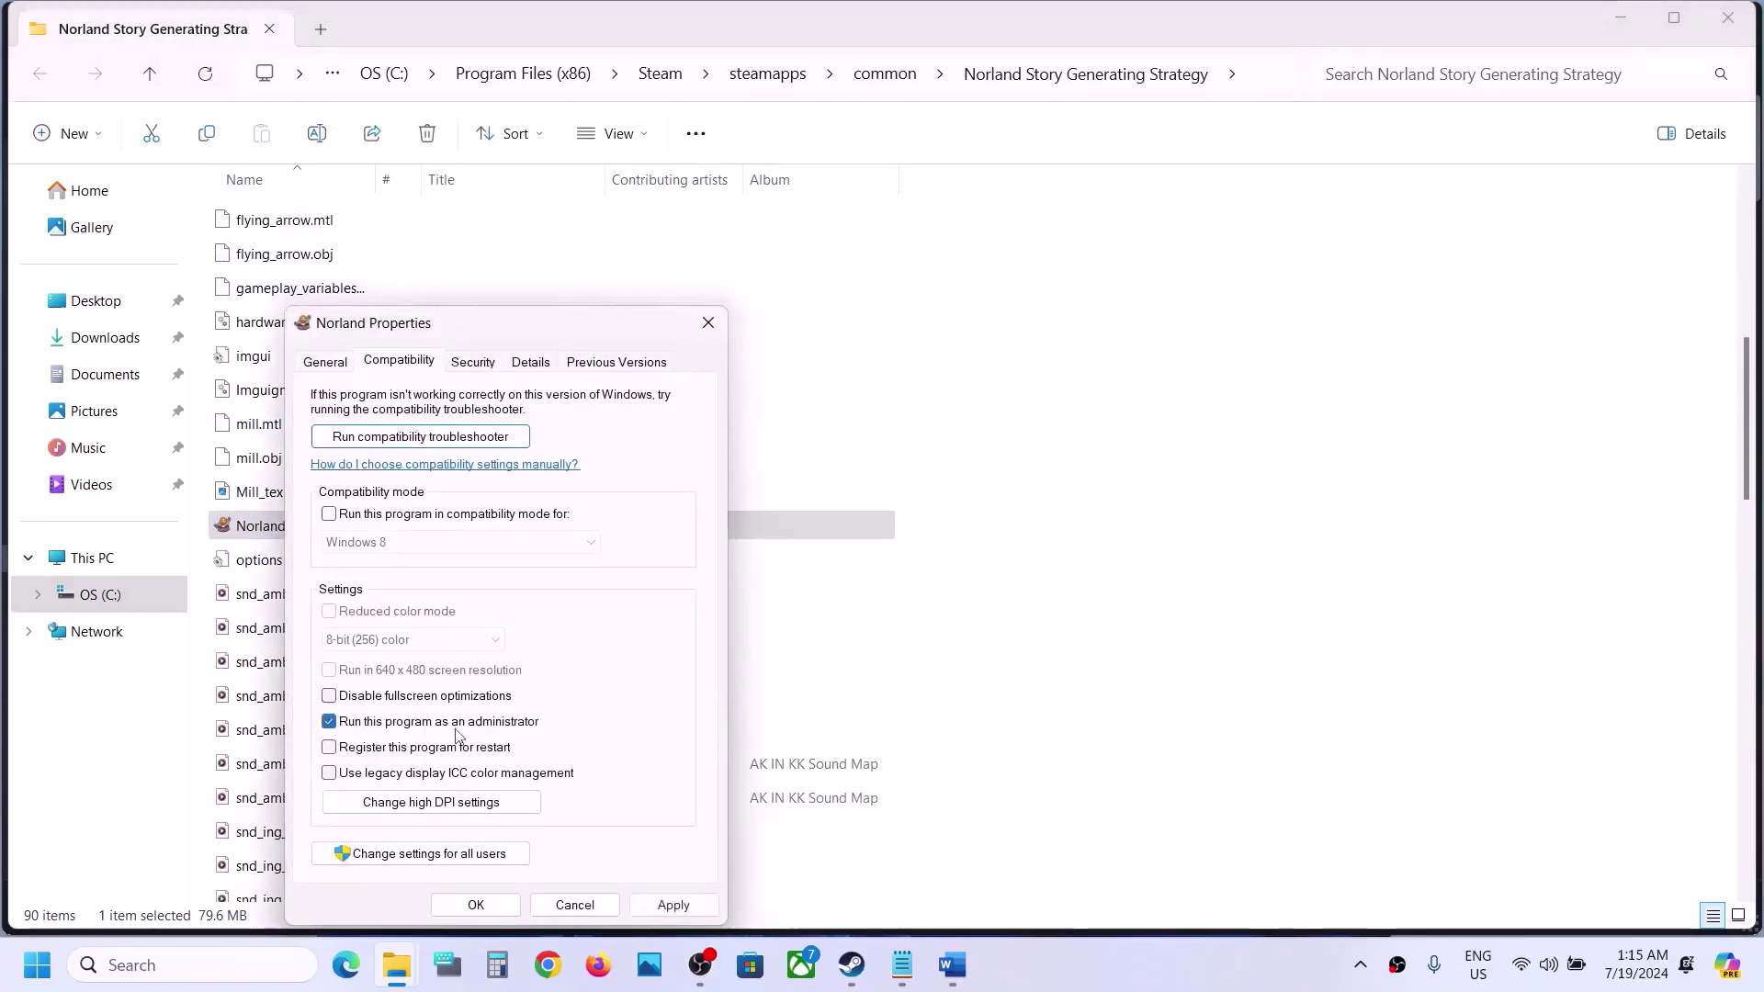
pyautogui.click(673, 904)
pyautogui.click(475, 905)
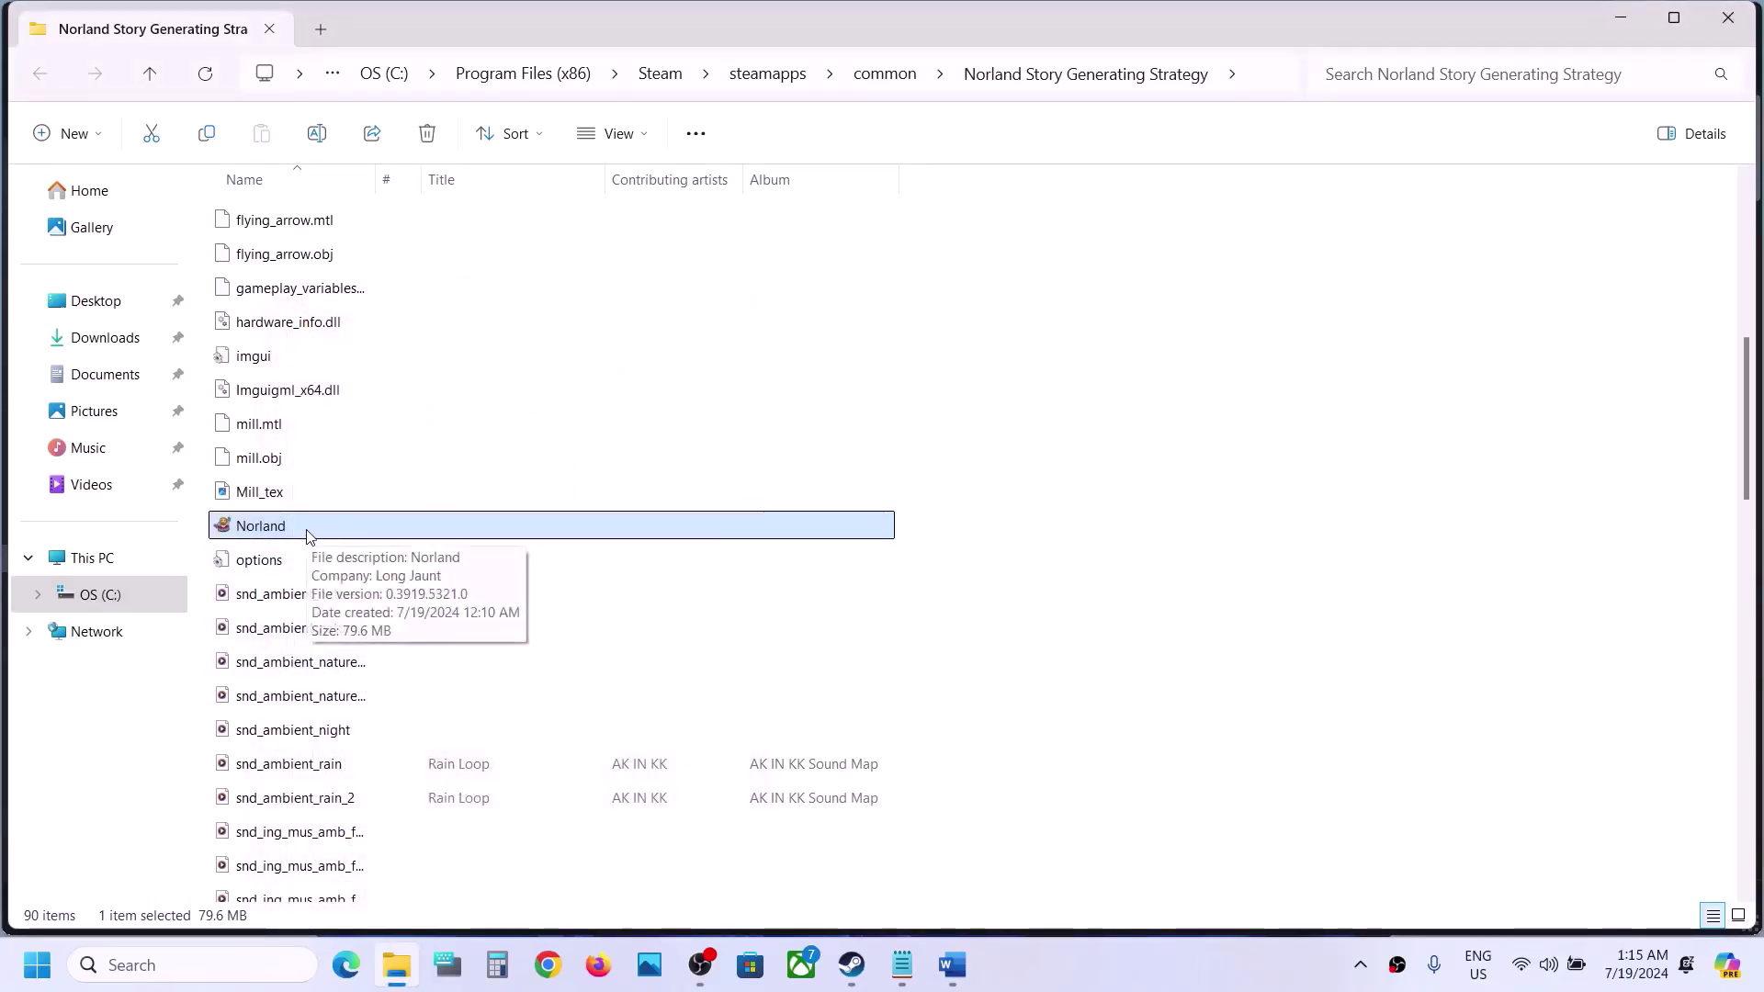
# Enable Windows 8 compatibility mode for Norland.exe and apply it
pyautogui.rightClick(309, 537)
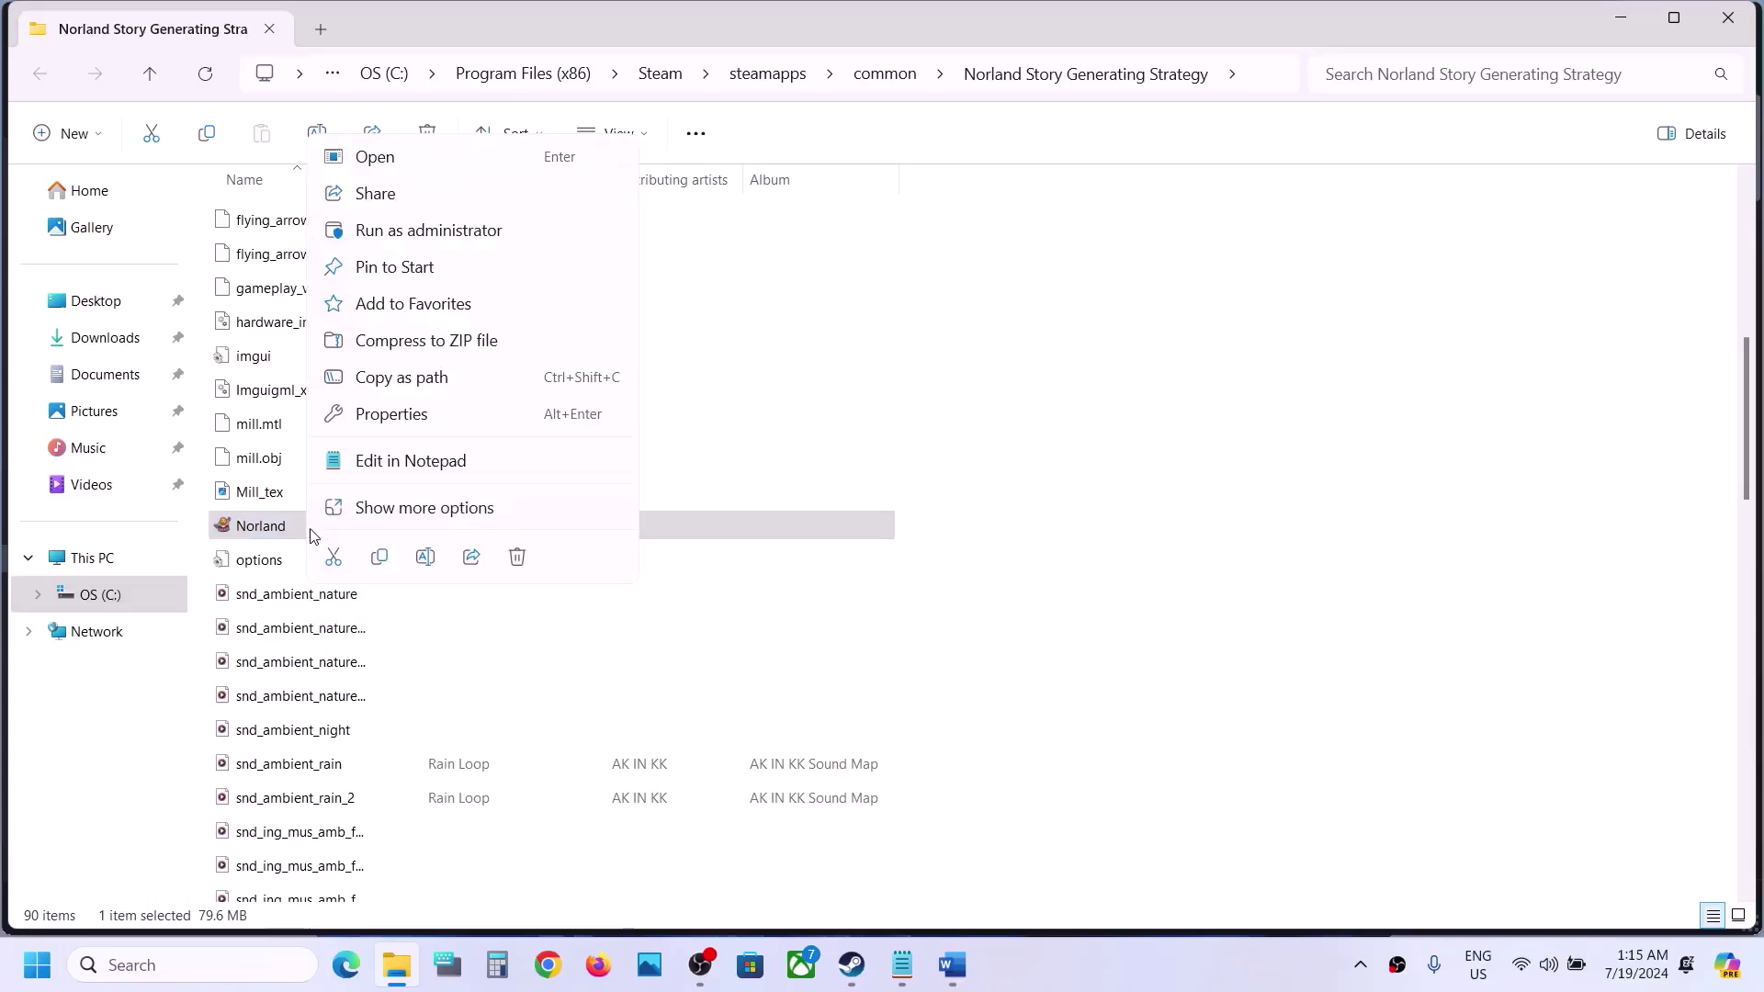
pyautogui.click(415, 416)
pyautogui.click(428, 362)
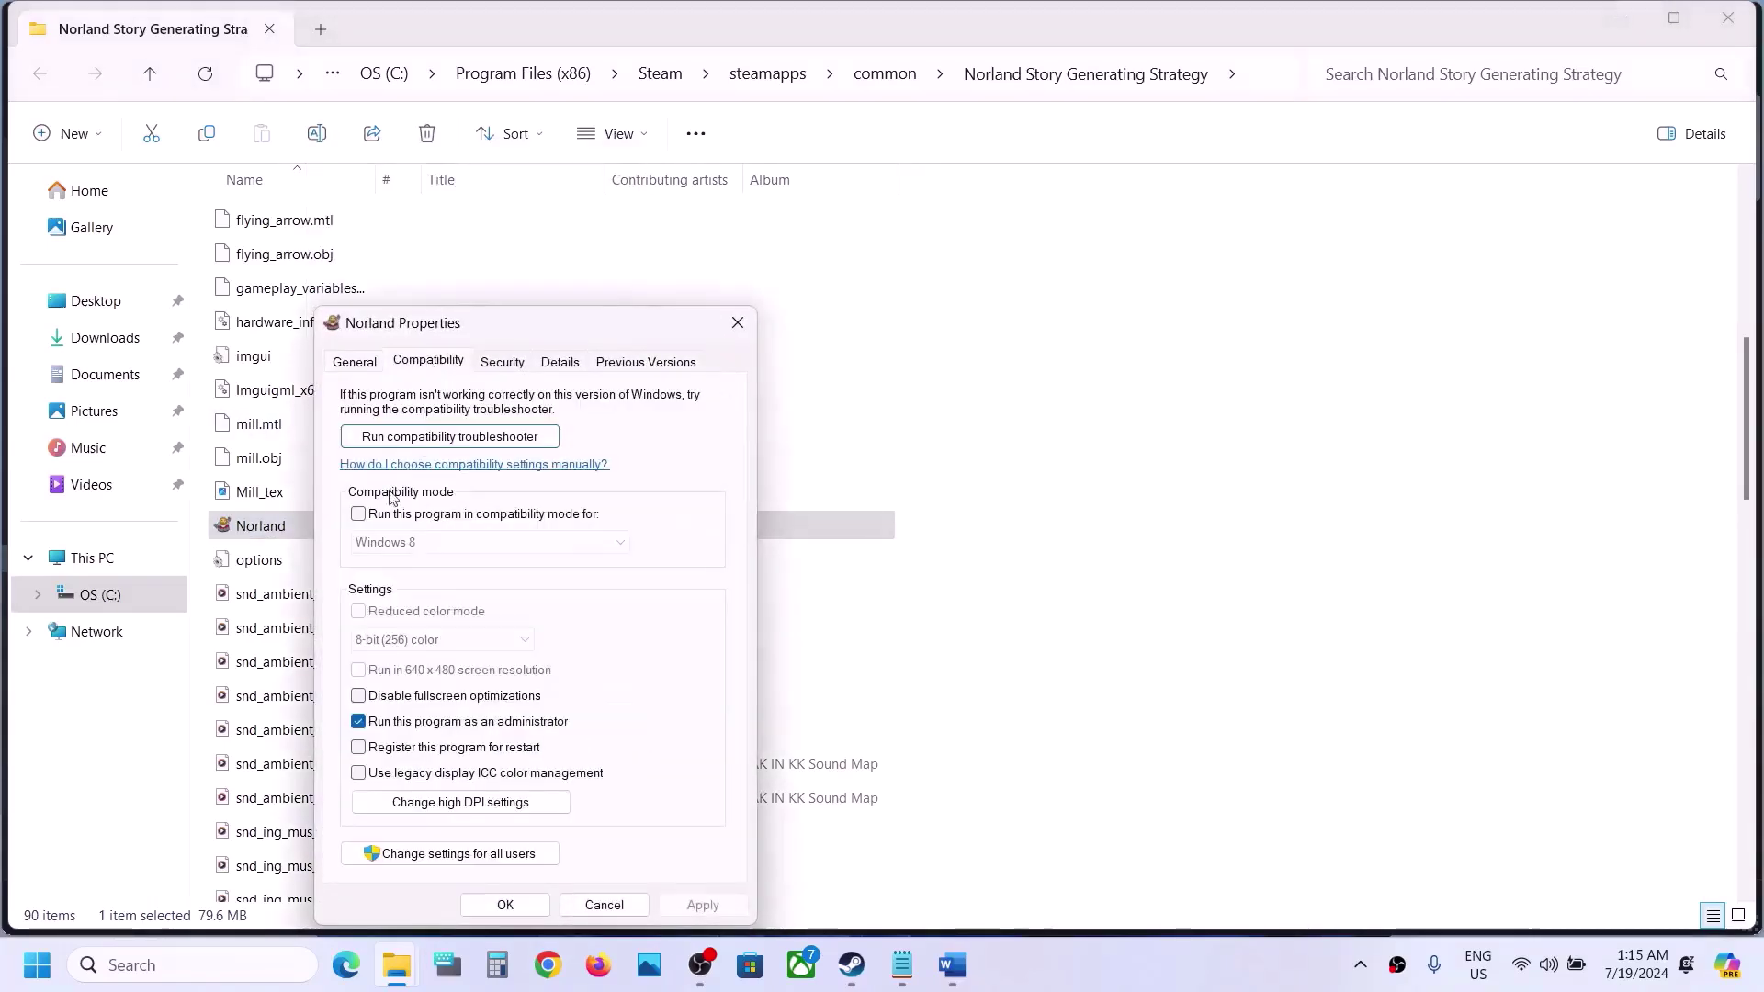
pyautogui.click(359, 517)
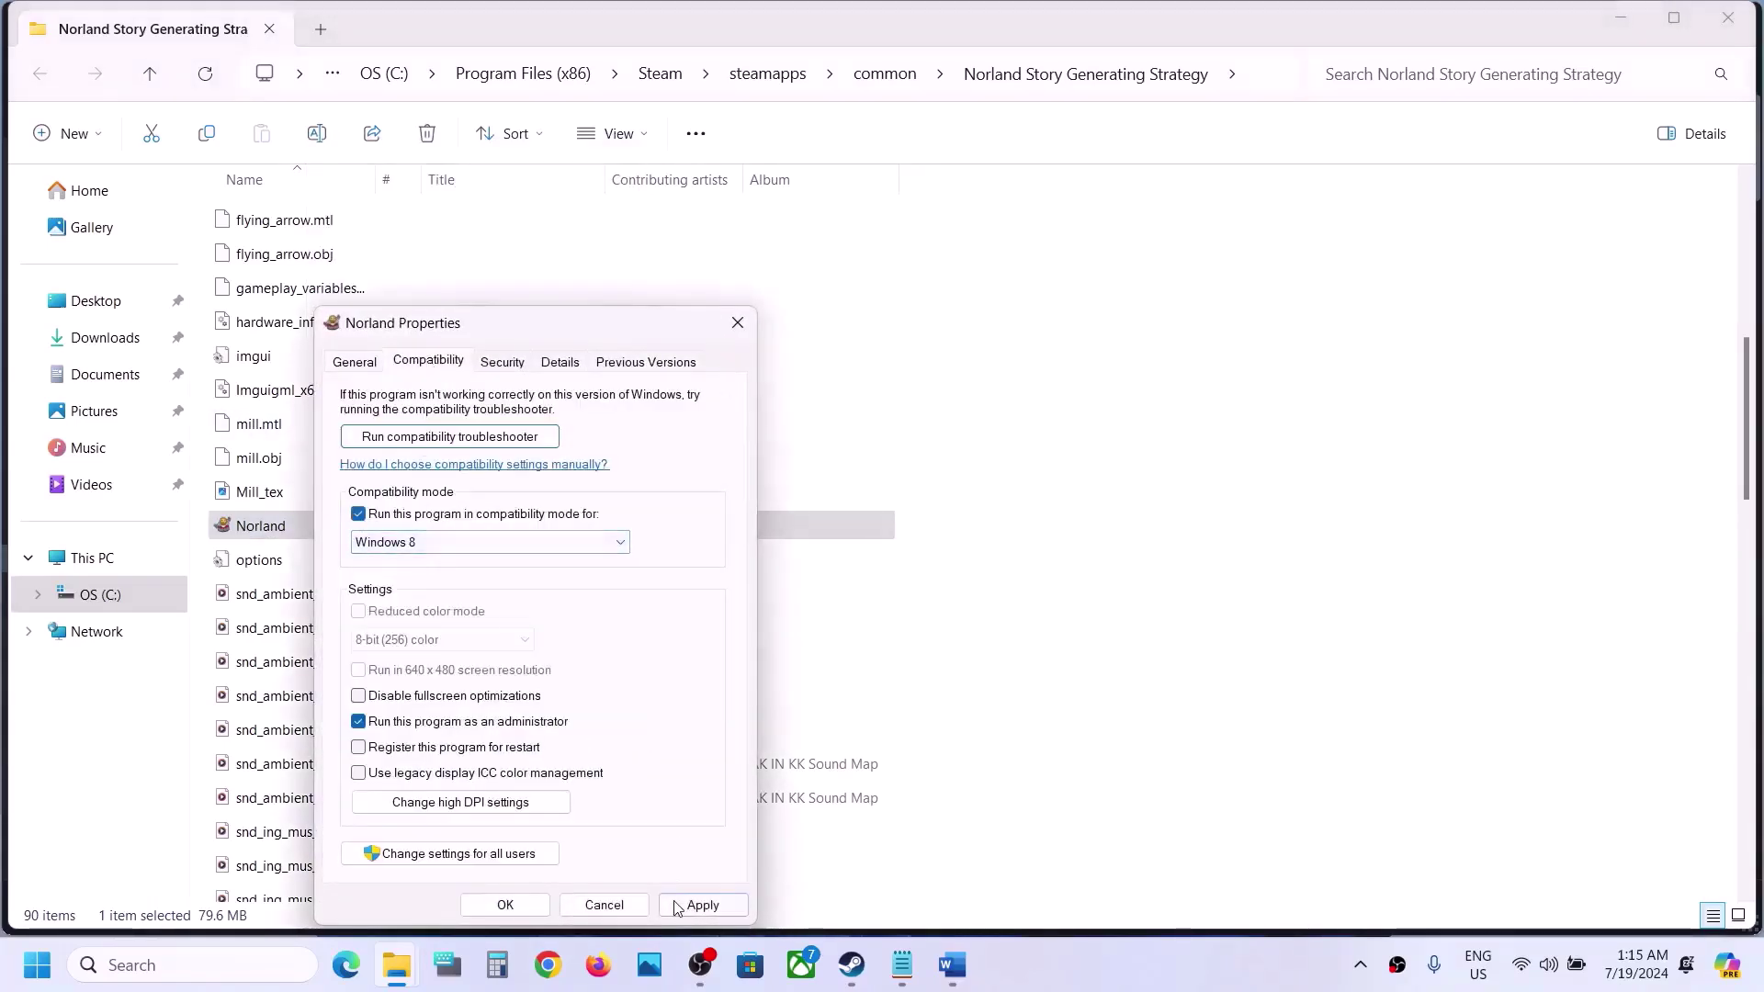
pyautogui.click(678, 906)
pyautogui.click(508, 903)
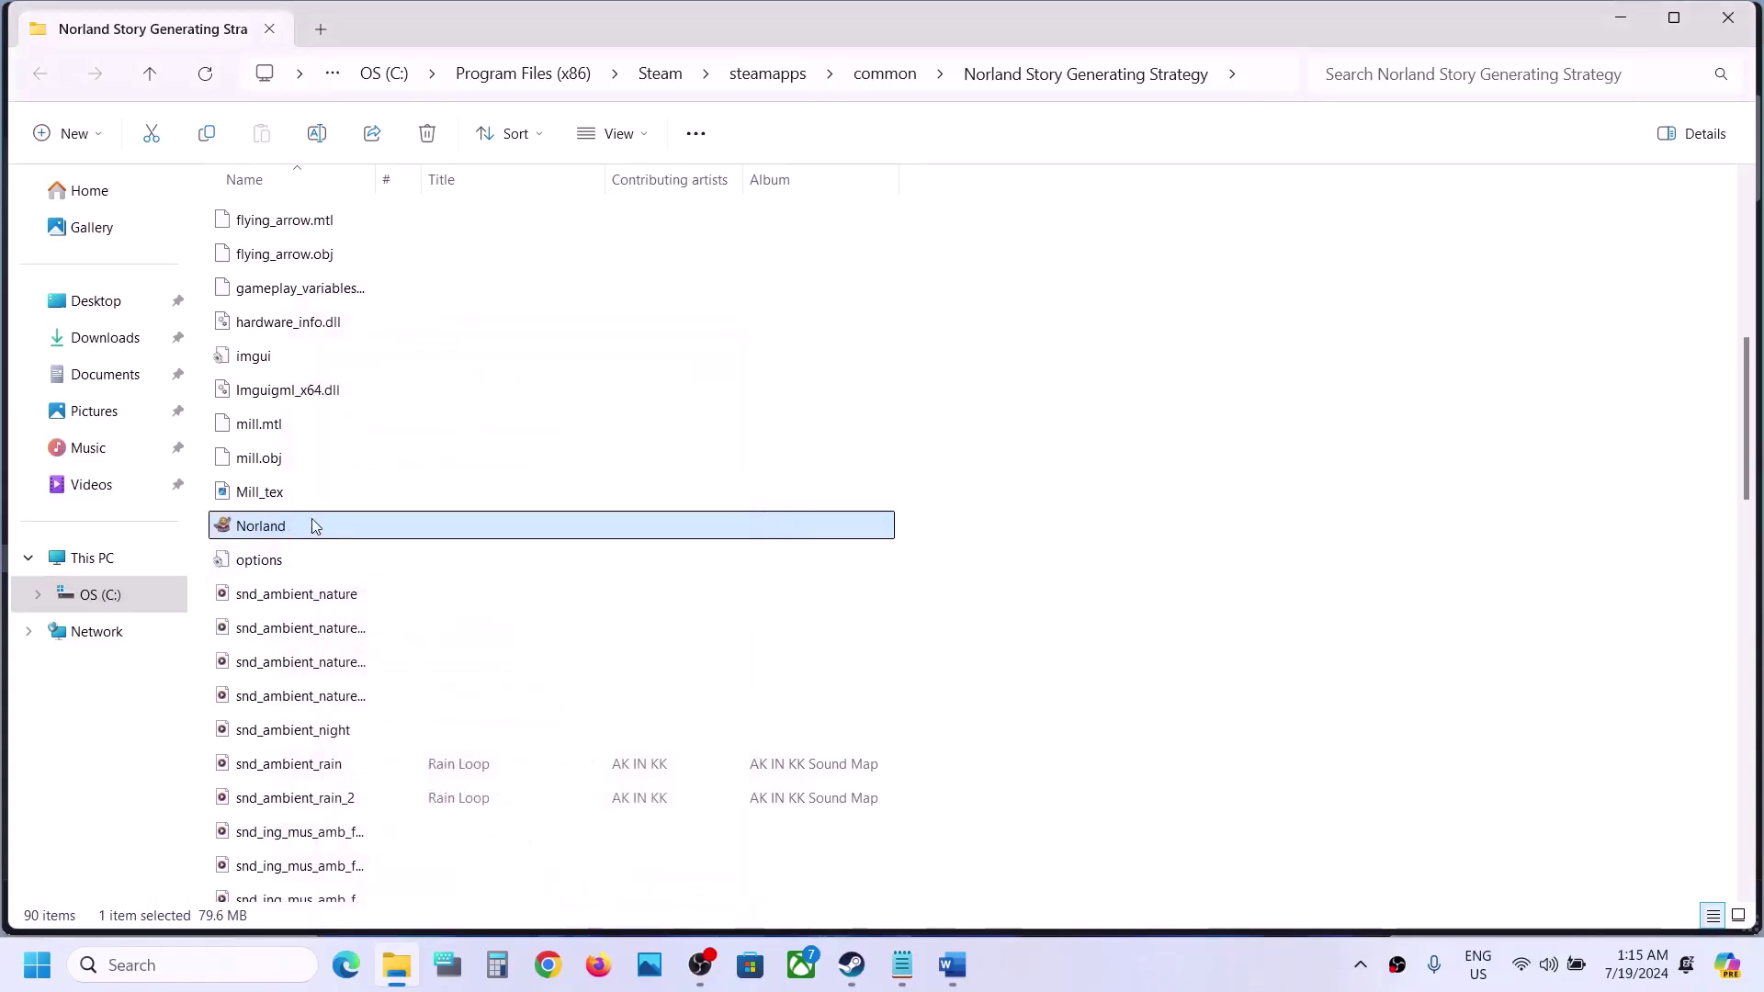
# Set Norland's compatibility mode to Windows 7 and apply it
pyautogui.rightClick(316, 525)
pyautogui.click(405, 412)
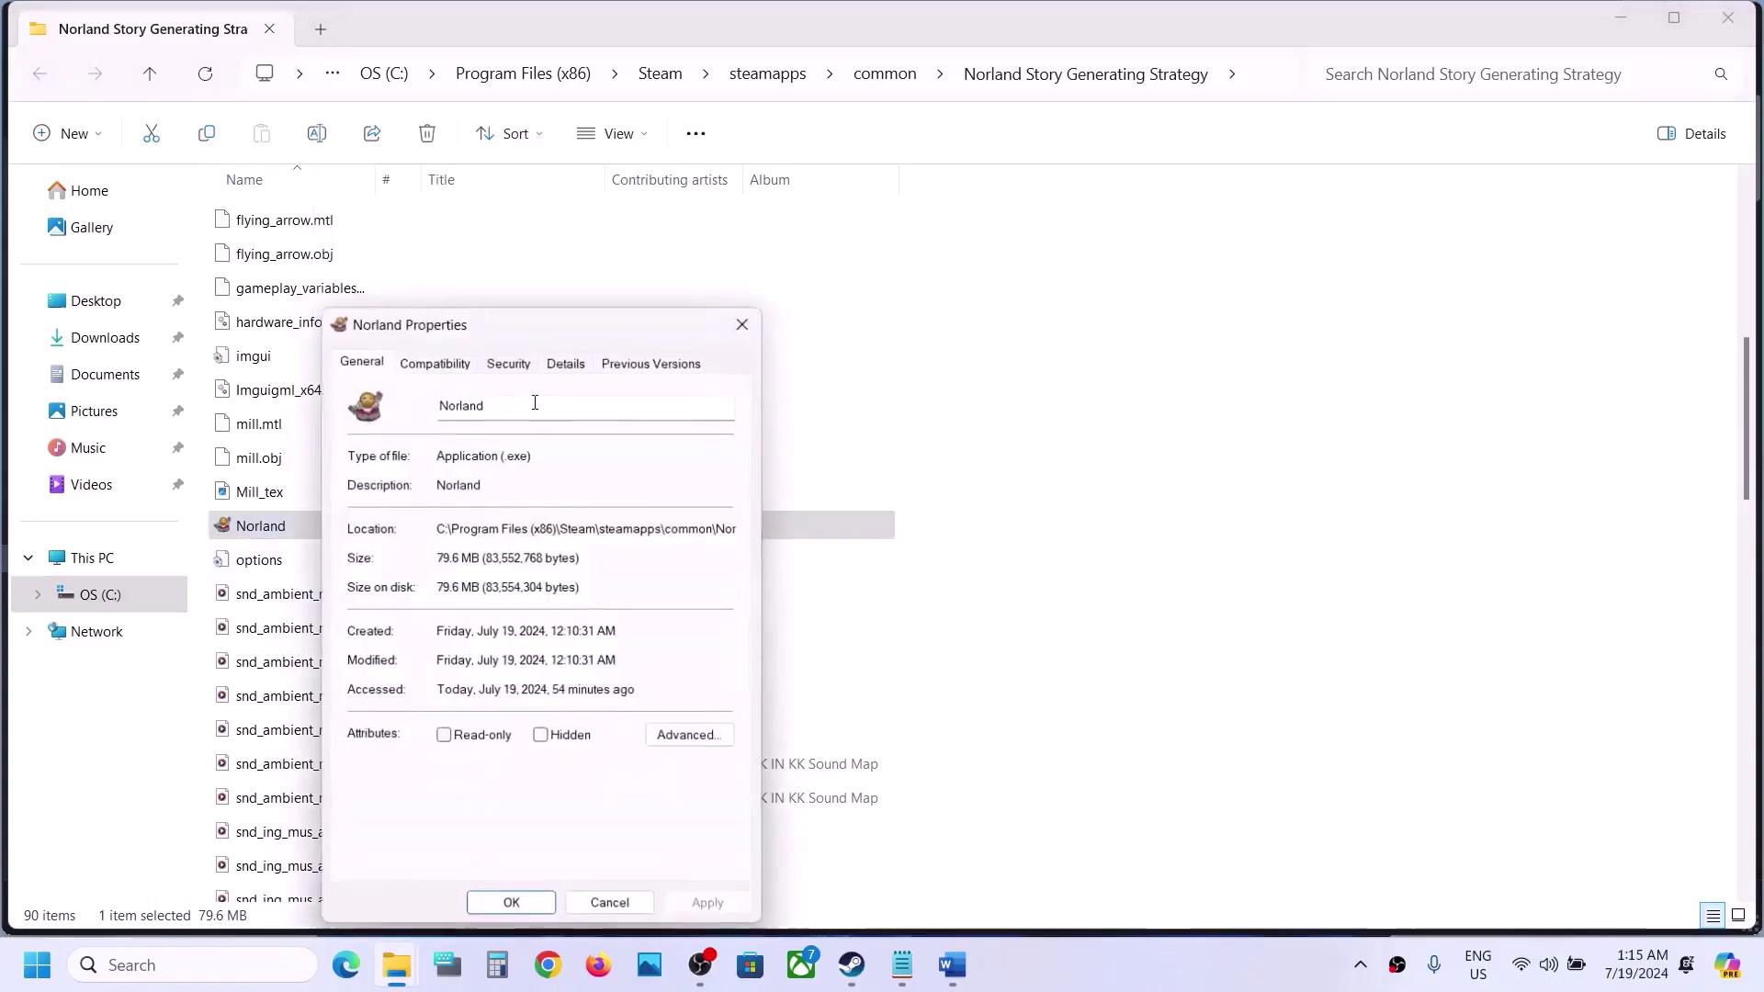
pyautogui.click(457, 362)
pyautogui.click(431, 544)
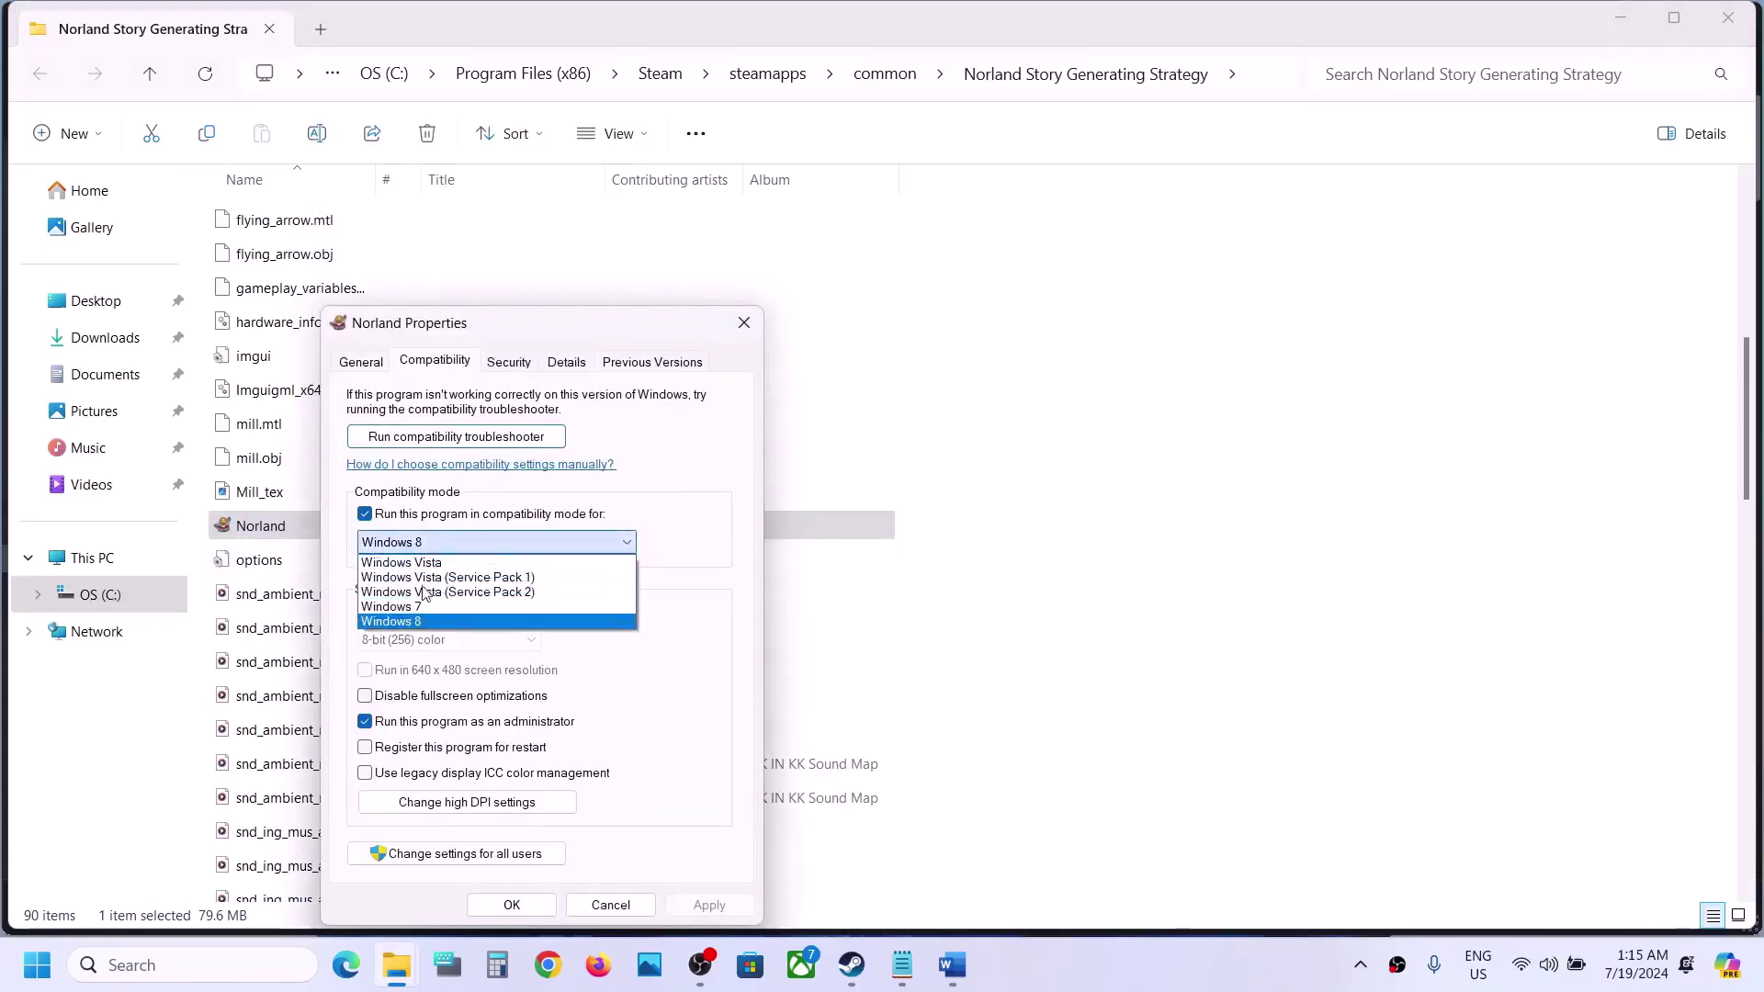
pyautogui.click(423, 609)
pyautogui.click(707, 905)
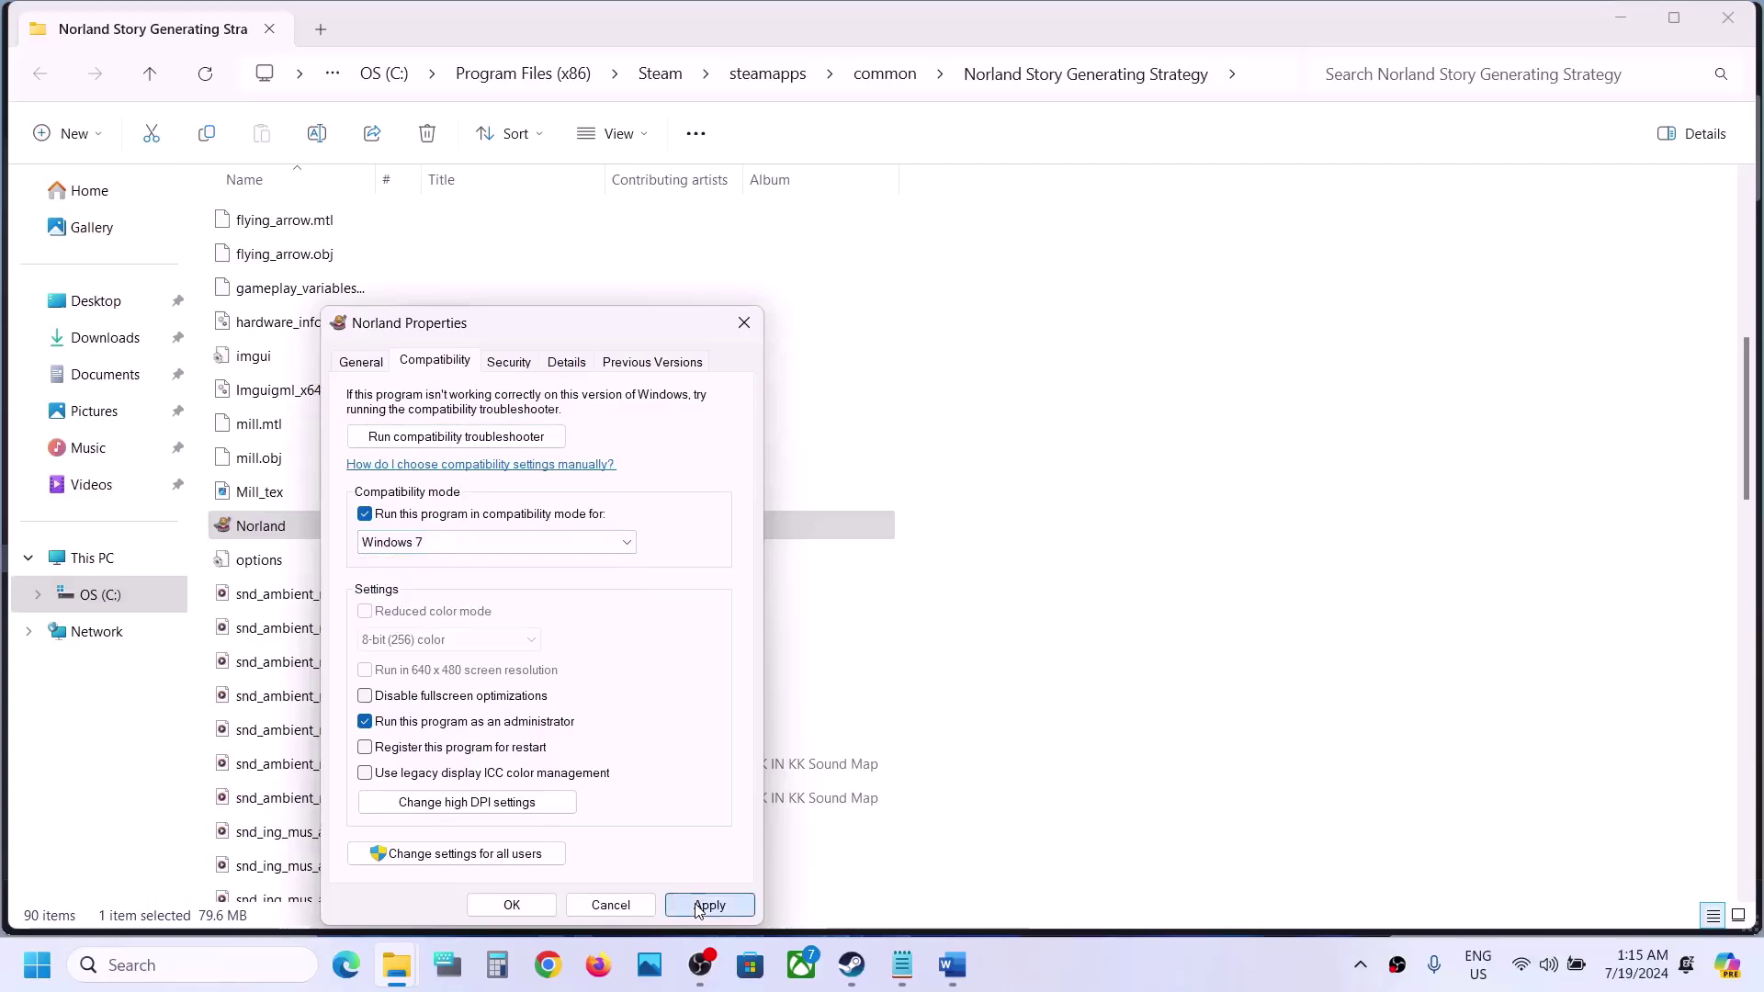
pyautogui.click(511, 905)
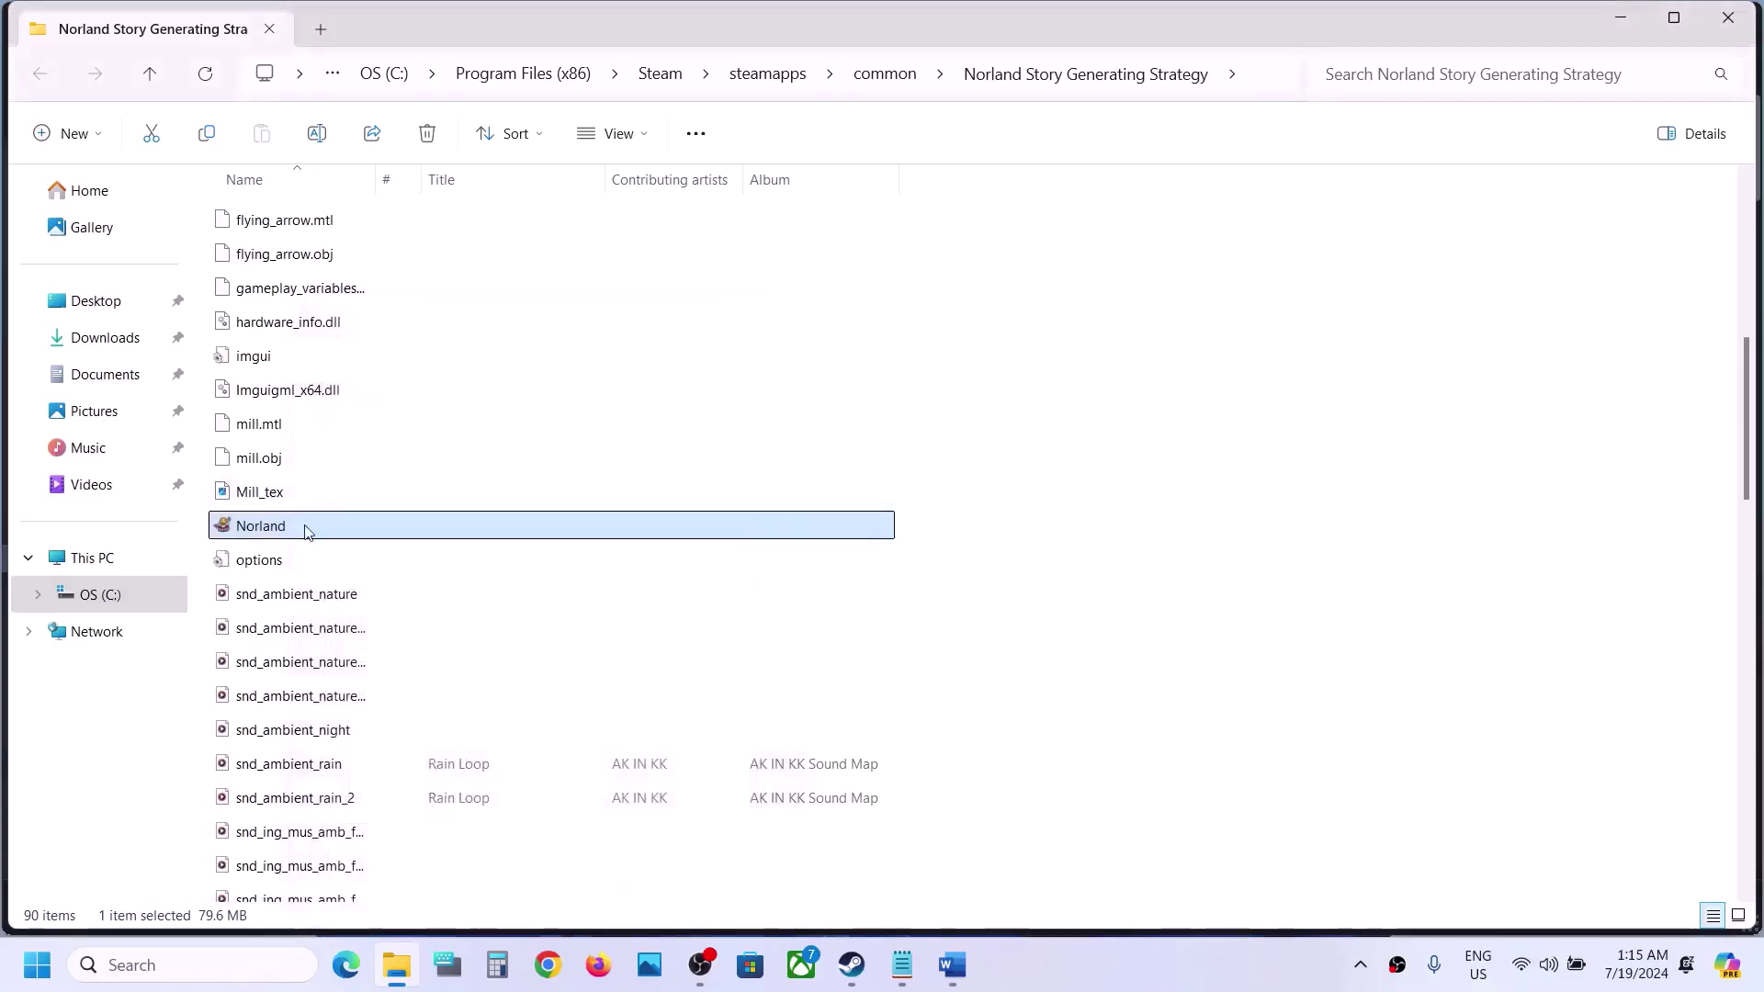
# Disable fullscreen optimizations for the Norland executable and apply
pyautogui.rightClick(307, 533)
pyautogui.click(395, 415)
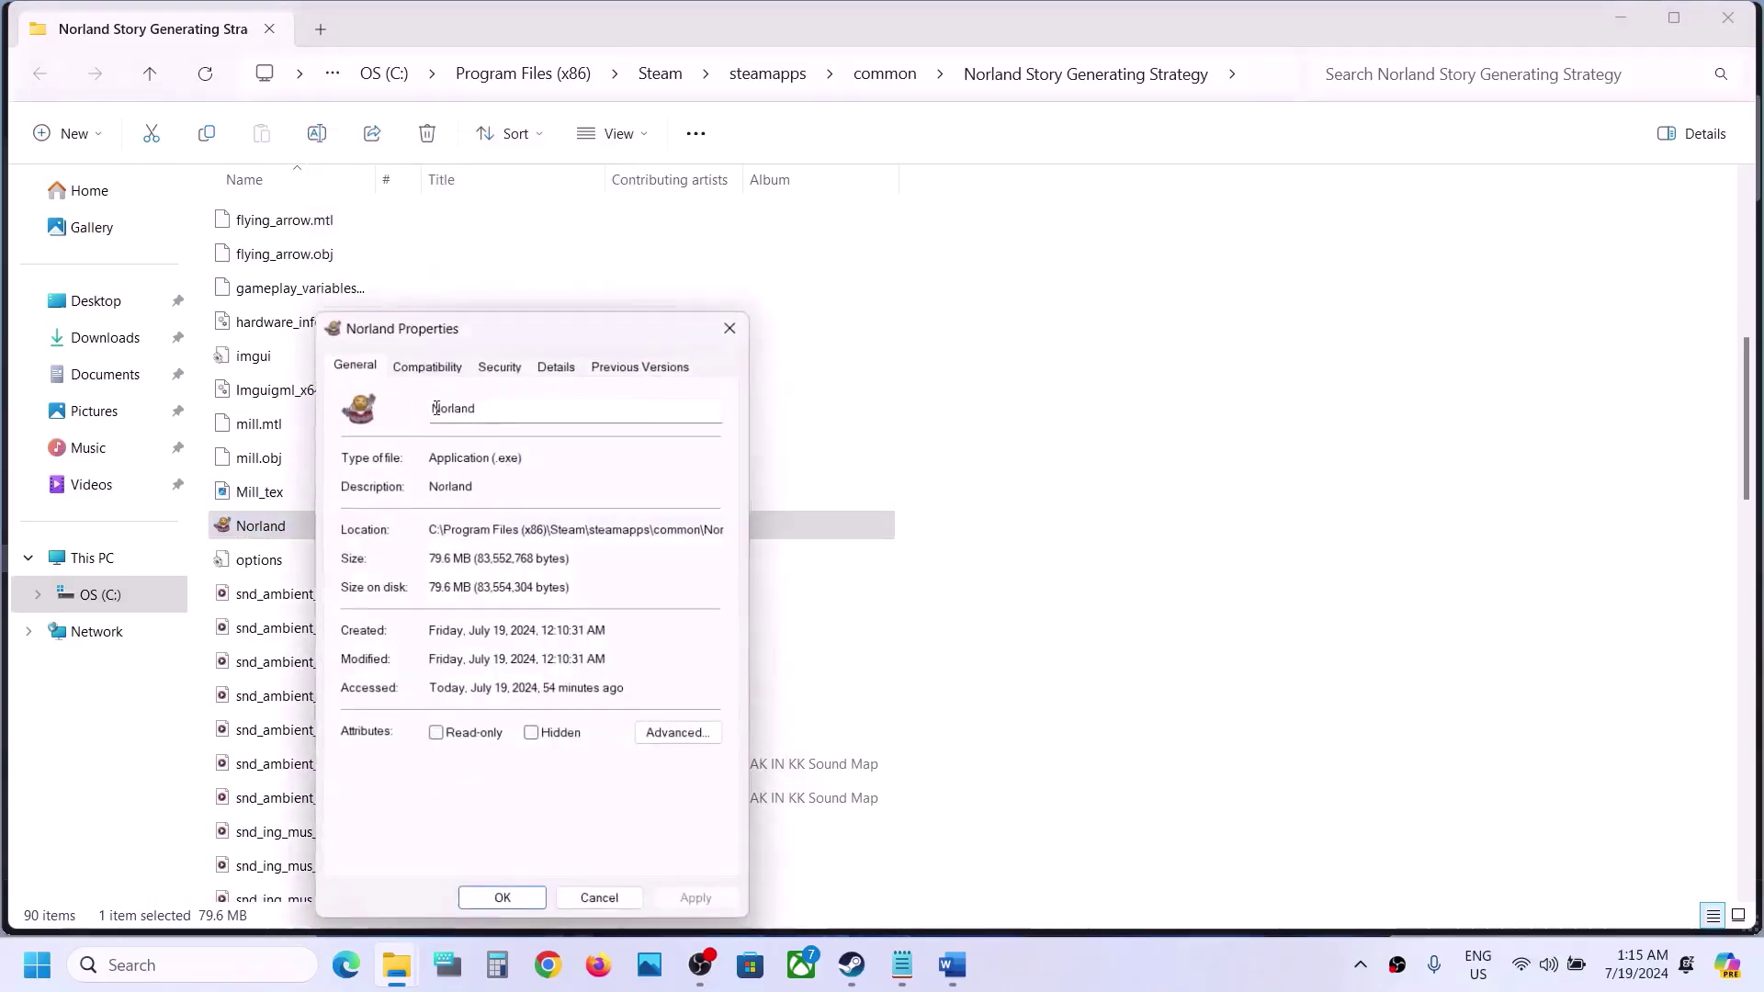
pyautogui.click(416, 359)
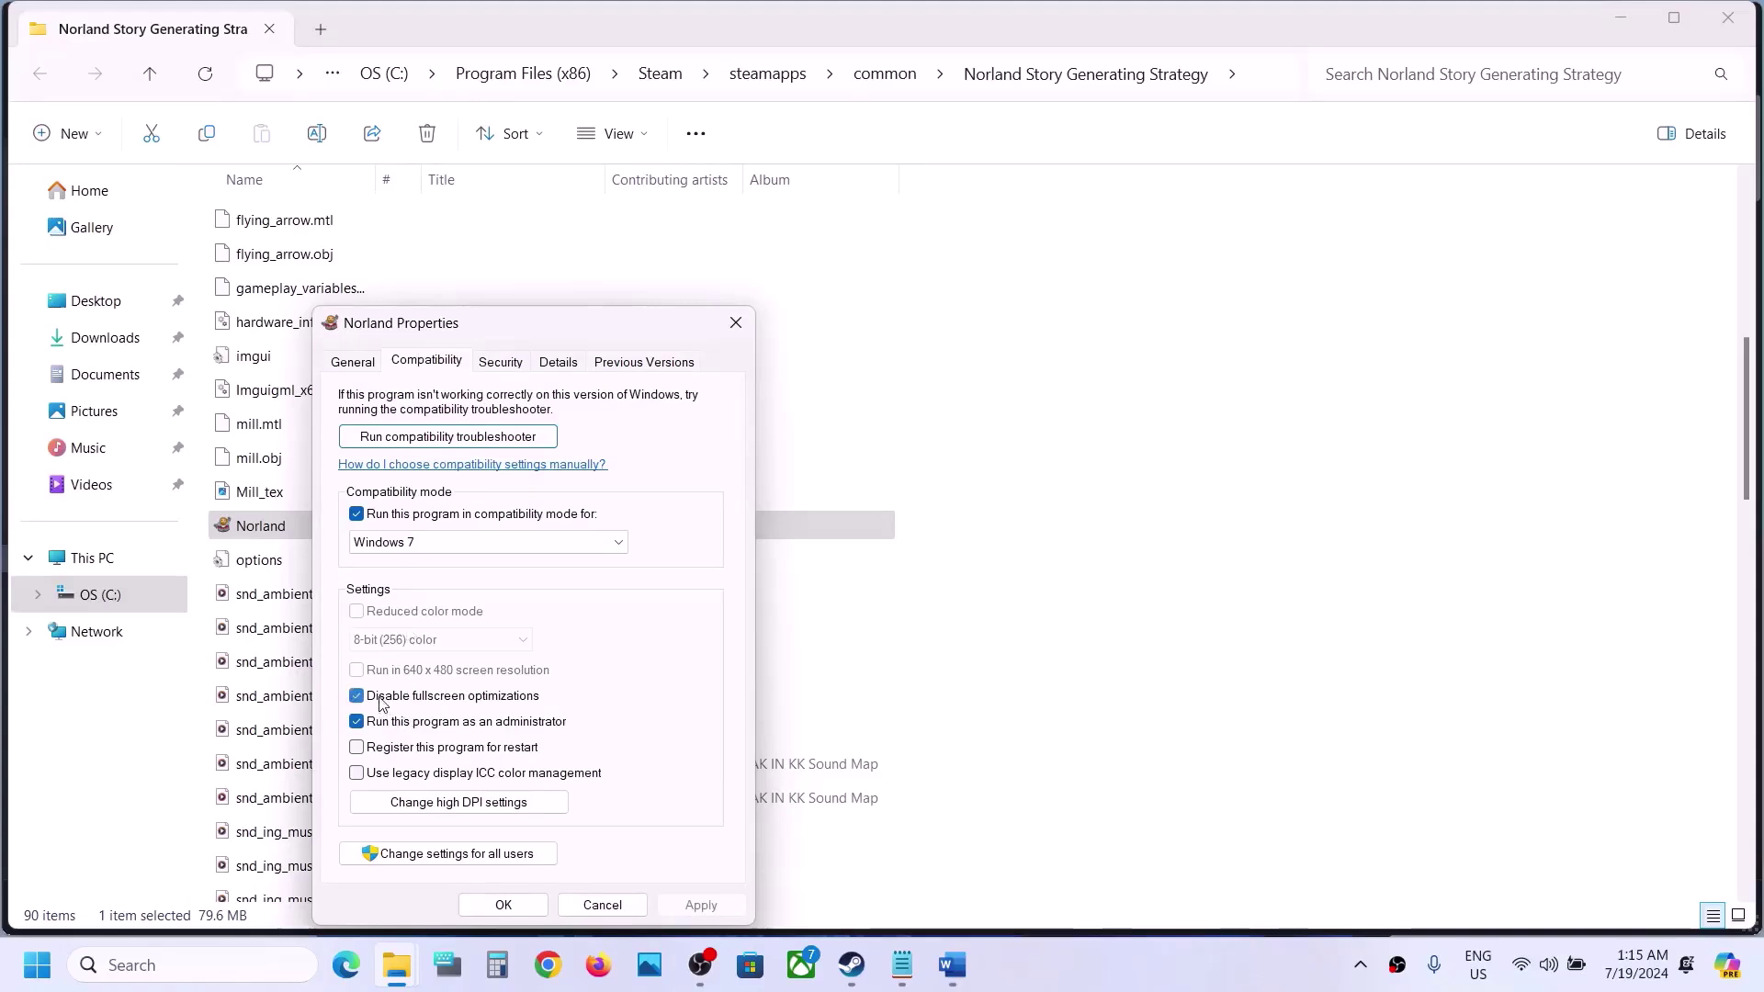
pyautogui.click(701, 905)
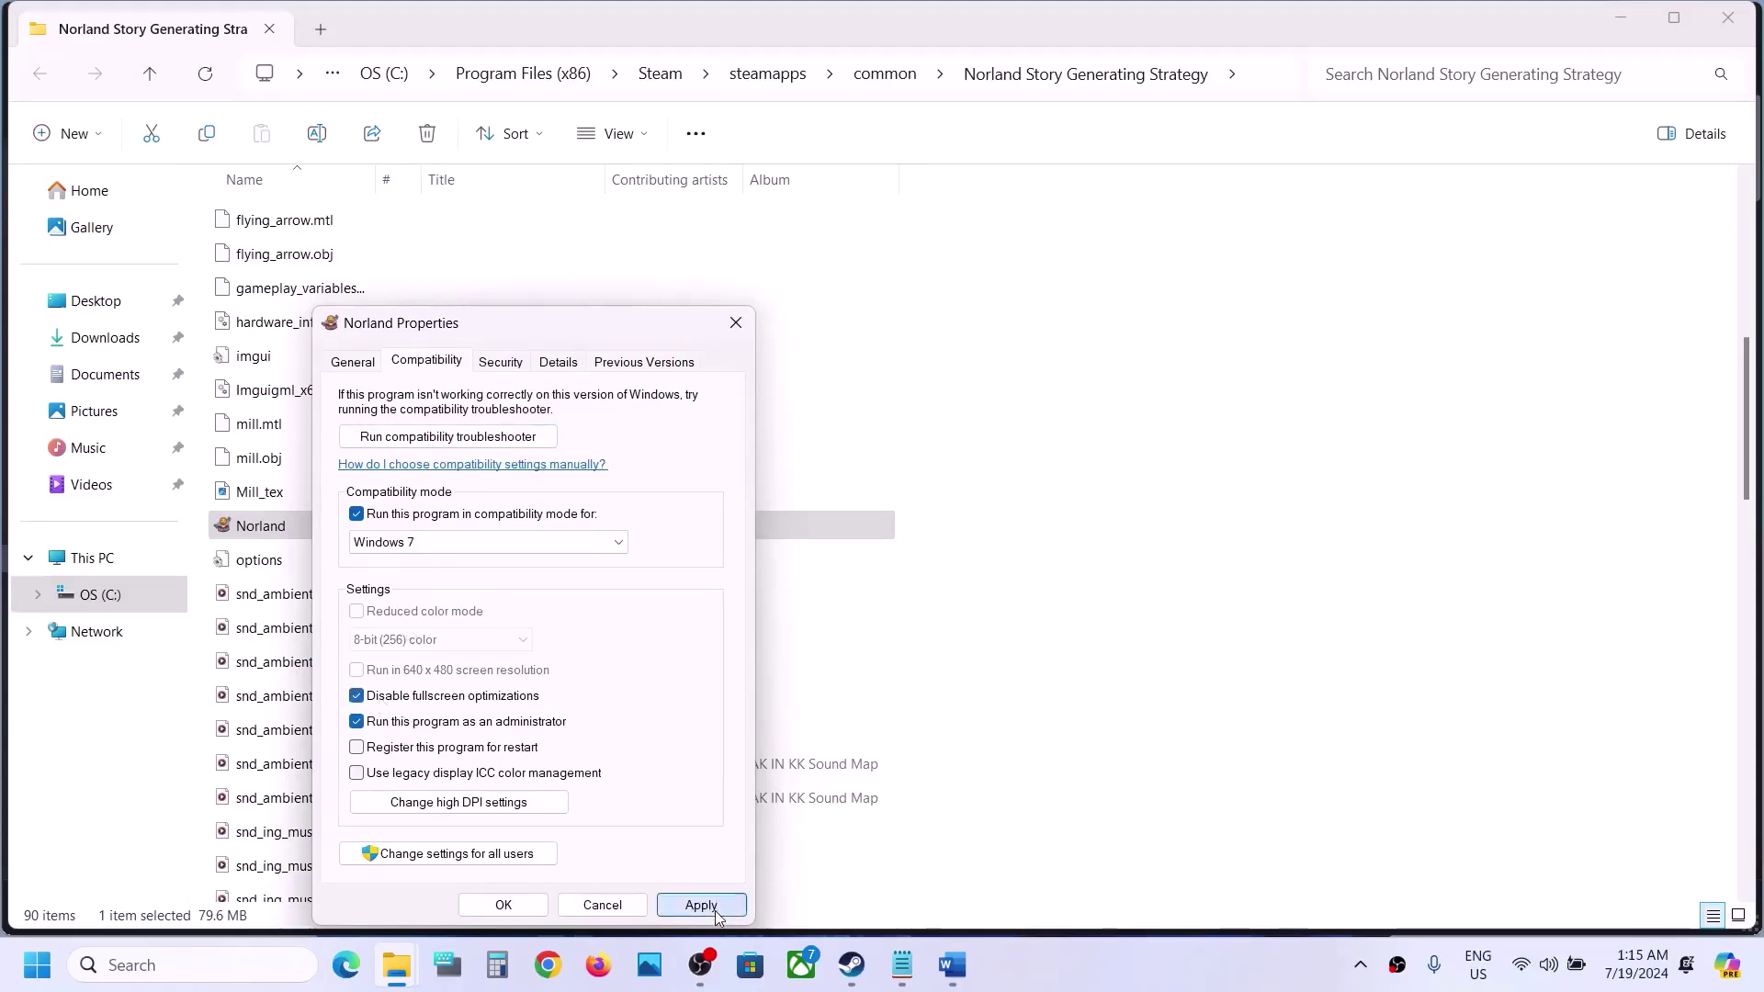
pyautogui.click(503, 905)
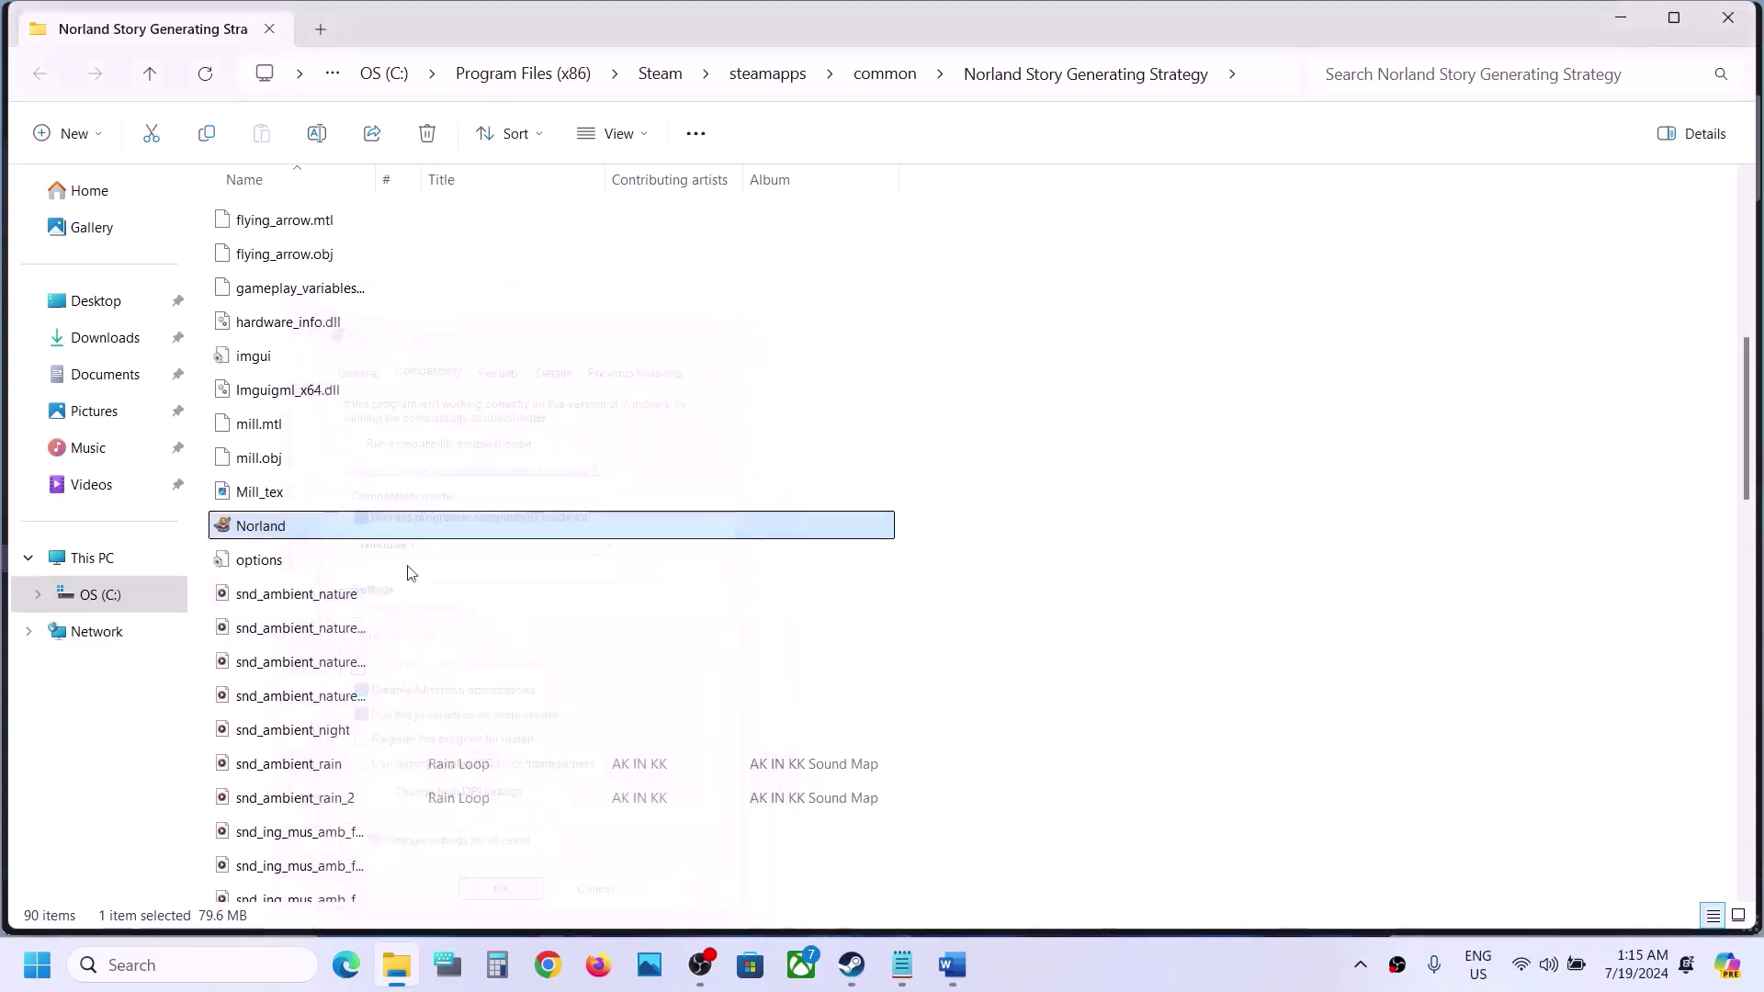
# Untick compatibility mode and disable-fullscreen-optimizations for Norland, then apply and close
pyautogui.rightClick(316, 521)
pyautogui.click(405, 405)
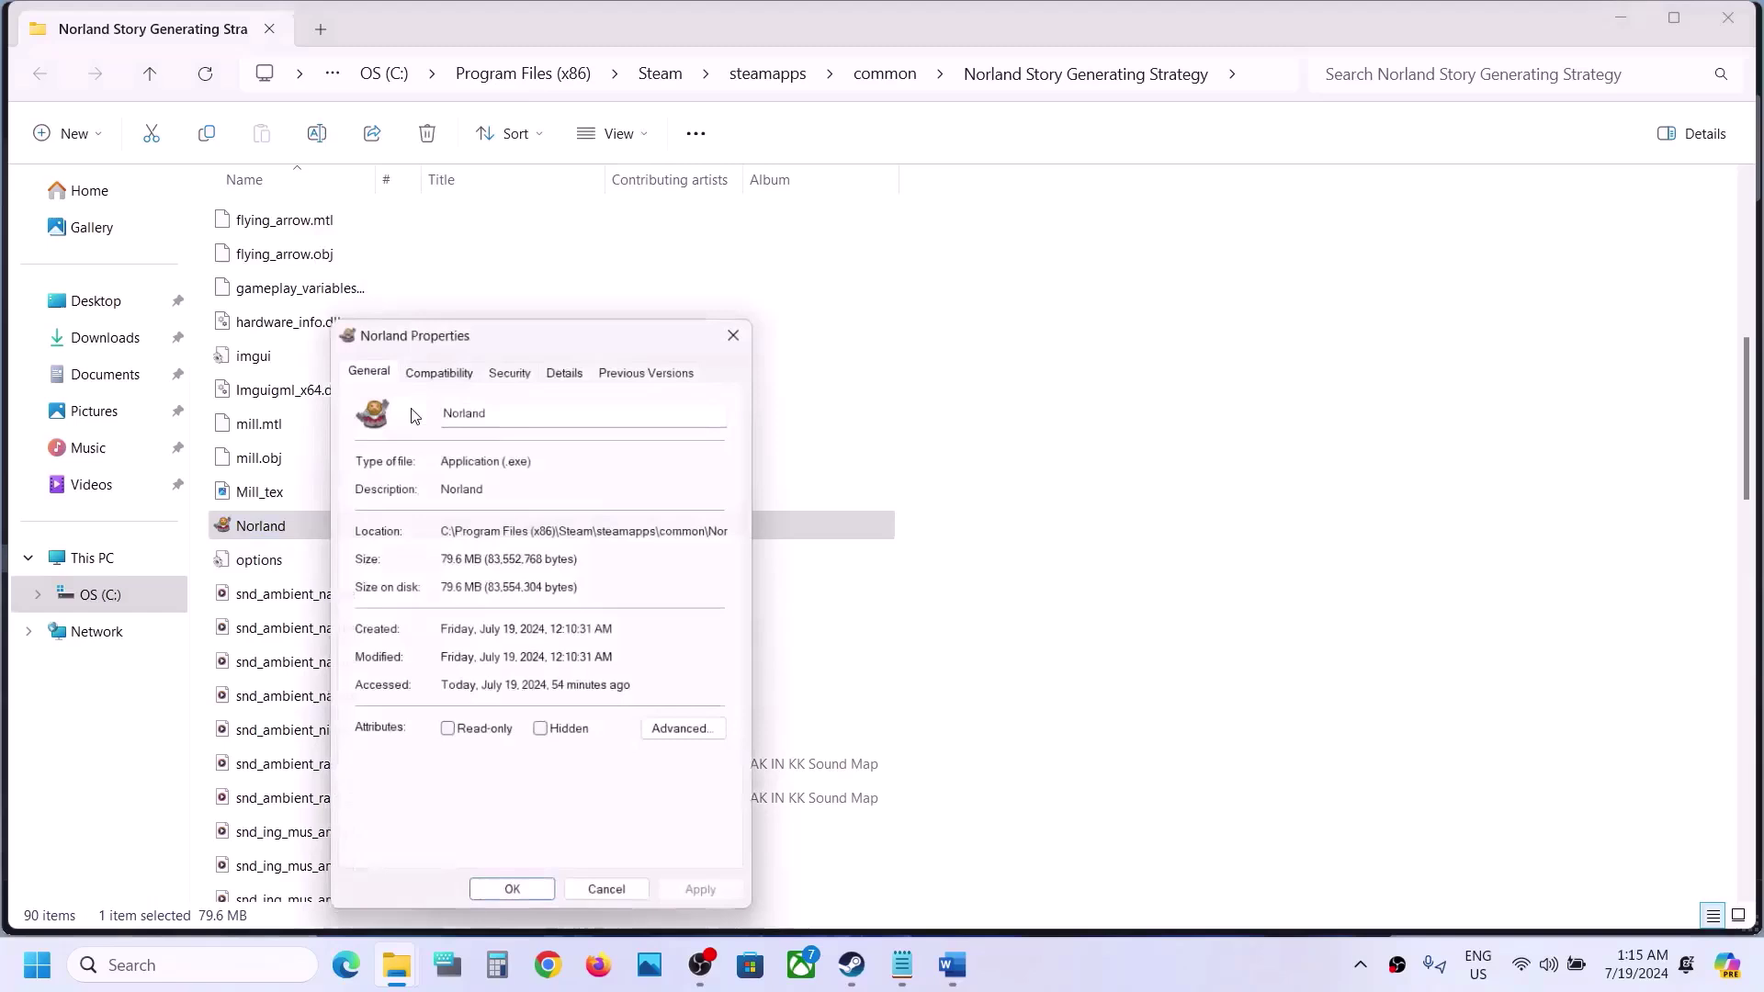
pyautogui.click(421, 360)
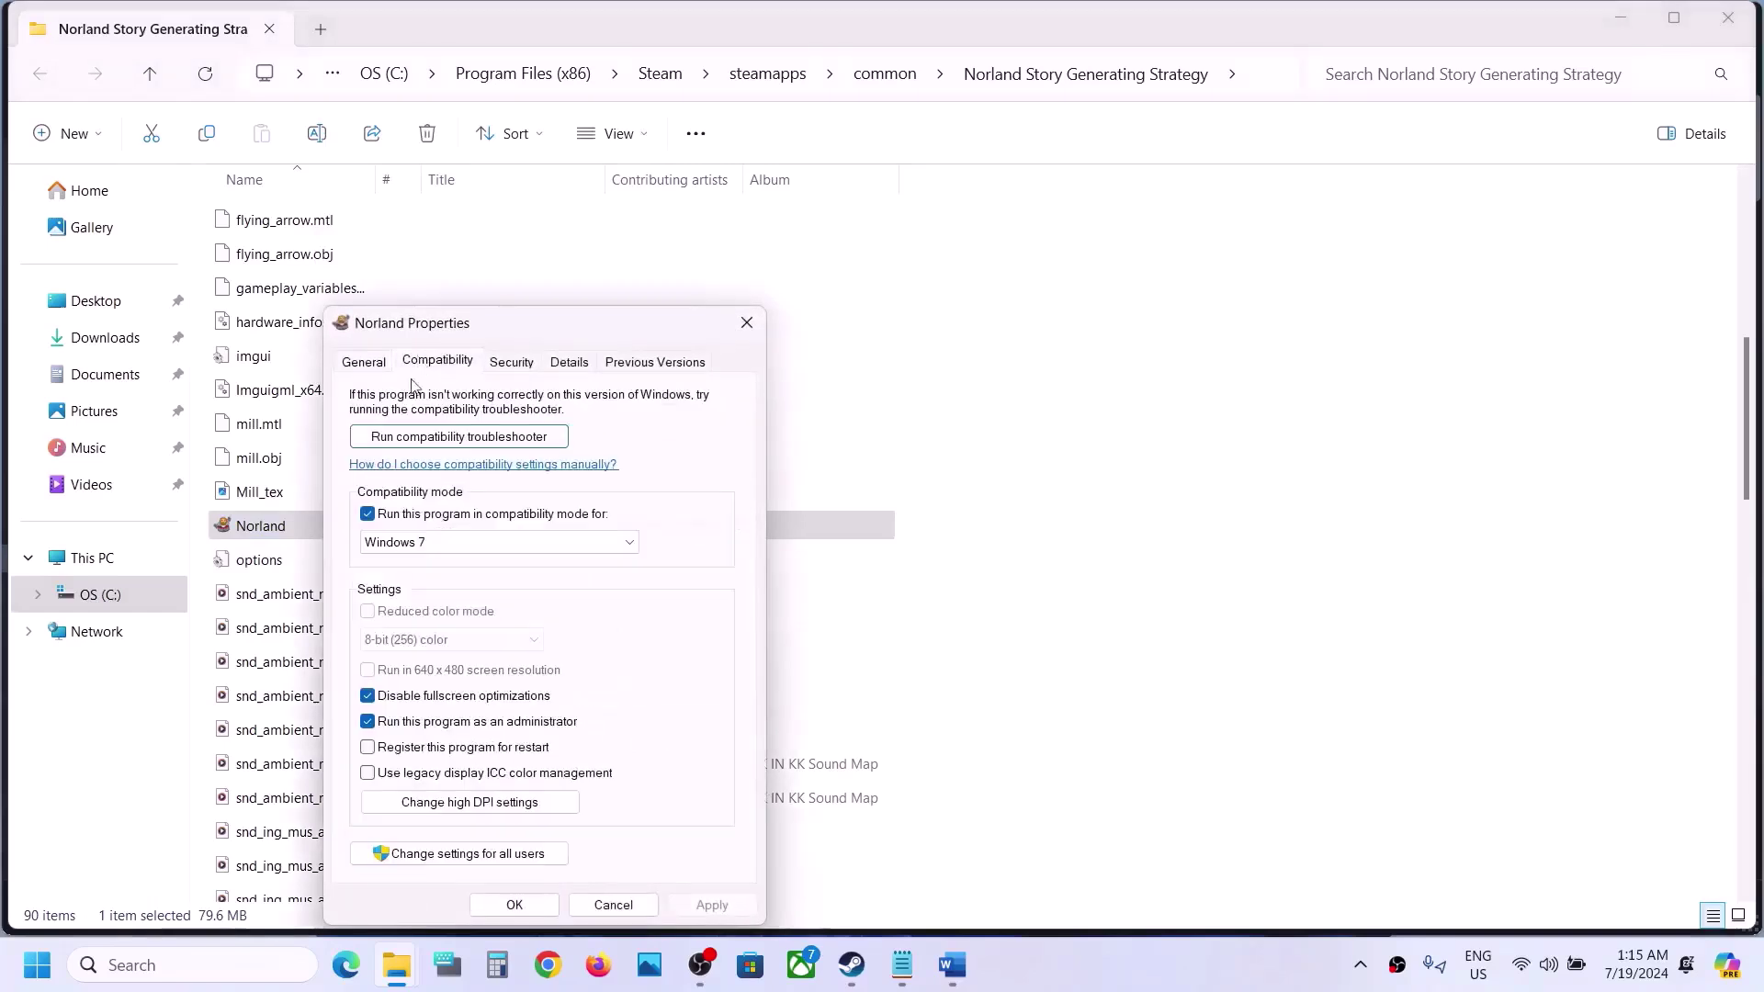
pyautogui.click(368, 515)
pyautogui.click(368, 697)
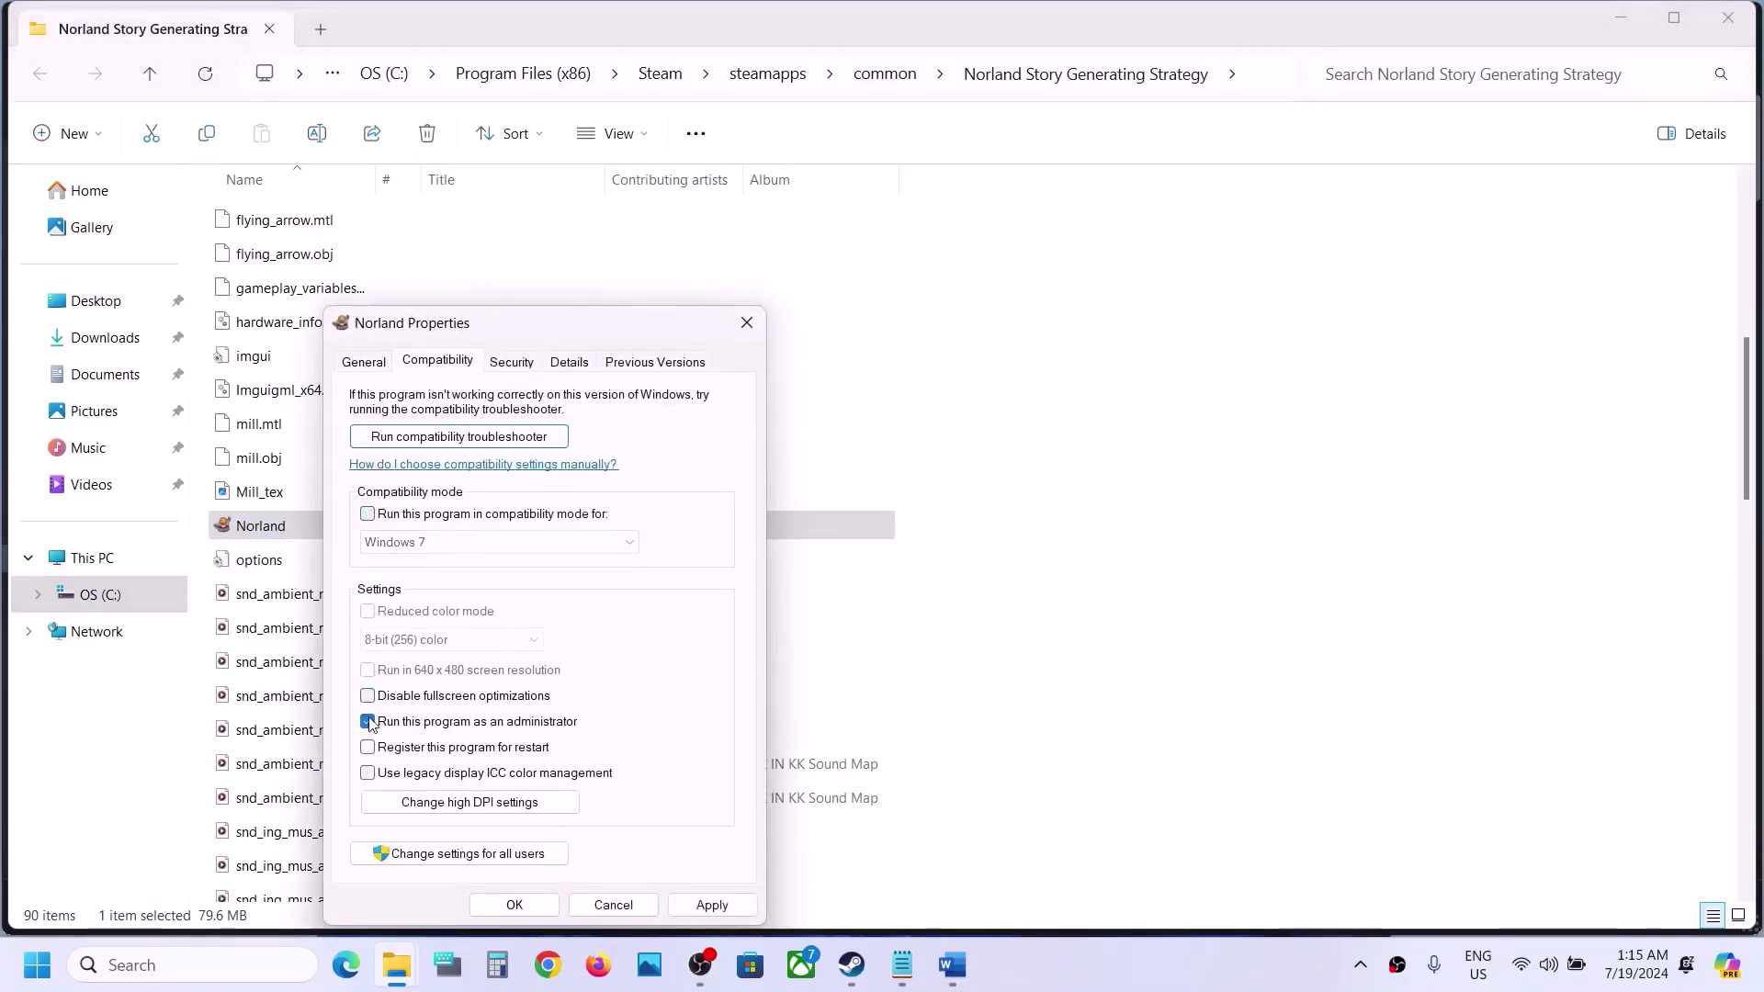
pyautogui.click(721, 904)
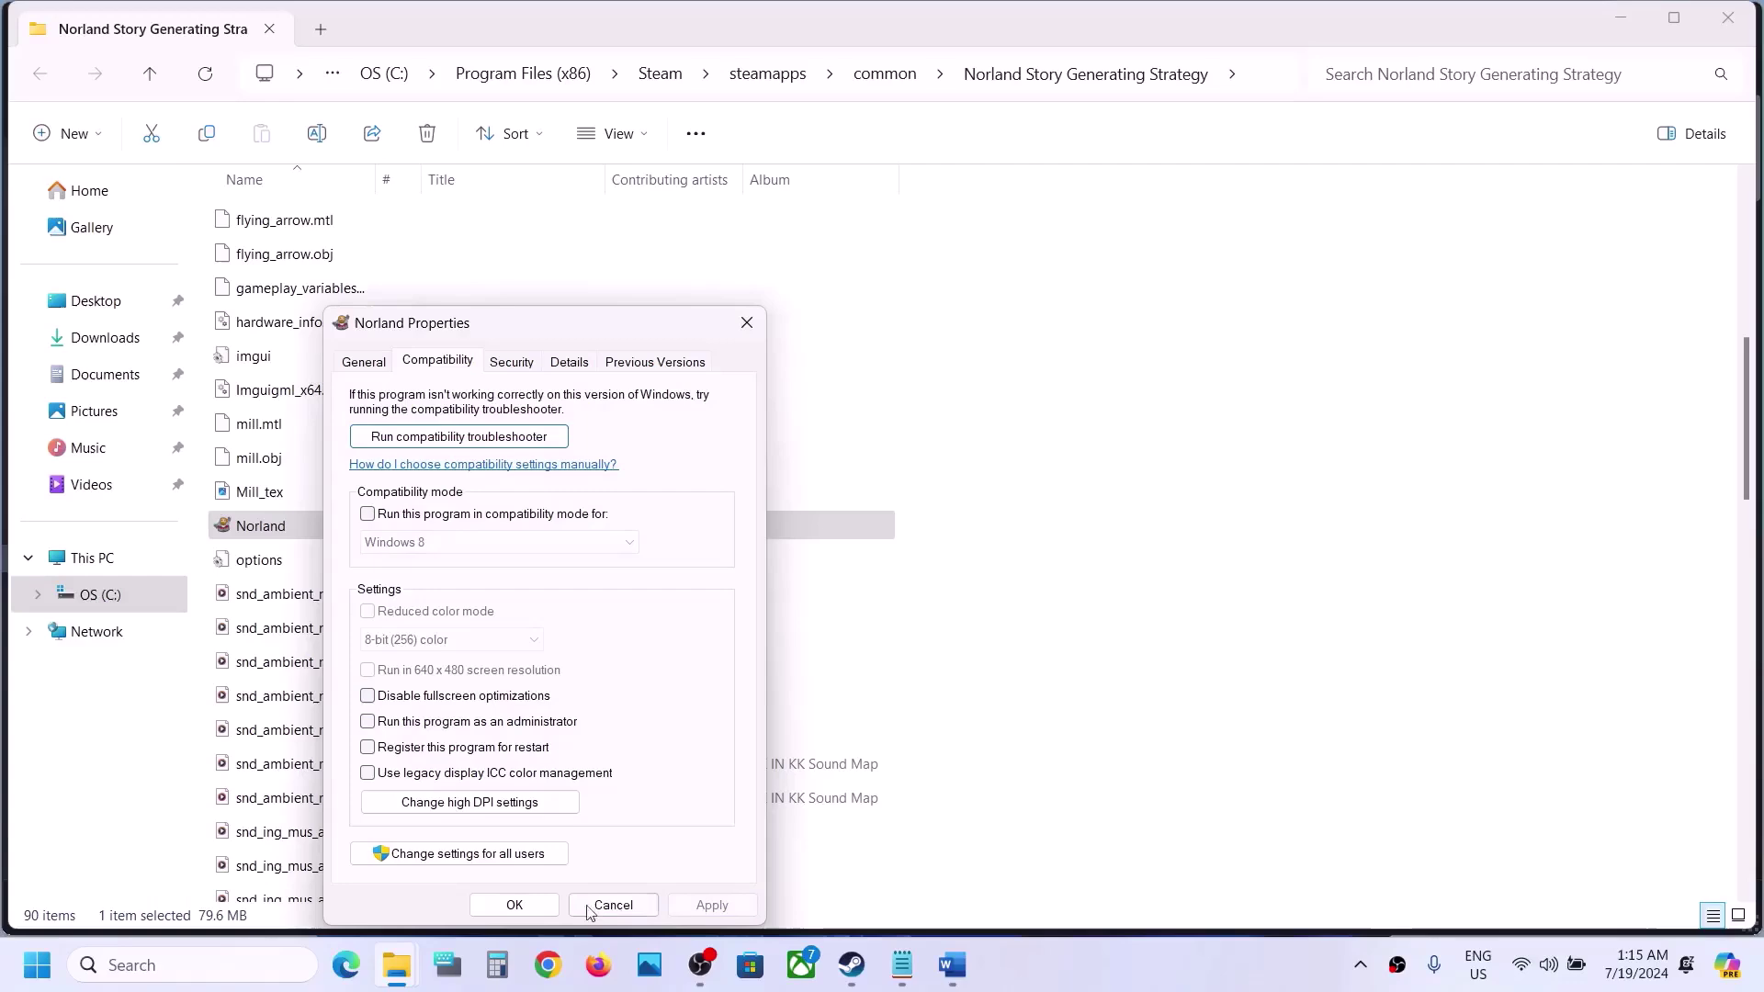
pyautogui.click(514, 904)
# Check the Word guide, then inspect Norland's -dx11 launch option in Steam properties
pyautogui.click(951, 965)
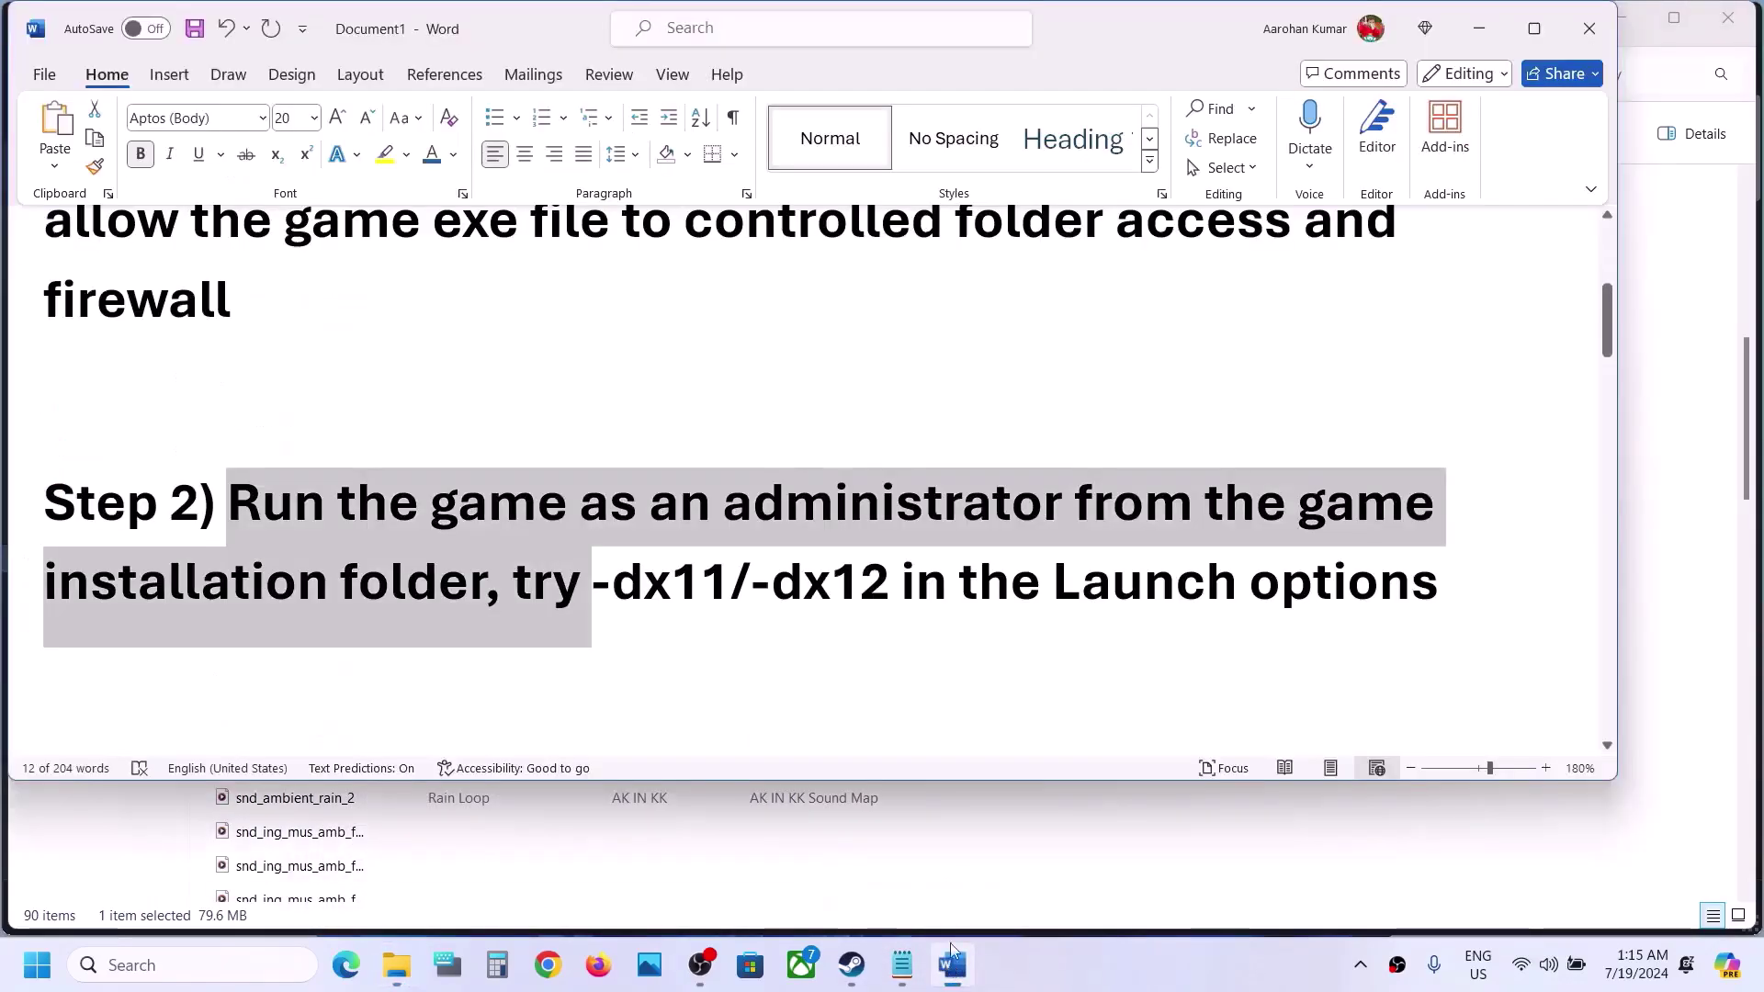
pyautogui.click(698, 698)
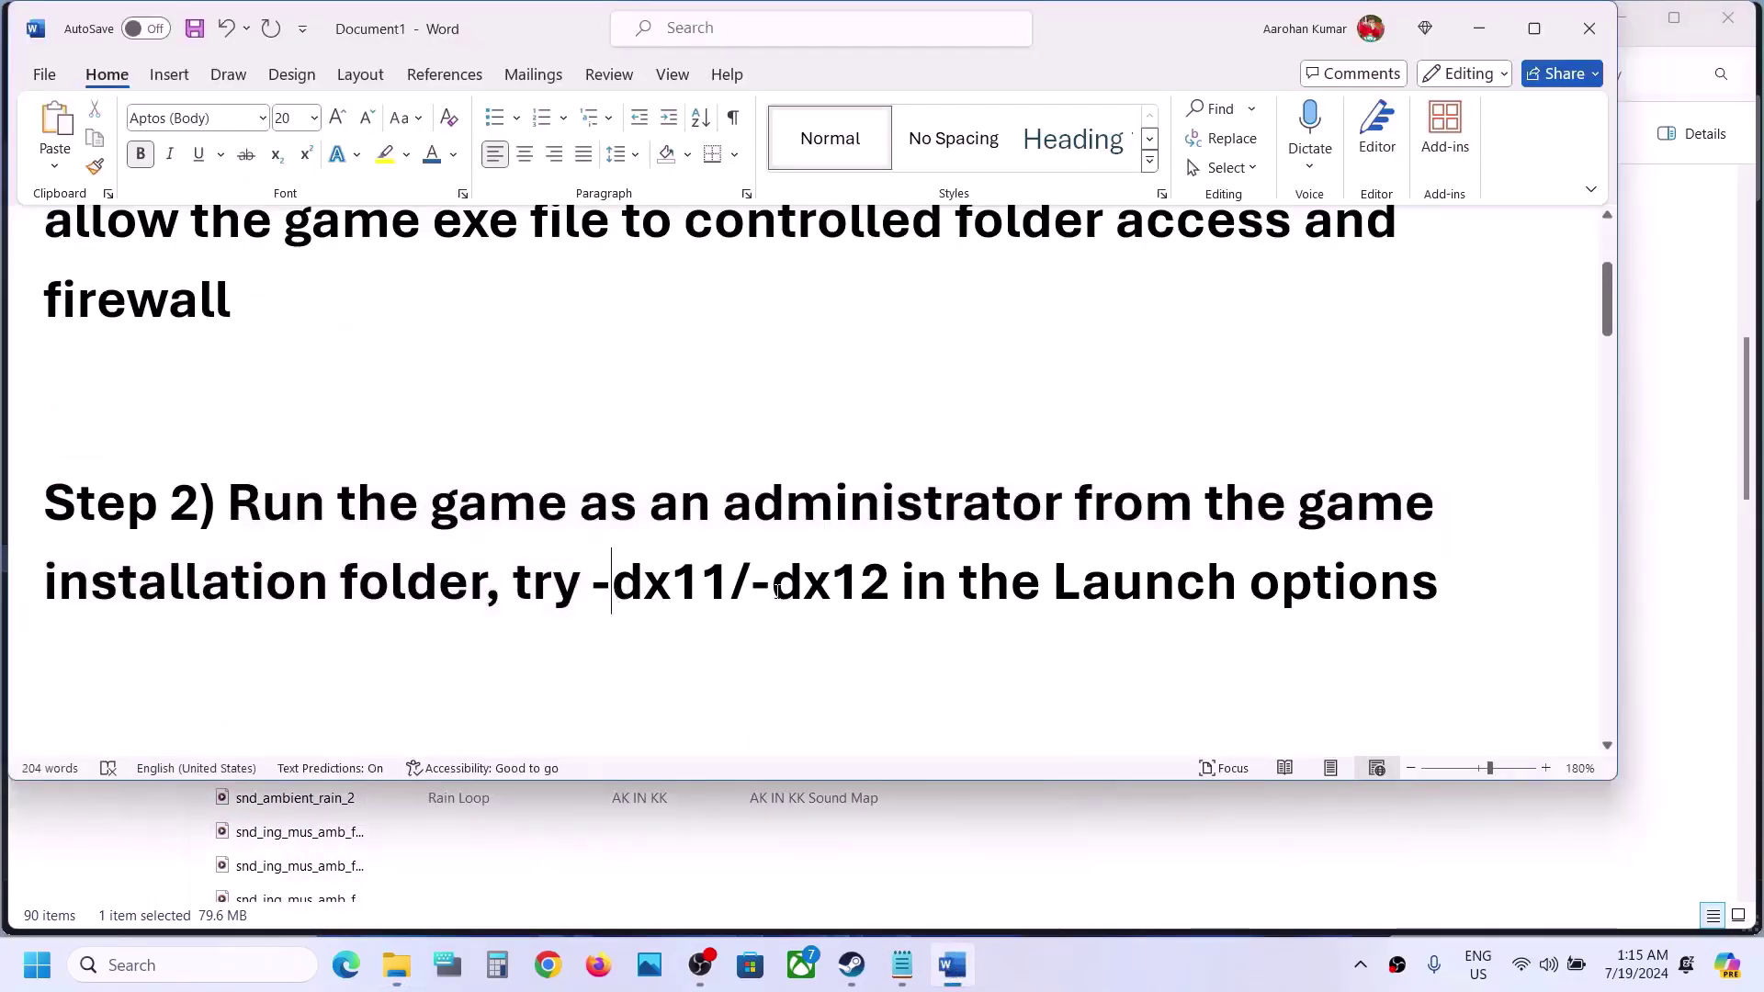
pyautogui.click(851, 965)
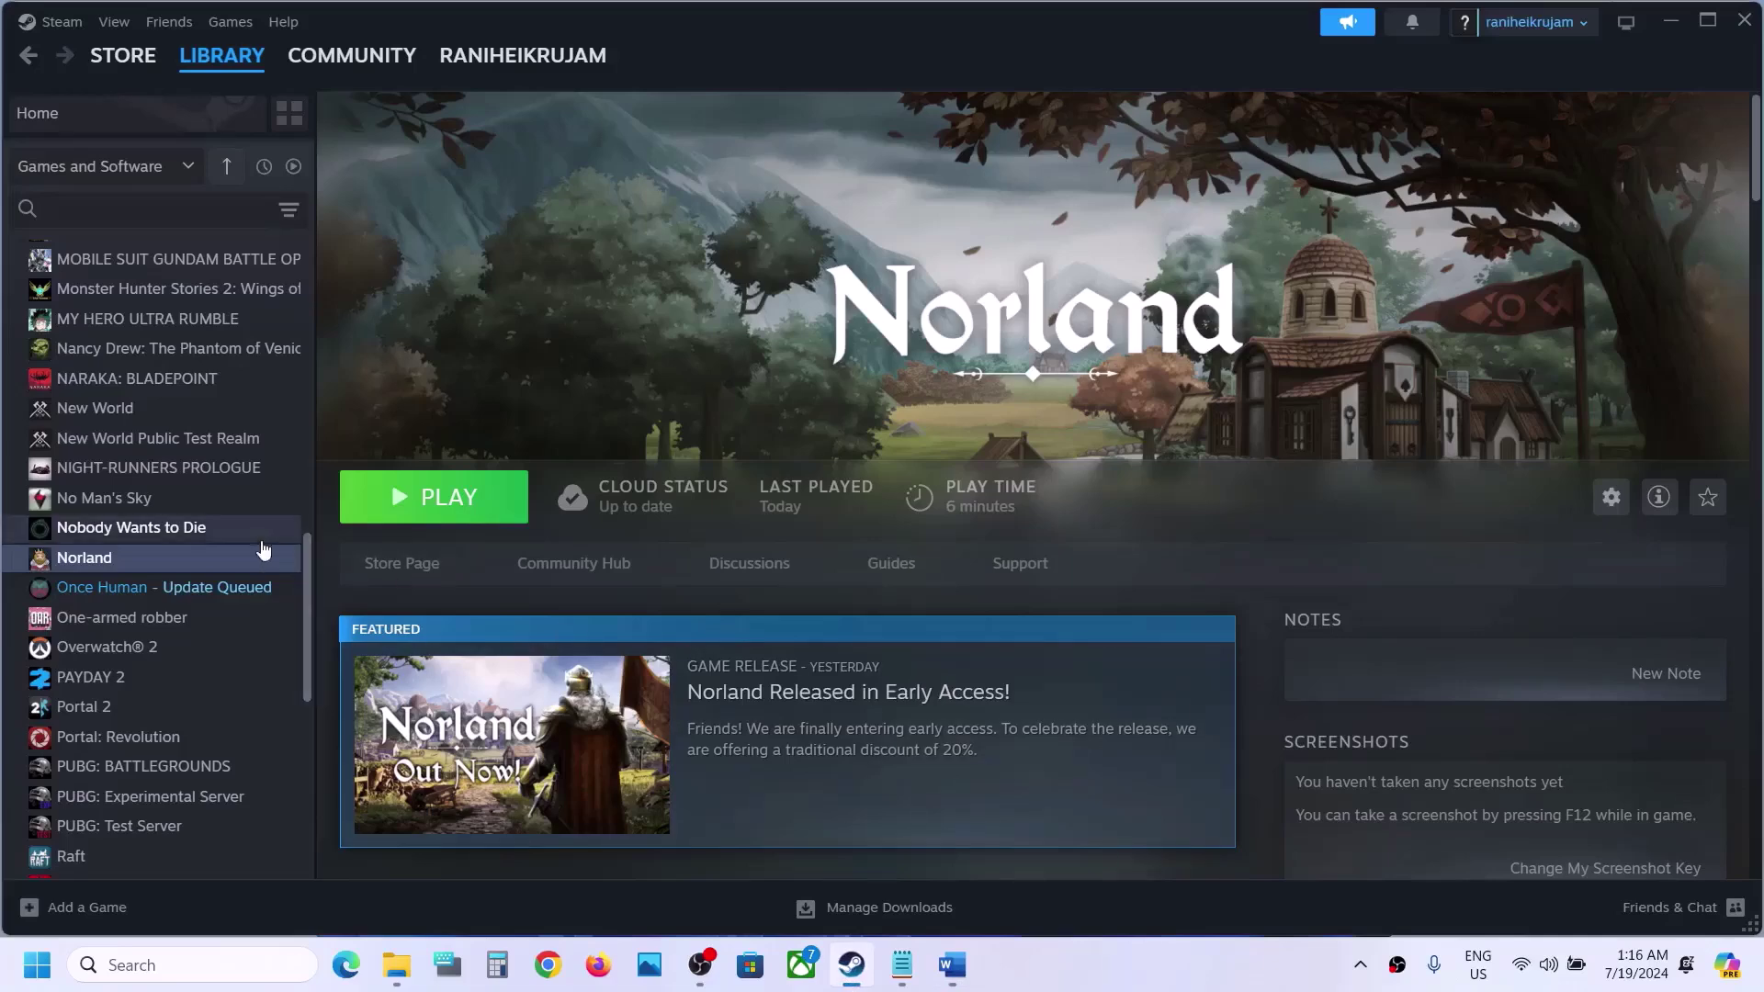
pyautogui.rightClick(234, 557)
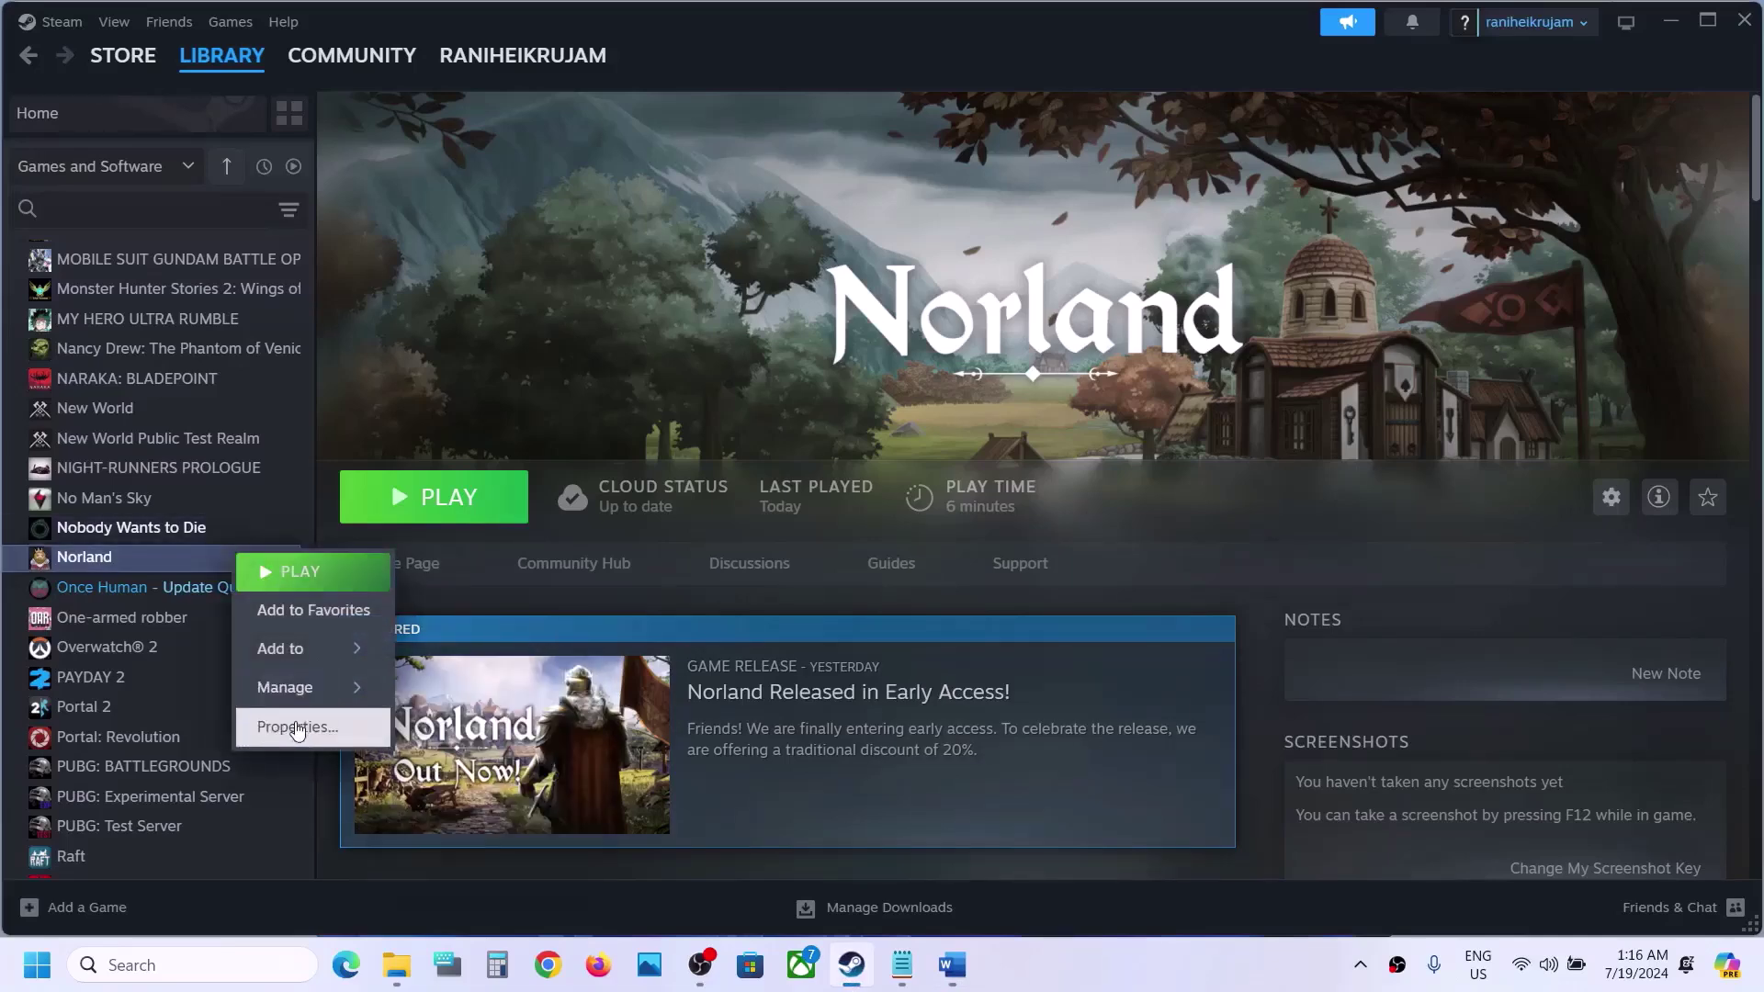
pyautogui.click(291, 724)
pyautogui.moveTo(728, 534); pyautogui.dragTo(626, 537)
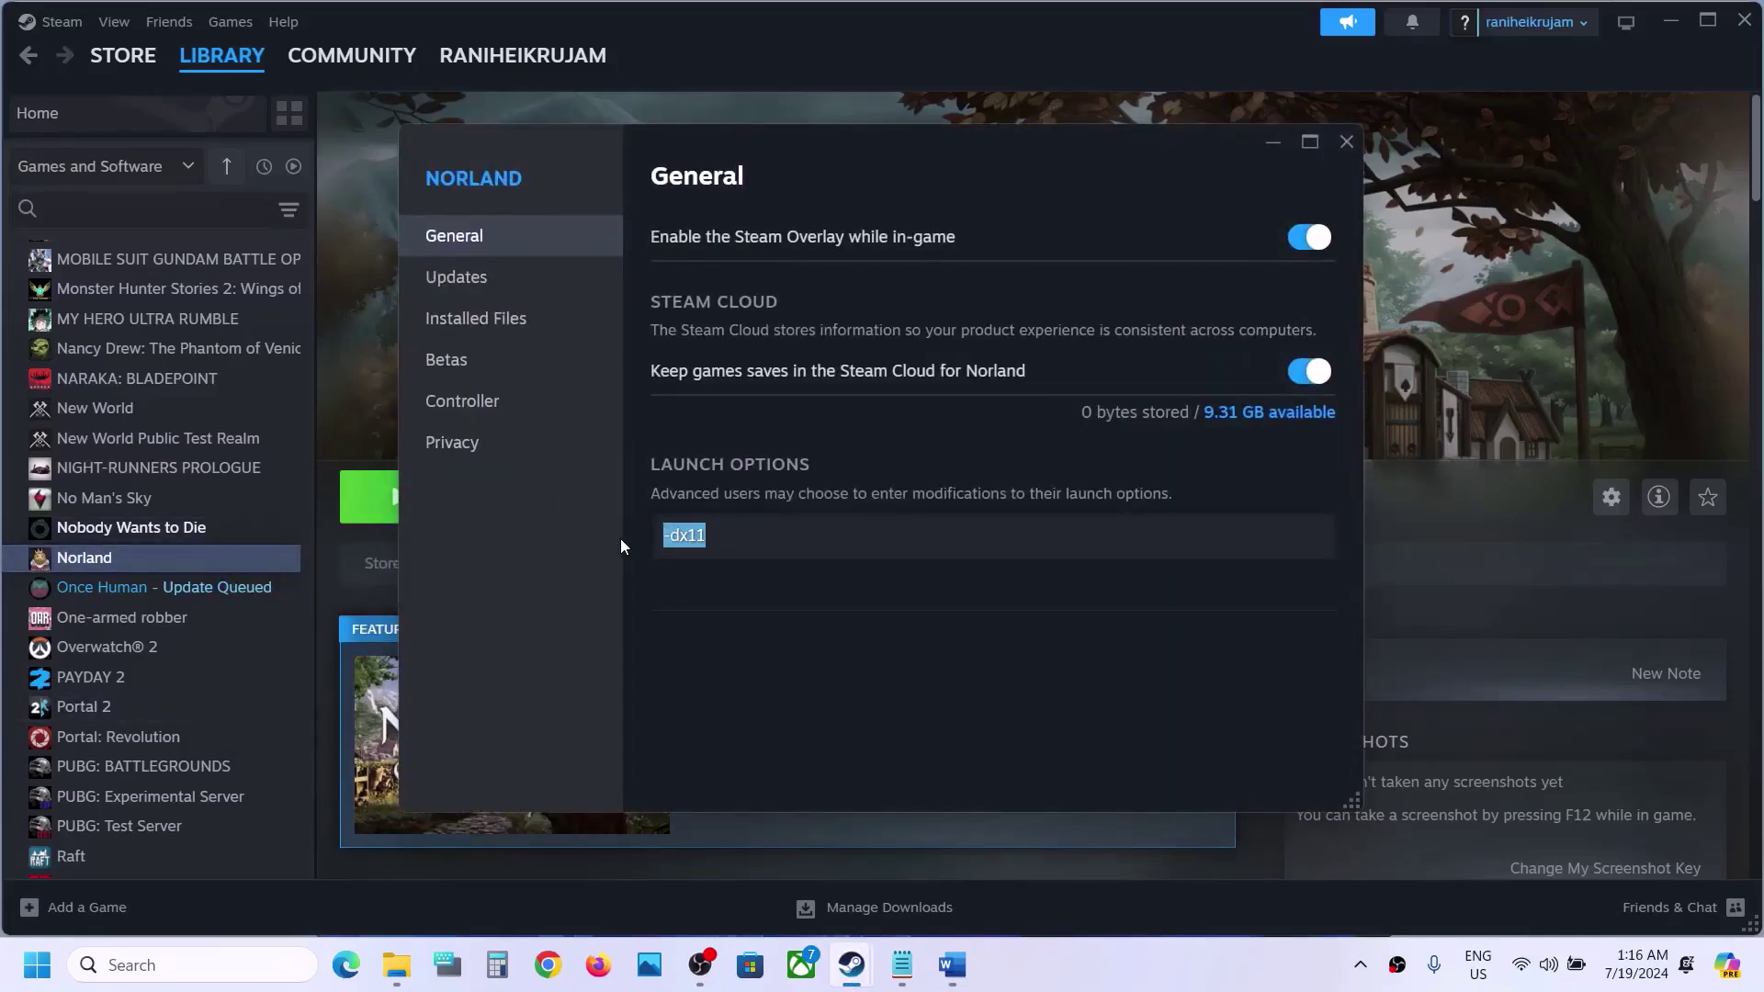
pyautogui.click(752, 537)
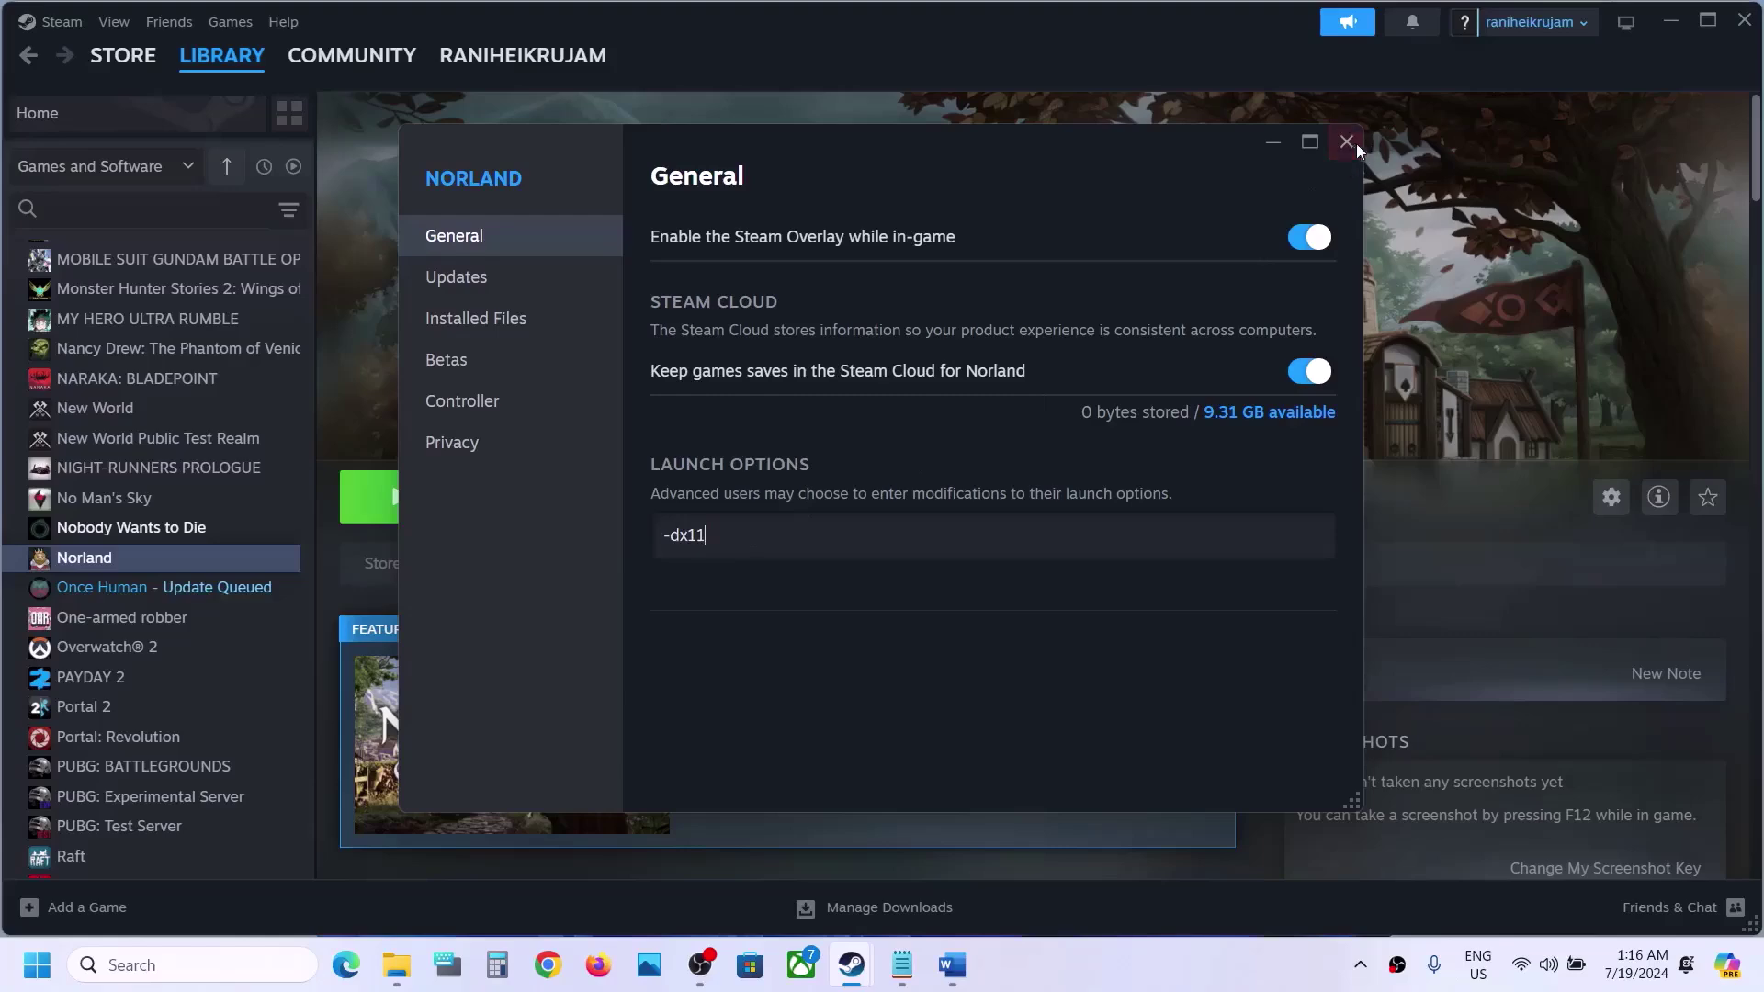
pyautogui.click(1348, 142)
# Replace Norland's -dx11 launch option with -dx12
pyautogui.rightClick(276, 558)
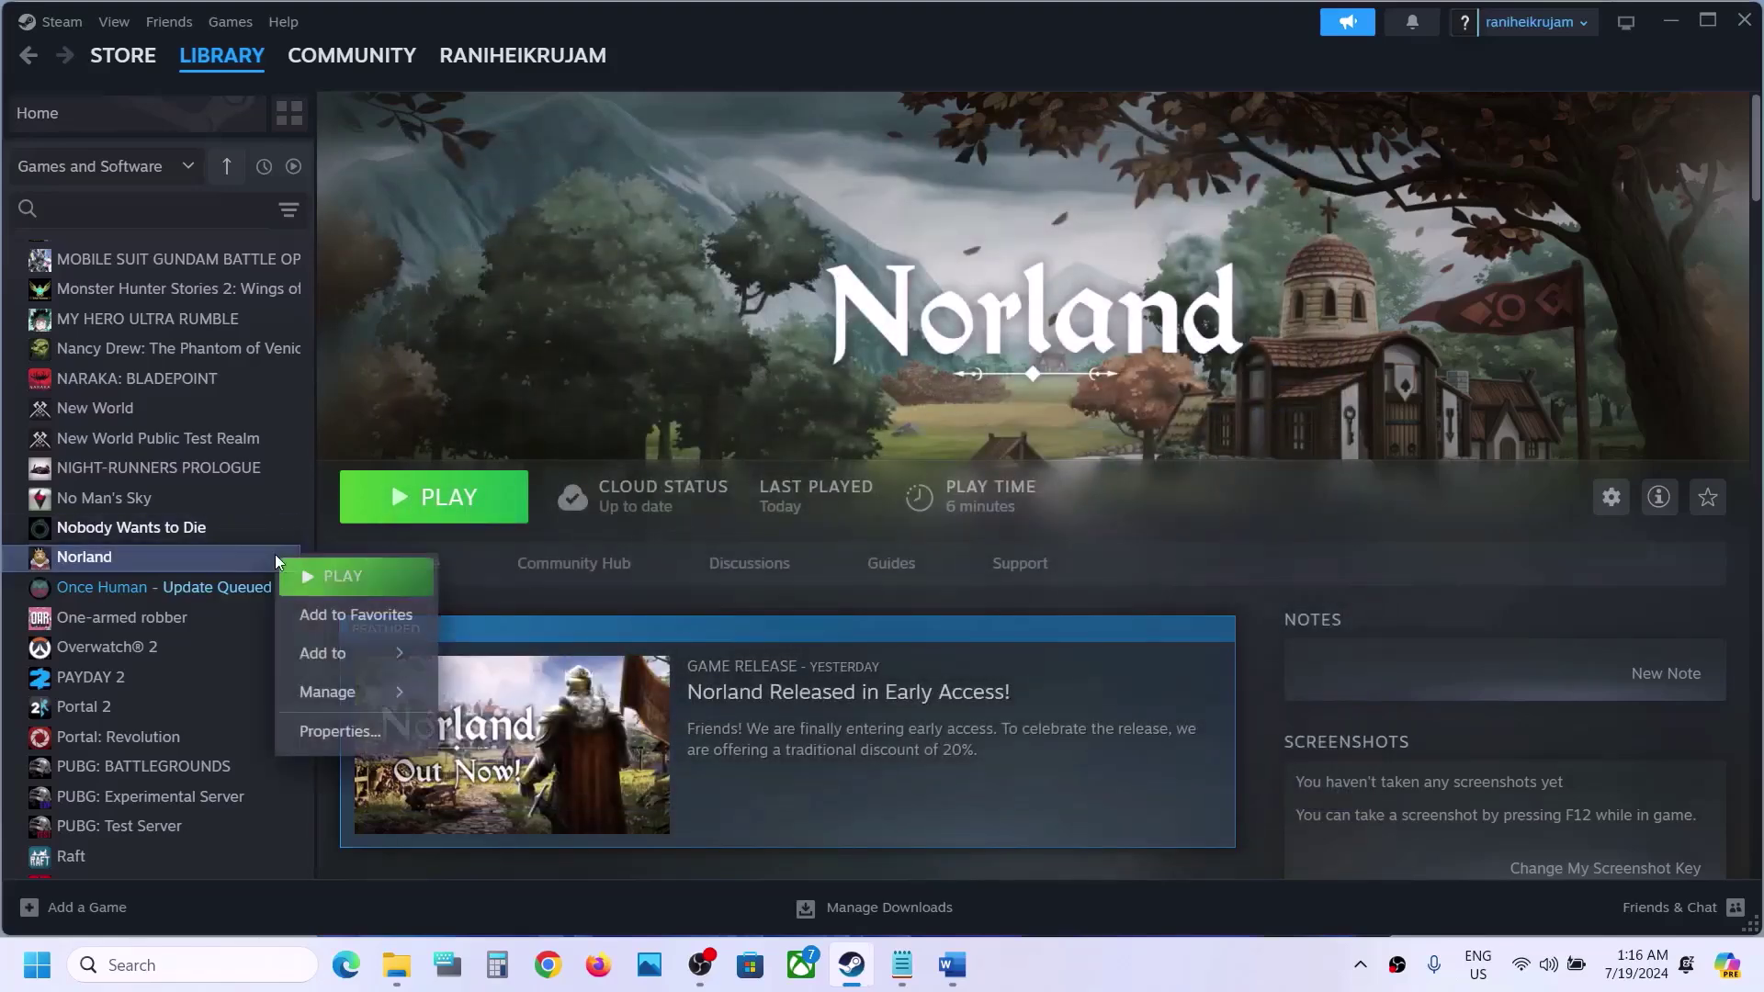
pyautogui.click(339, 730)
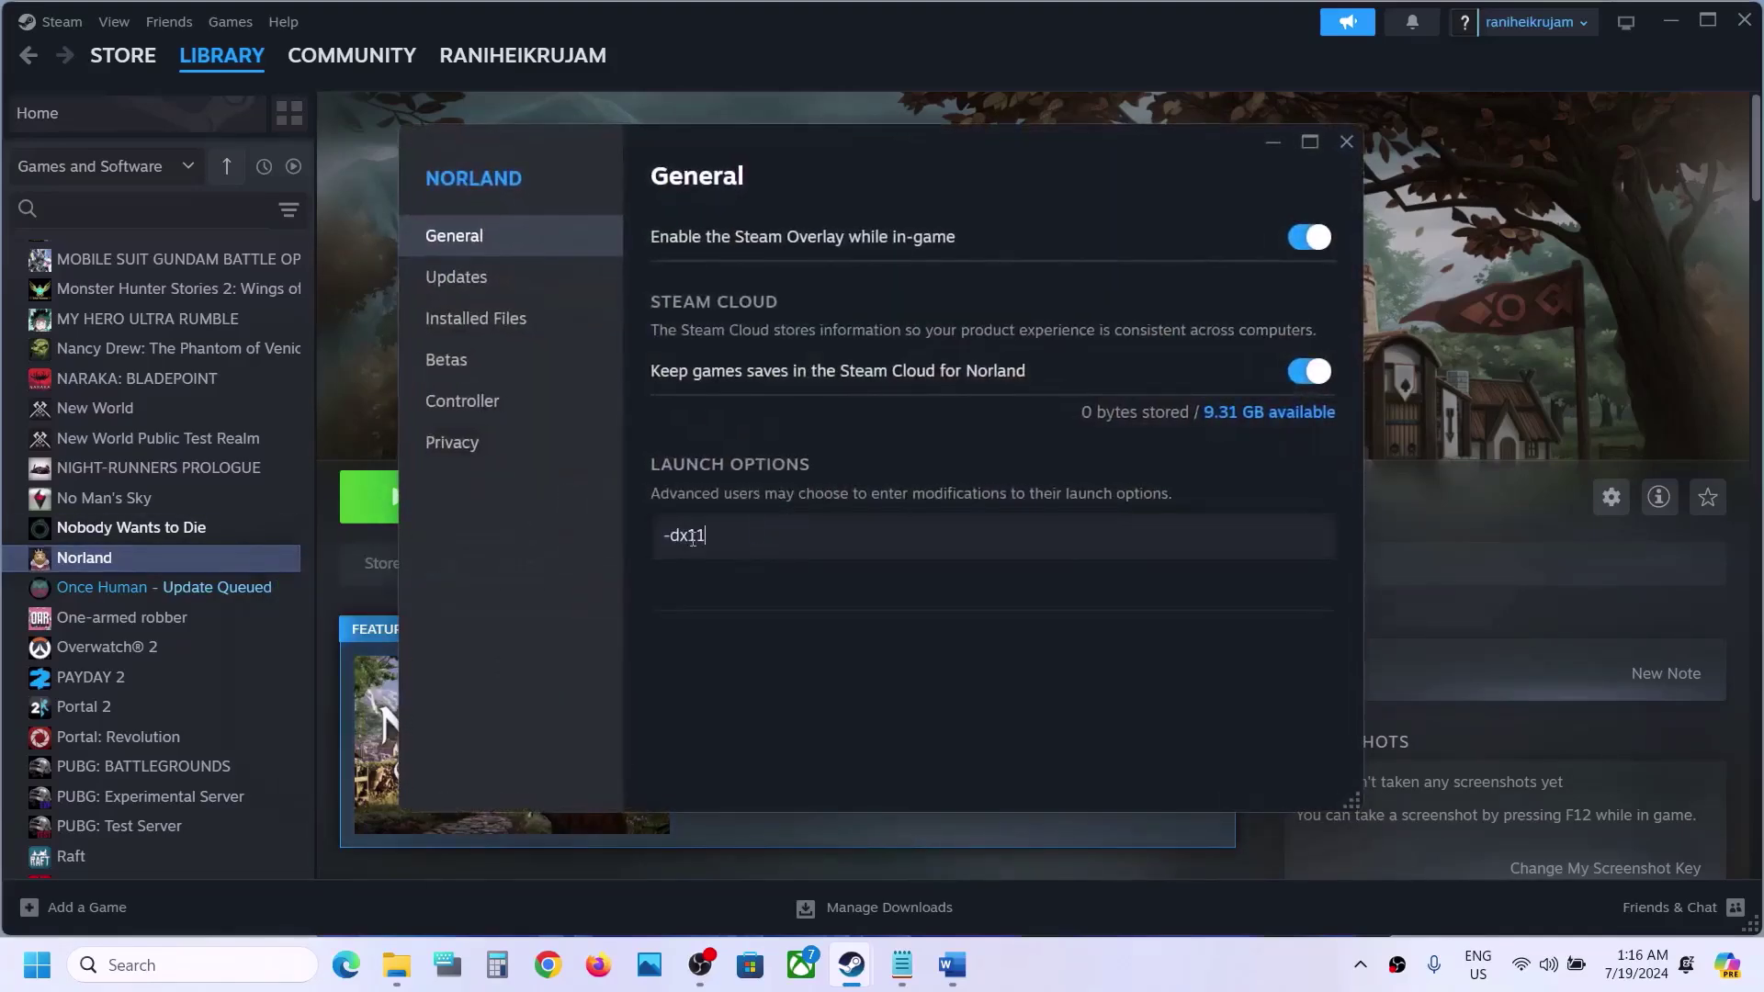
pyautogui.moveTo(692, 539); pyautogui.dragTo(547, 561)
pyautogui.write('-dx12')
pyautogui.click(882, 688)
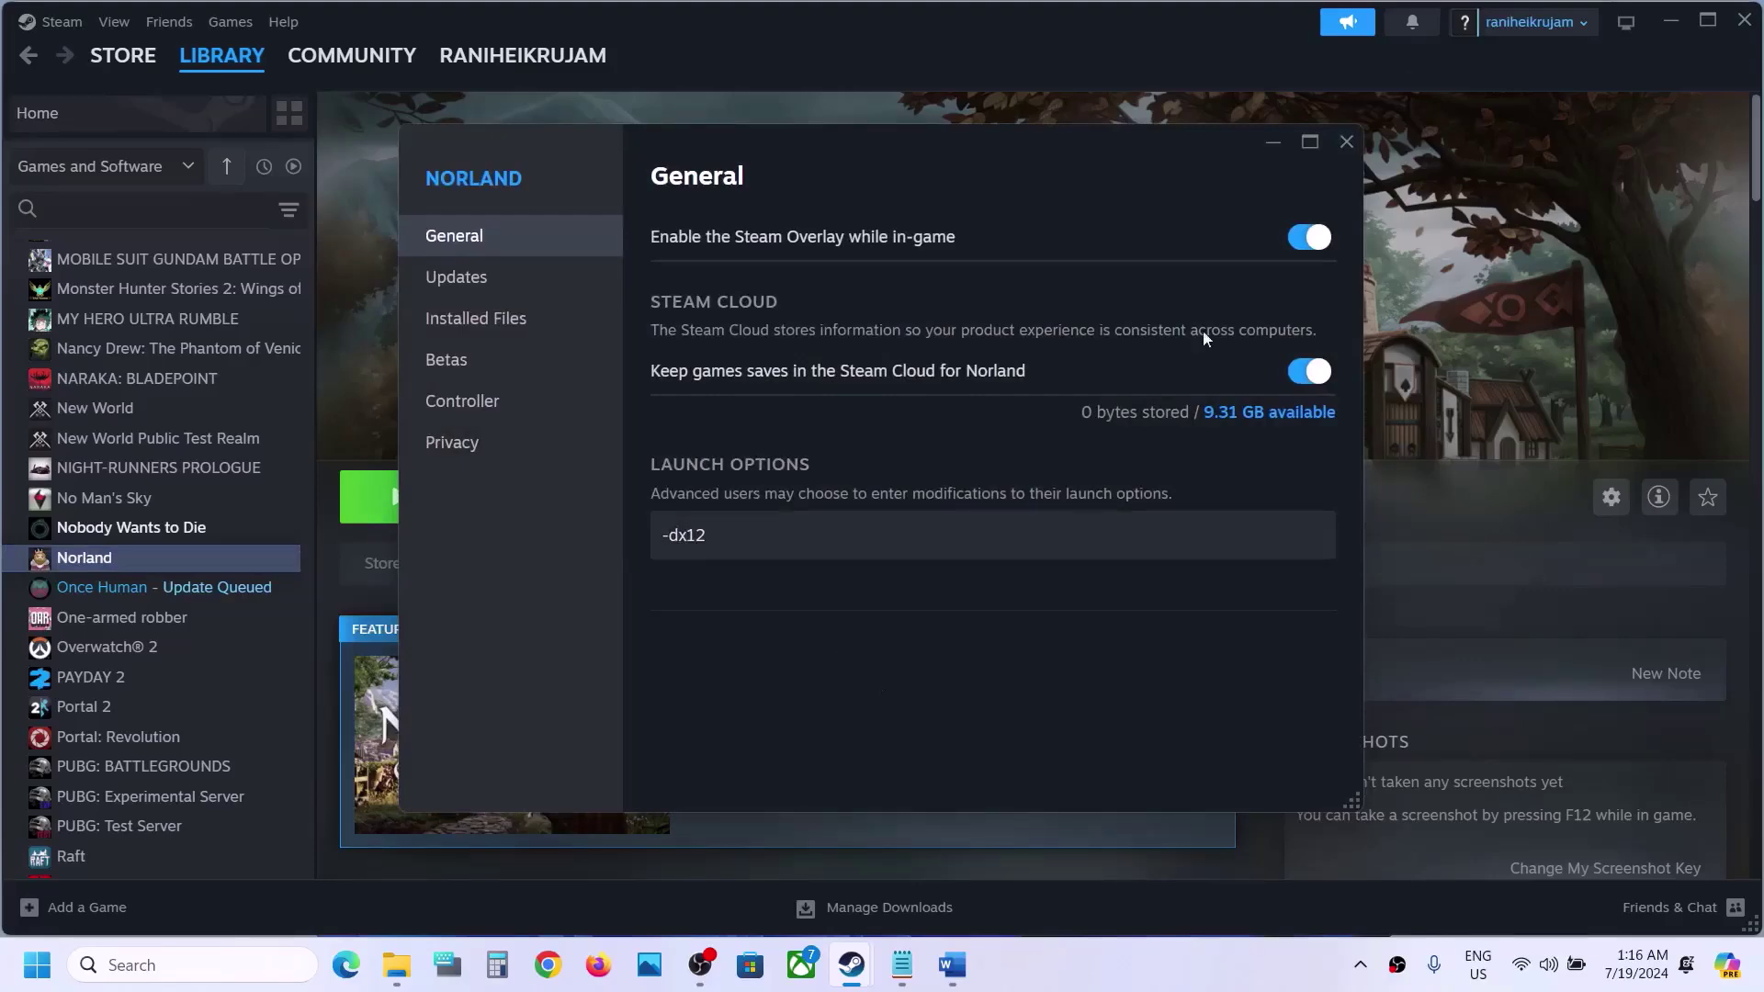
pyautogui.click(1343, 147)
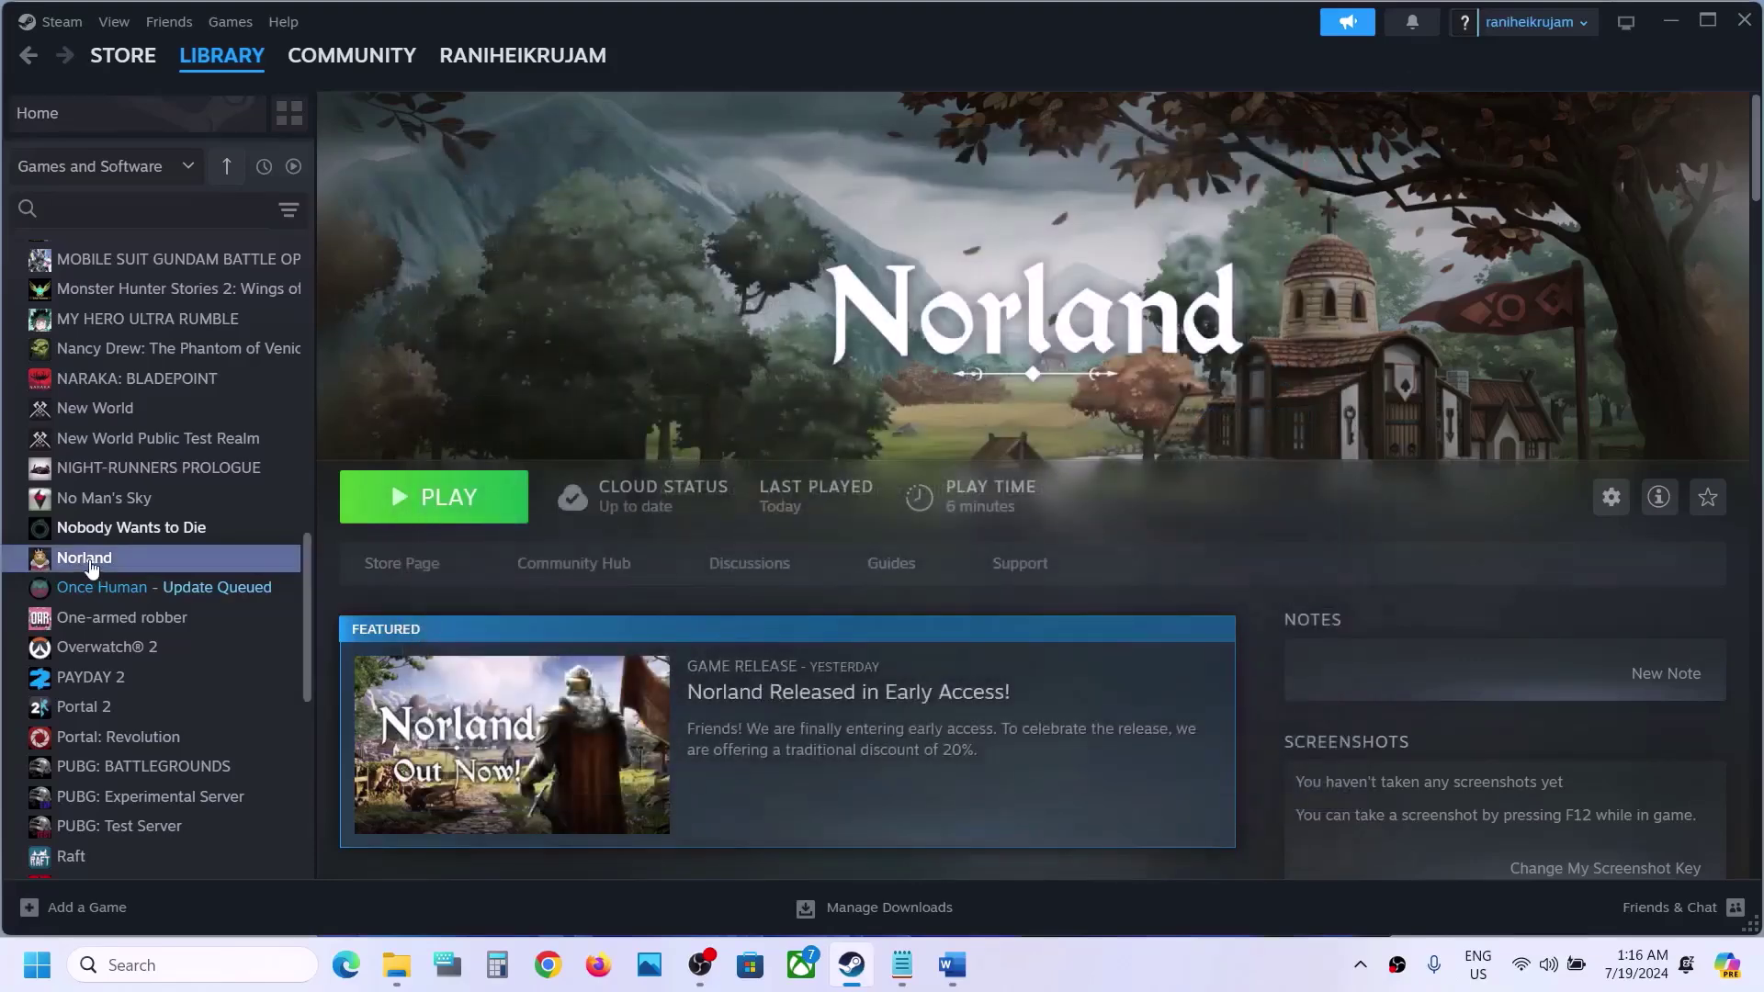
# Delete the -dx12 launch option so Norland's launch options are empty
pyautogui.rightClick(92, 568)
pyautogui.click(143, 736)
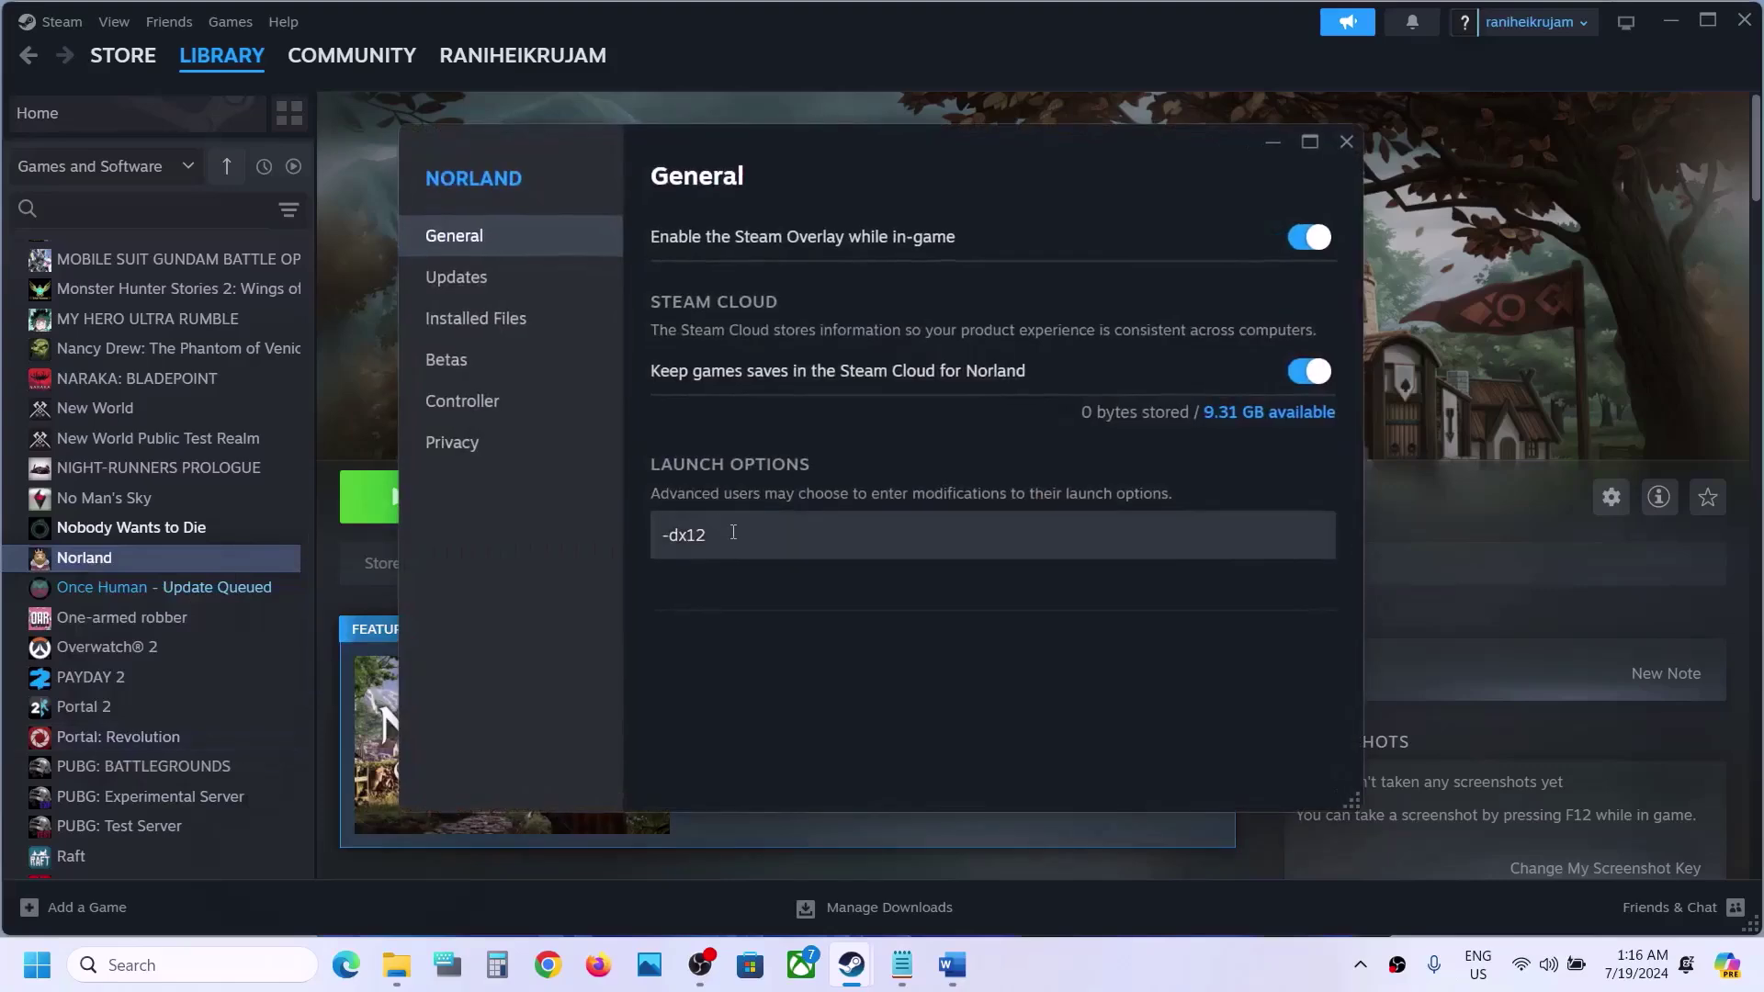
pyautogui.moveTo(733, 533); pyautogui.dragTo(617, 537)
pyautogui.press('BackSpace')
pyautogui.click(937, 751)
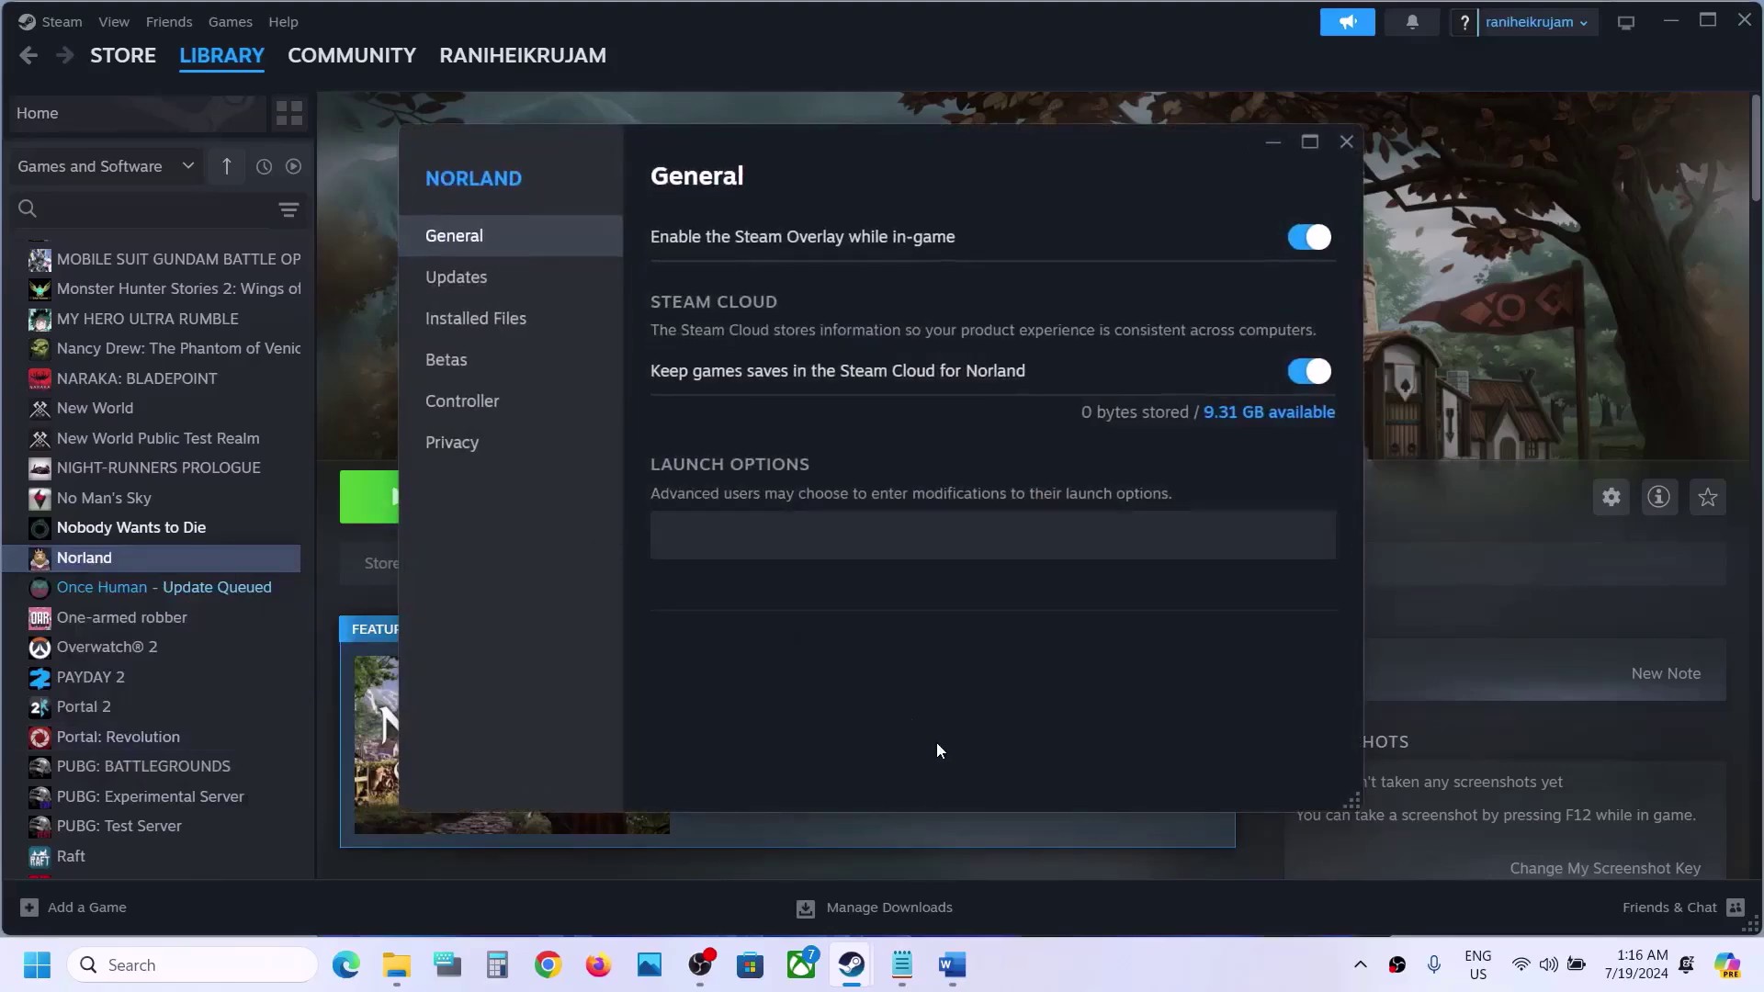
pyautogui.click(1345, 142)
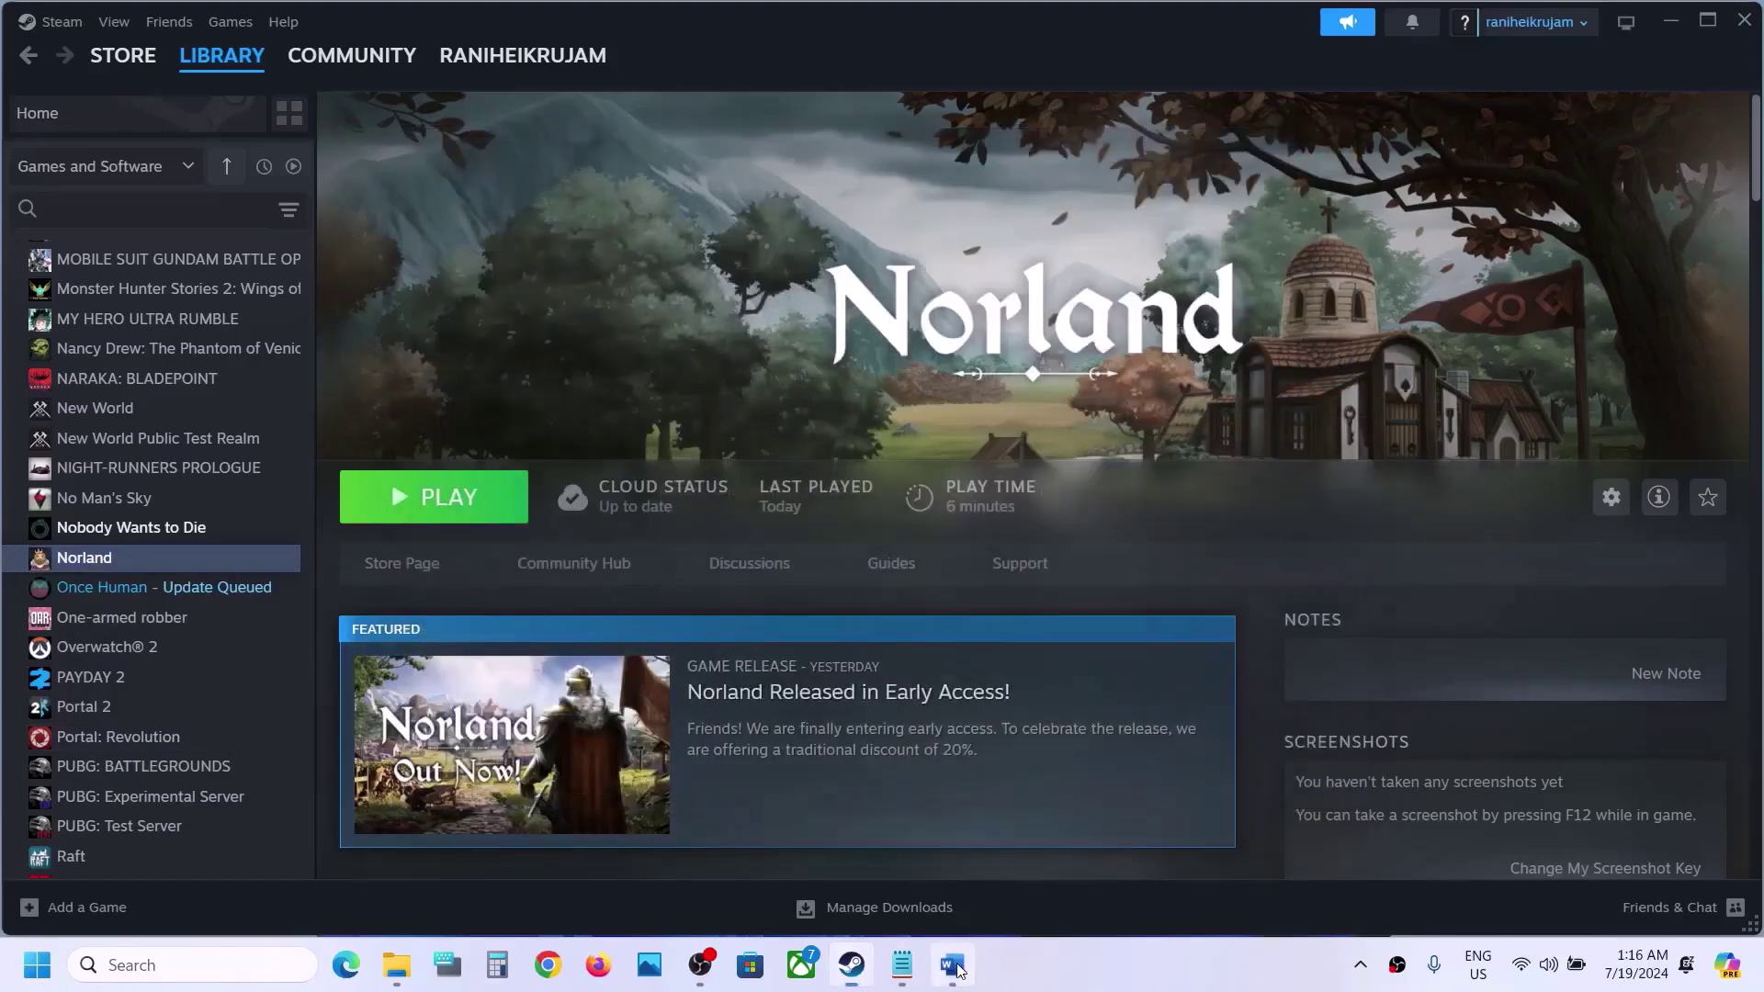
pyautogui.click(952, 965)
pyautogui.scroll(-3, 637, 576)
pyautogui.scroll(-3, 637, 576)
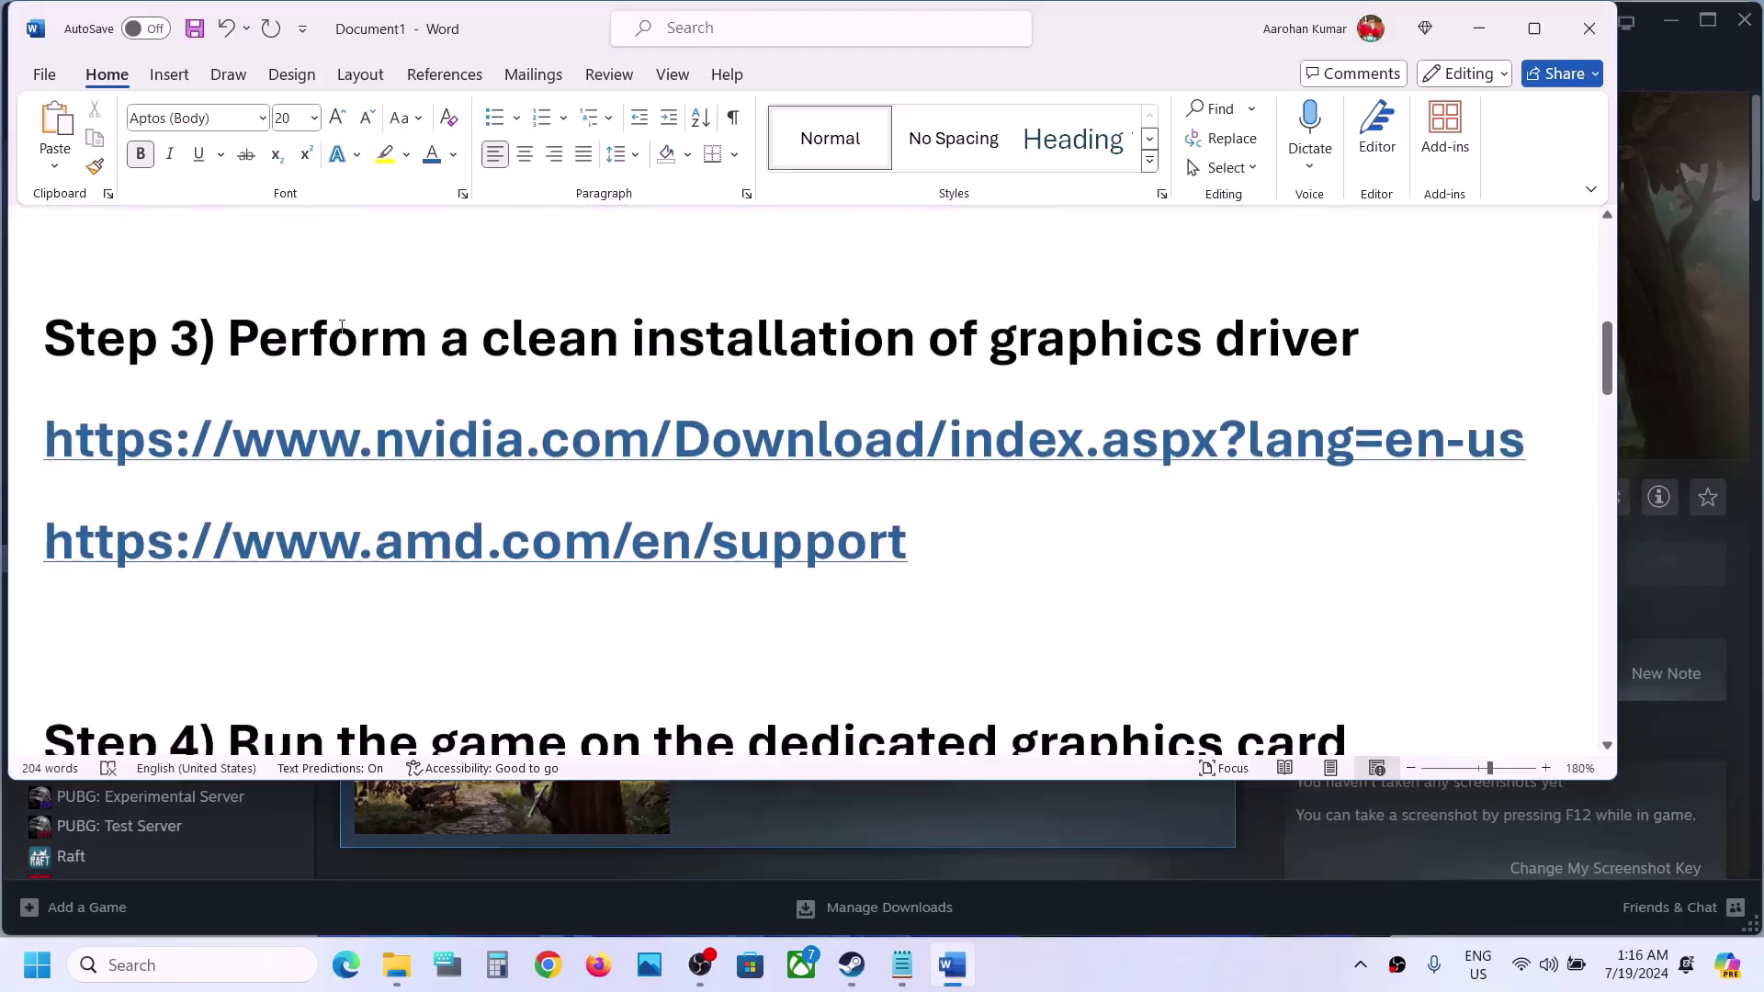
pyautogui.moveTo(266, 335); pyautogui.dragTo(55, 239)
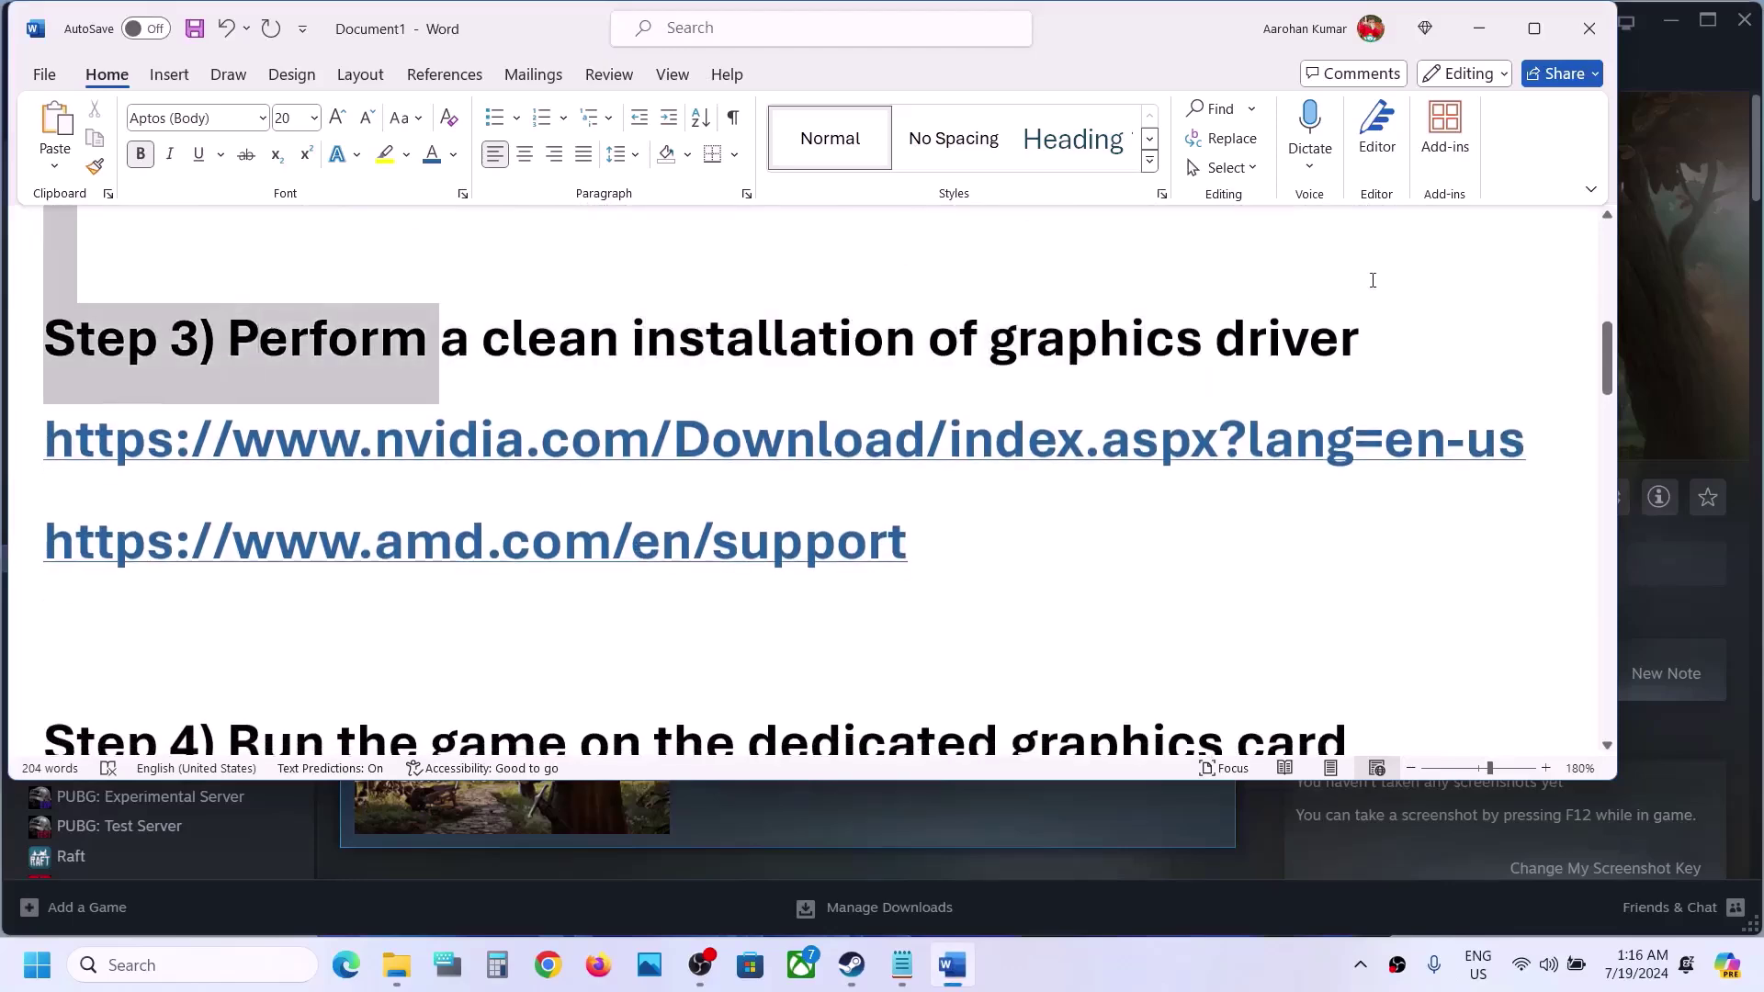
pyautogui.doubleClick(986, 381)
pyautogui.moveTo(570, 440); pyautogui.dragTo(863, 441)
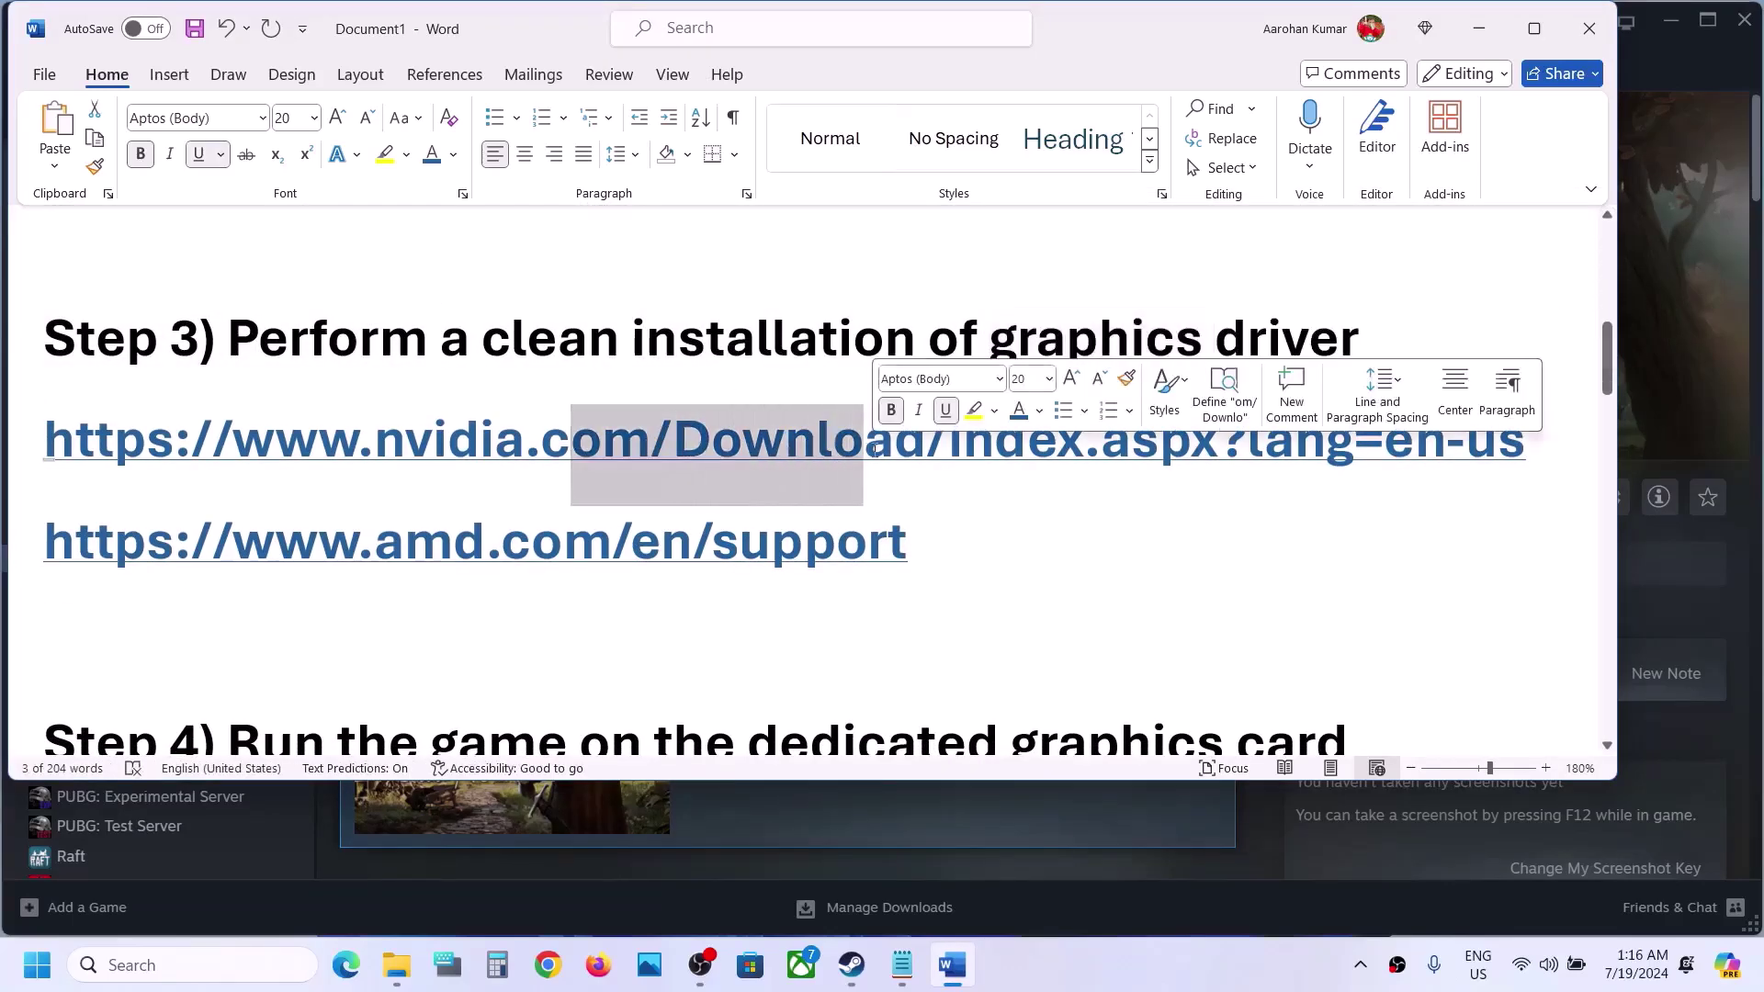
pyautogui.moveTo(454, 541); pyautogui.dragTo(768, 542)
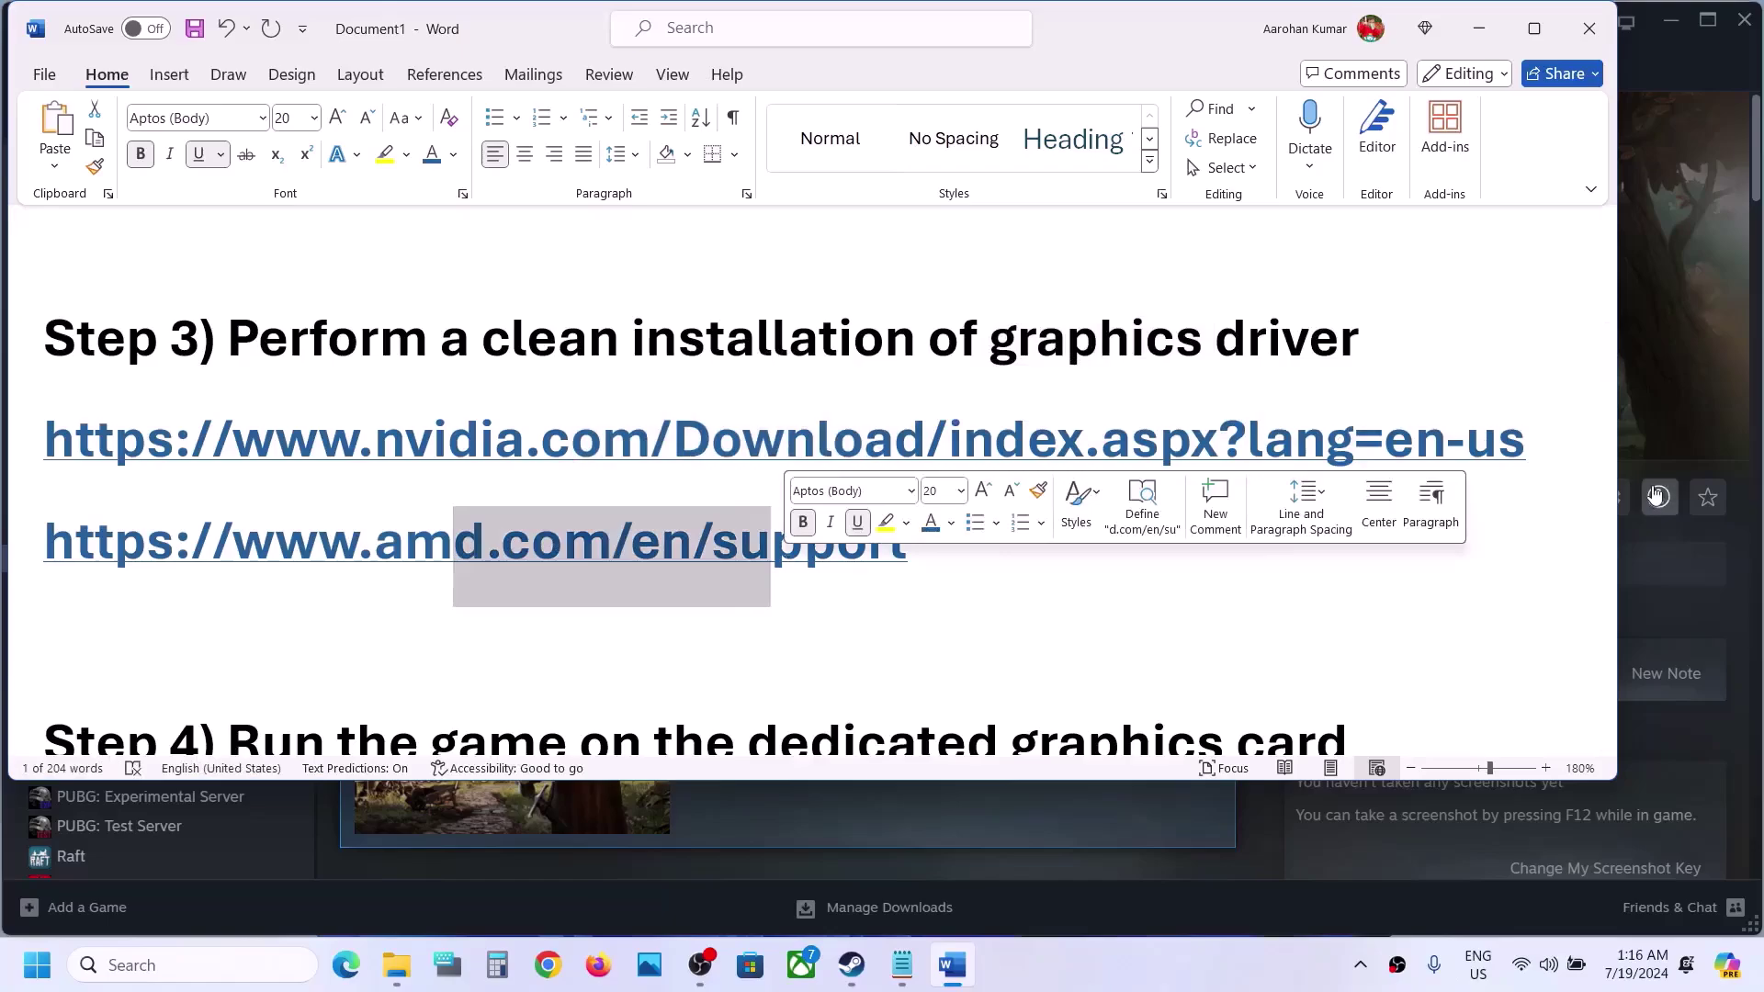
pyautogui.click(1640, 405)
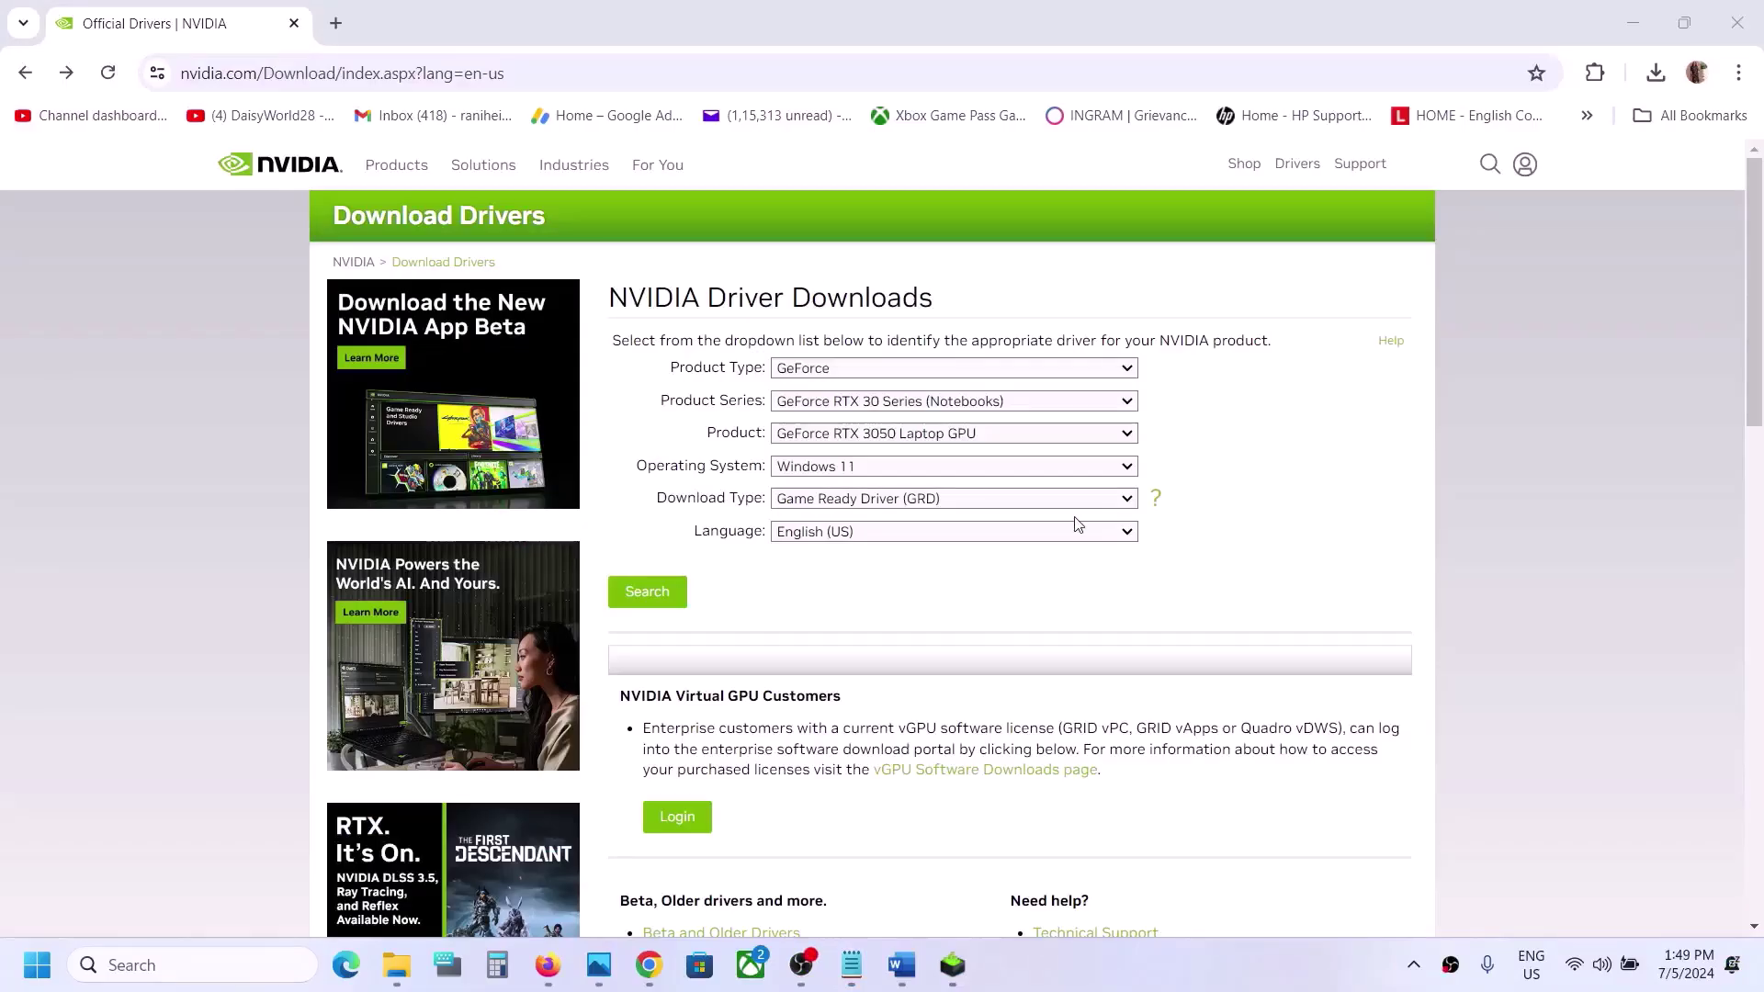
# Search for the GeForce RTX 30 (Notebooks) RTX 3050 Laptop GPU driver on Windows 11, Game Ready
pyautogui.click(871, 371)
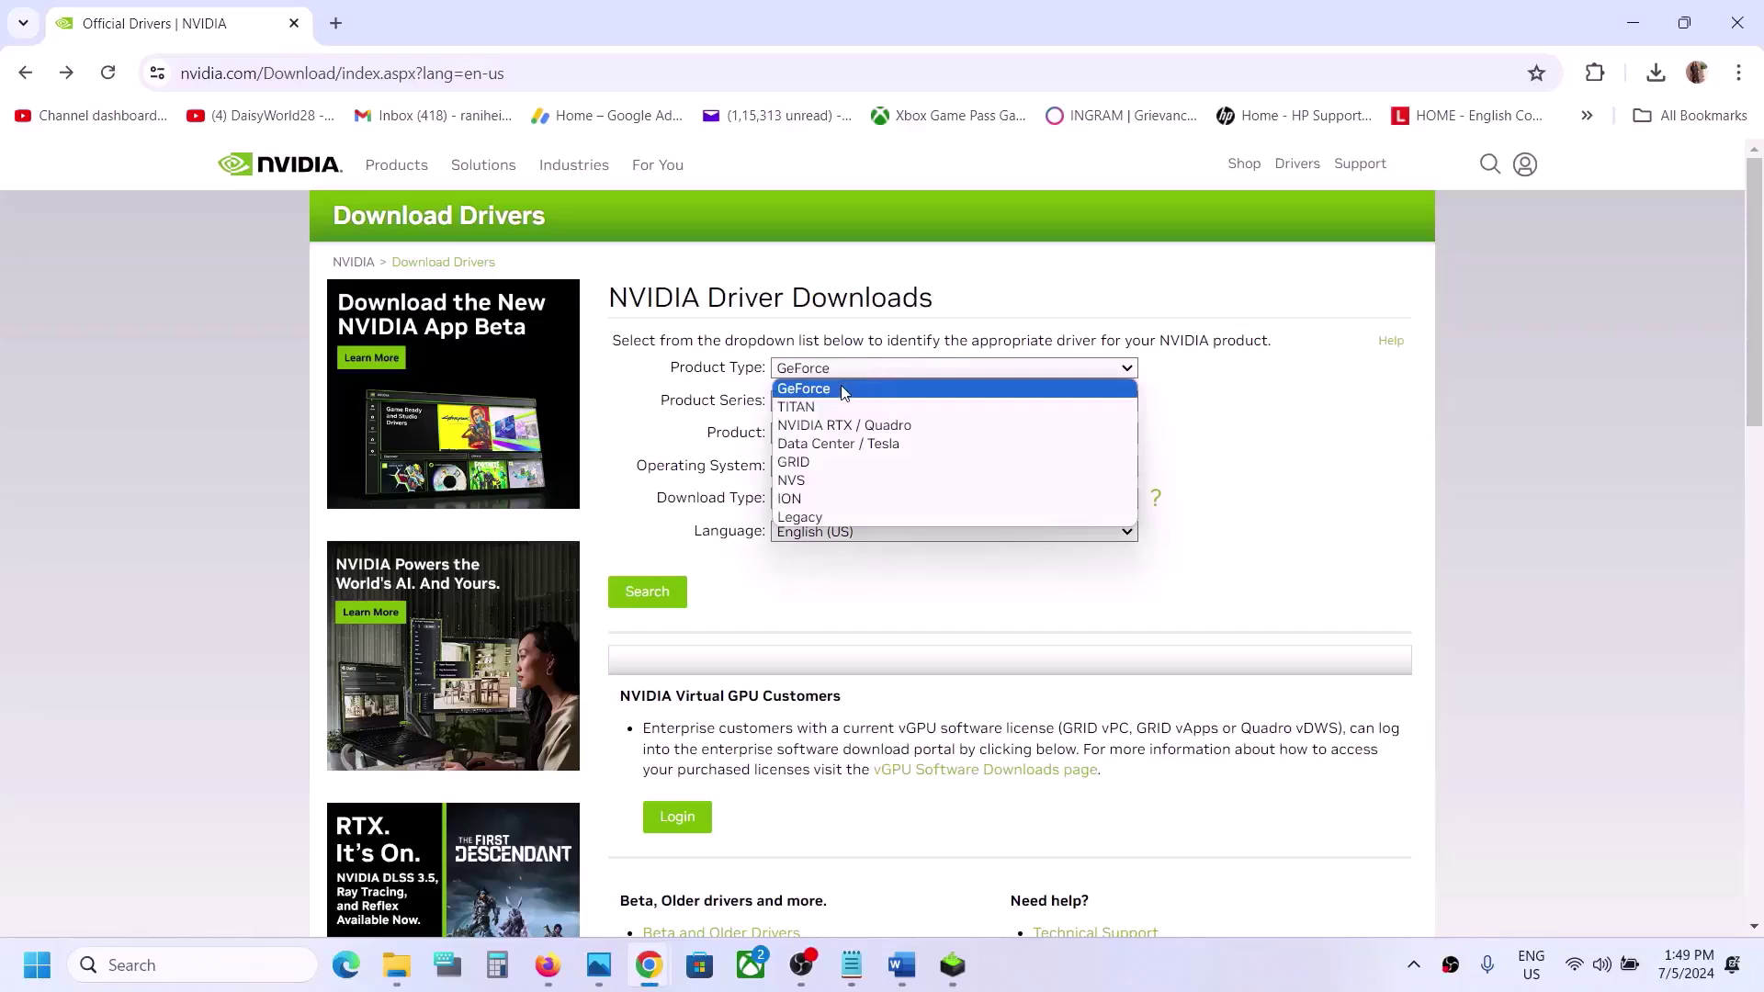
pyautogui.click(841, 392)
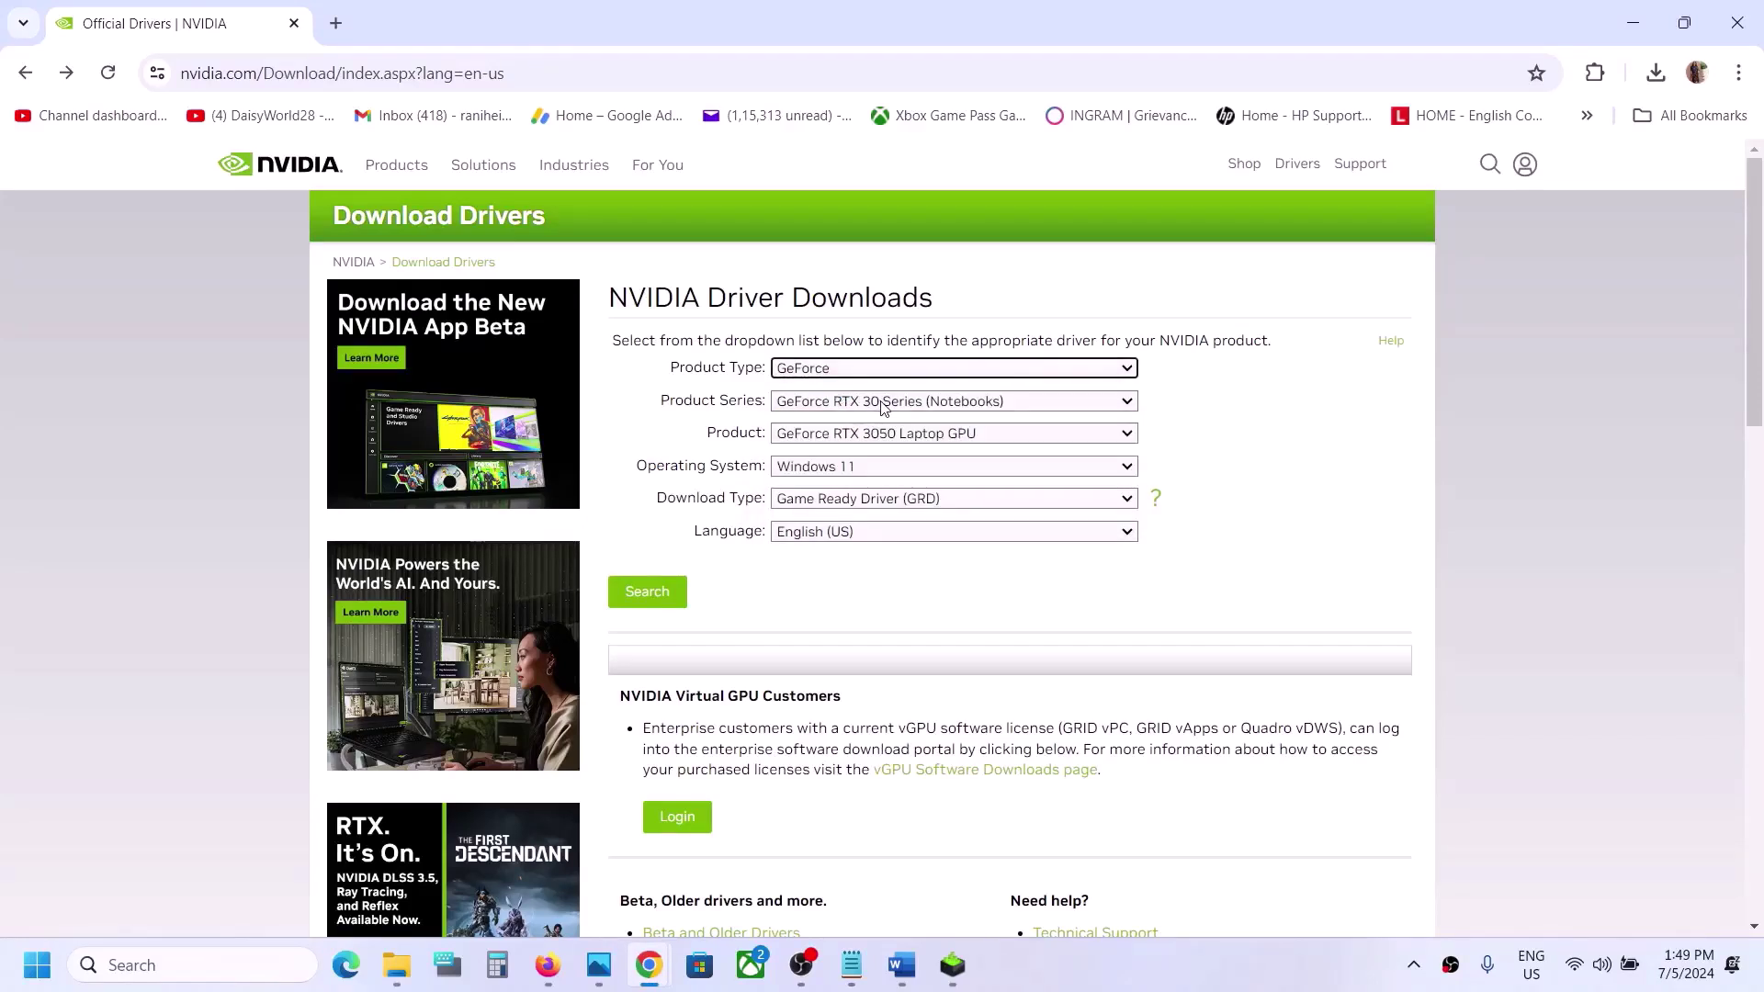
pyautogui.click(881, 405)
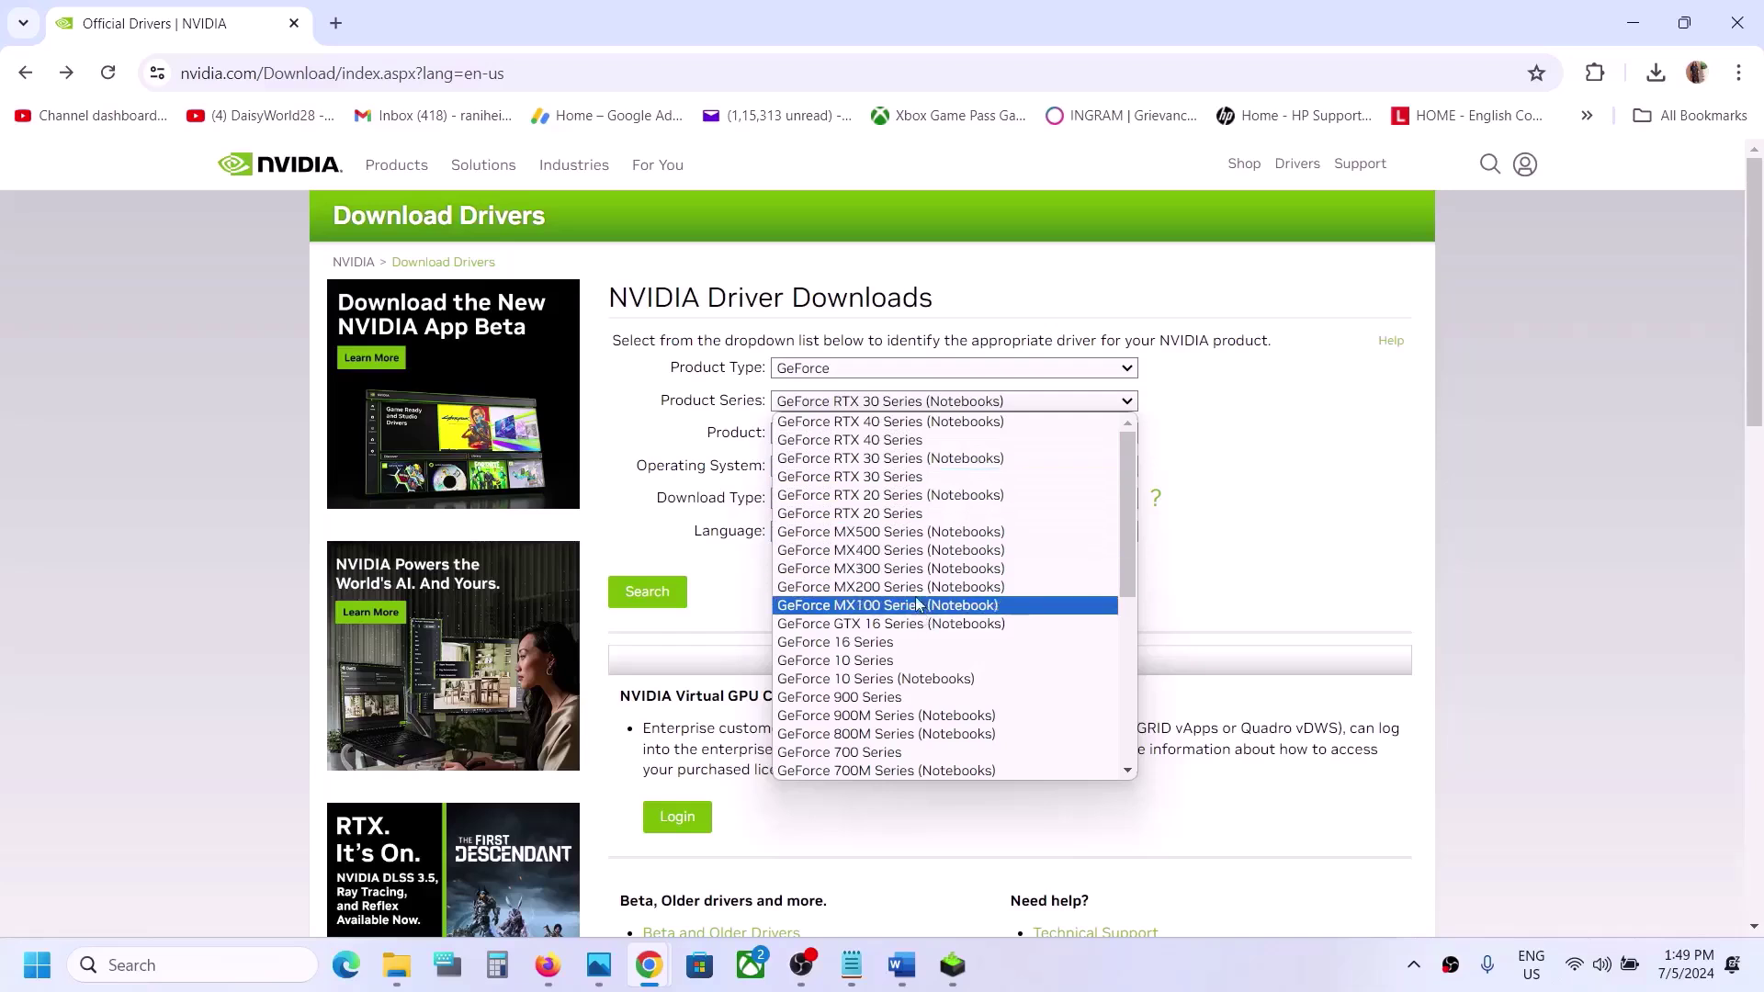
pyautogui.click(925, 461)
pyautogui.click(963, 435)
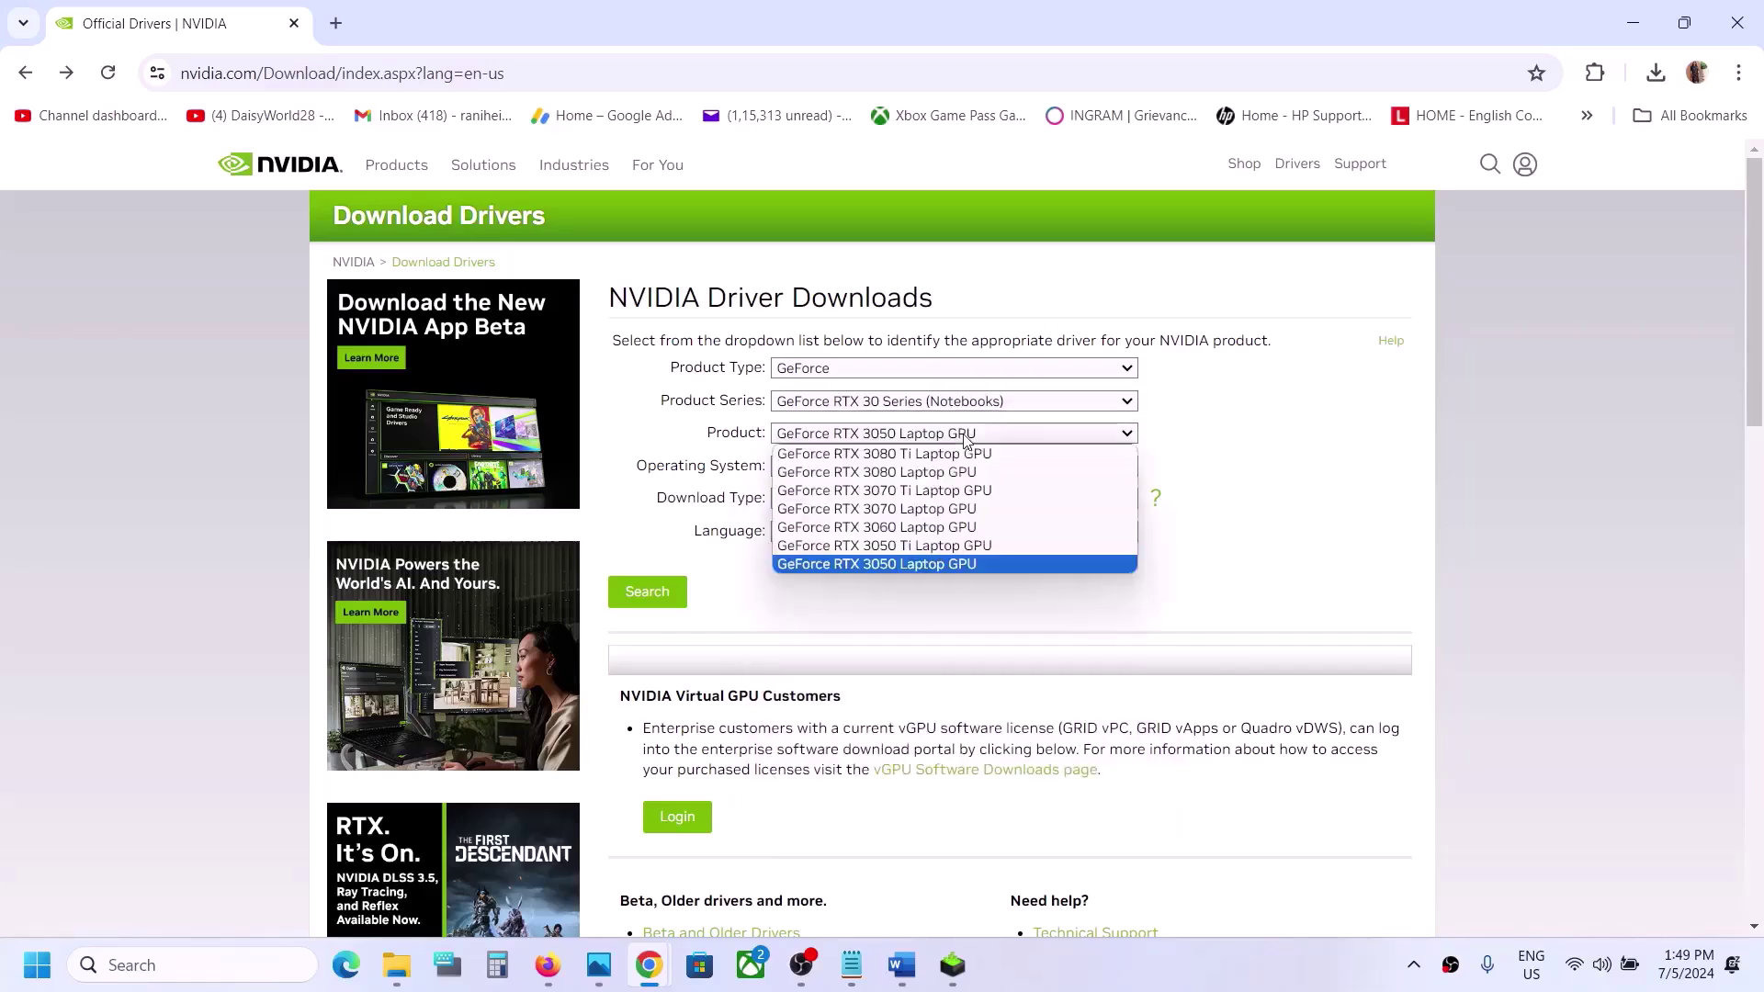
pyautogui.click(920, 570)
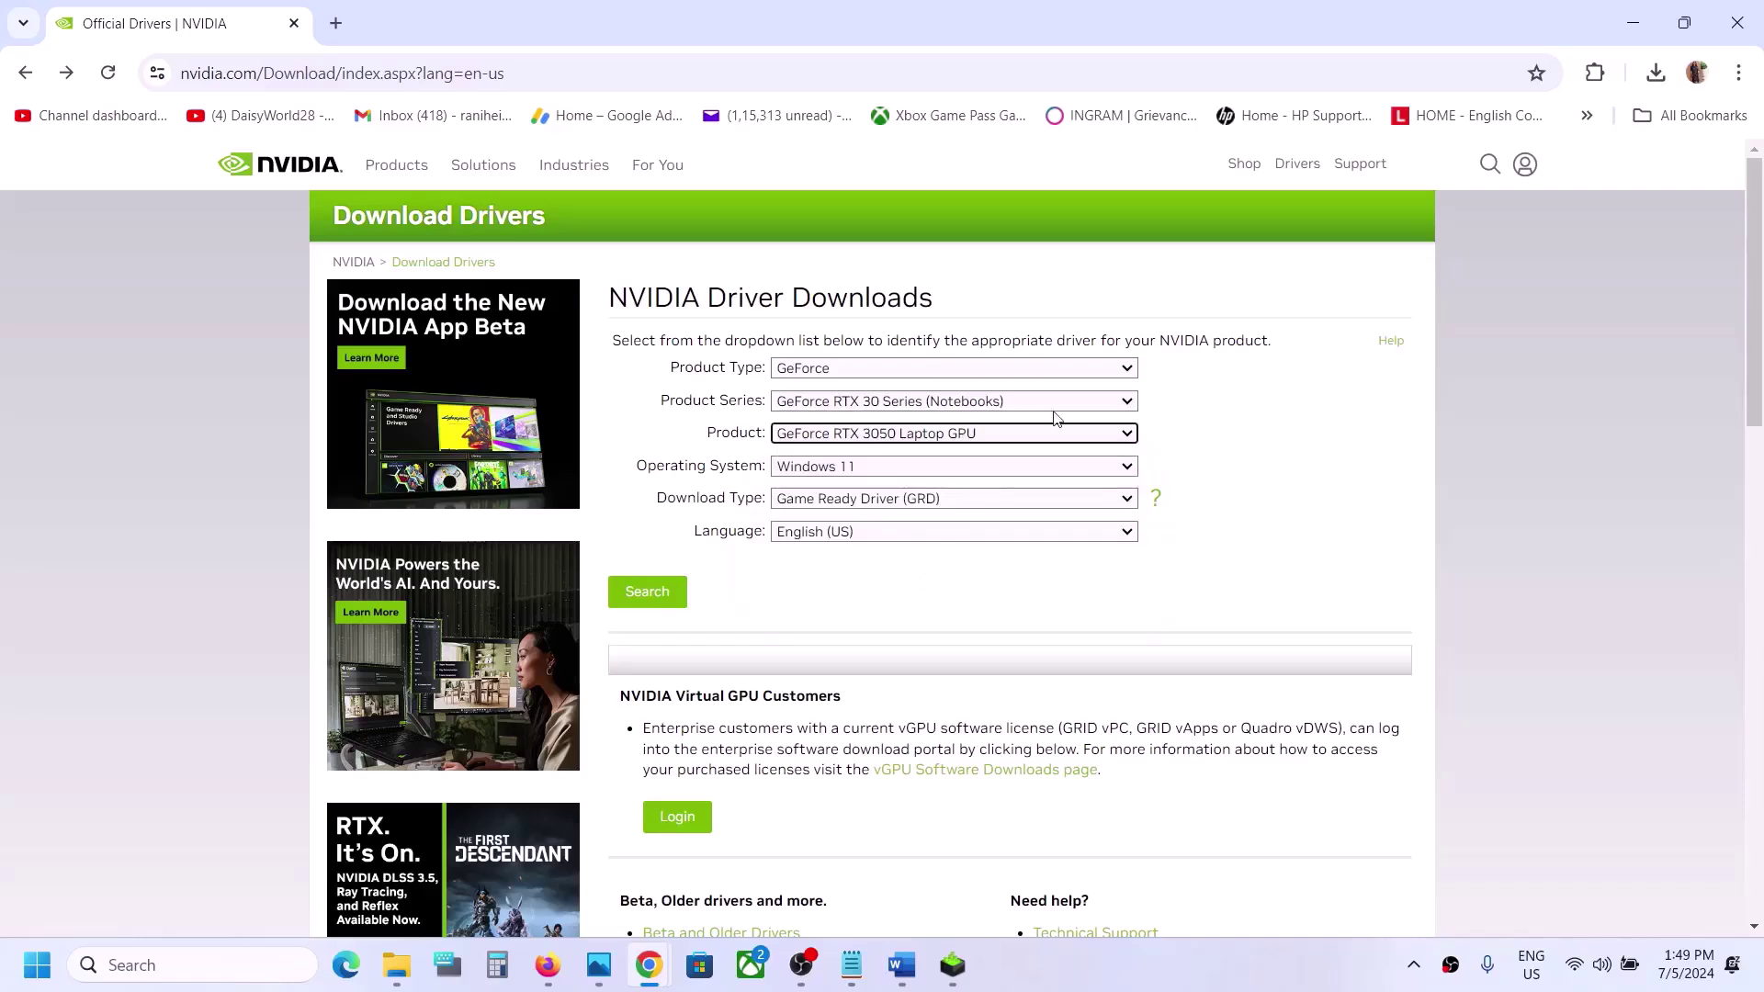
pyautogui.click(915, 470)
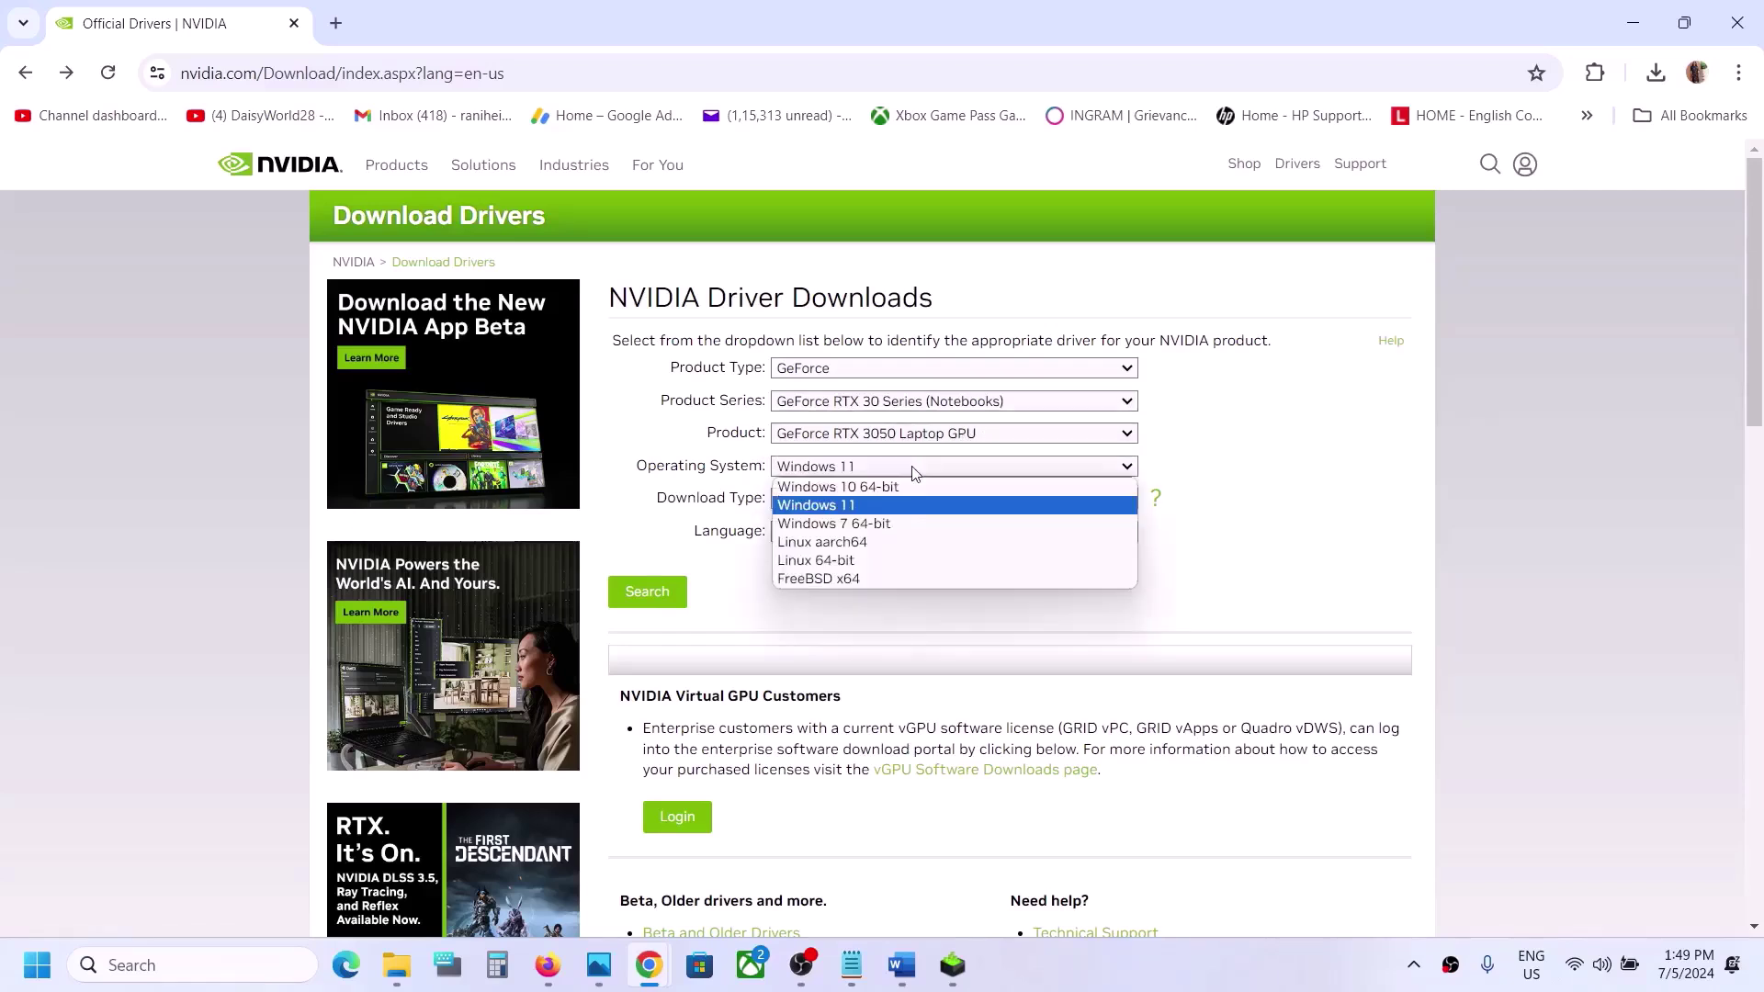
pyautogui.click(855, 506)
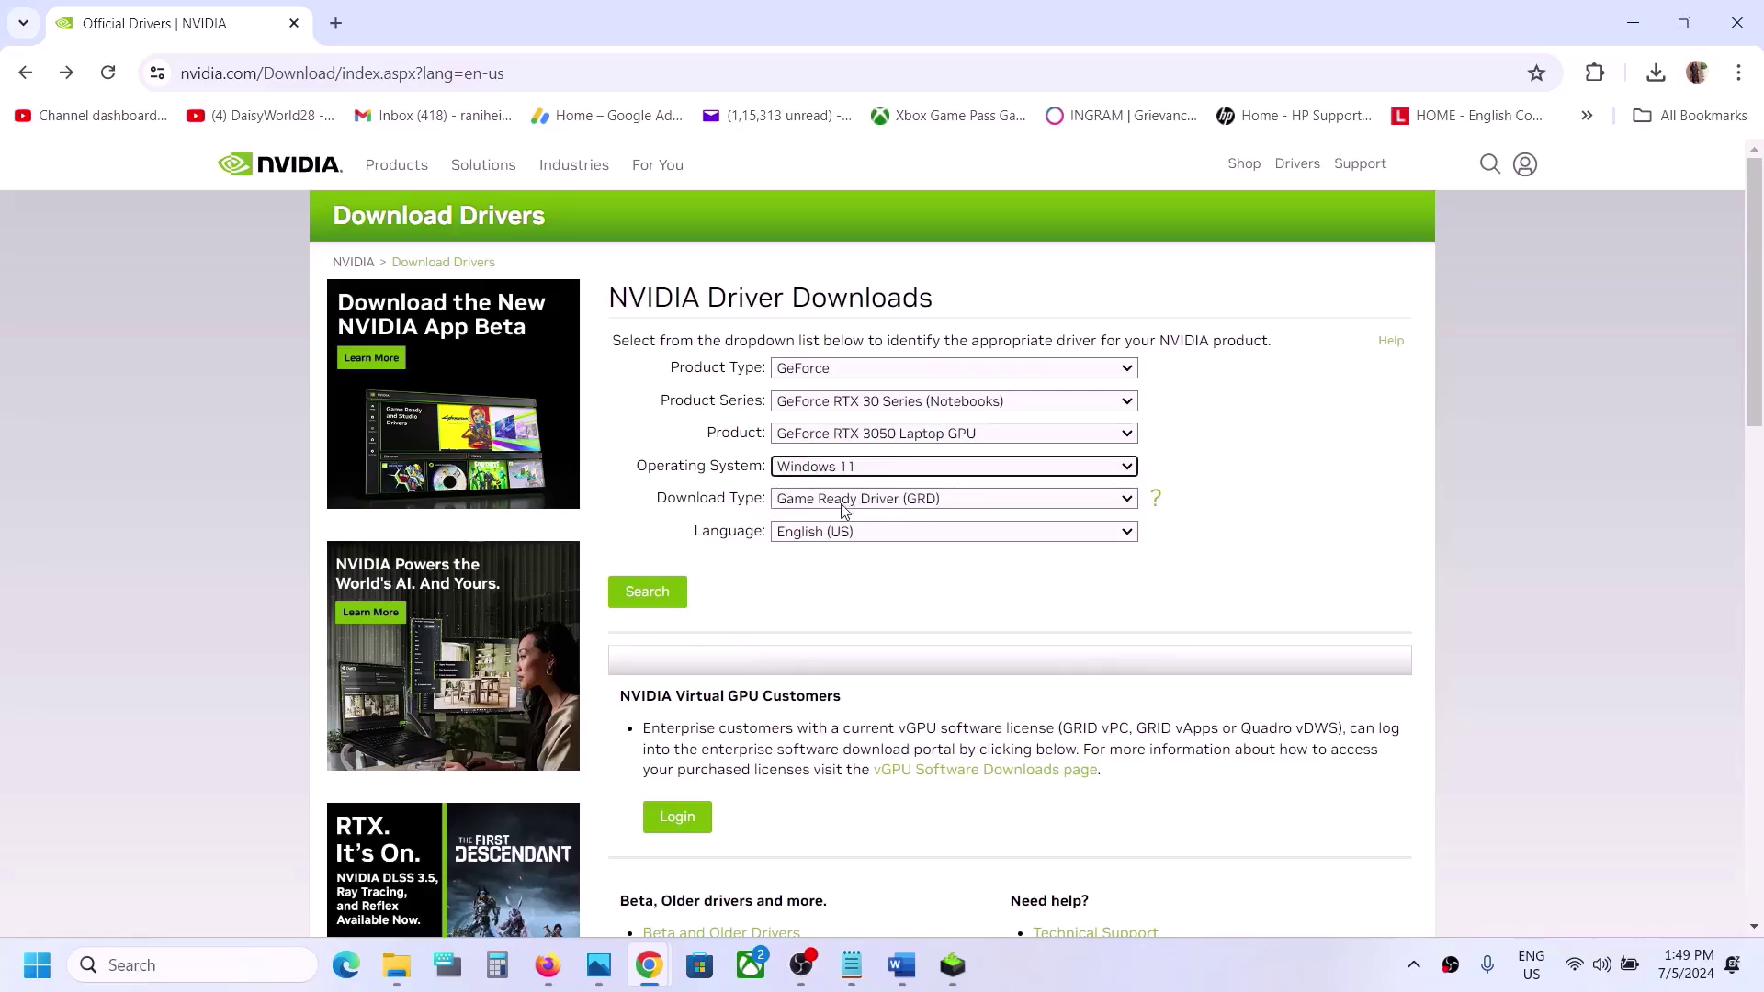
pyautogui.click(838, 503)
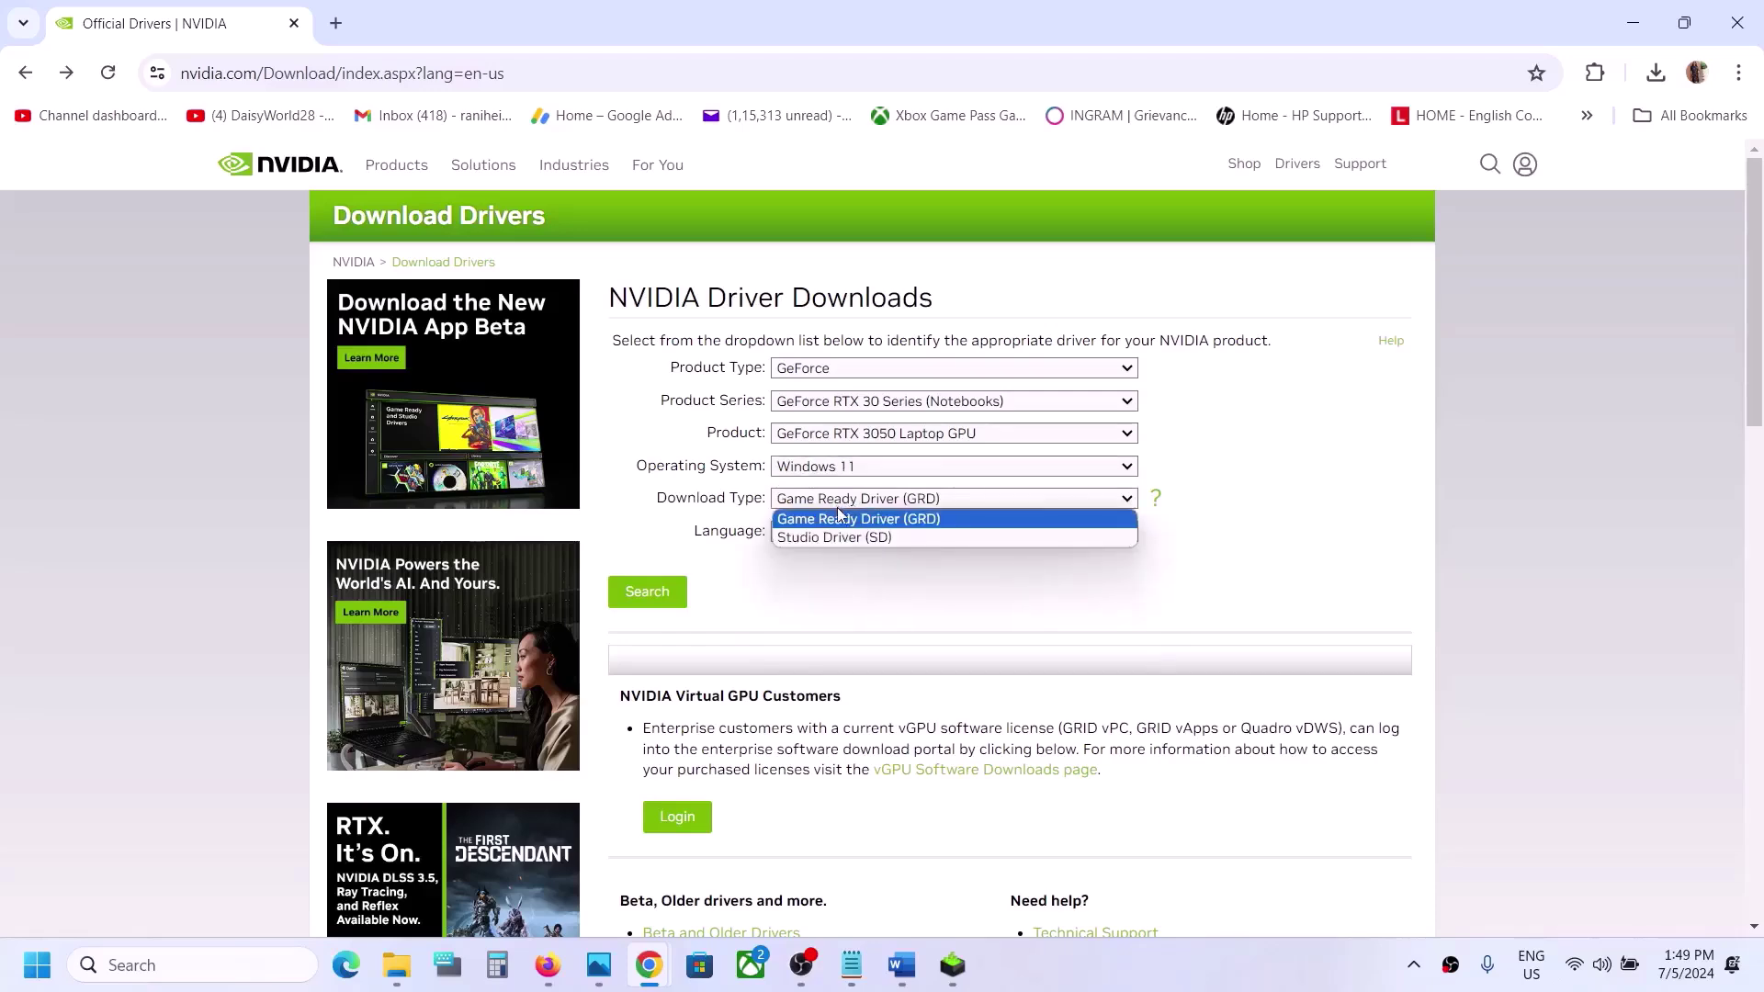
pyautogui.click(838, 520)
pyautogui.click(643, 595)
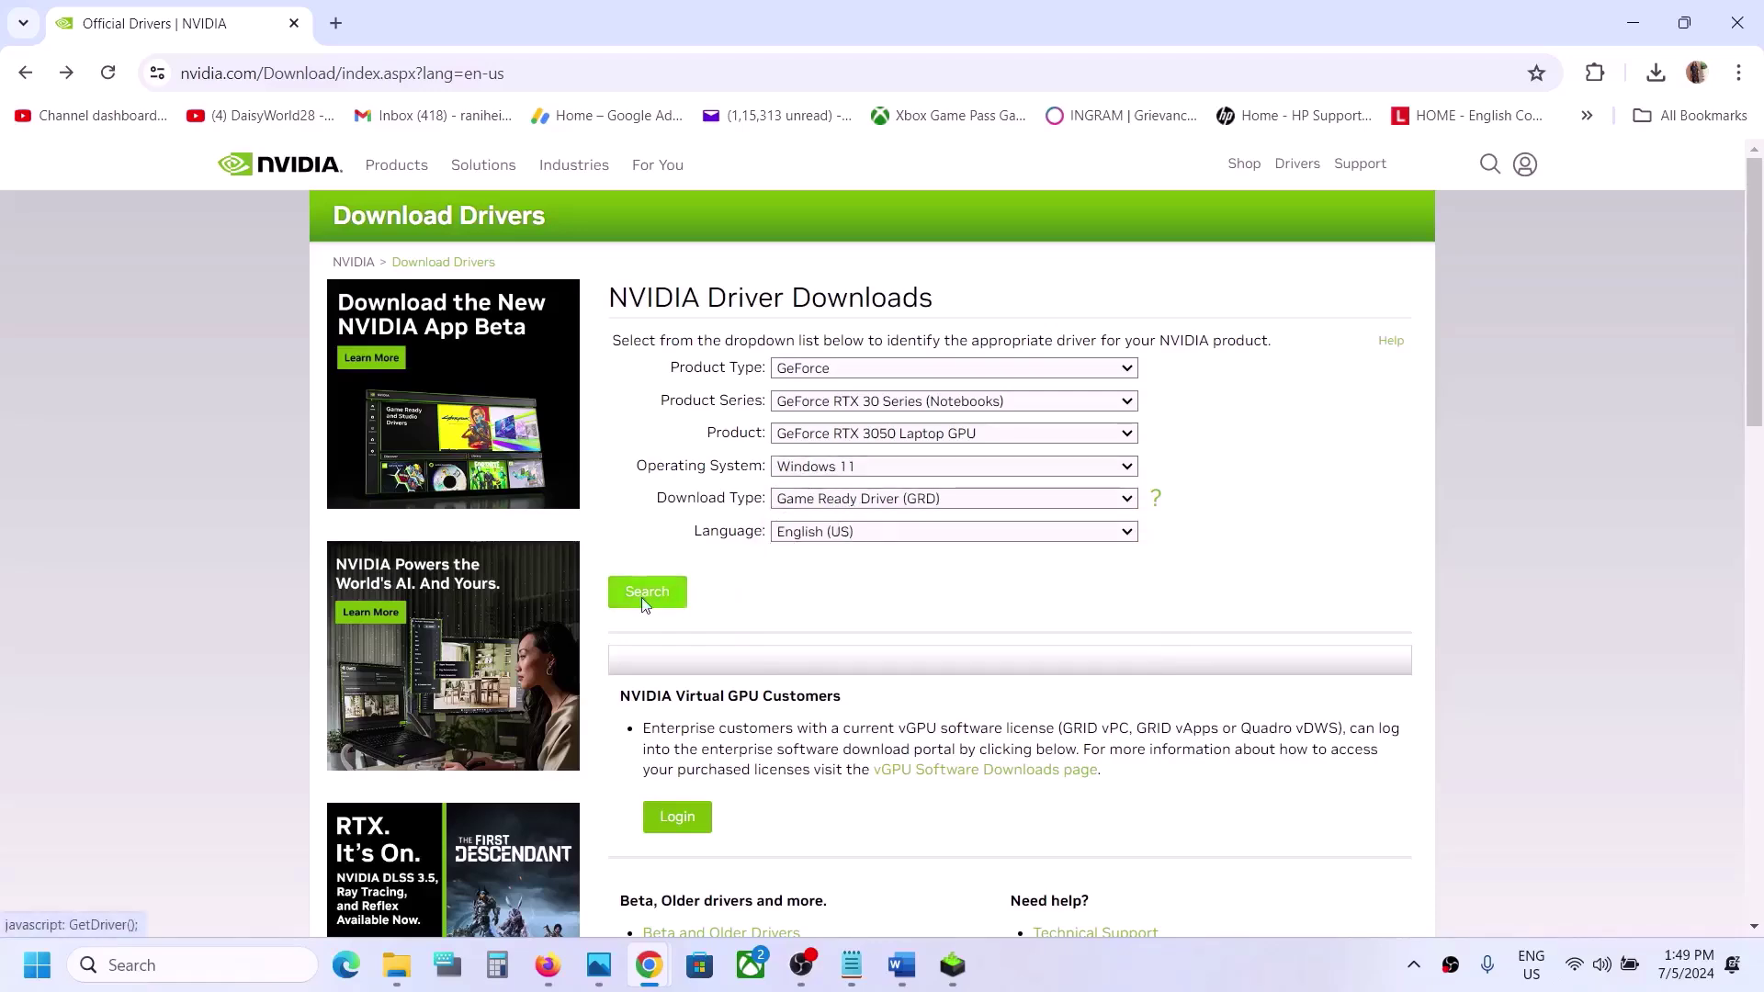
# Download the 556.12 Game Ready driver and bring up the NVIDIA installer
pyautogui.click(666, 479)
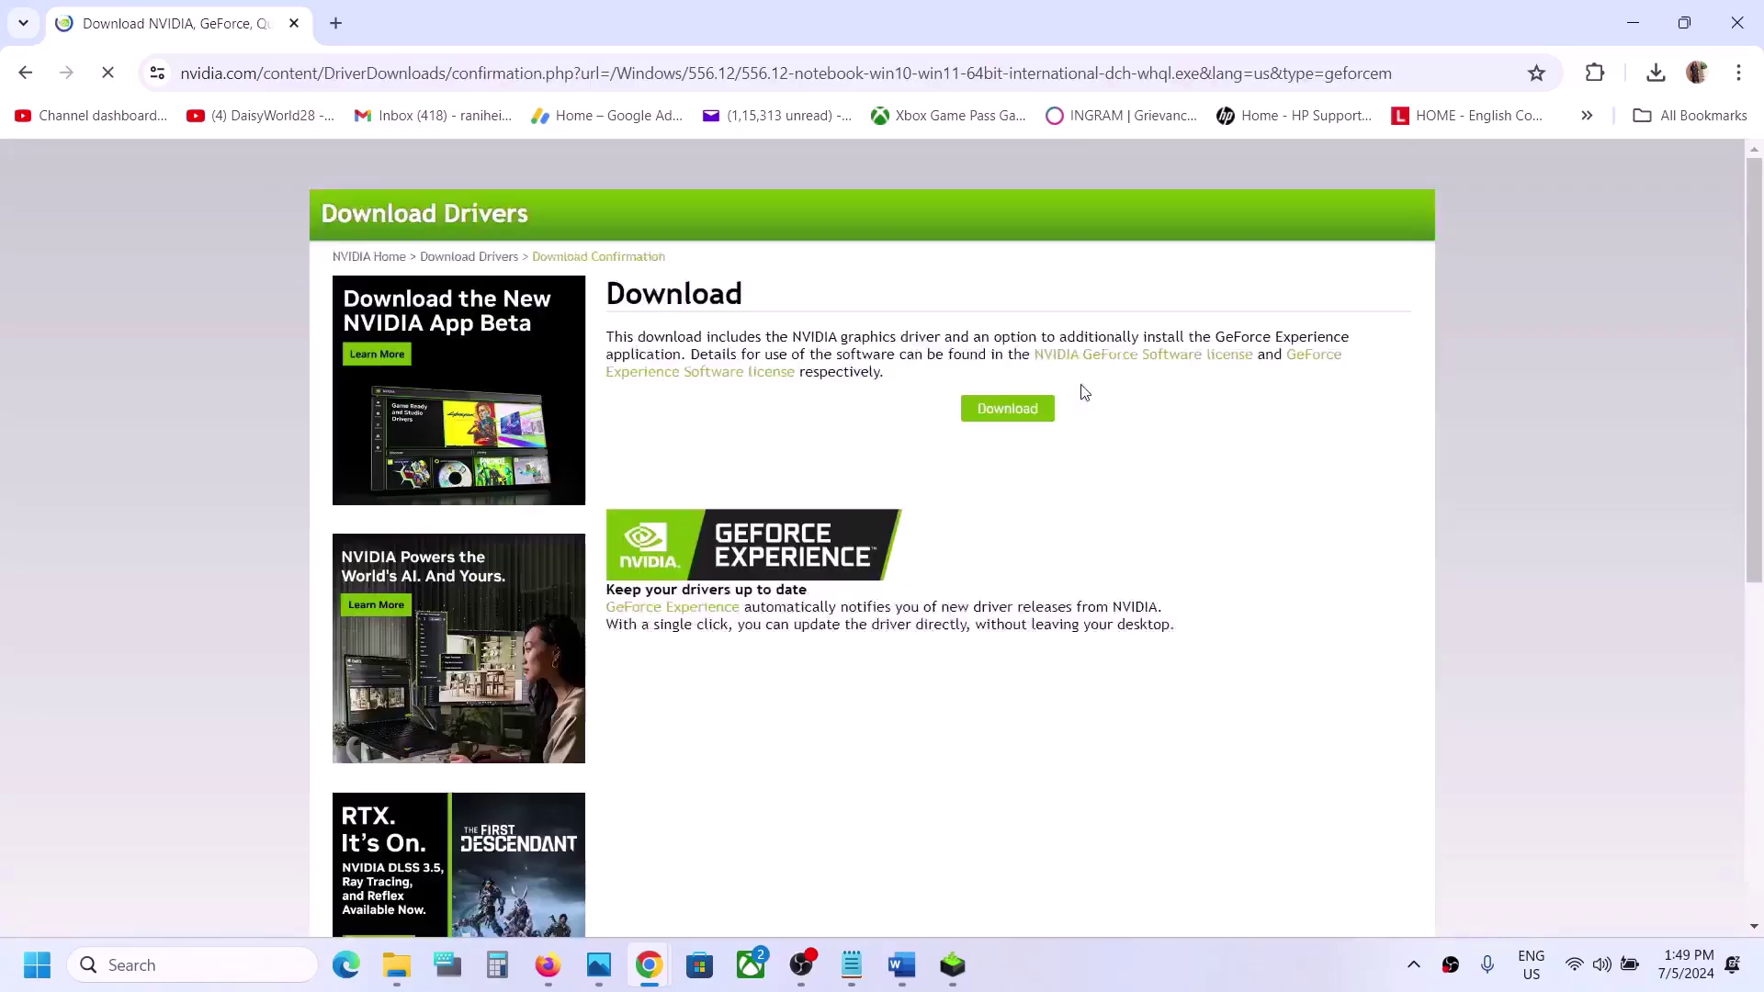
pyautogui.click(1027, 422)
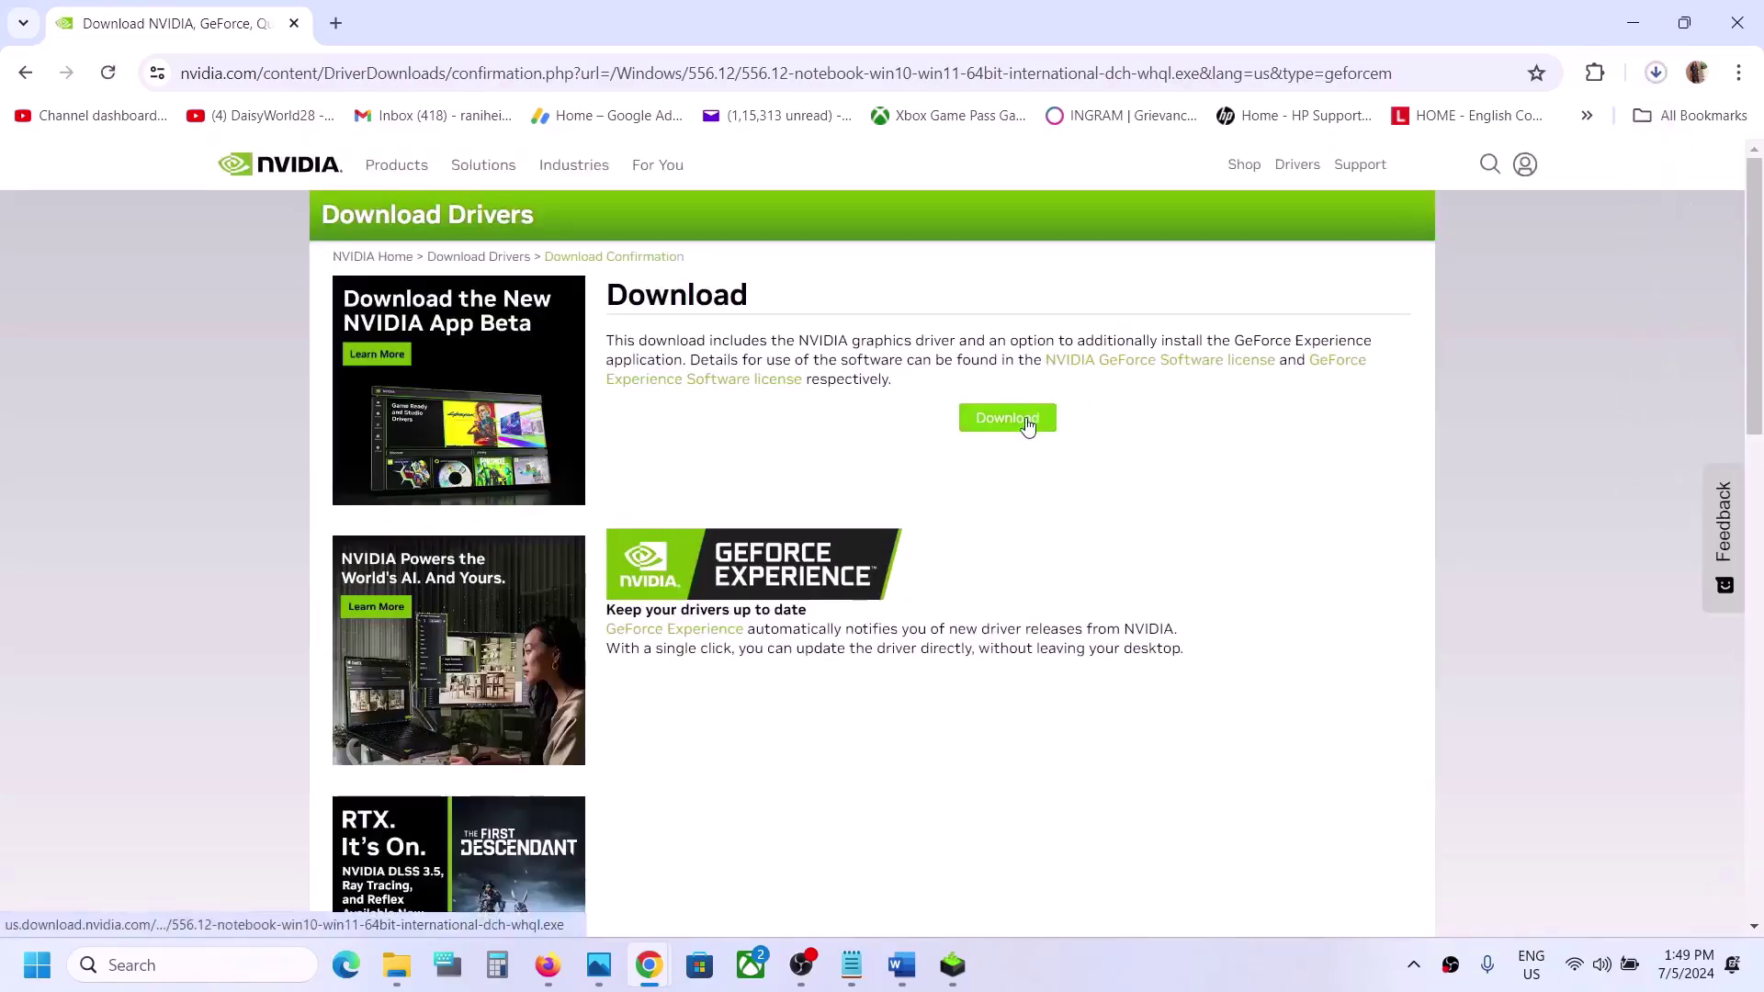
pyautogui.click(1655, 73)
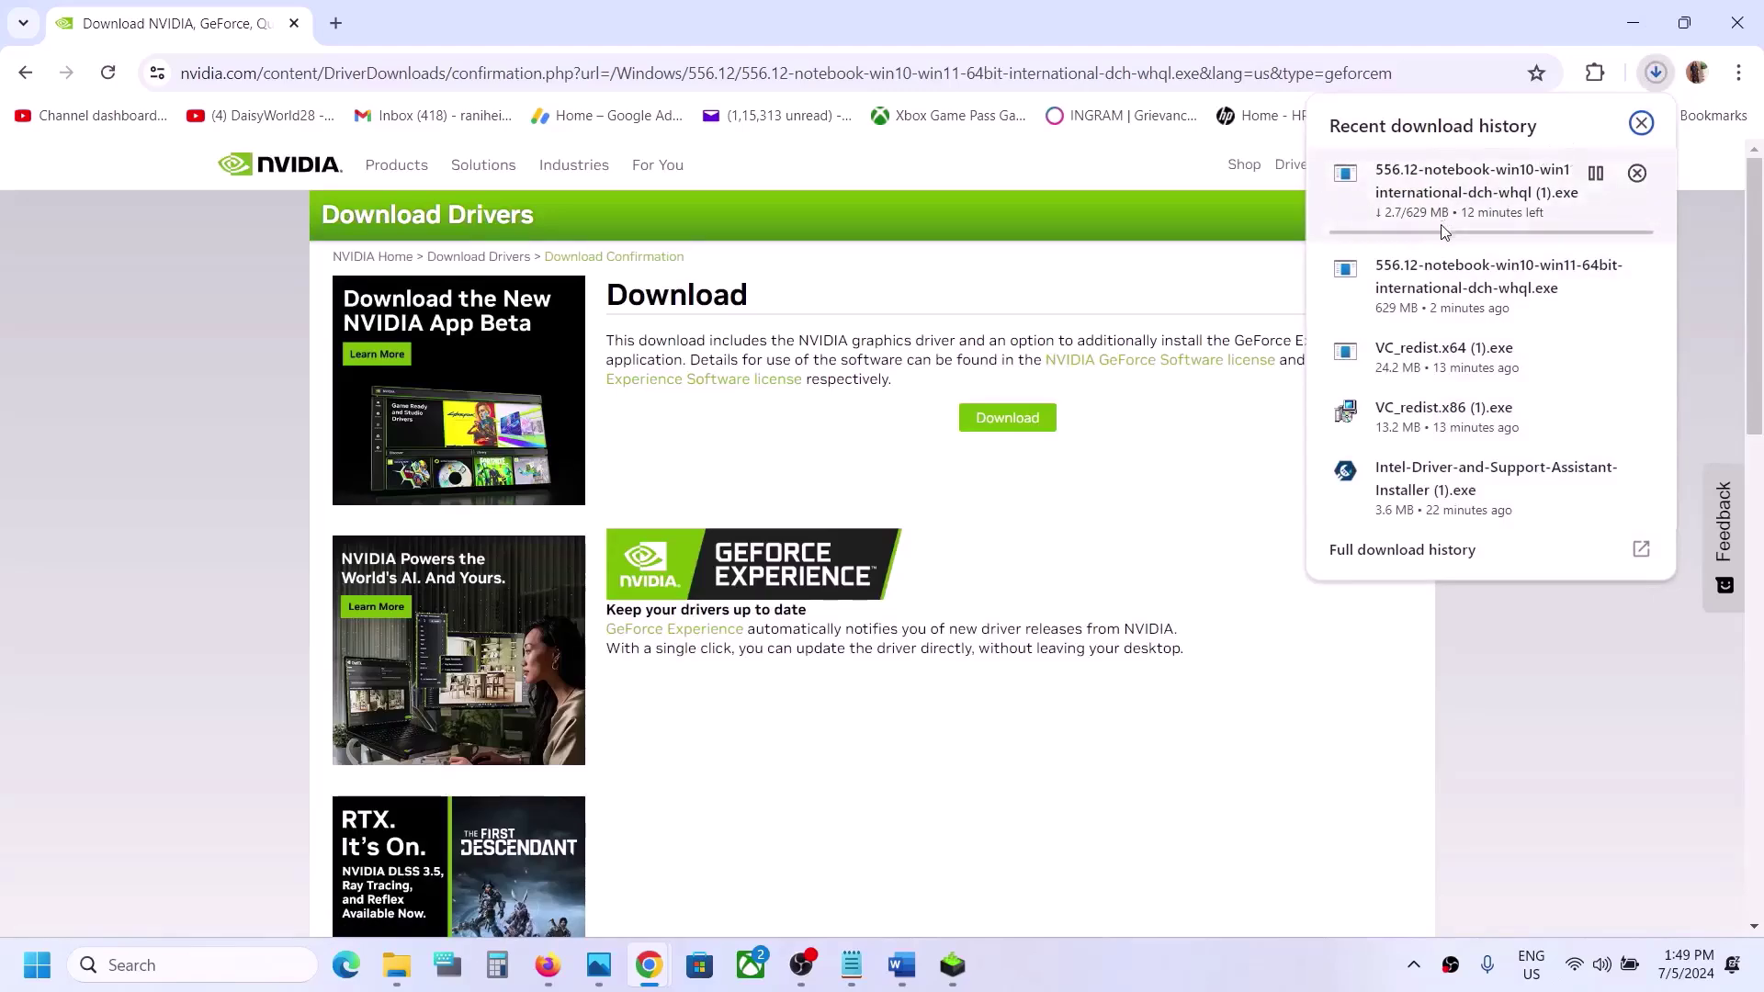
pyautogui.click(953, 965)
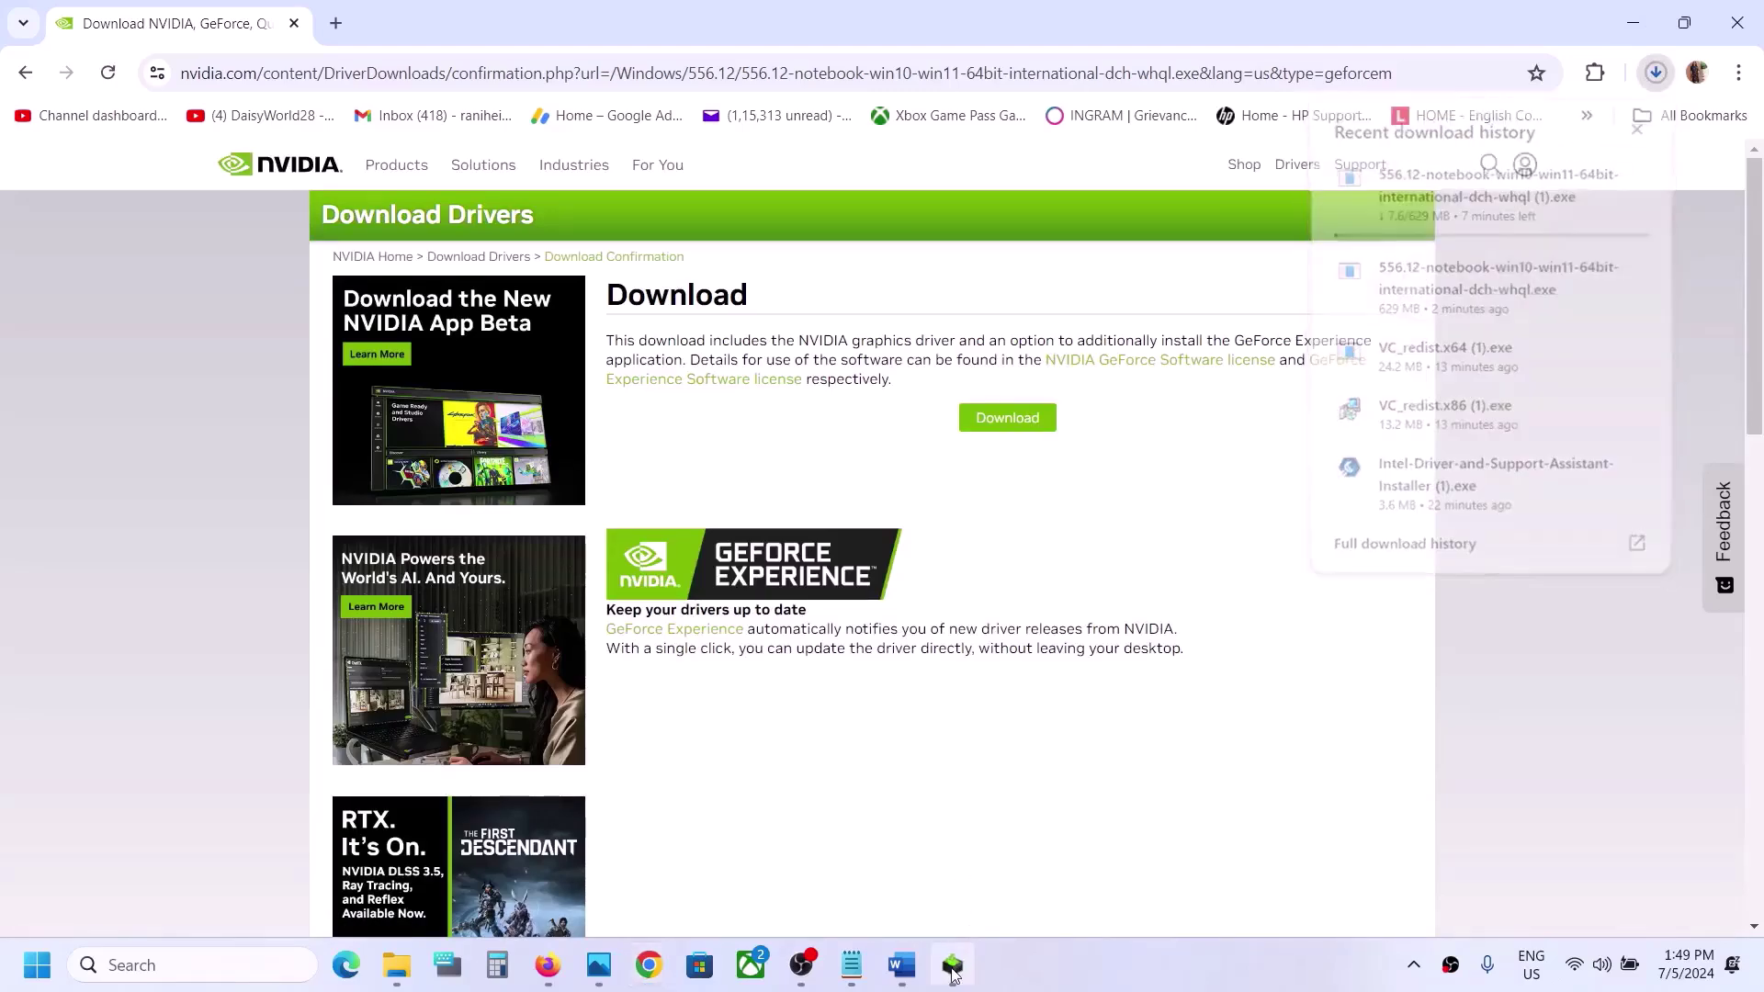
# Accept the licence and start a Custom clean installation of the 556.12 driver without restarting
pyautogui.click(930, 692)
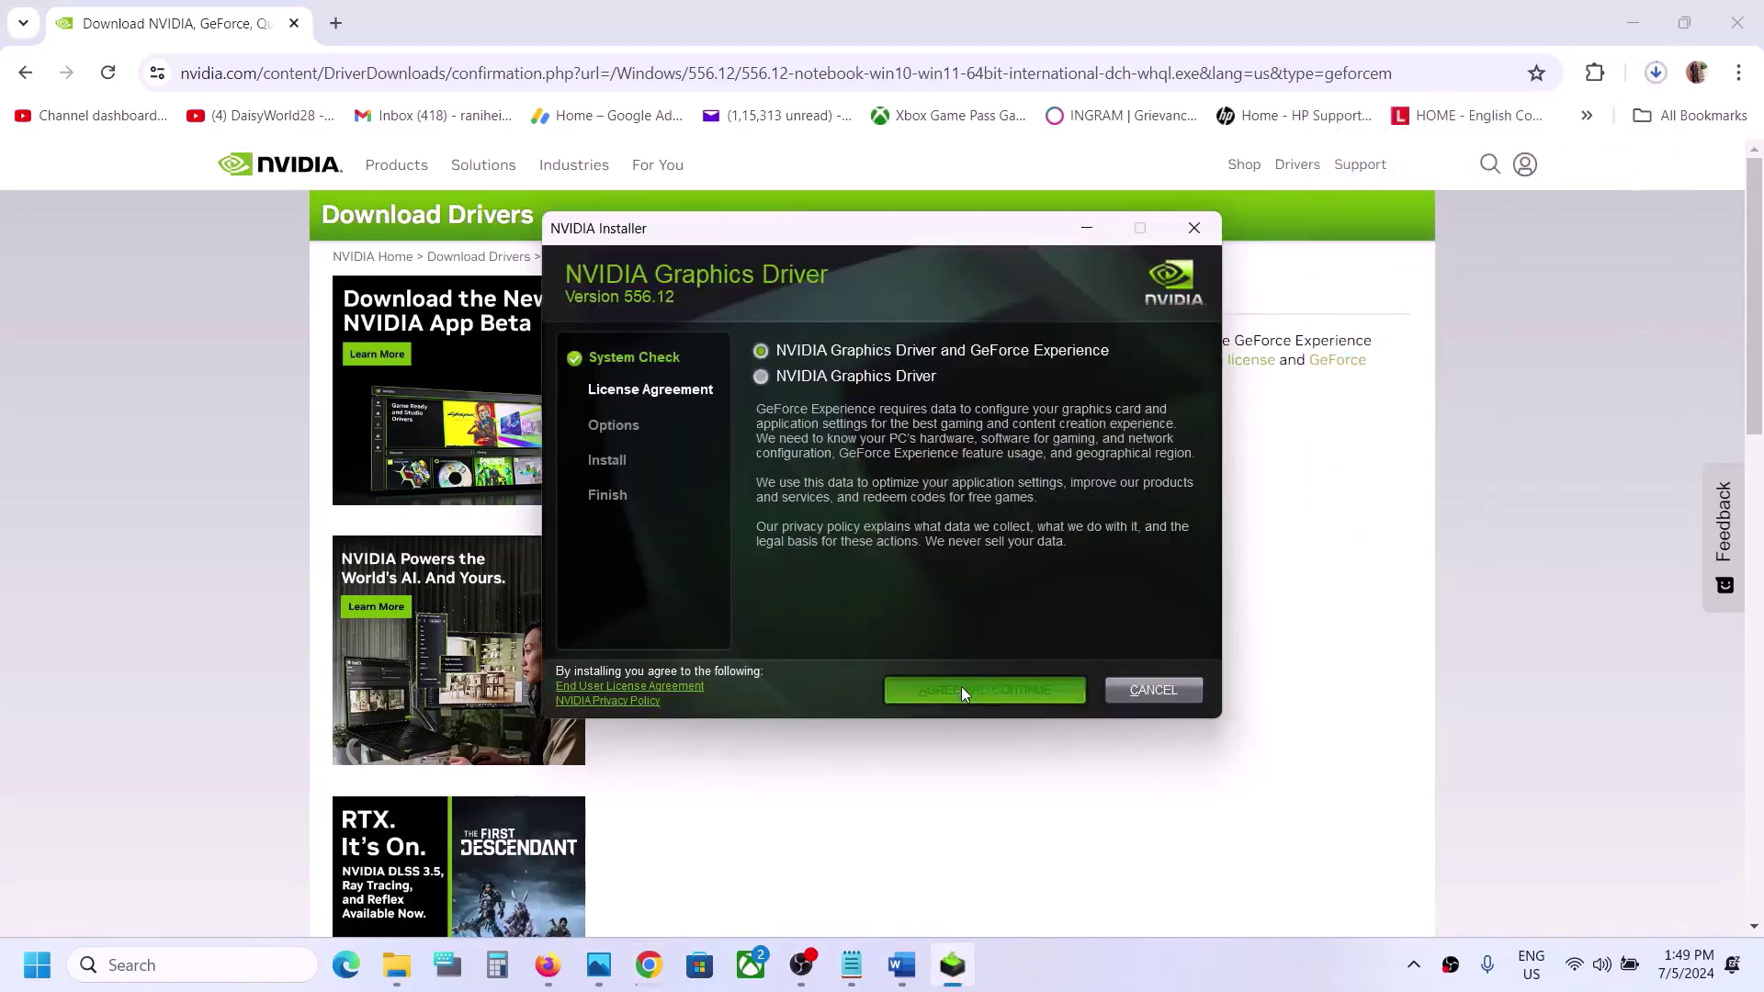
pyautogui.click(812, 487)
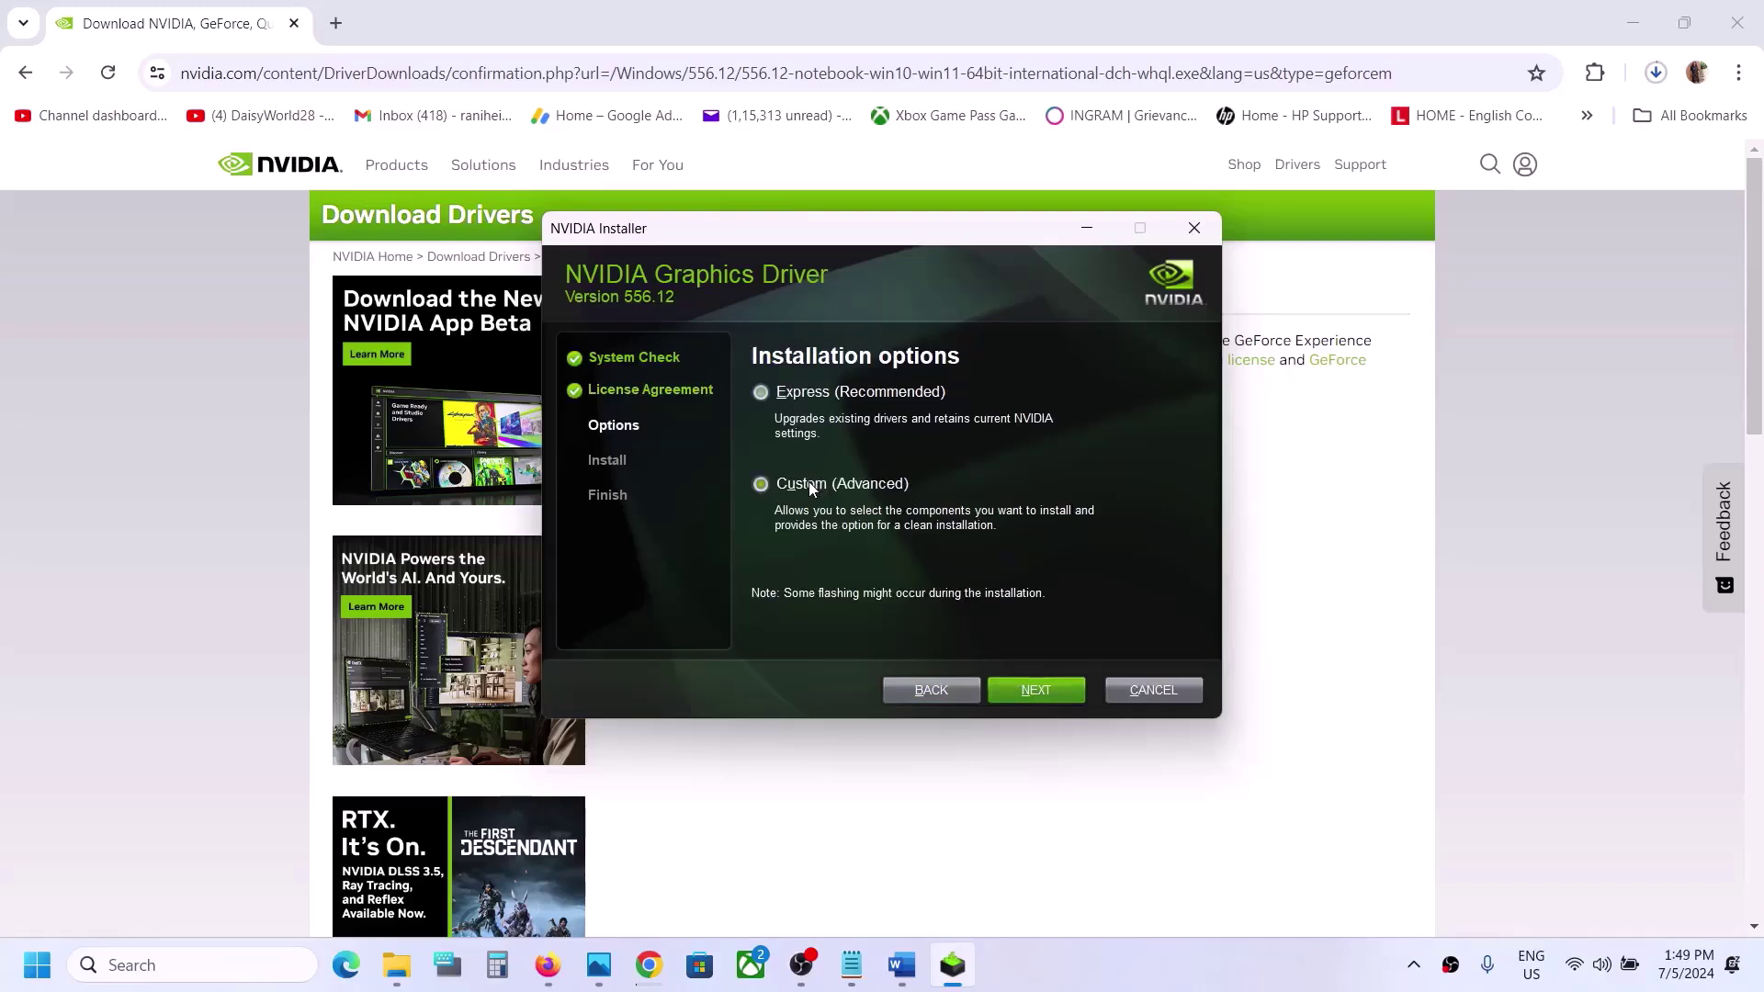
pyautogui.click(1027, 700)
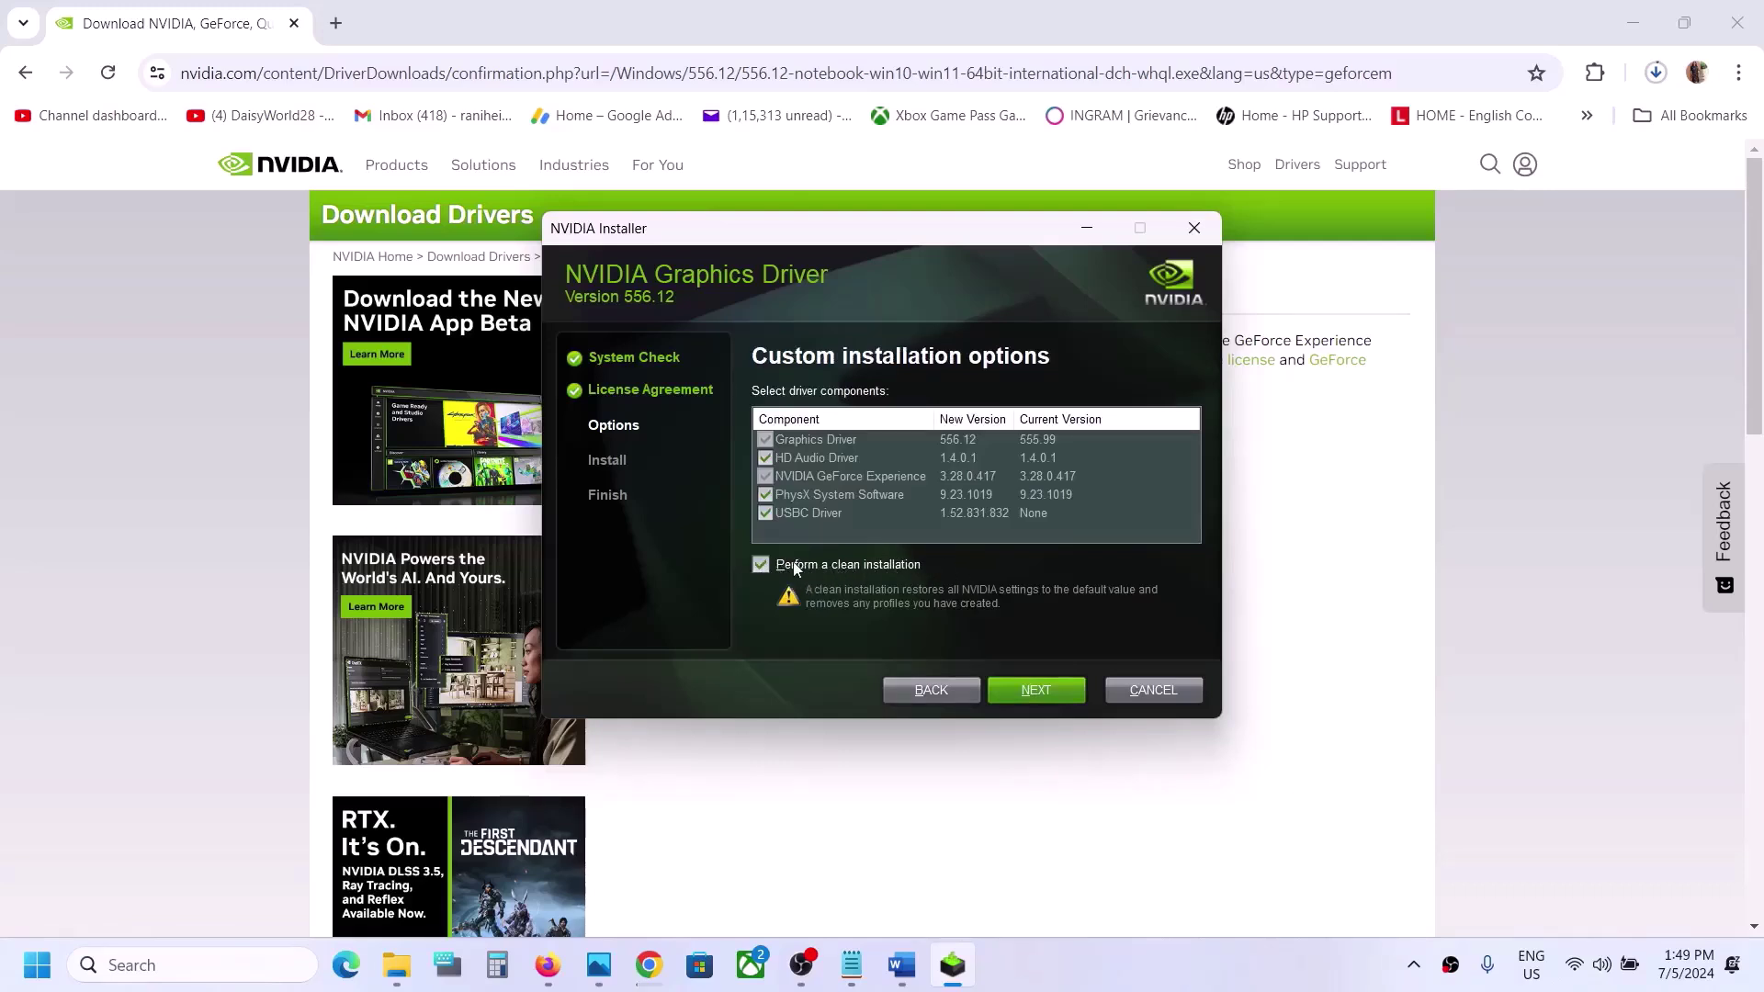
pyautogui.click(1036, 690)
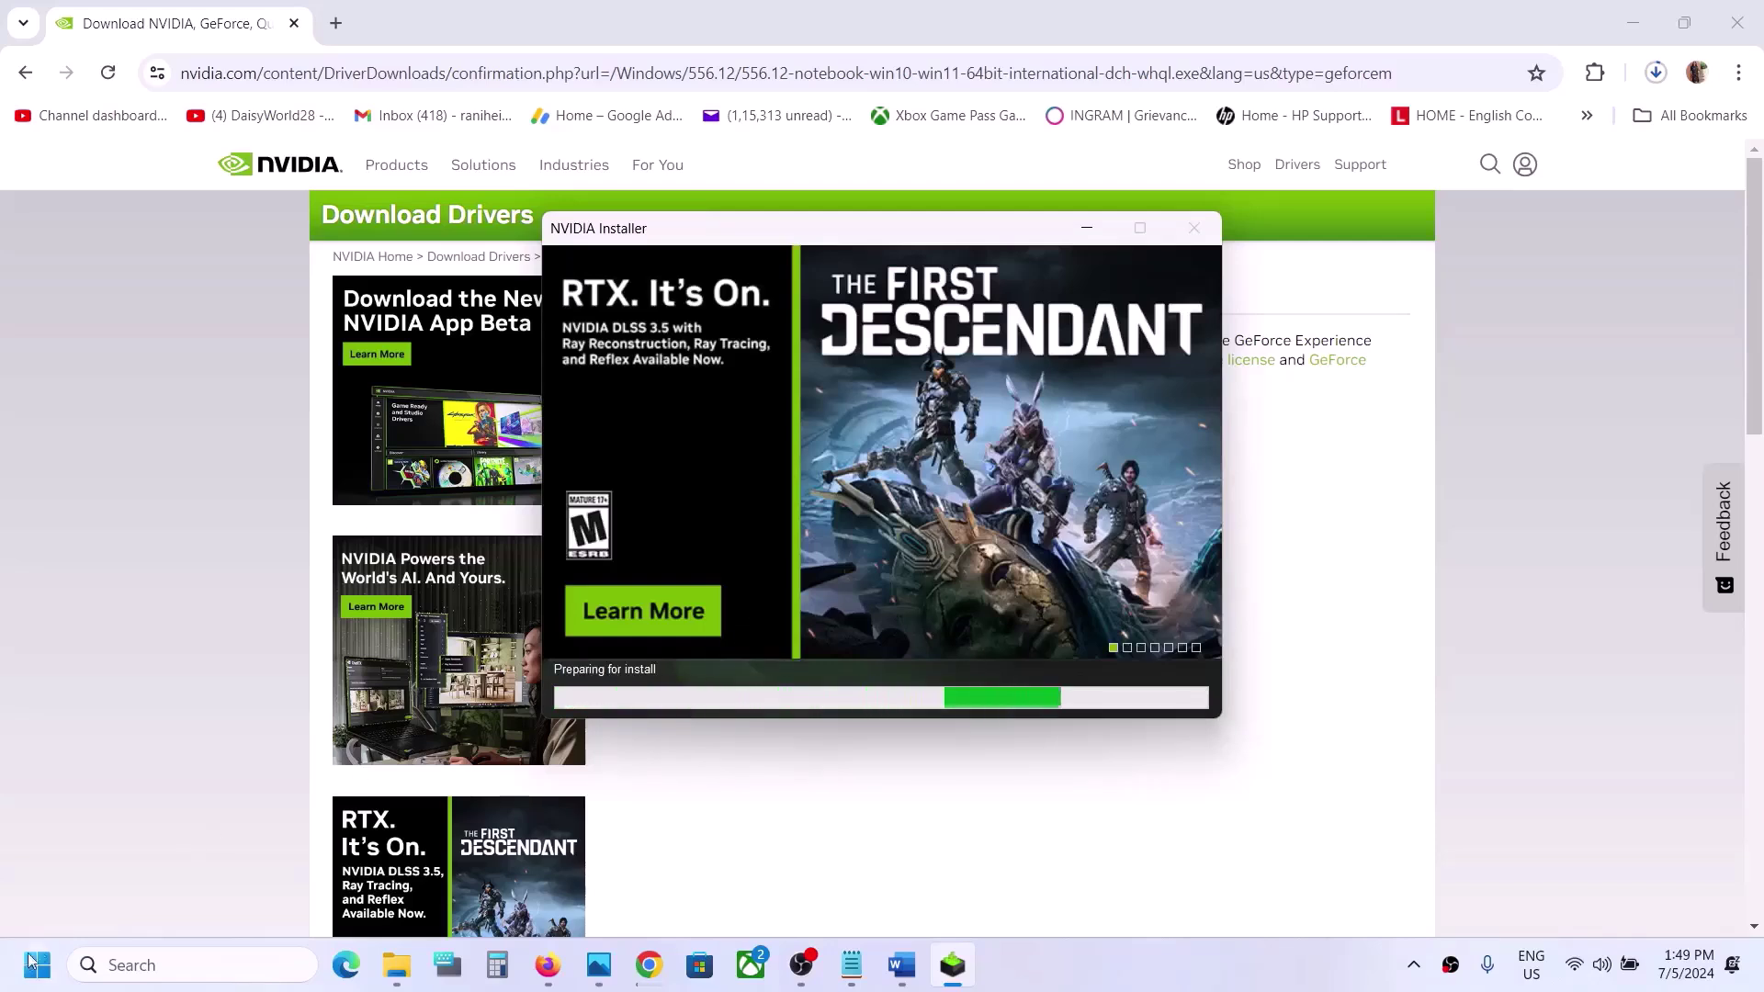
pyautogui.press('super')
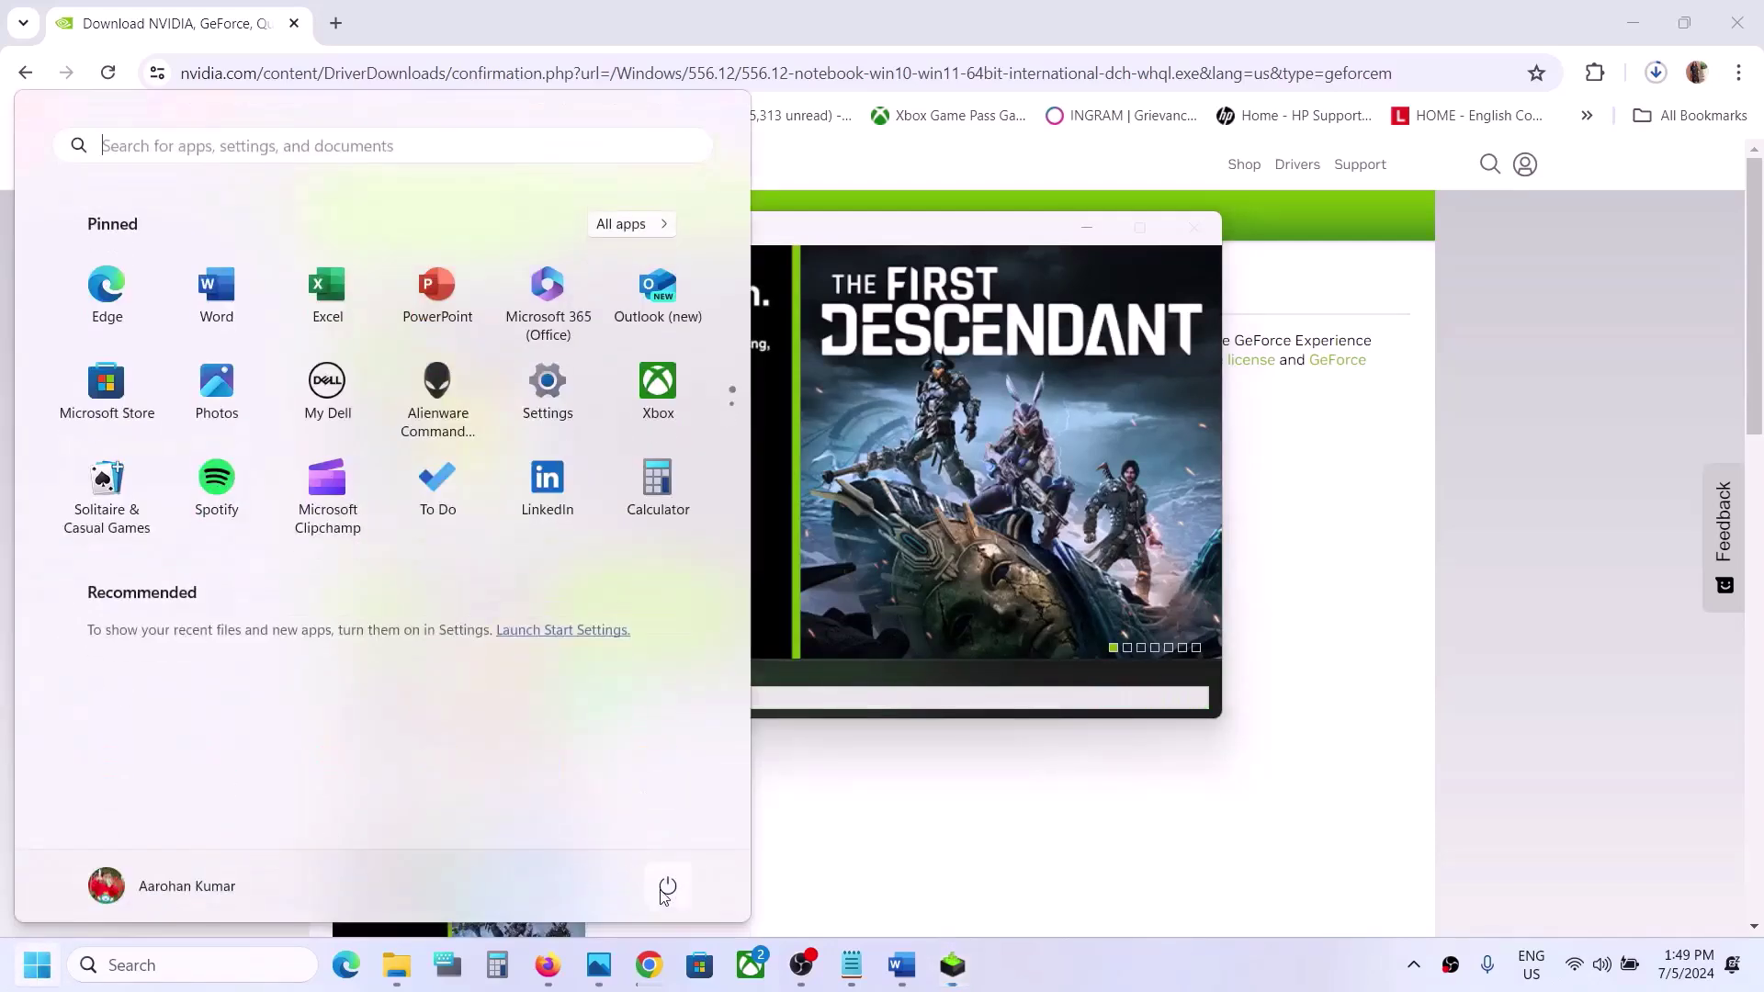
pyautogui.click(666, 886)
pyautogui.click(996, 636)
pyautogui.click(995, 636)
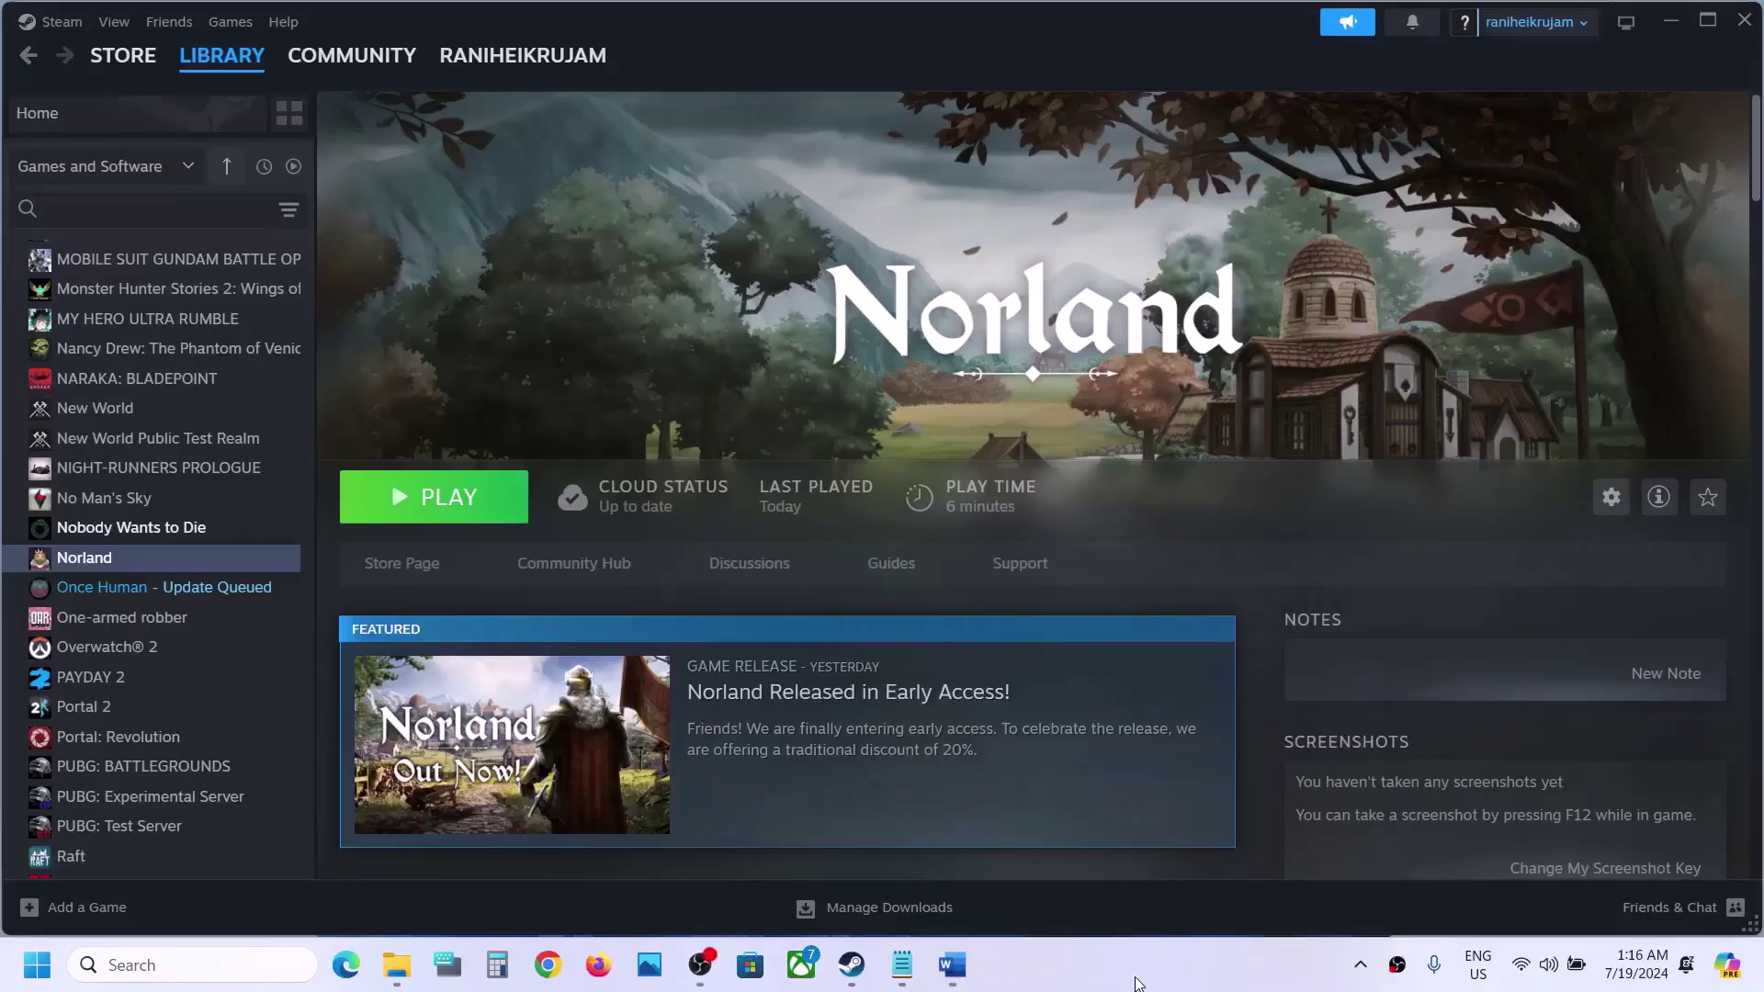
# Copy 'graphics' from Step 4 of the guide and search it to reach Graphics settings
pyautogui.click(955, 973)
pyautogui.scroll(-3, 681, 525)
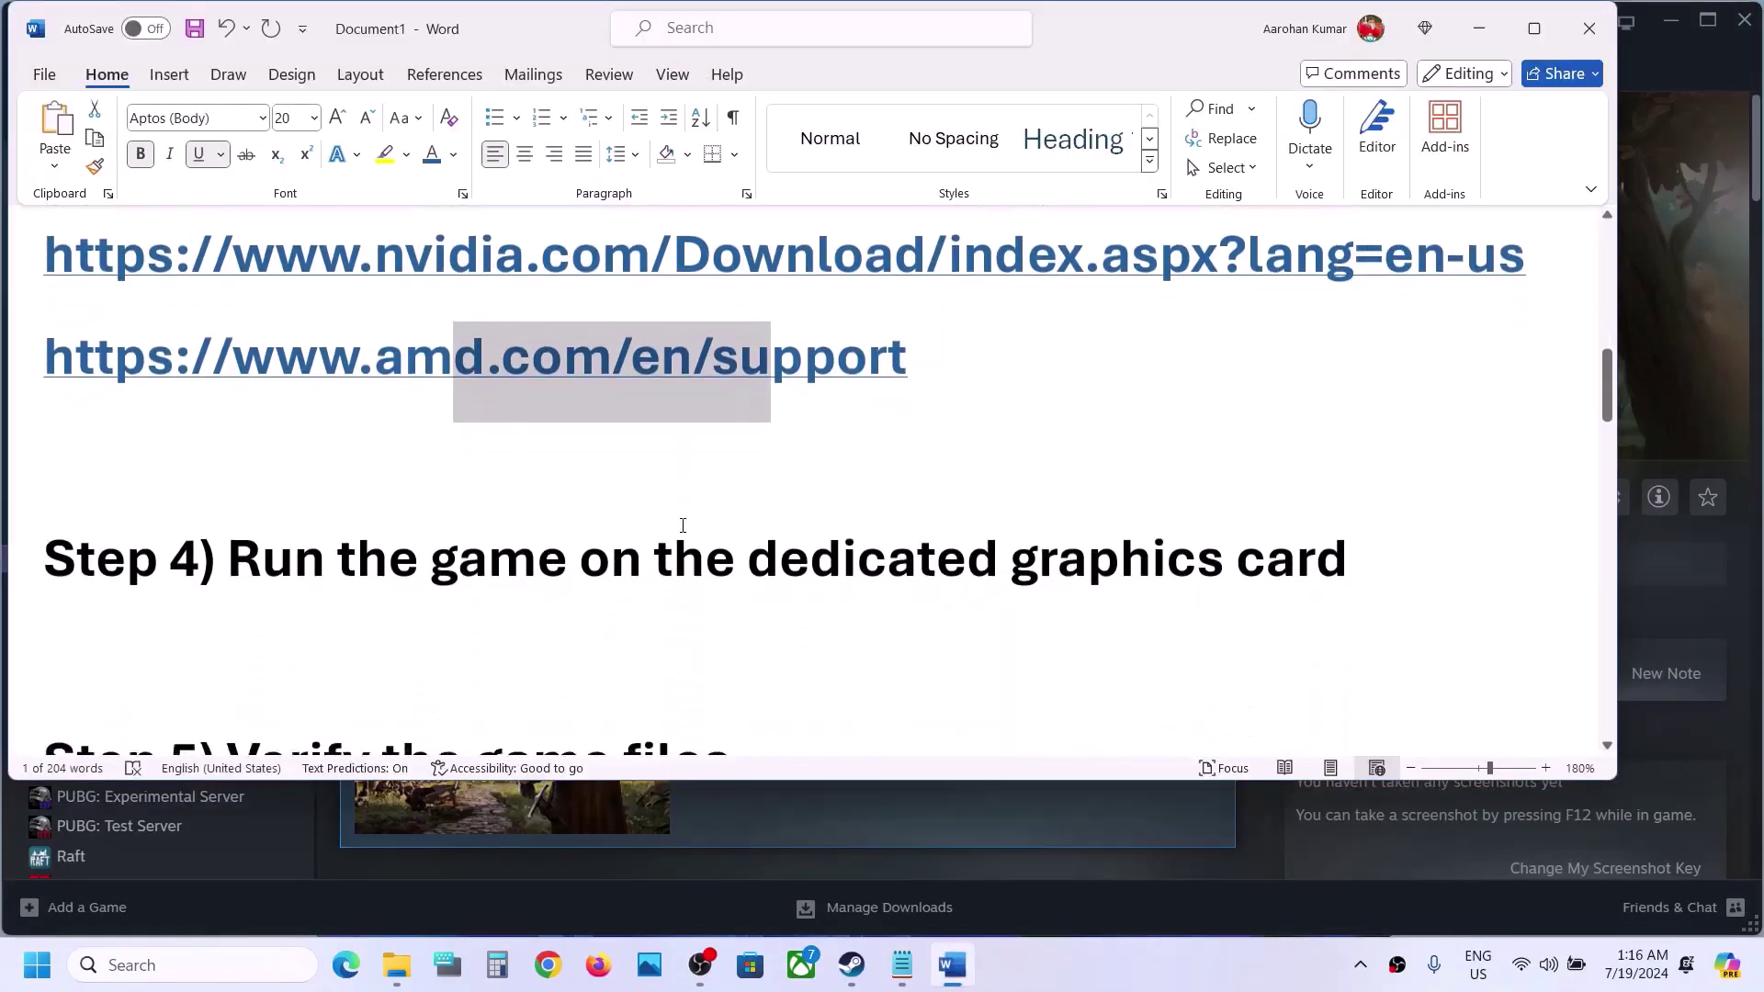
pyautogui.doubleClick(1066, 533)
pyautogui.hotkey('ctrl', 'c')
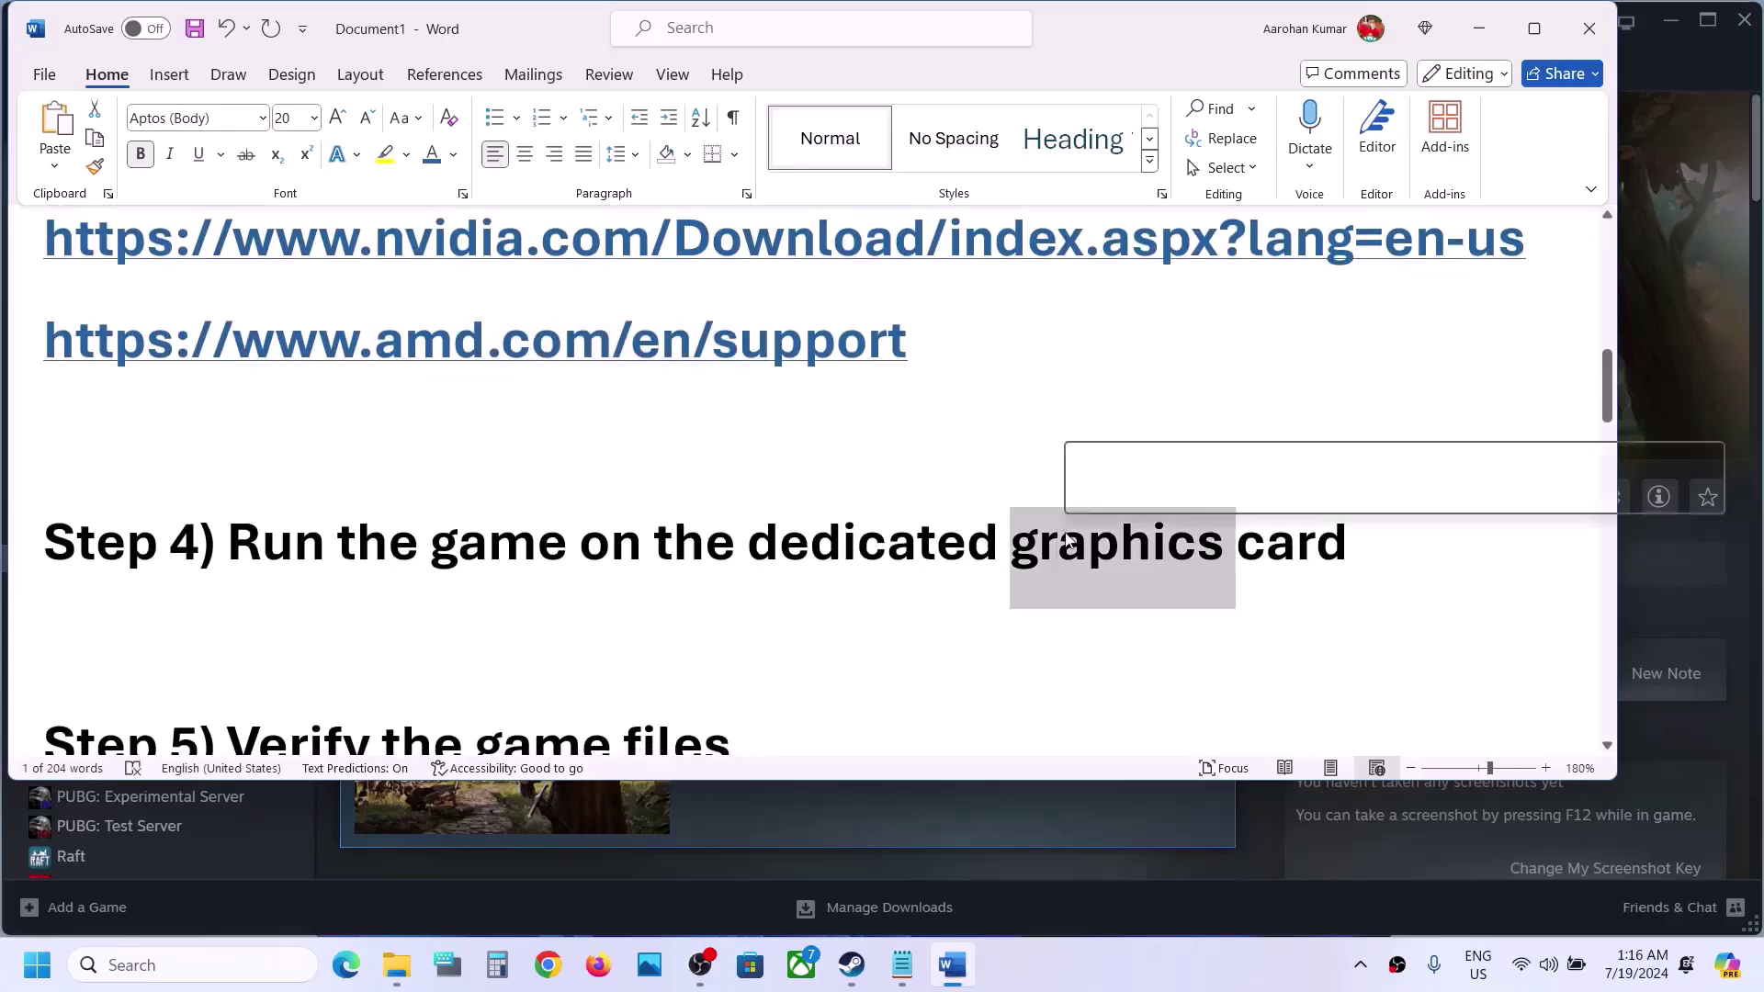
pyautogui.click(167, 960)
pyautogui.hotkey('ctrl', 'v')
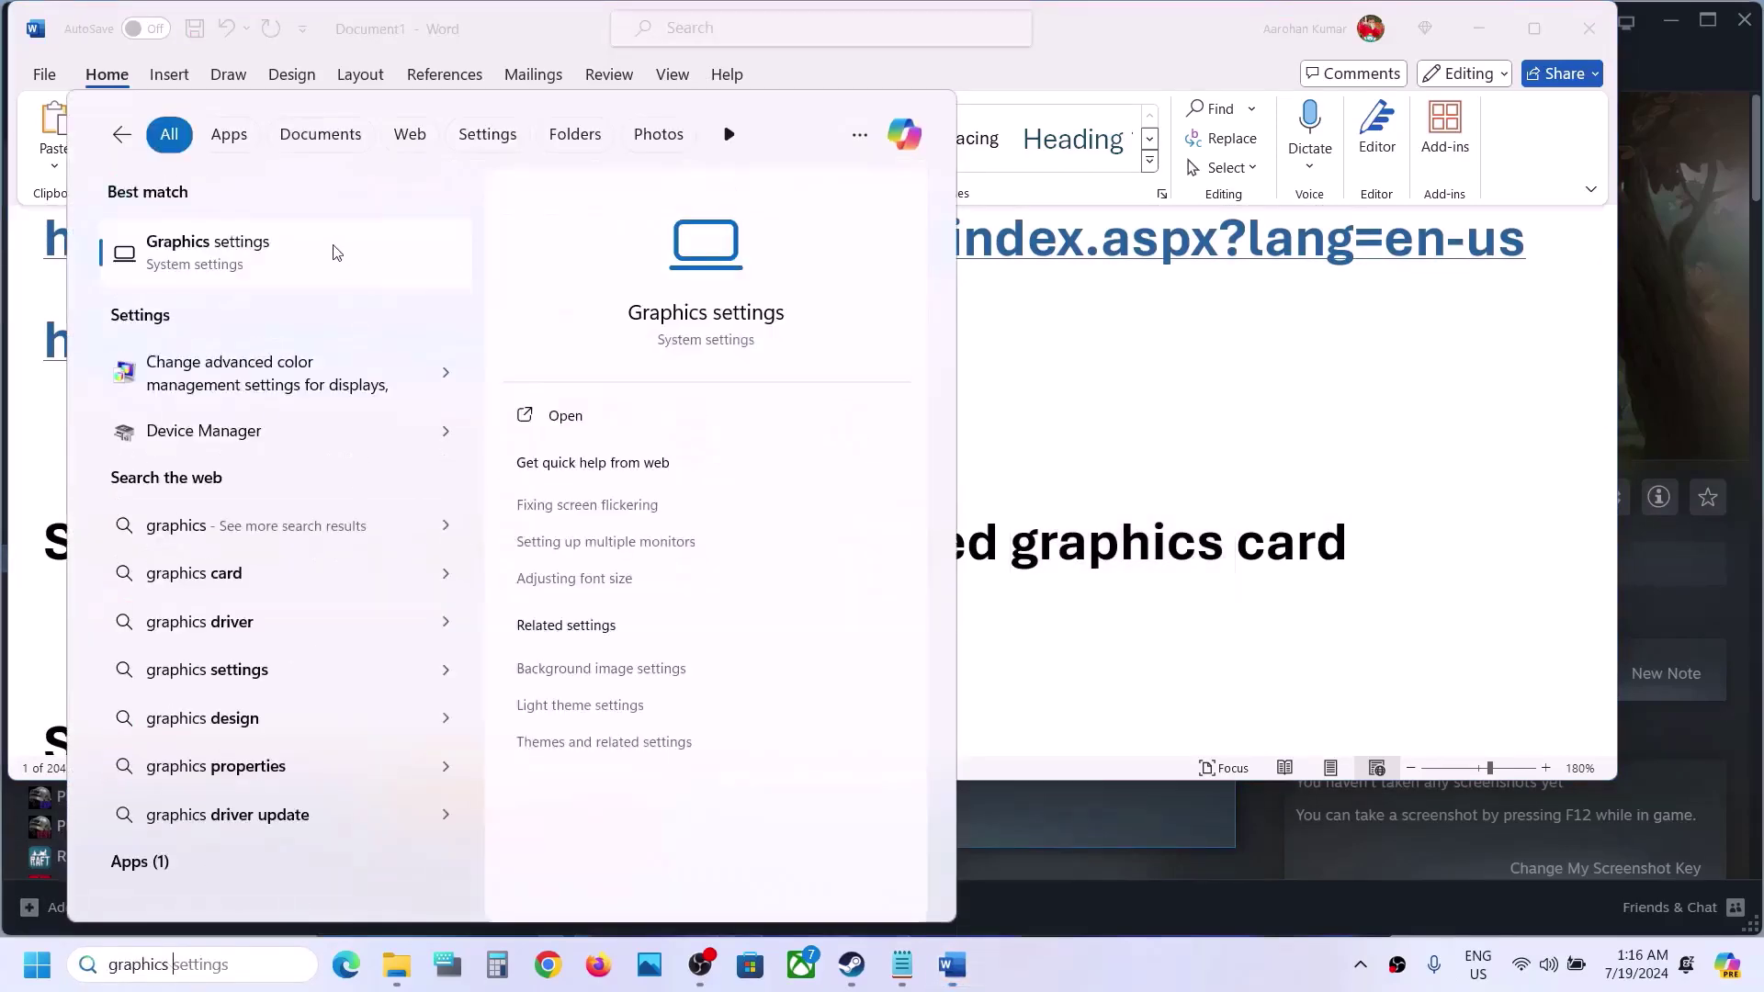
pyautogui.click(302, 247)
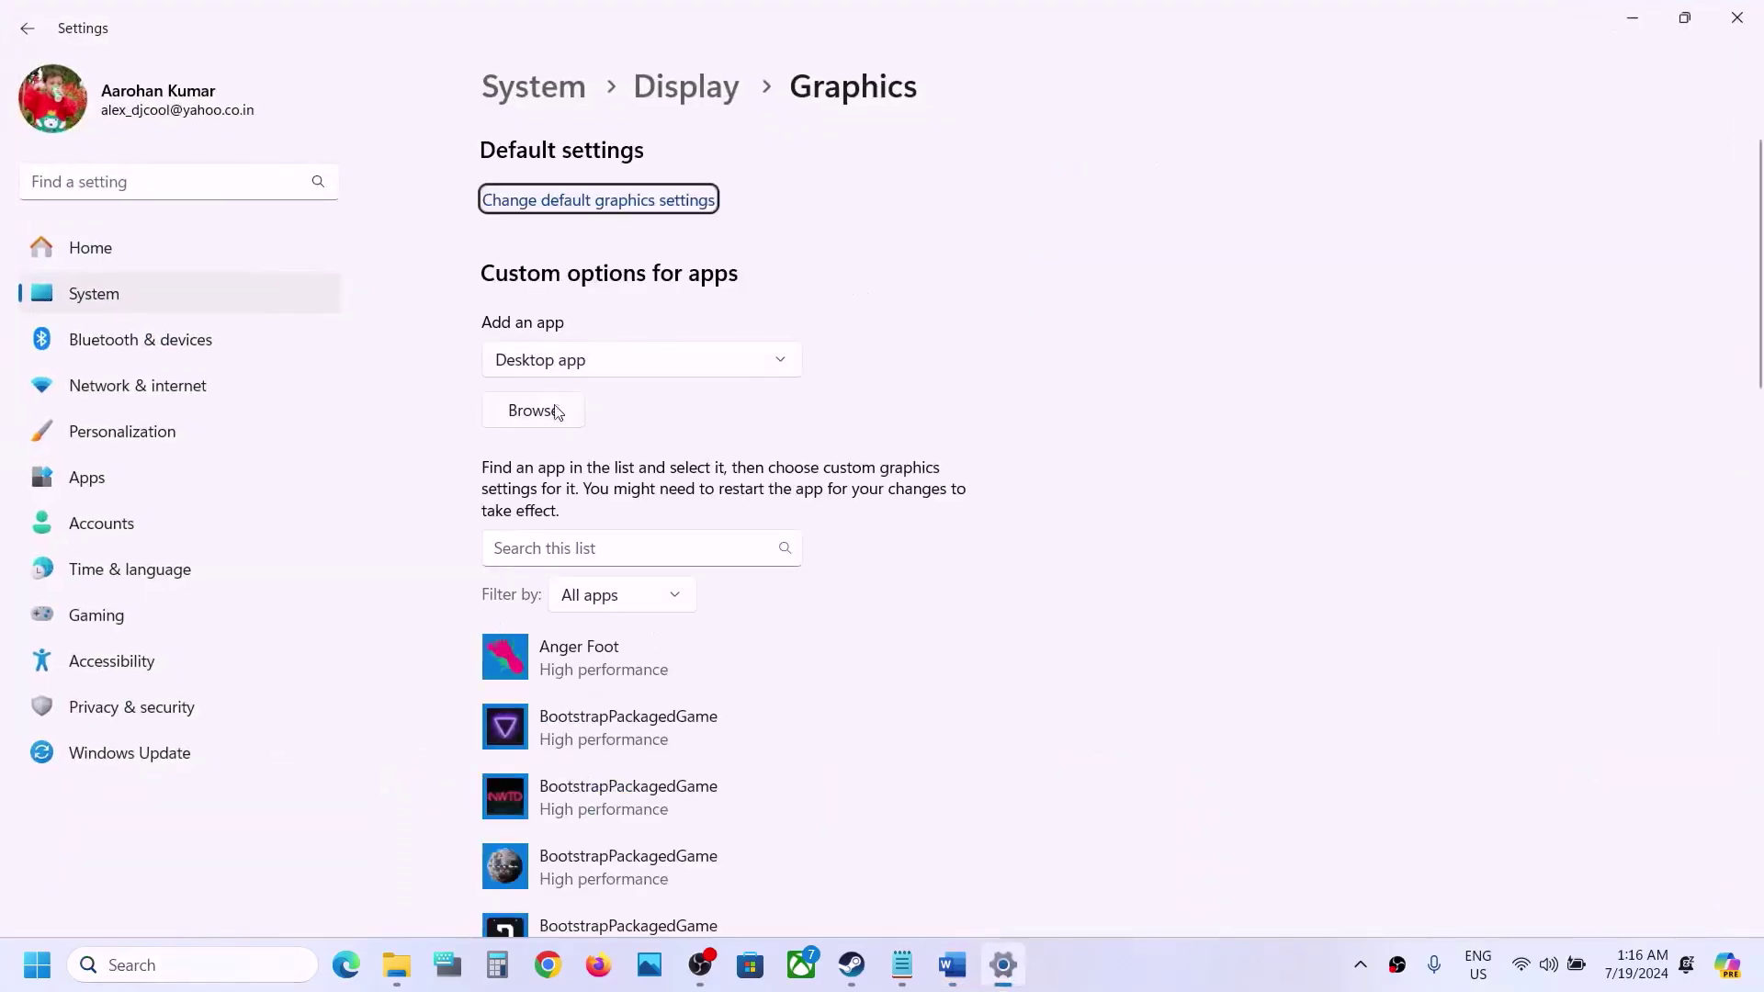
# Add Norland.exe from its game folder and set its preference to High performance
pyautogui.click(533, 411)
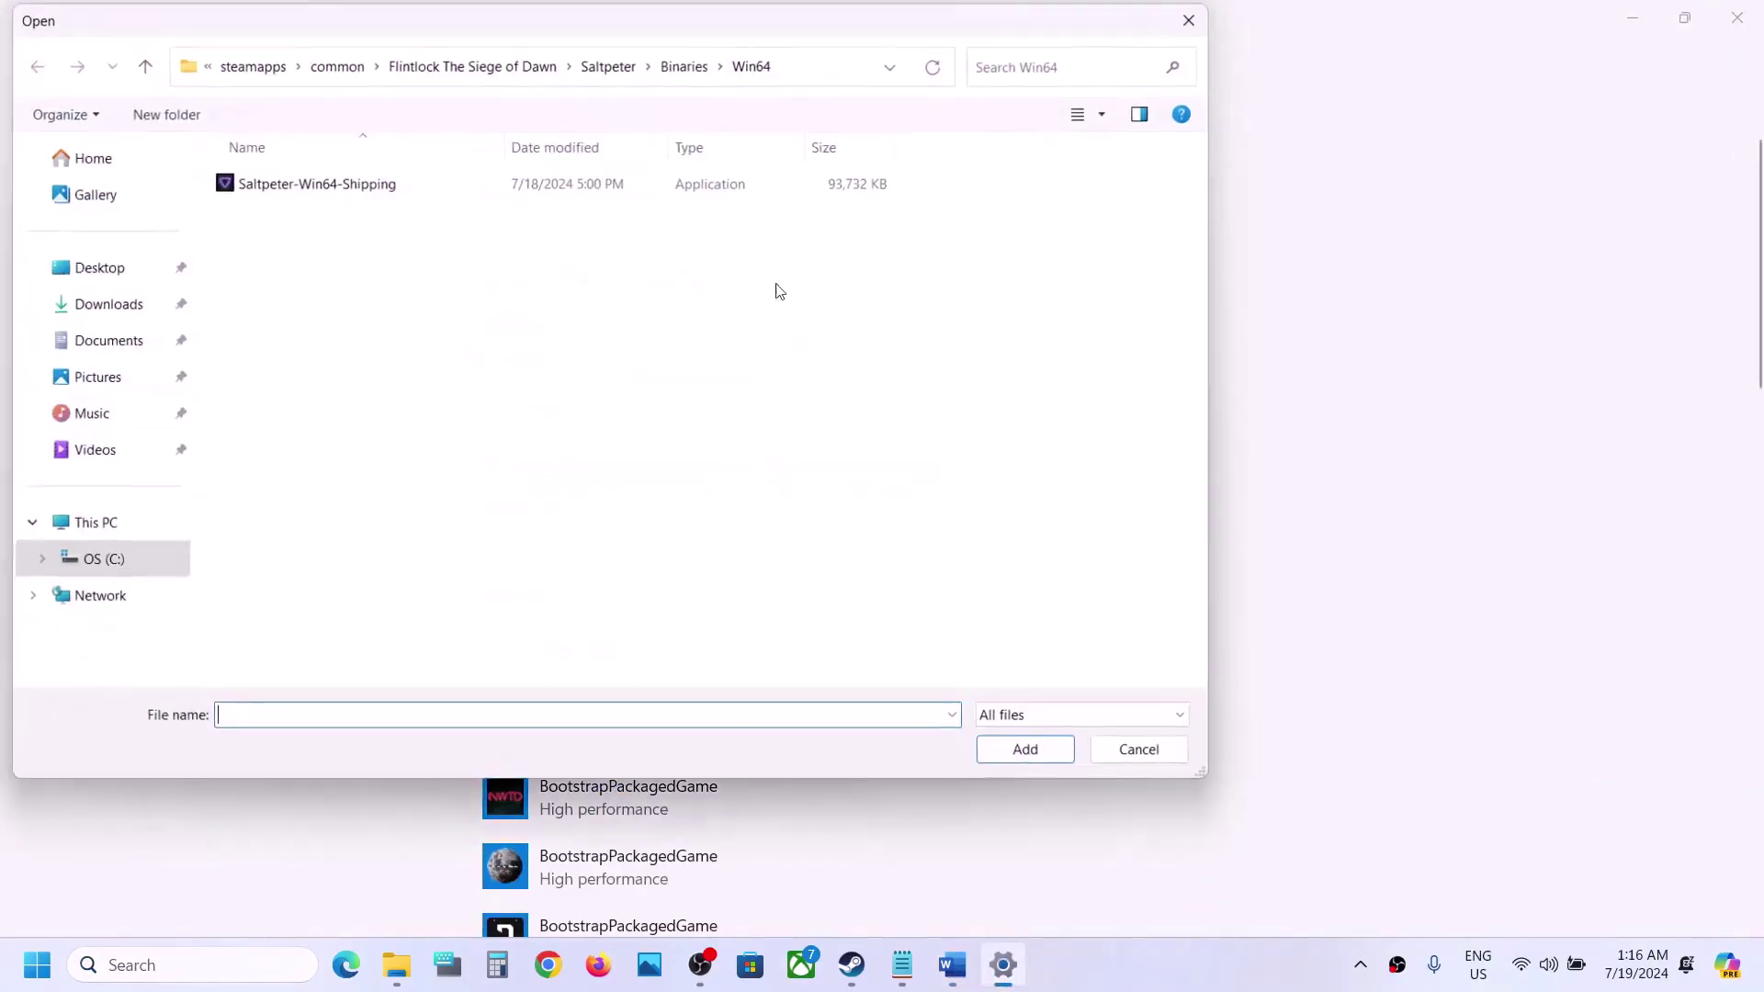
pyautogui.click(358, 66)
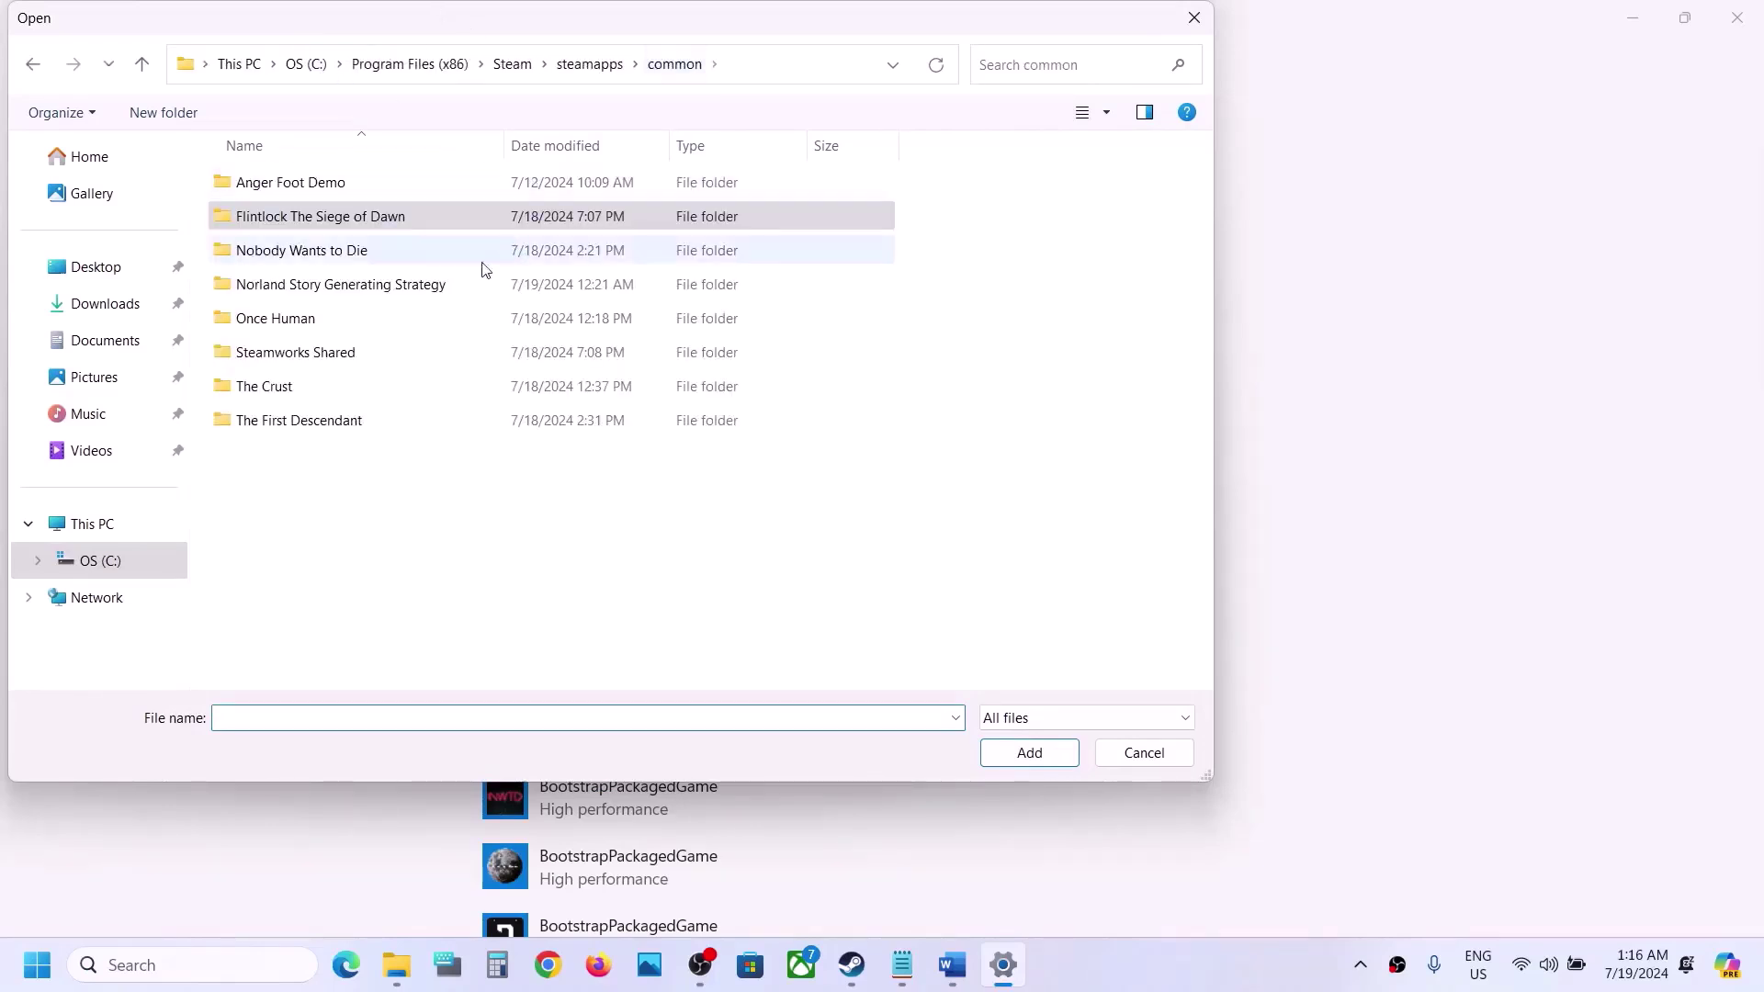
pyautogui.doubleClick(301, 292)
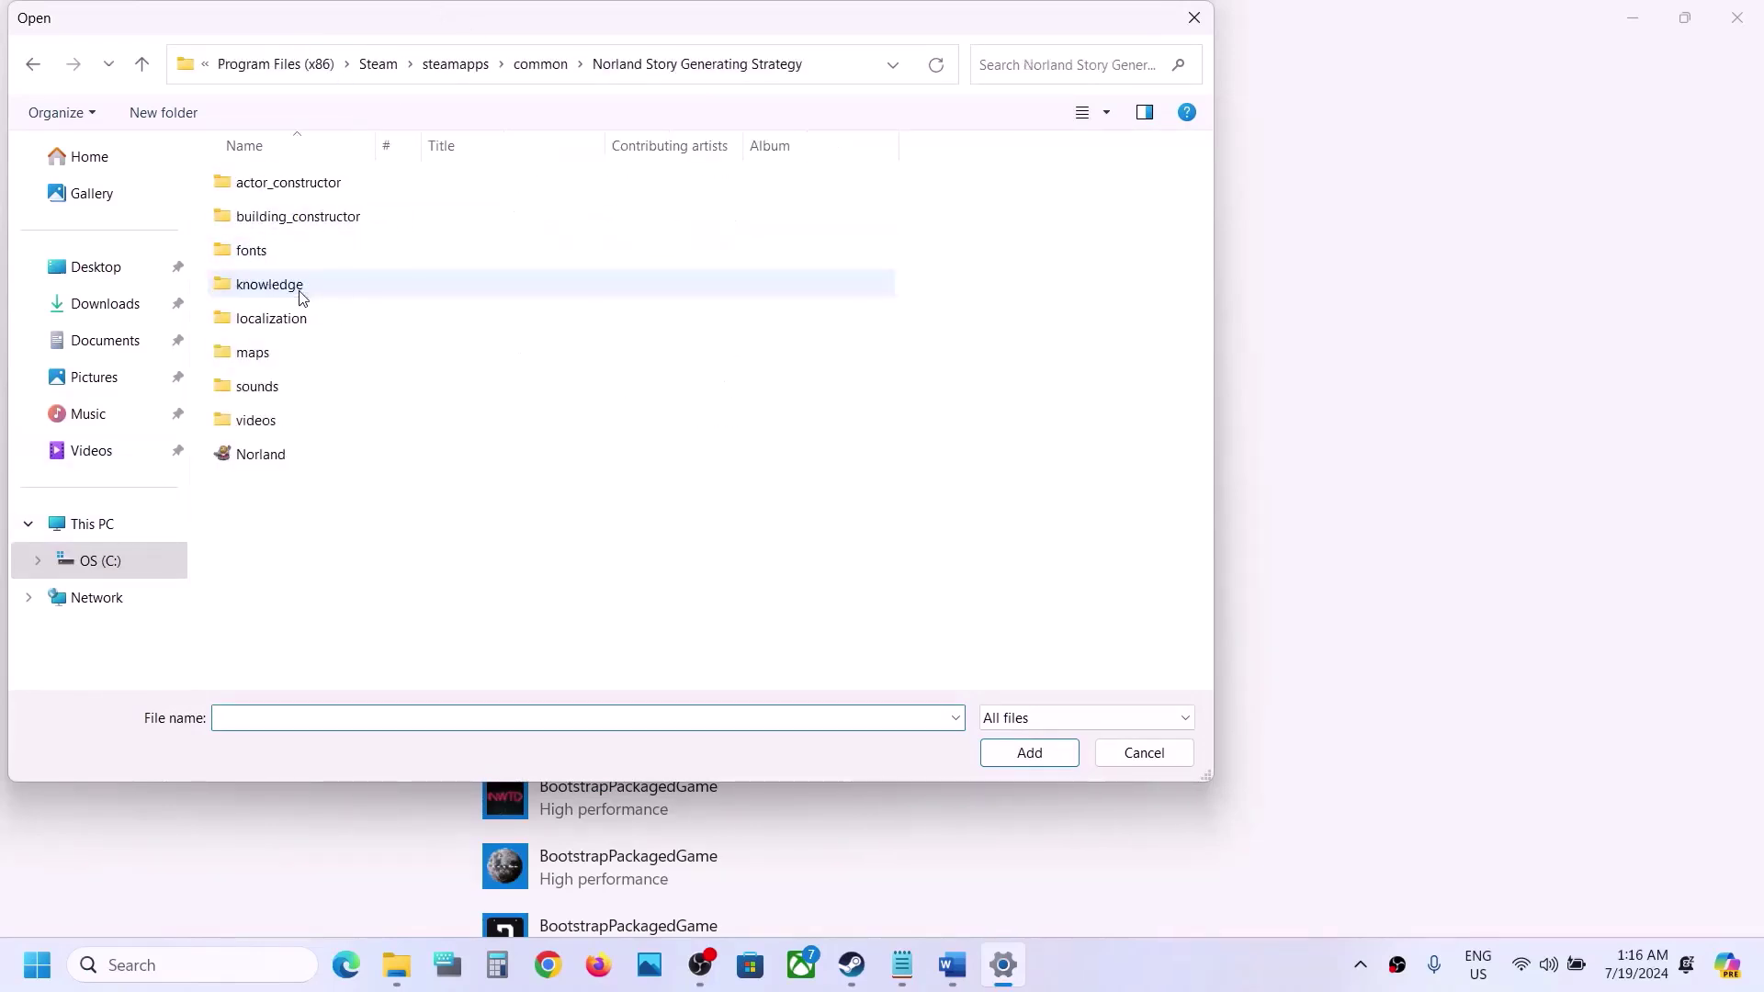
pyautogui.click(259, 452)
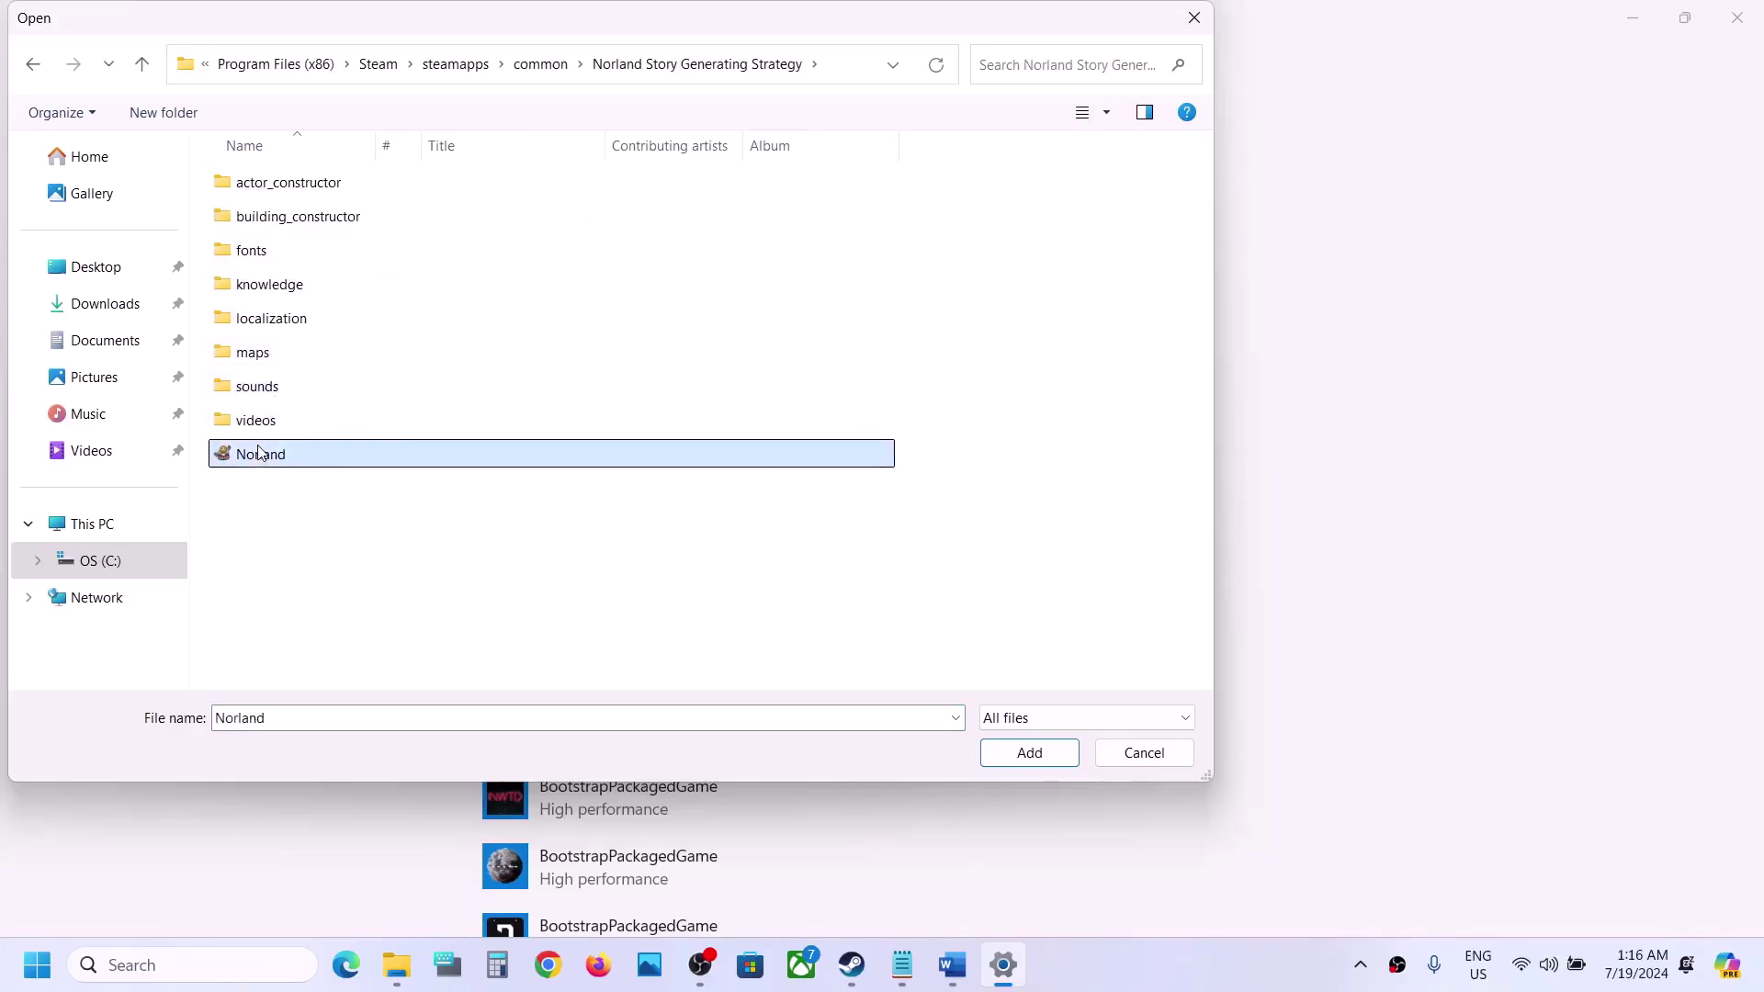
pyautogui.click(1023, 755)
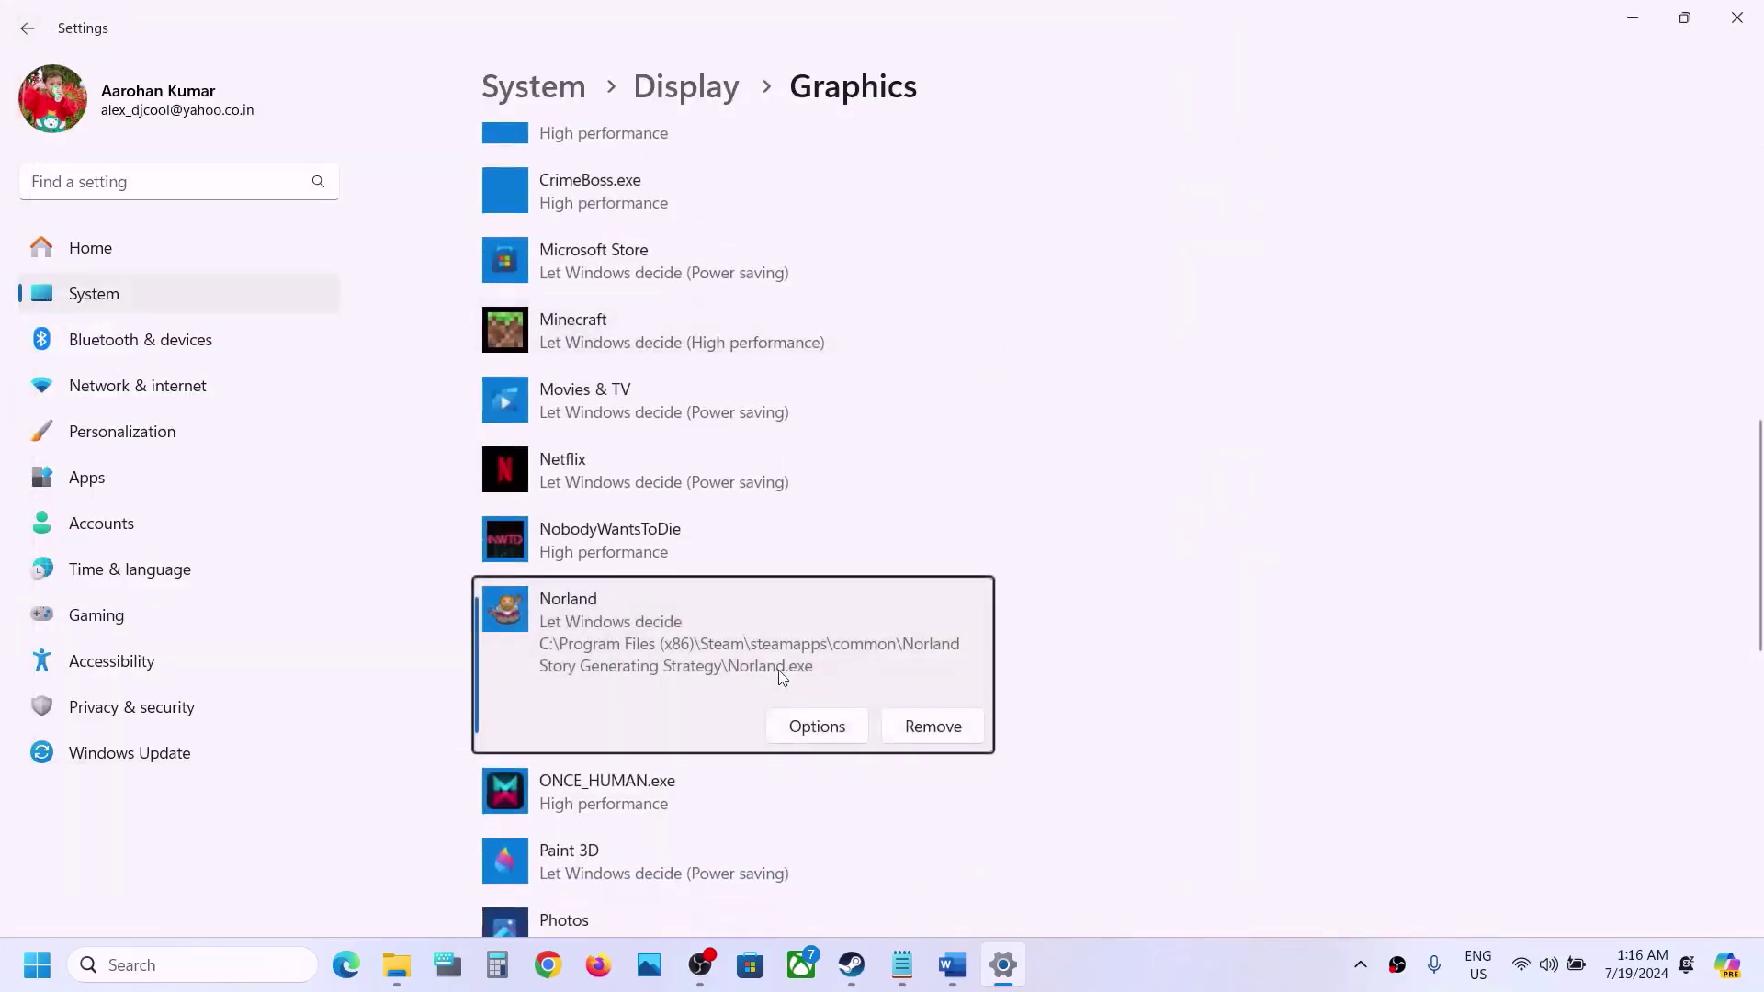
pyautogui.click(811, 726)
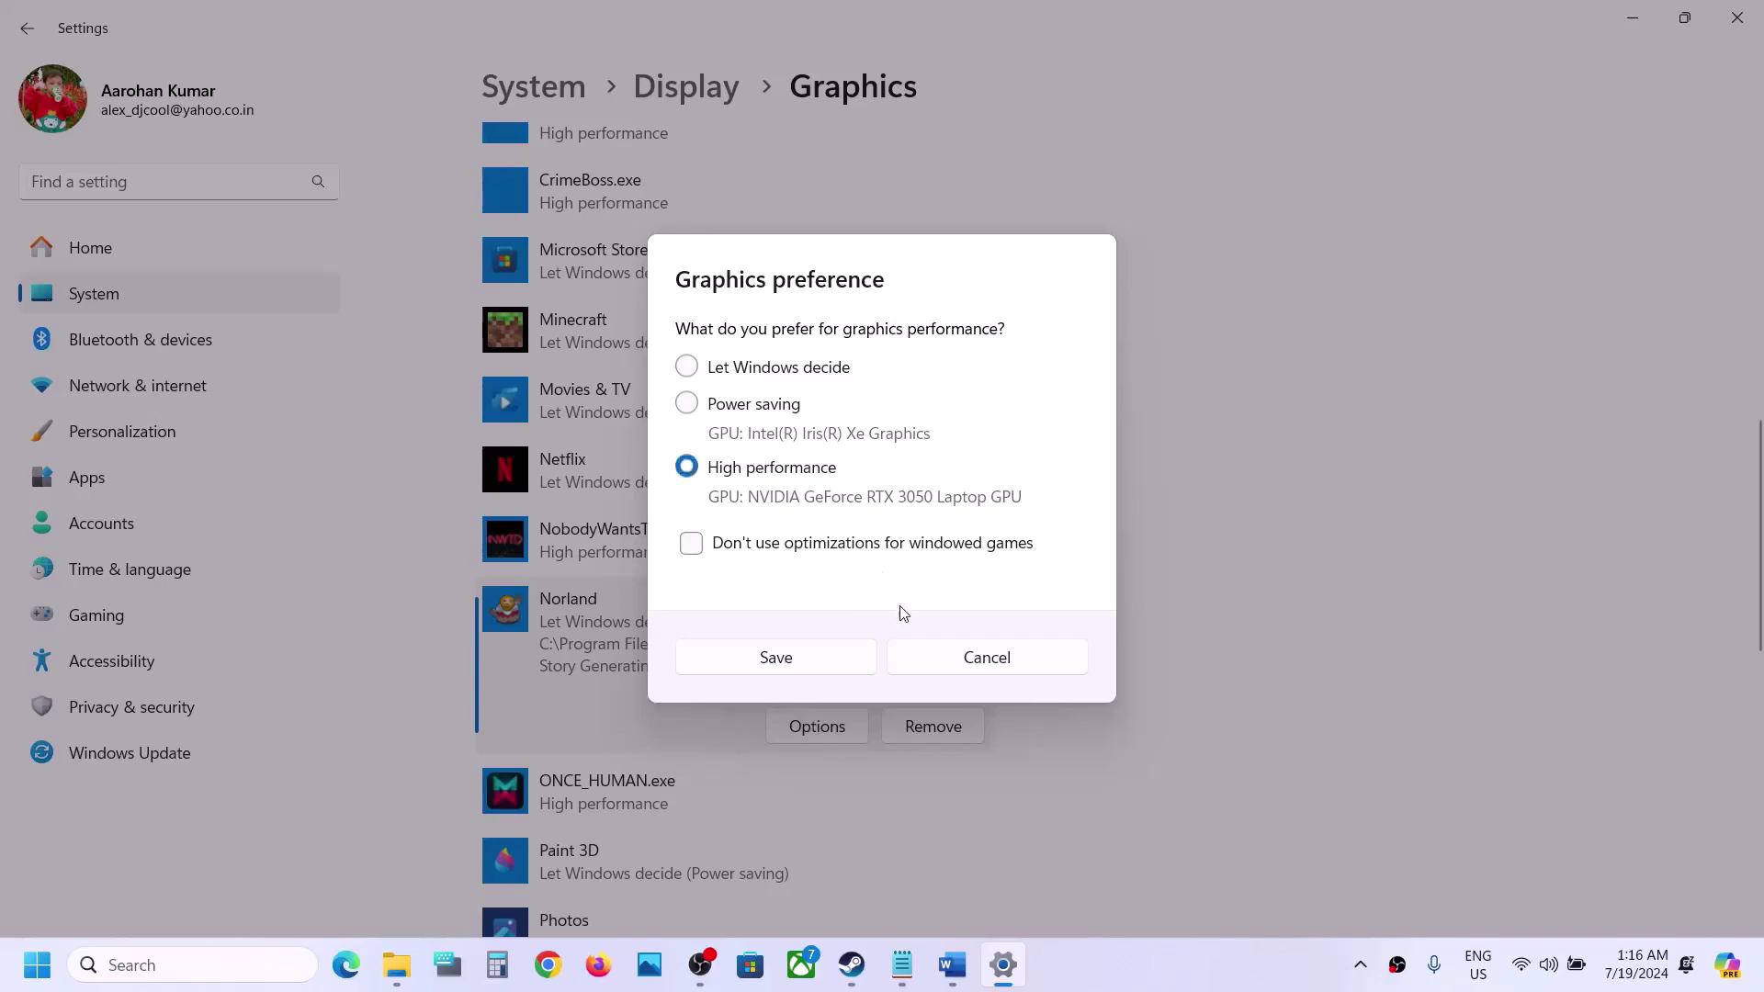
pyautogui.click(836, 668)
# Highlight the game files phrase in Step 5 of the Word guide
pyautogui.click(952, 964)
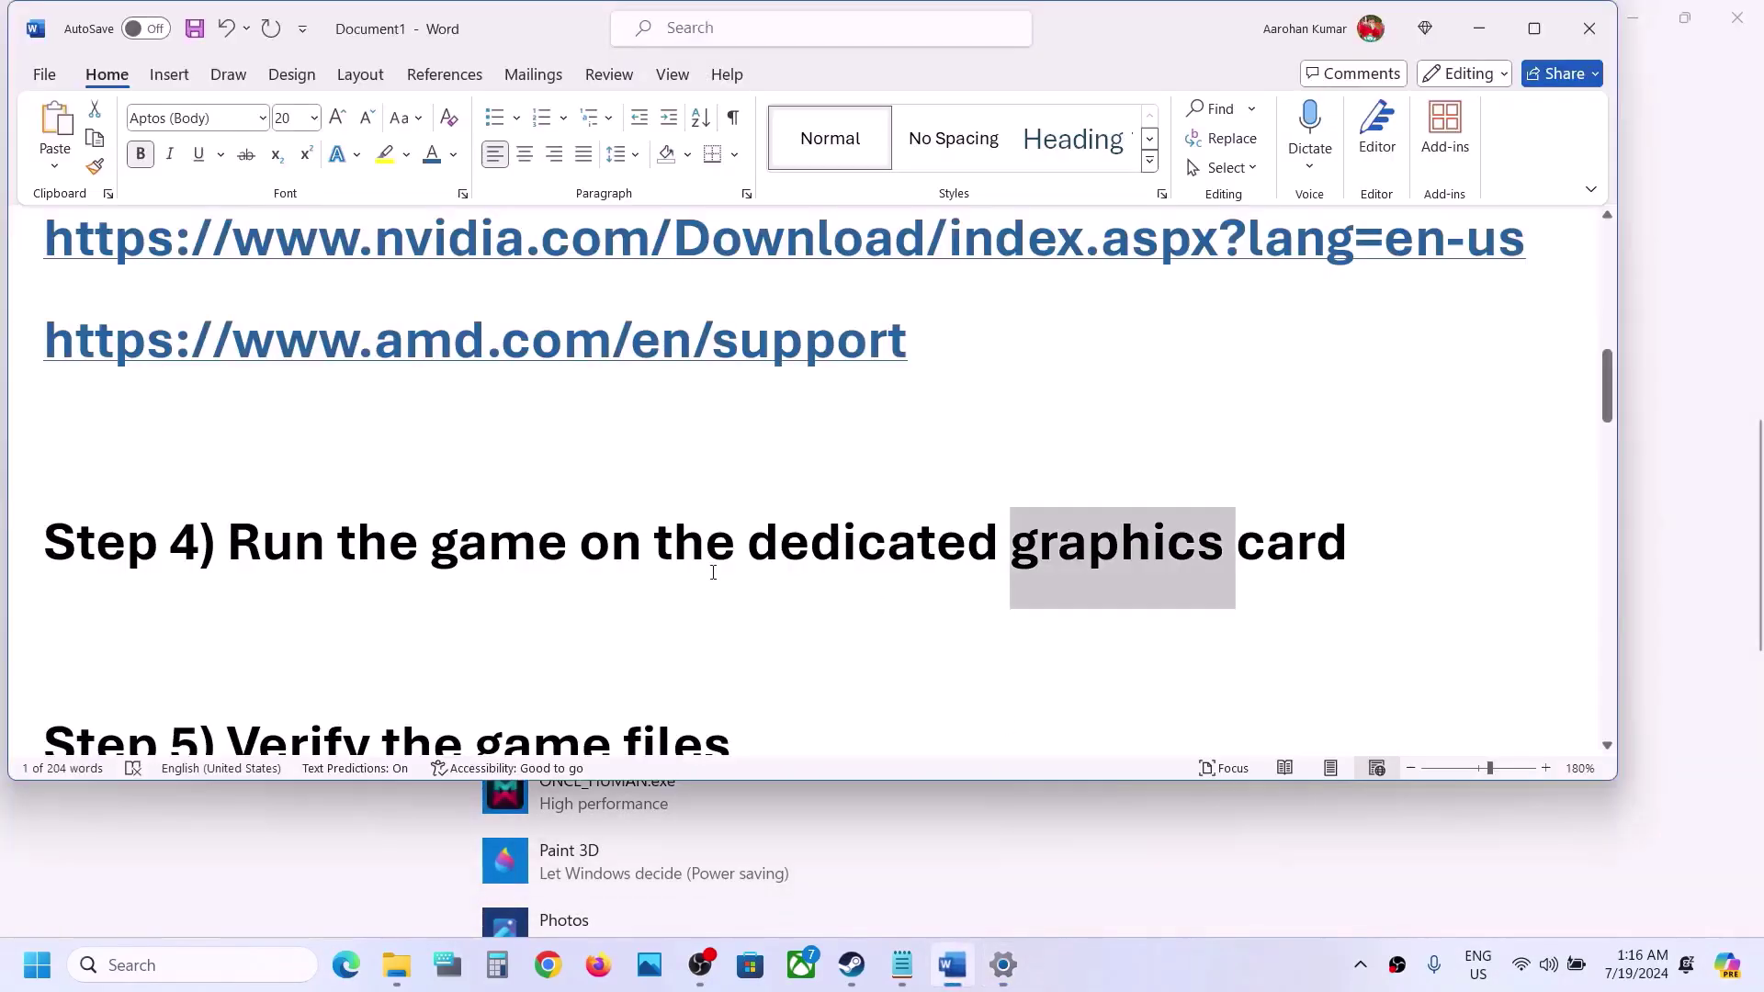
pyautogui.scroll(-1, 713, 572)
pyautogui.scroll(-1, 712, 572)
pyautogui.moveTo(675, 598); pyautogui.dragTo(381, 597)
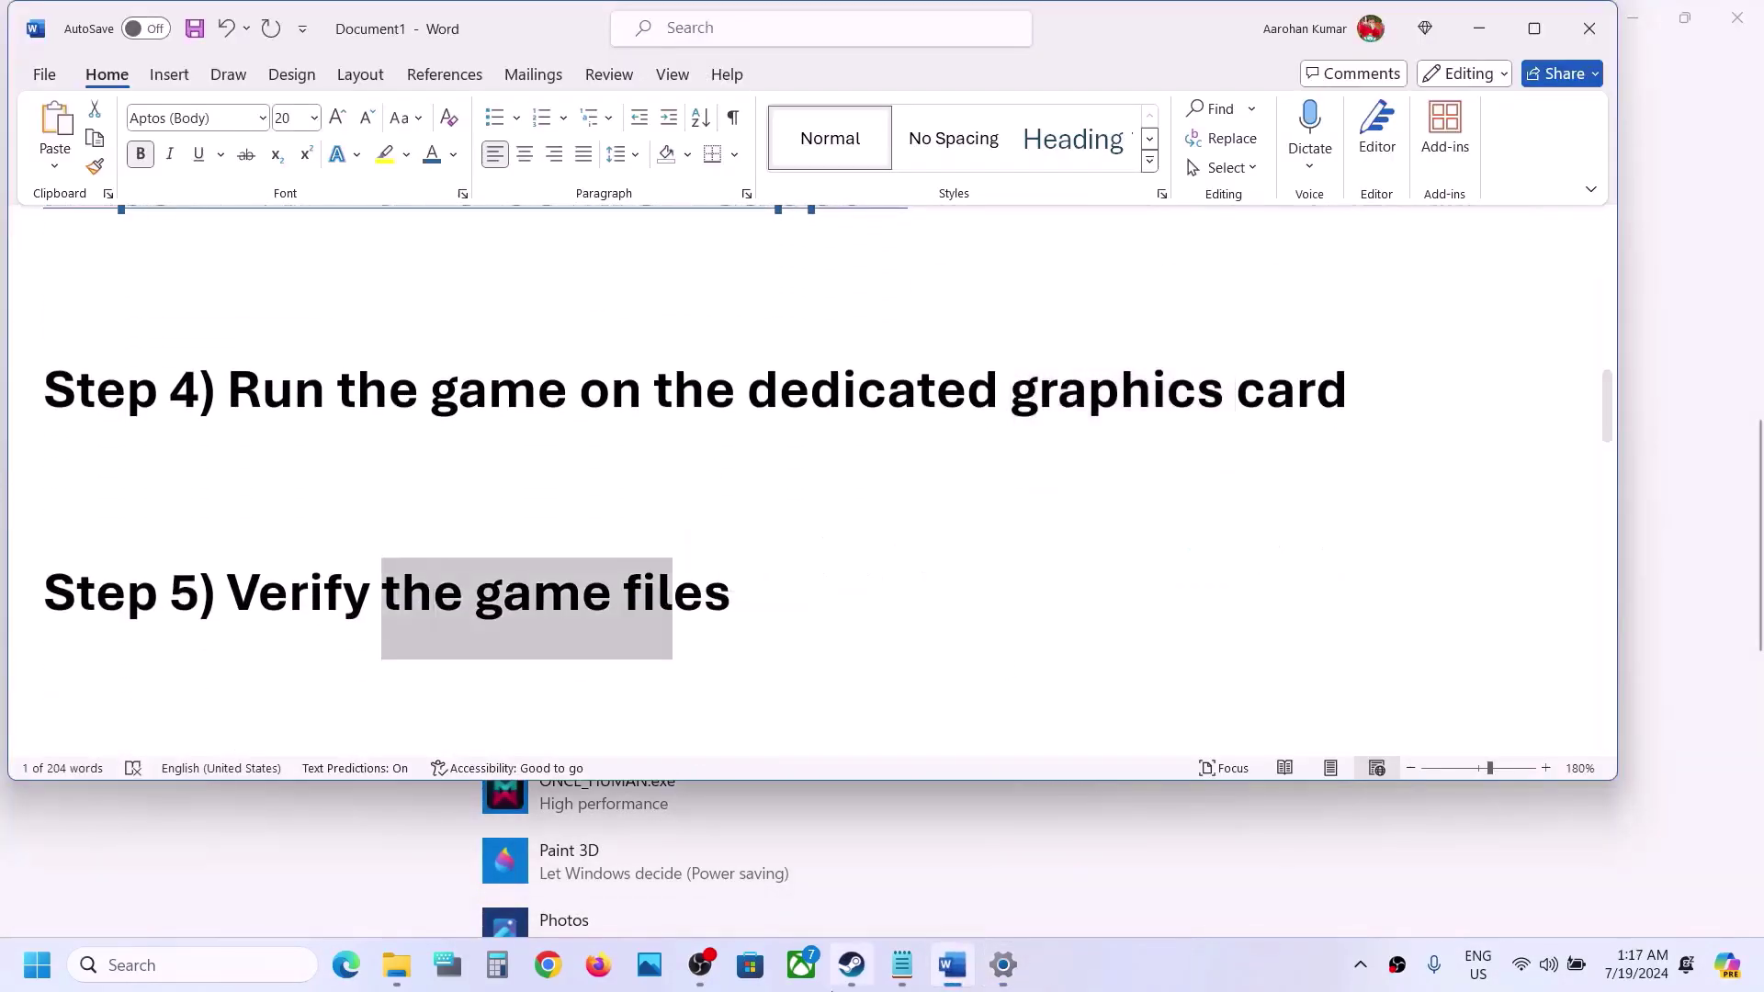
# Verify integrity of Norland's game files under Installed Files in Steam
pyautogui.click(838, 983)
pyautogui.rightClick(217, 568)
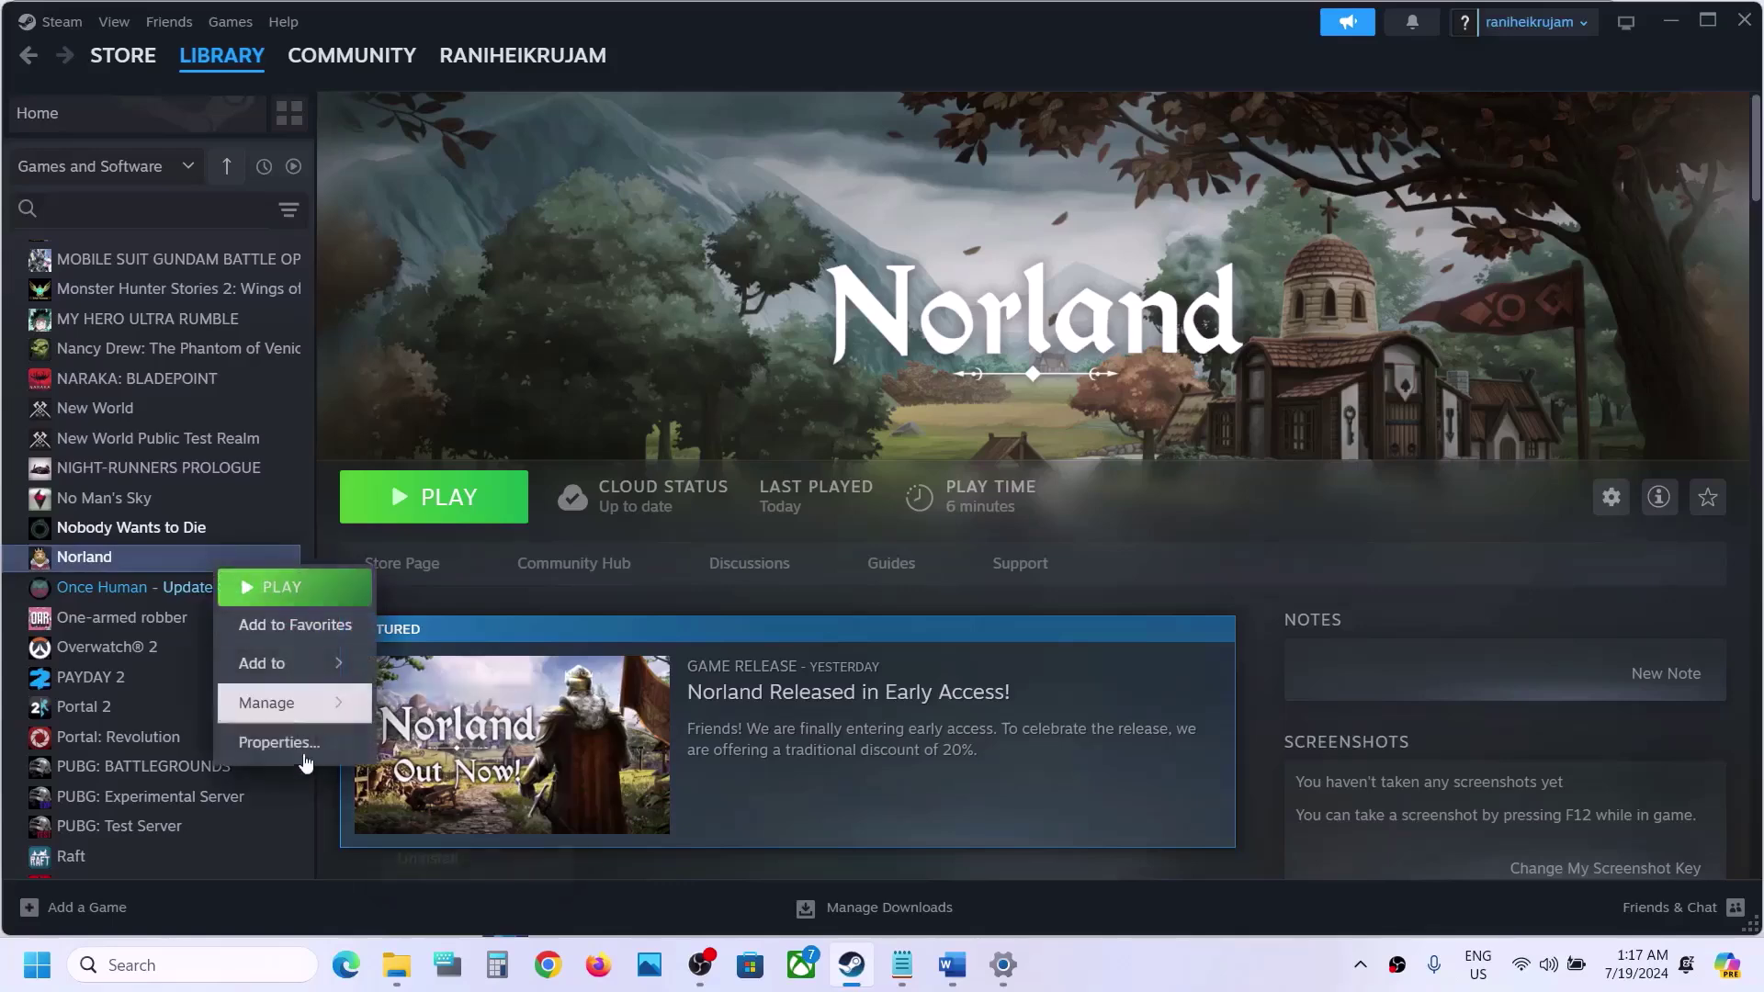
pyautogui.click(302, 744)
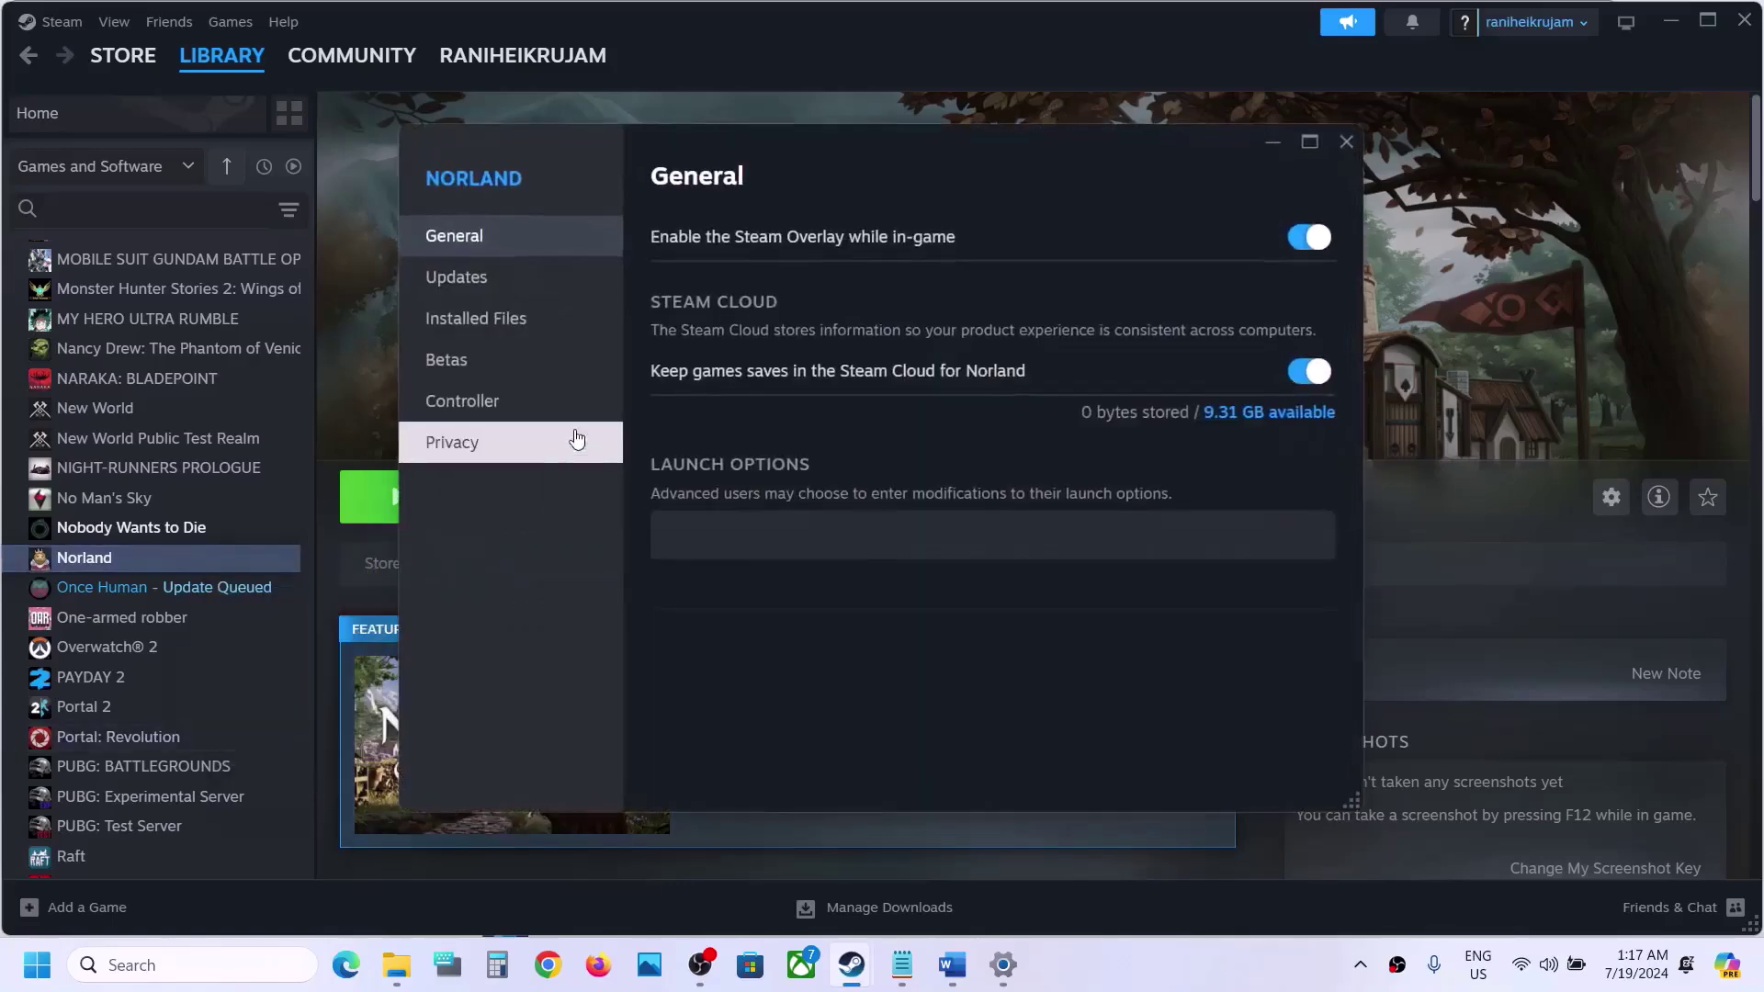
pyautogui.click(489, 325)
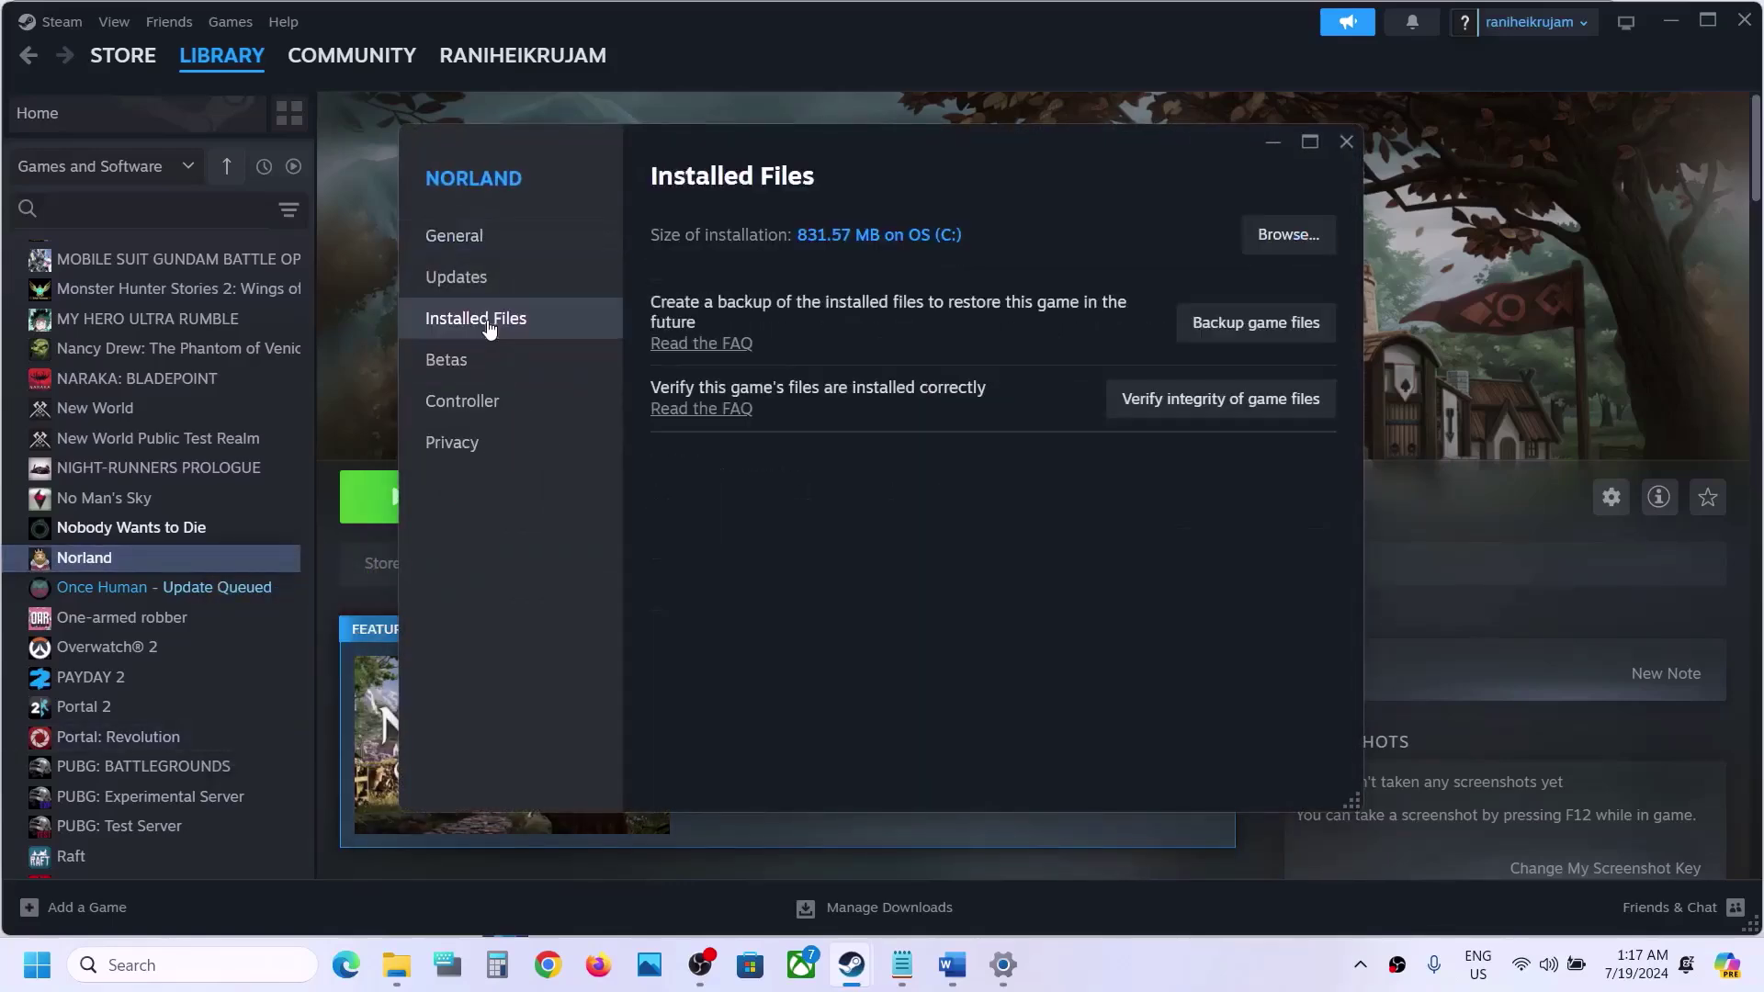
pyautogui.click(1219, 397)
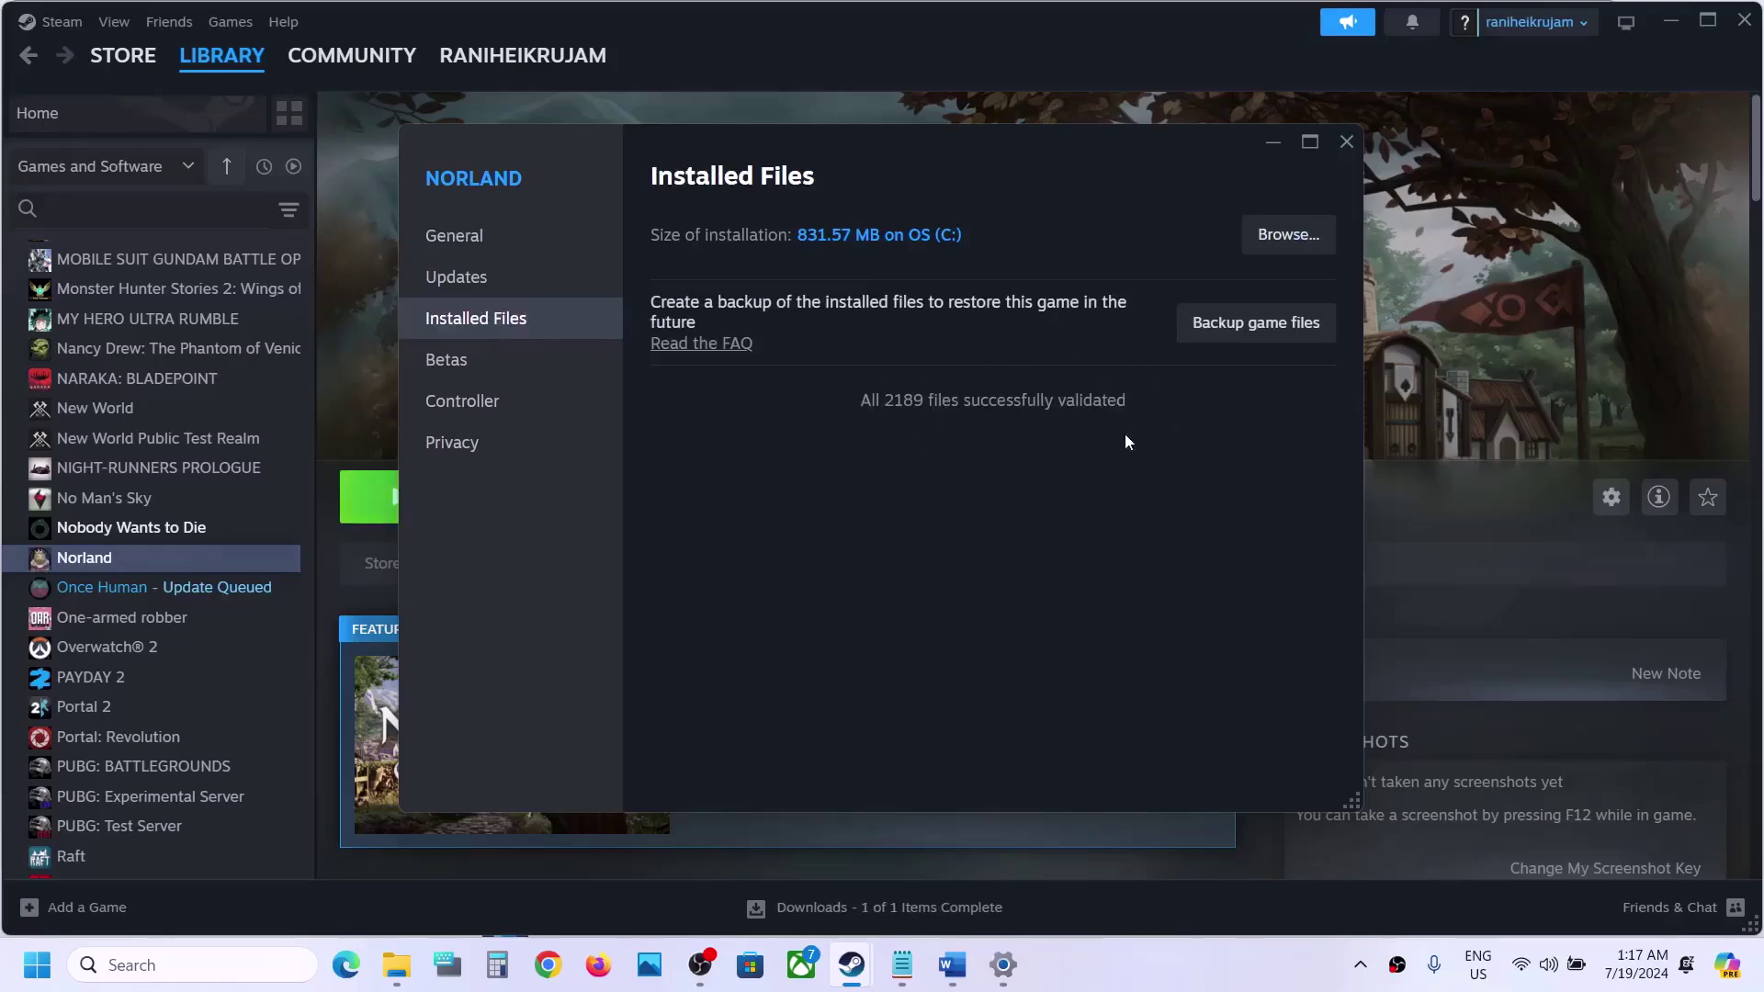
pyautogui.click(1346, 142)
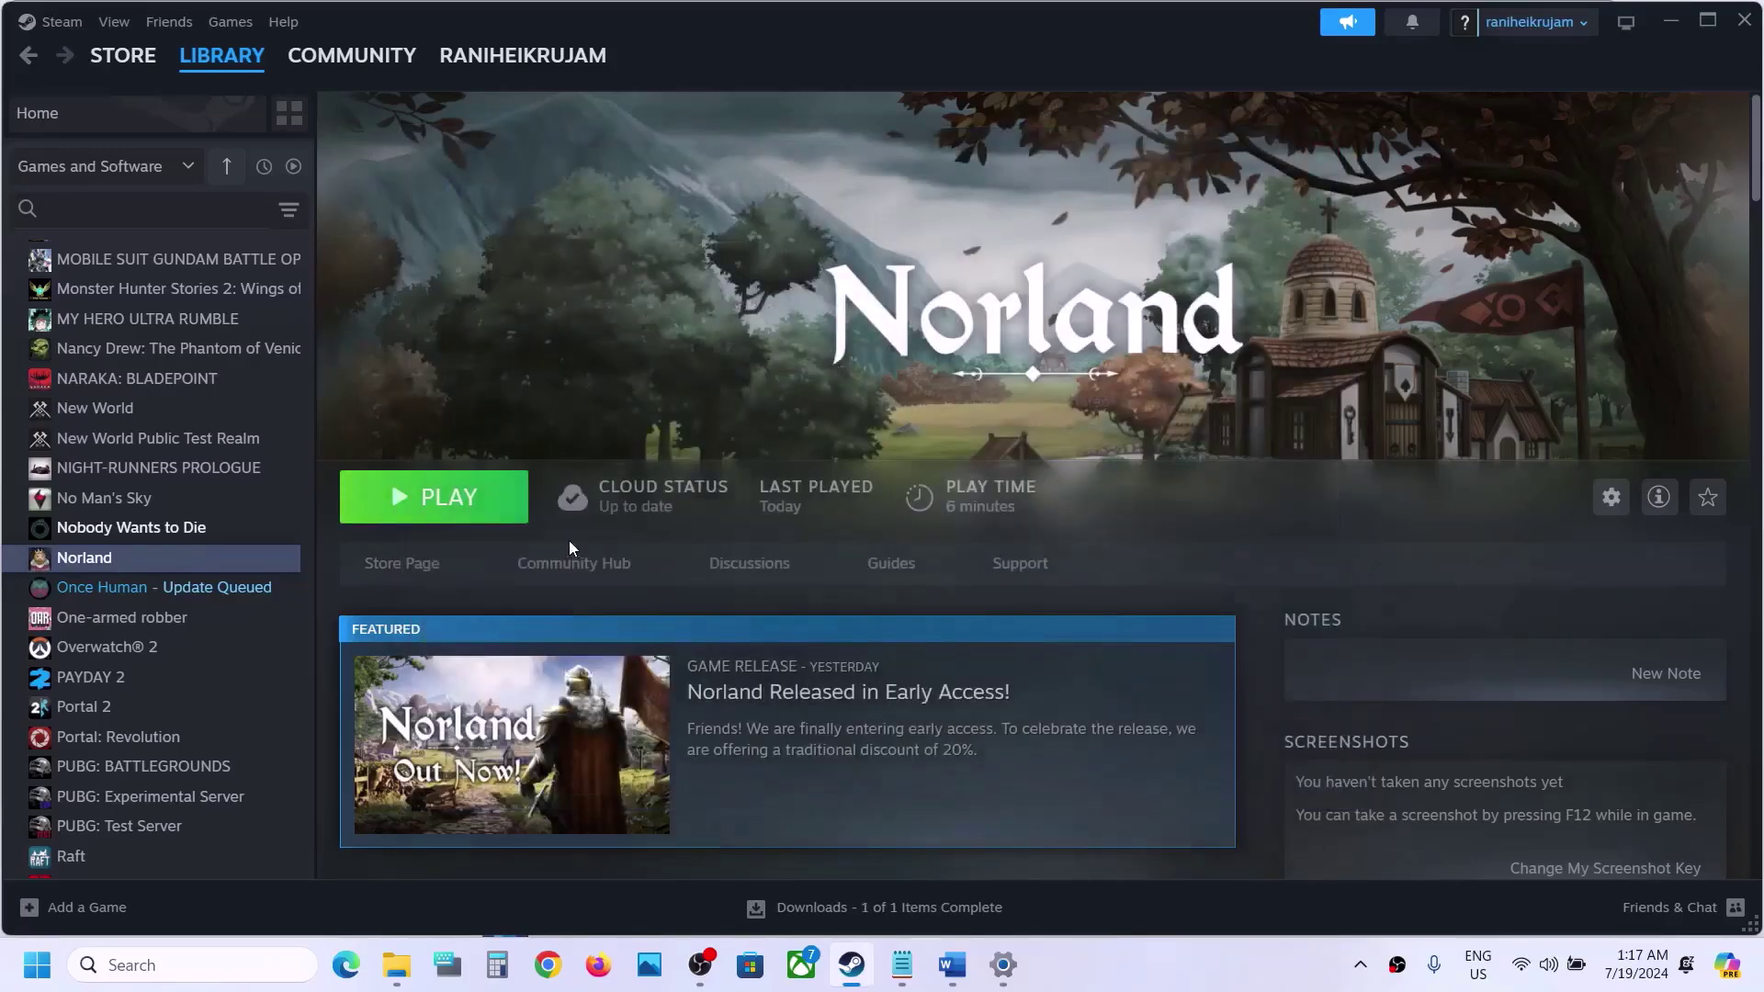
# Highlight the Step 6 advice, including disconnecting extra controllers, in the Word guide
pyautogui.click(955, 965)
pyautogui.scroll(-4, 588, 579)
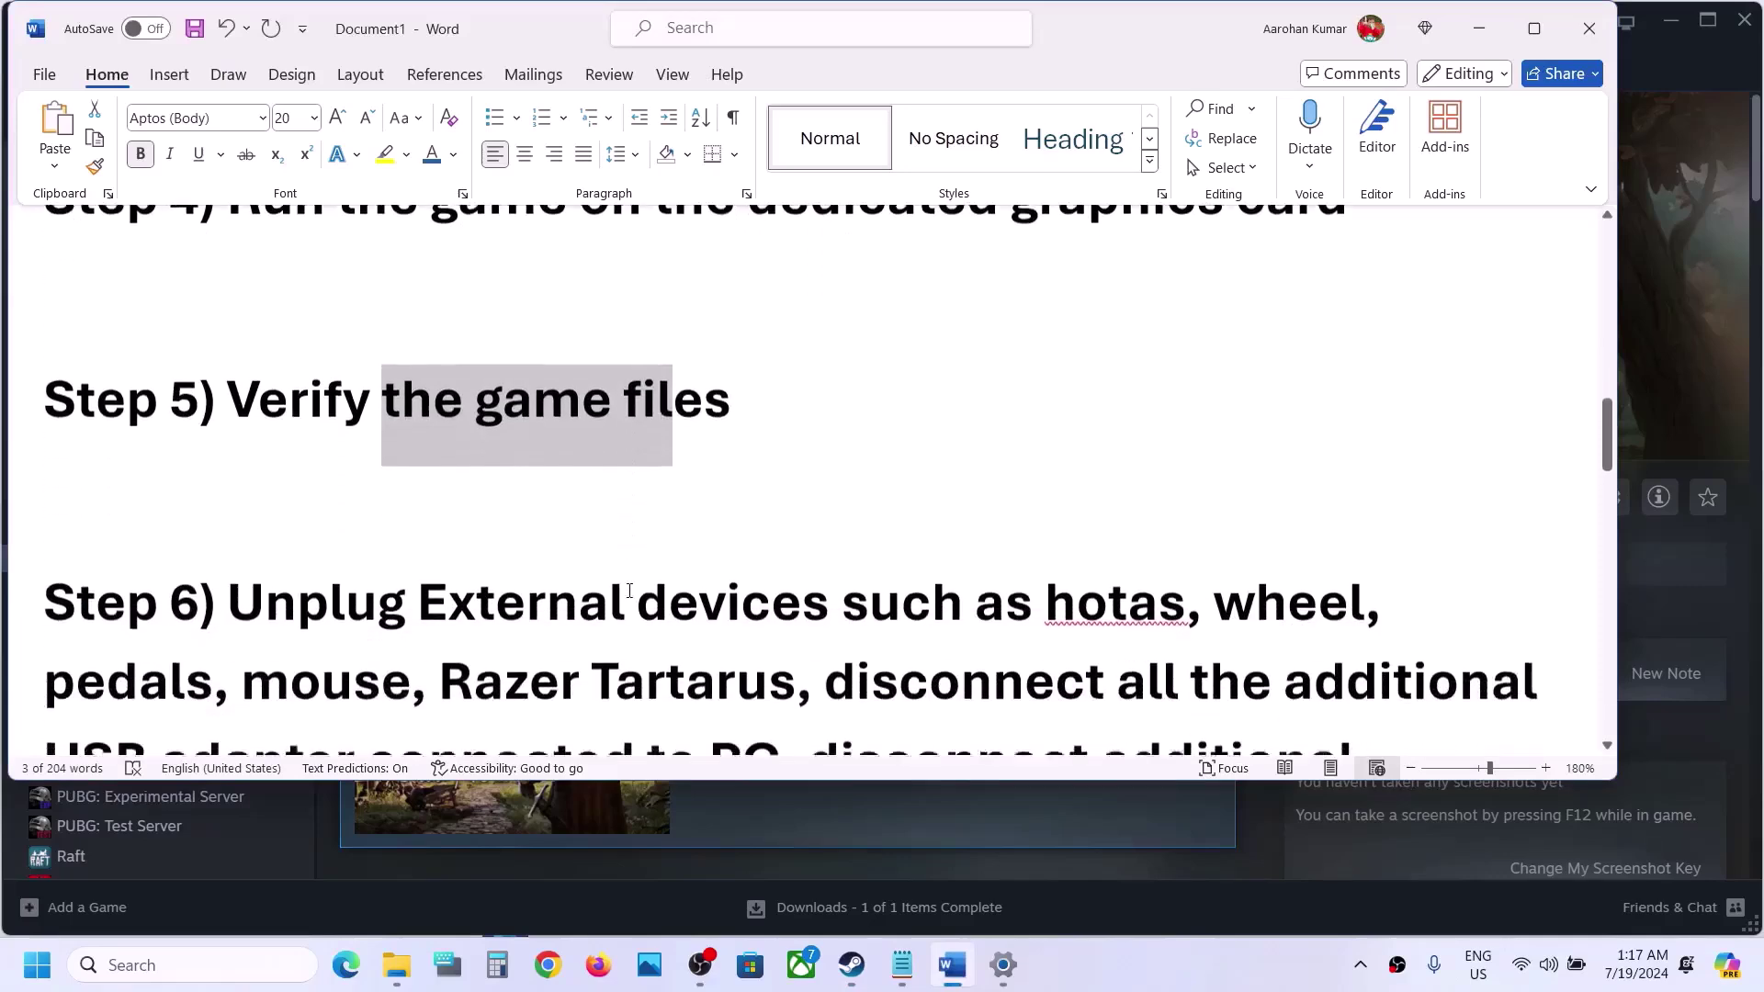
pyautogui.scroll(-1, 540, 574)
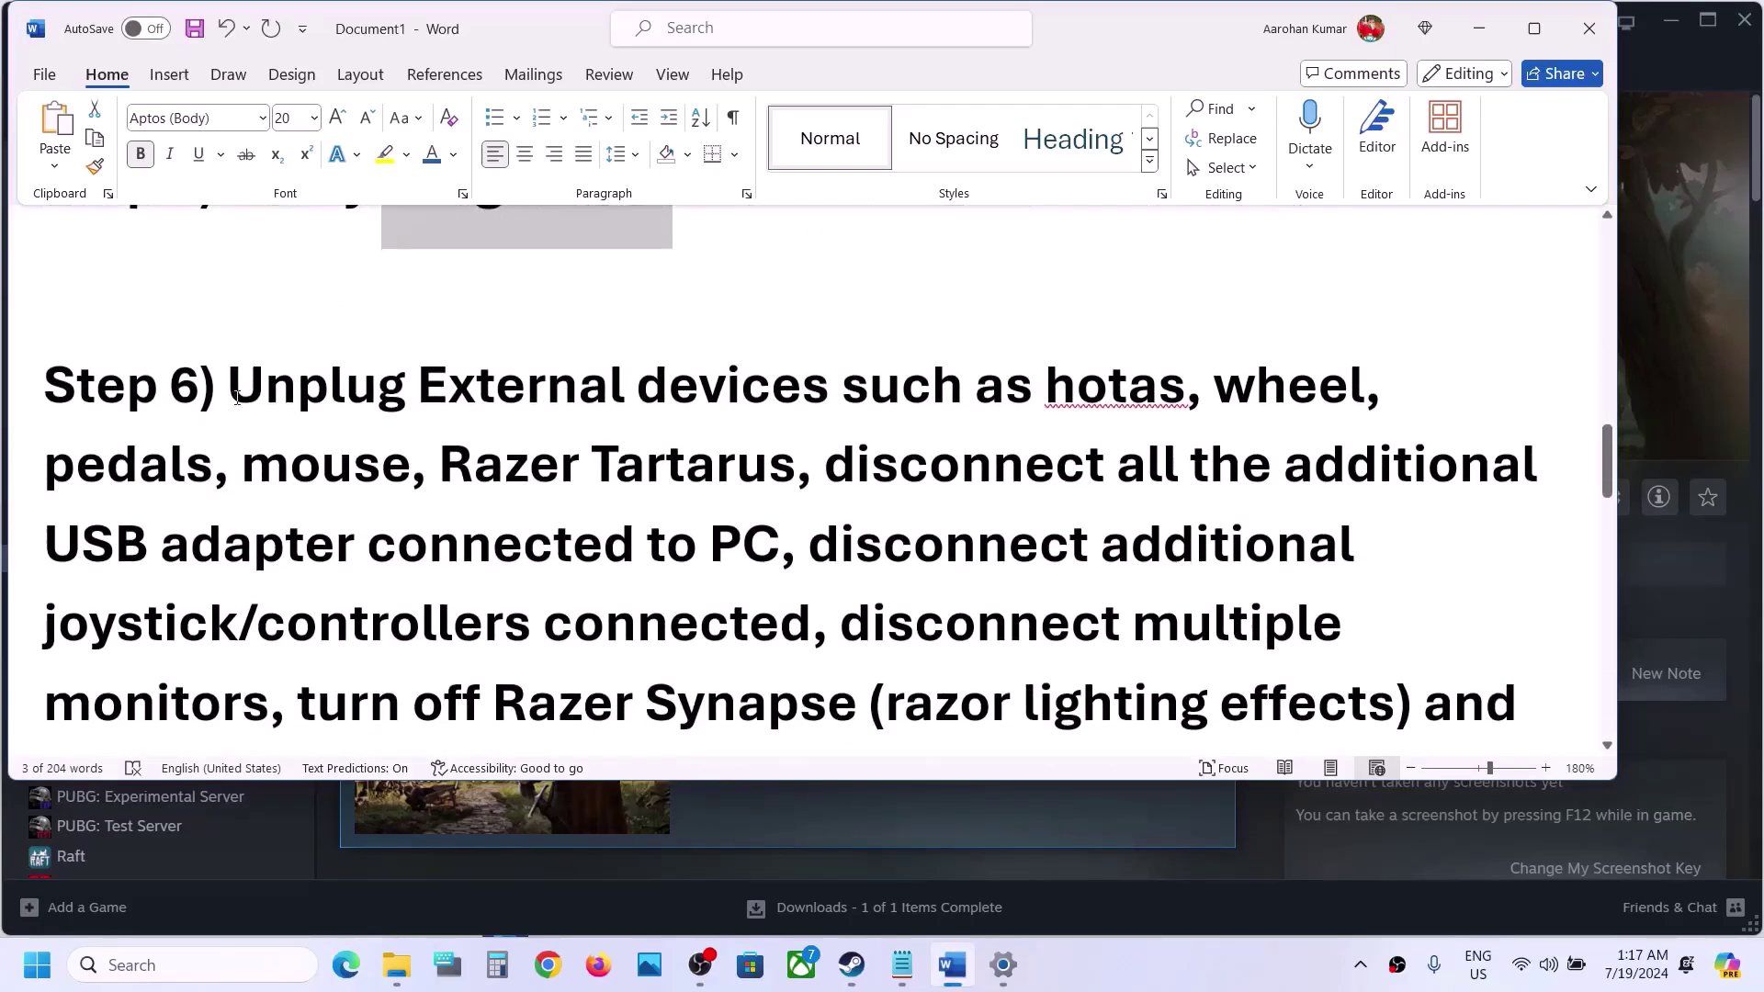
pyautogui.moveTo(237, 397); pyautogui.dragTo(812, 625)
pyautogui.scroll(-3, 900, 321)
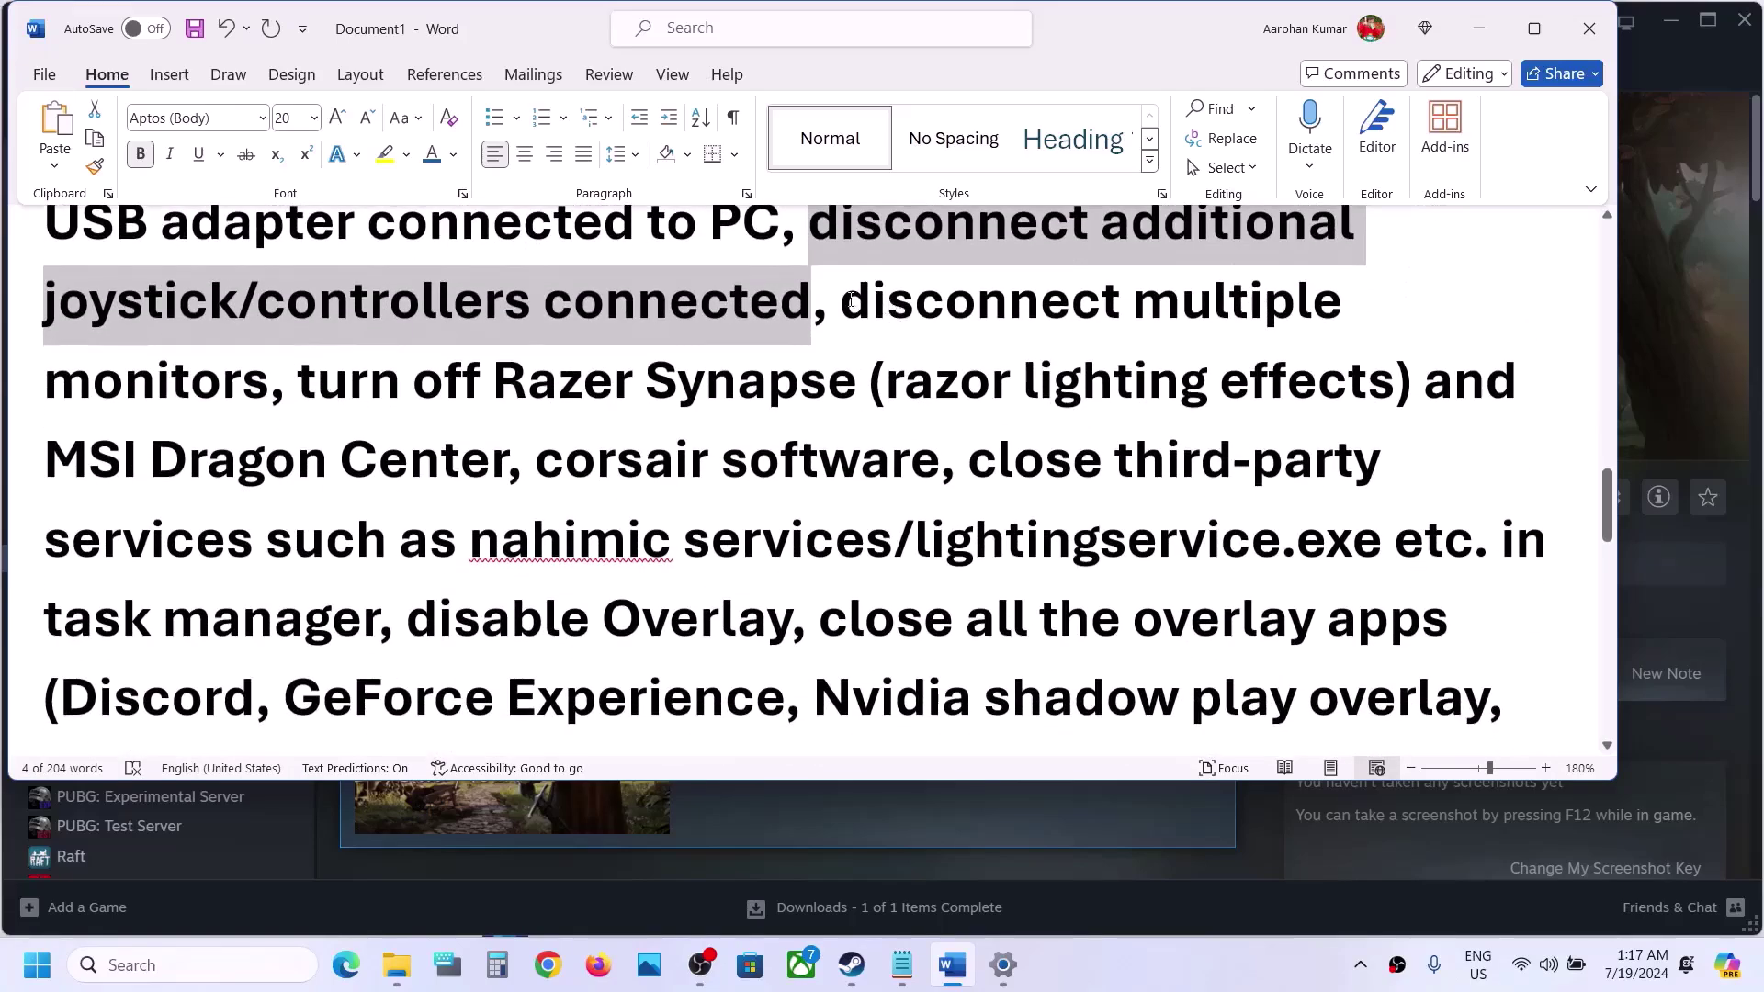
pyautogui.moveTo(852, 300); pyautogui.dragTo(789, 625)
pyautogui.click(377, 625)
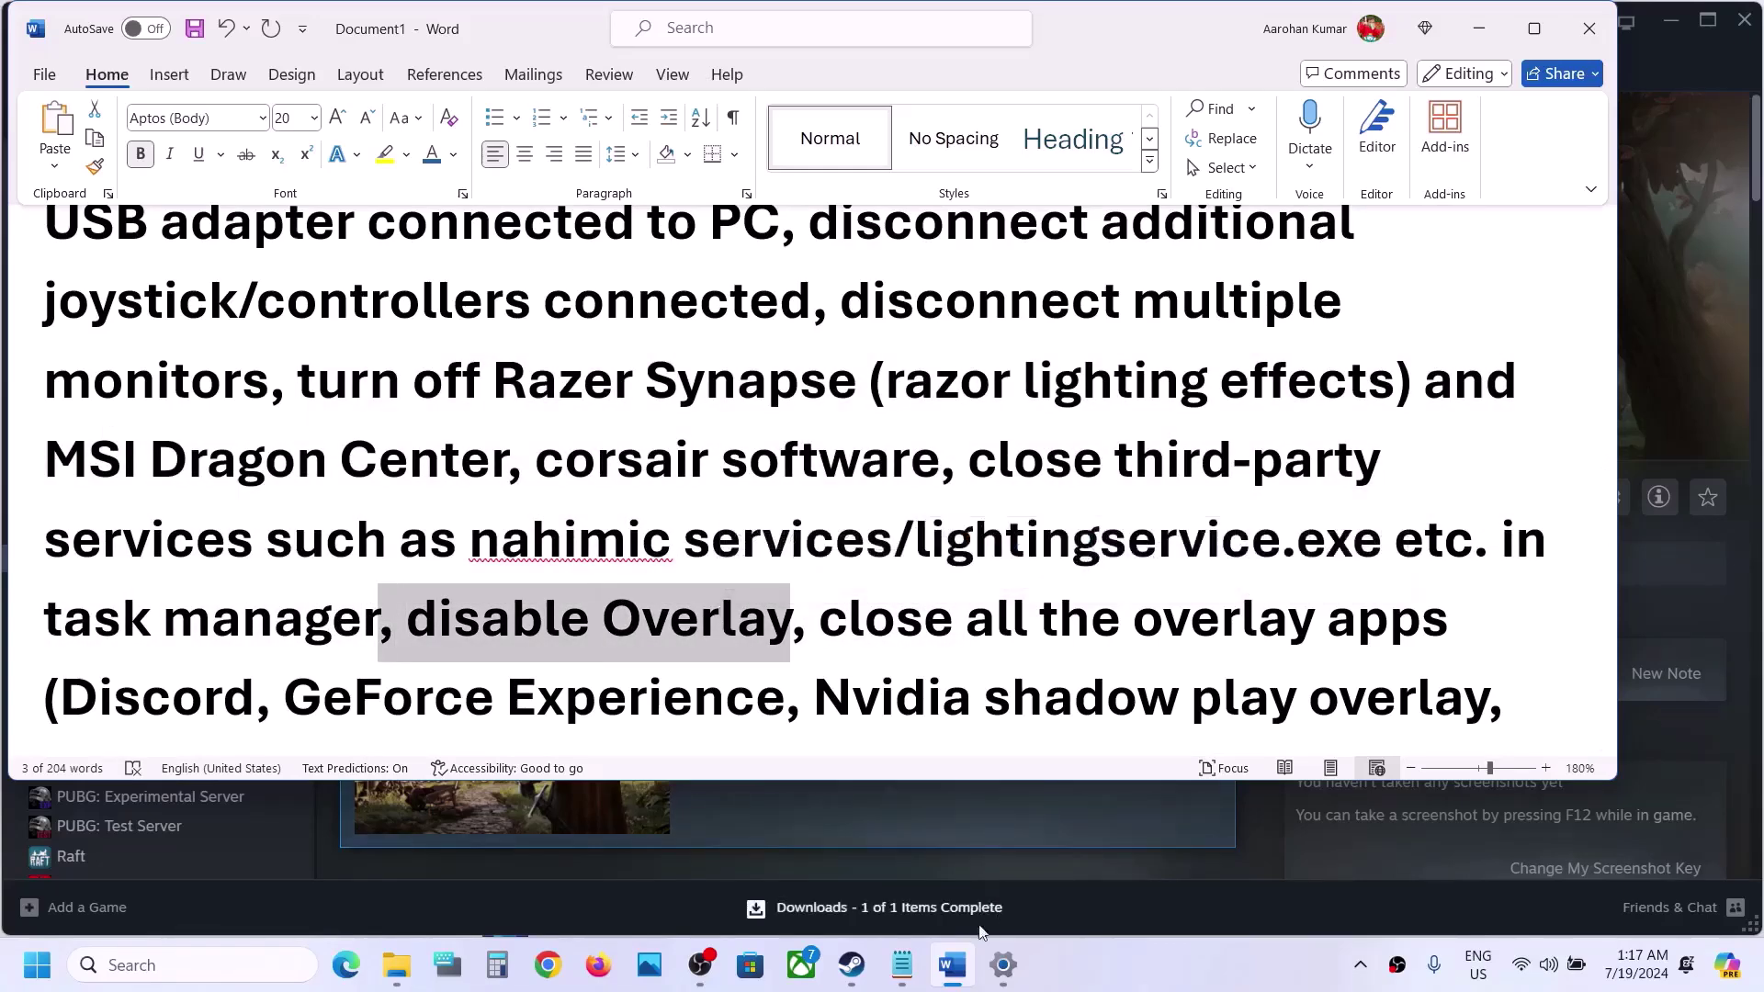
# Turn off 'Enable the Steam Overlay while in-game' in Norland's Steam properties
pyautogui.click(852, 965)
pyautogui.rightClick(238, 566)
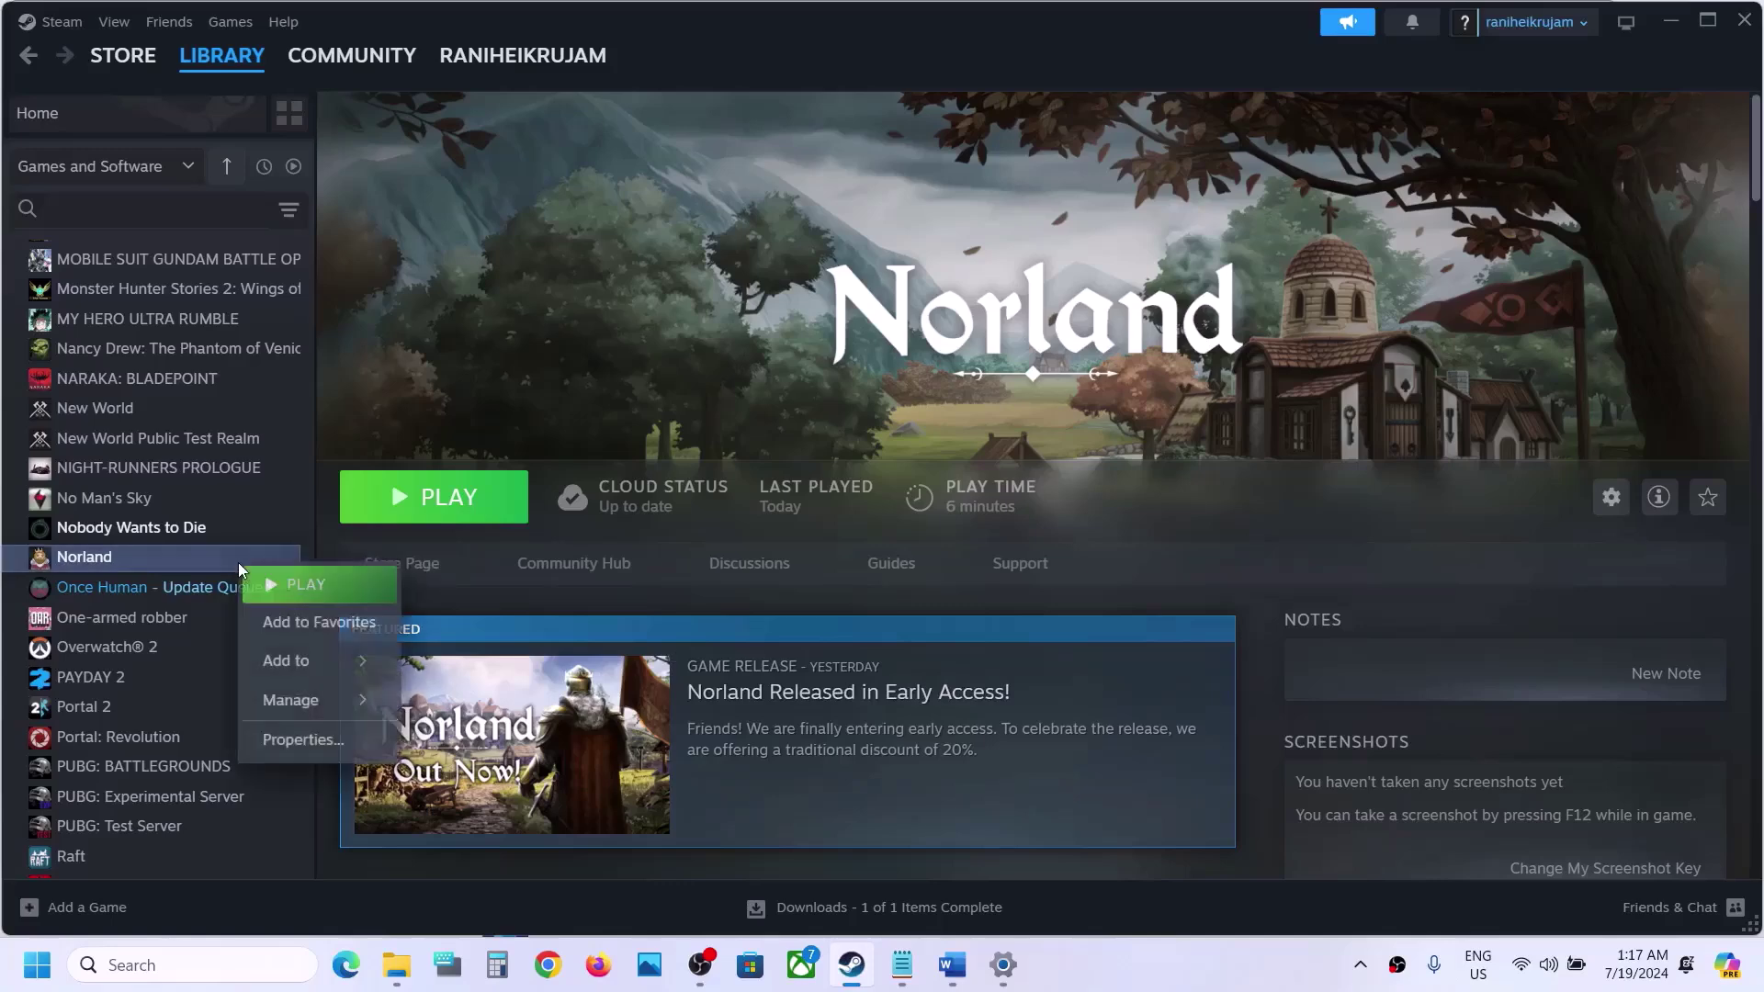
pyautogui.click(343, 751)
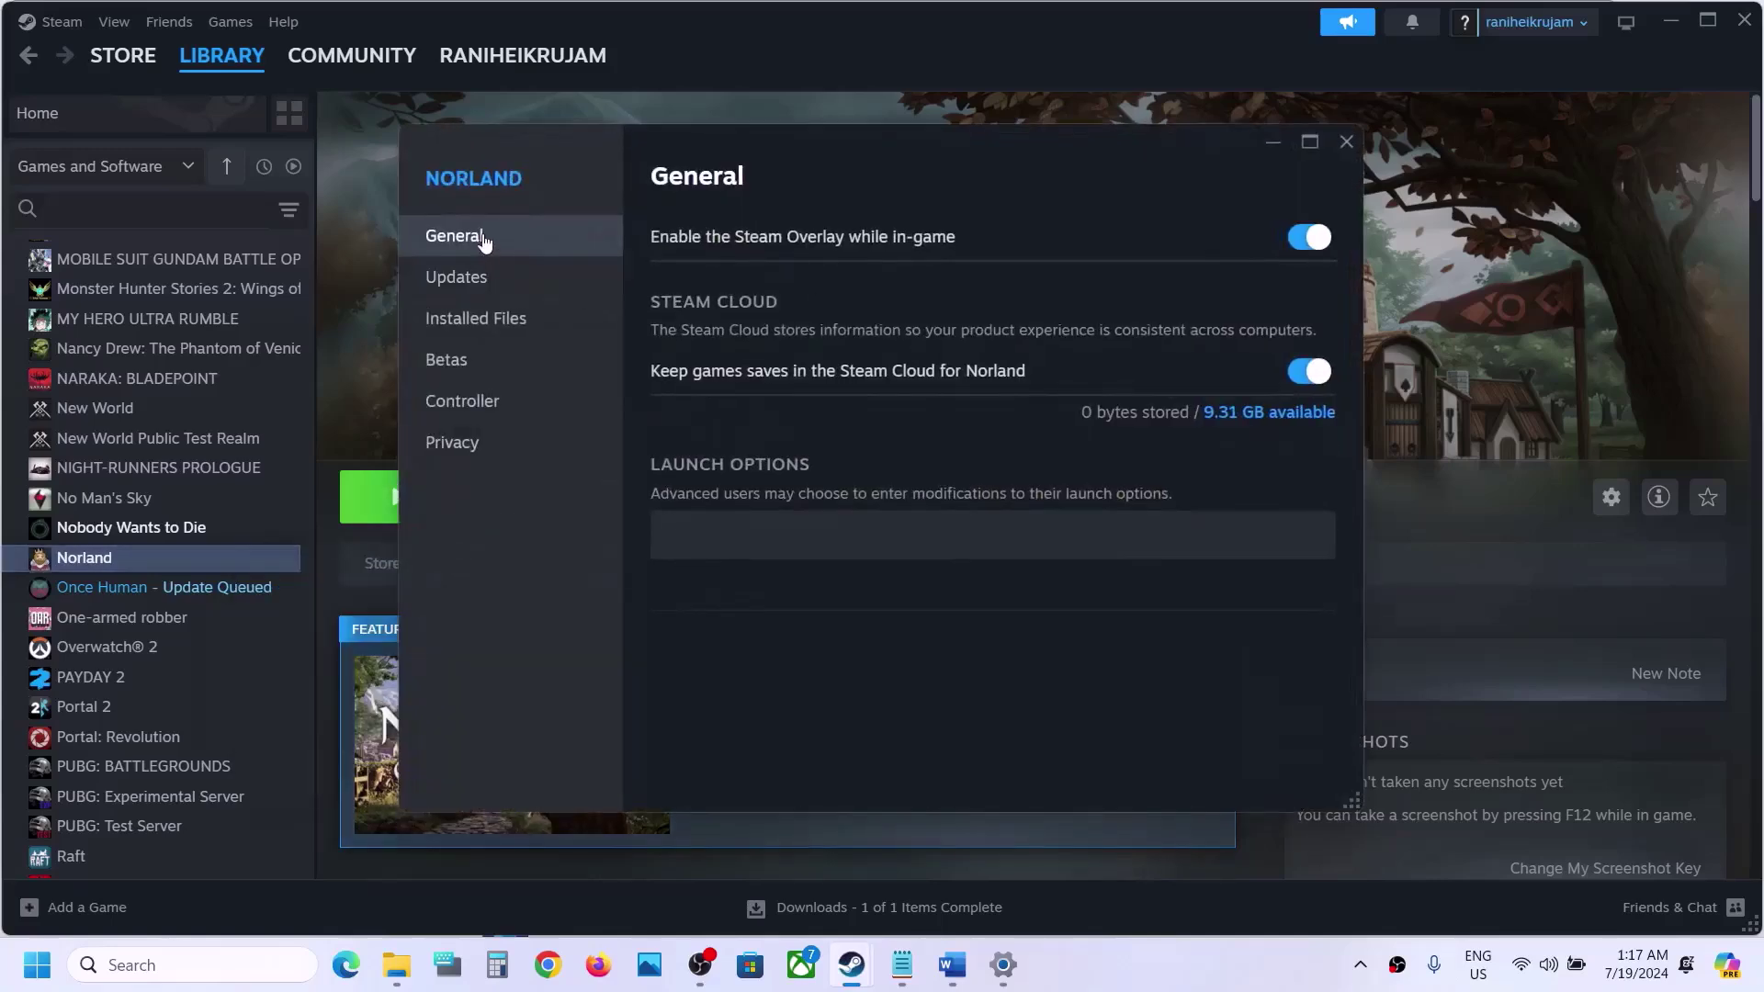
pyautogui.click(1302, 241)
pyautogui.click(1347, 141)
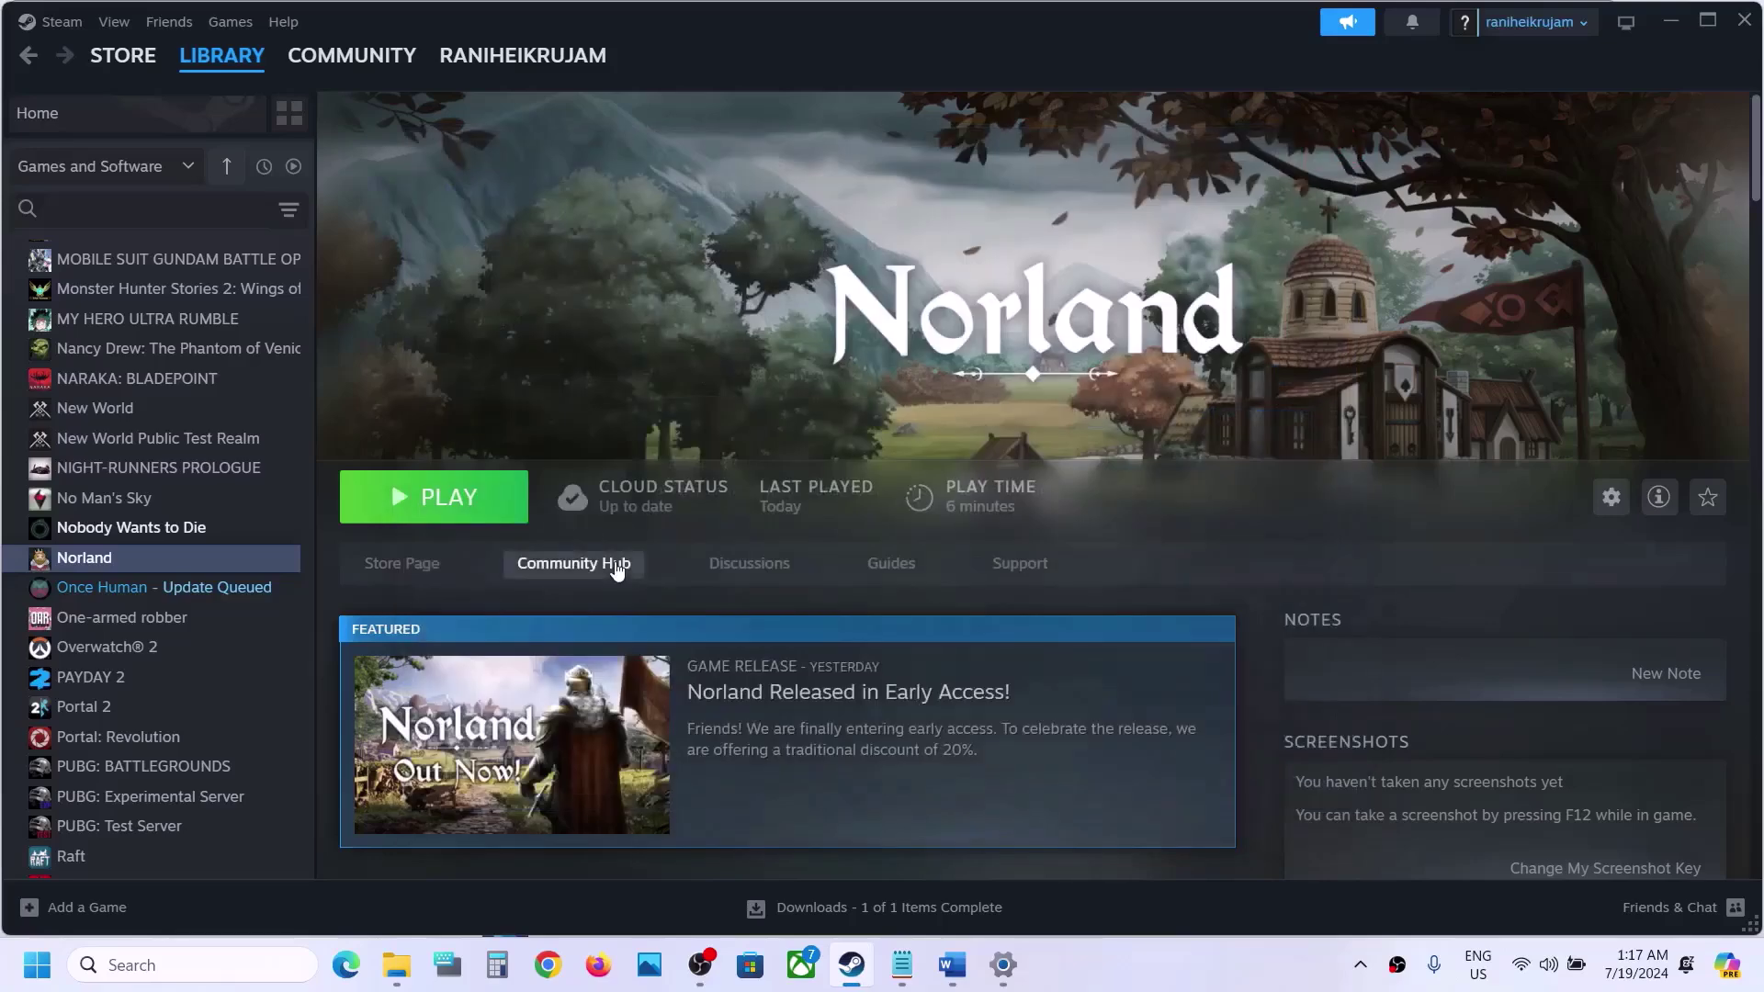
# Highlight the Step 6 list of overlay apps to close, including GeForce Experience
pyautogui.click(955, 963)
pyautogui.scroll(-2, 833, 508)
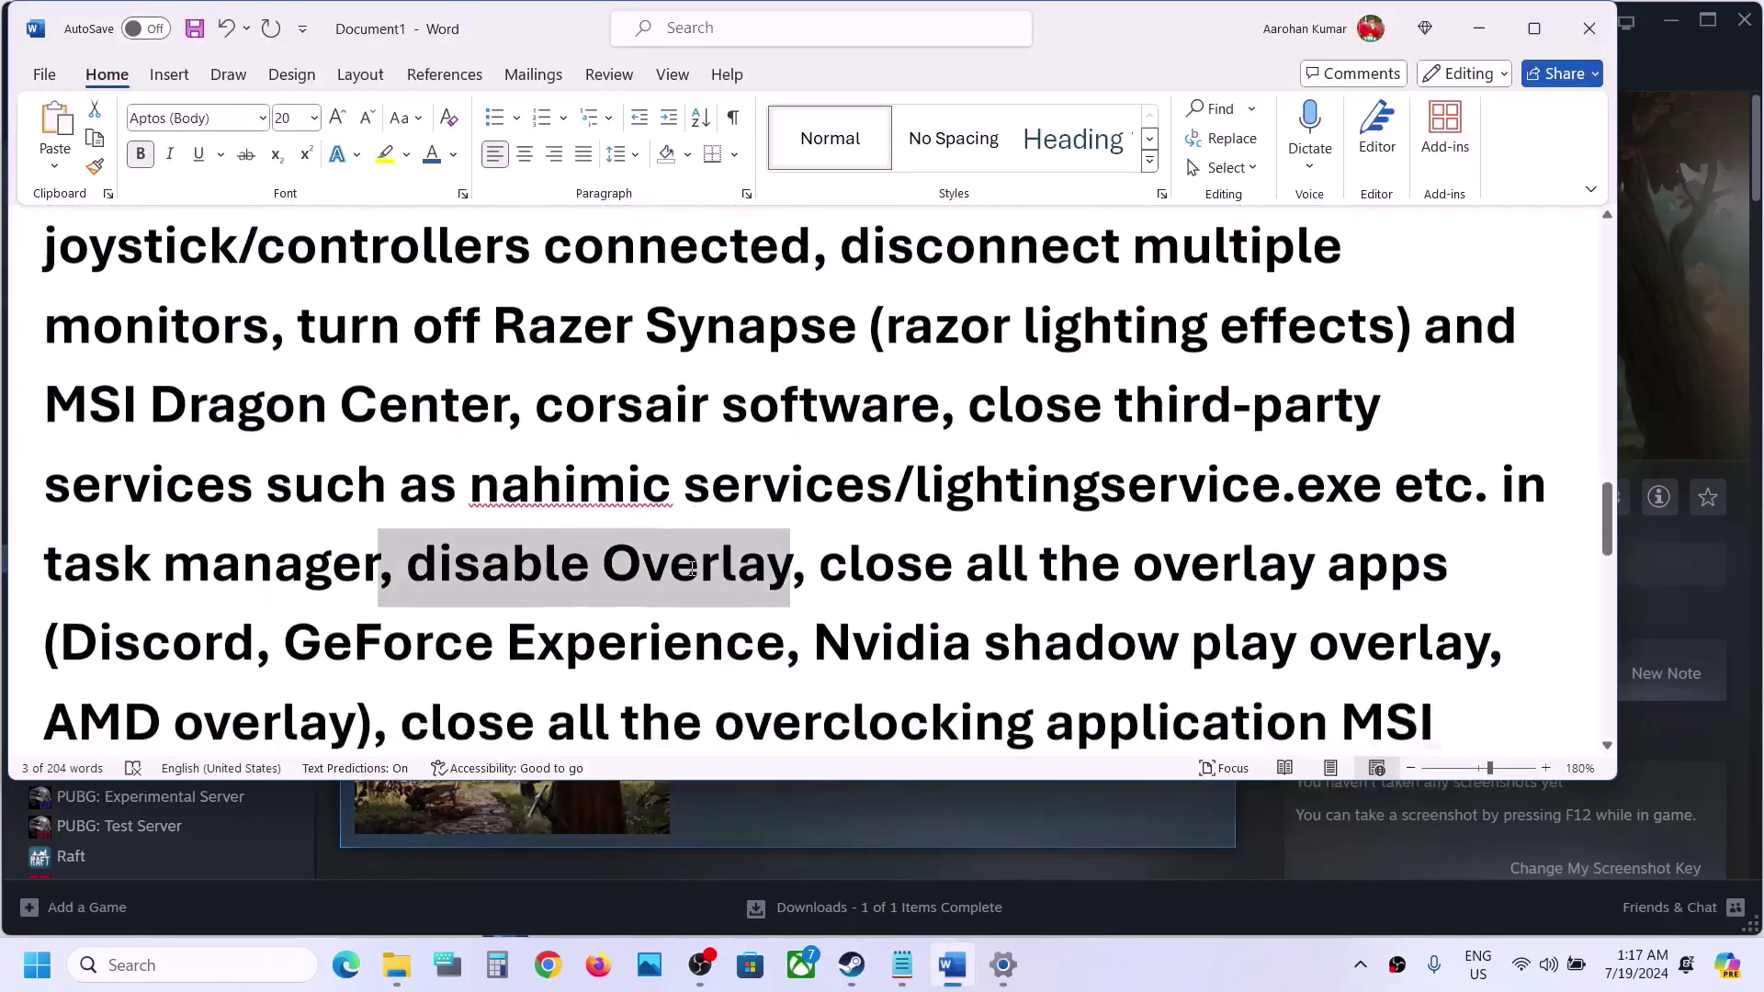
pyautogui.moveTo(834, 508); pyautogui.dragTo(268, 581)
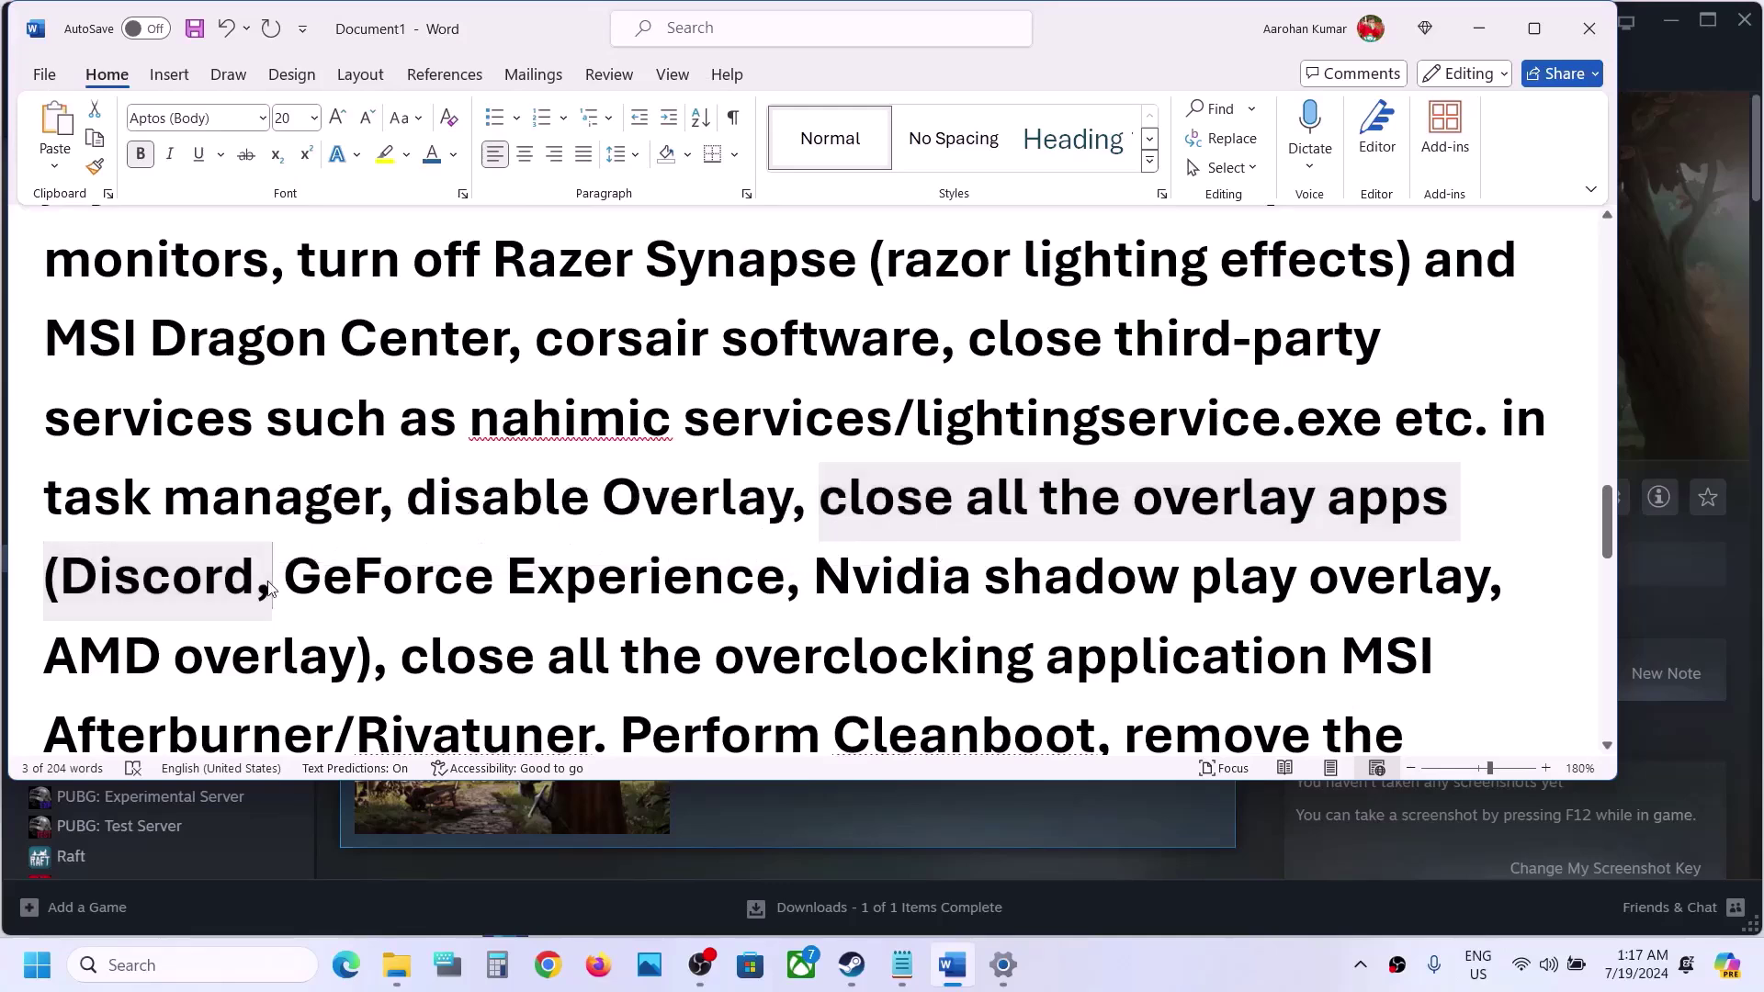
pyautogui.click(268, 581)
pyautogui.moveTo(61, 576); pyautogui.dragTo(783, 576)
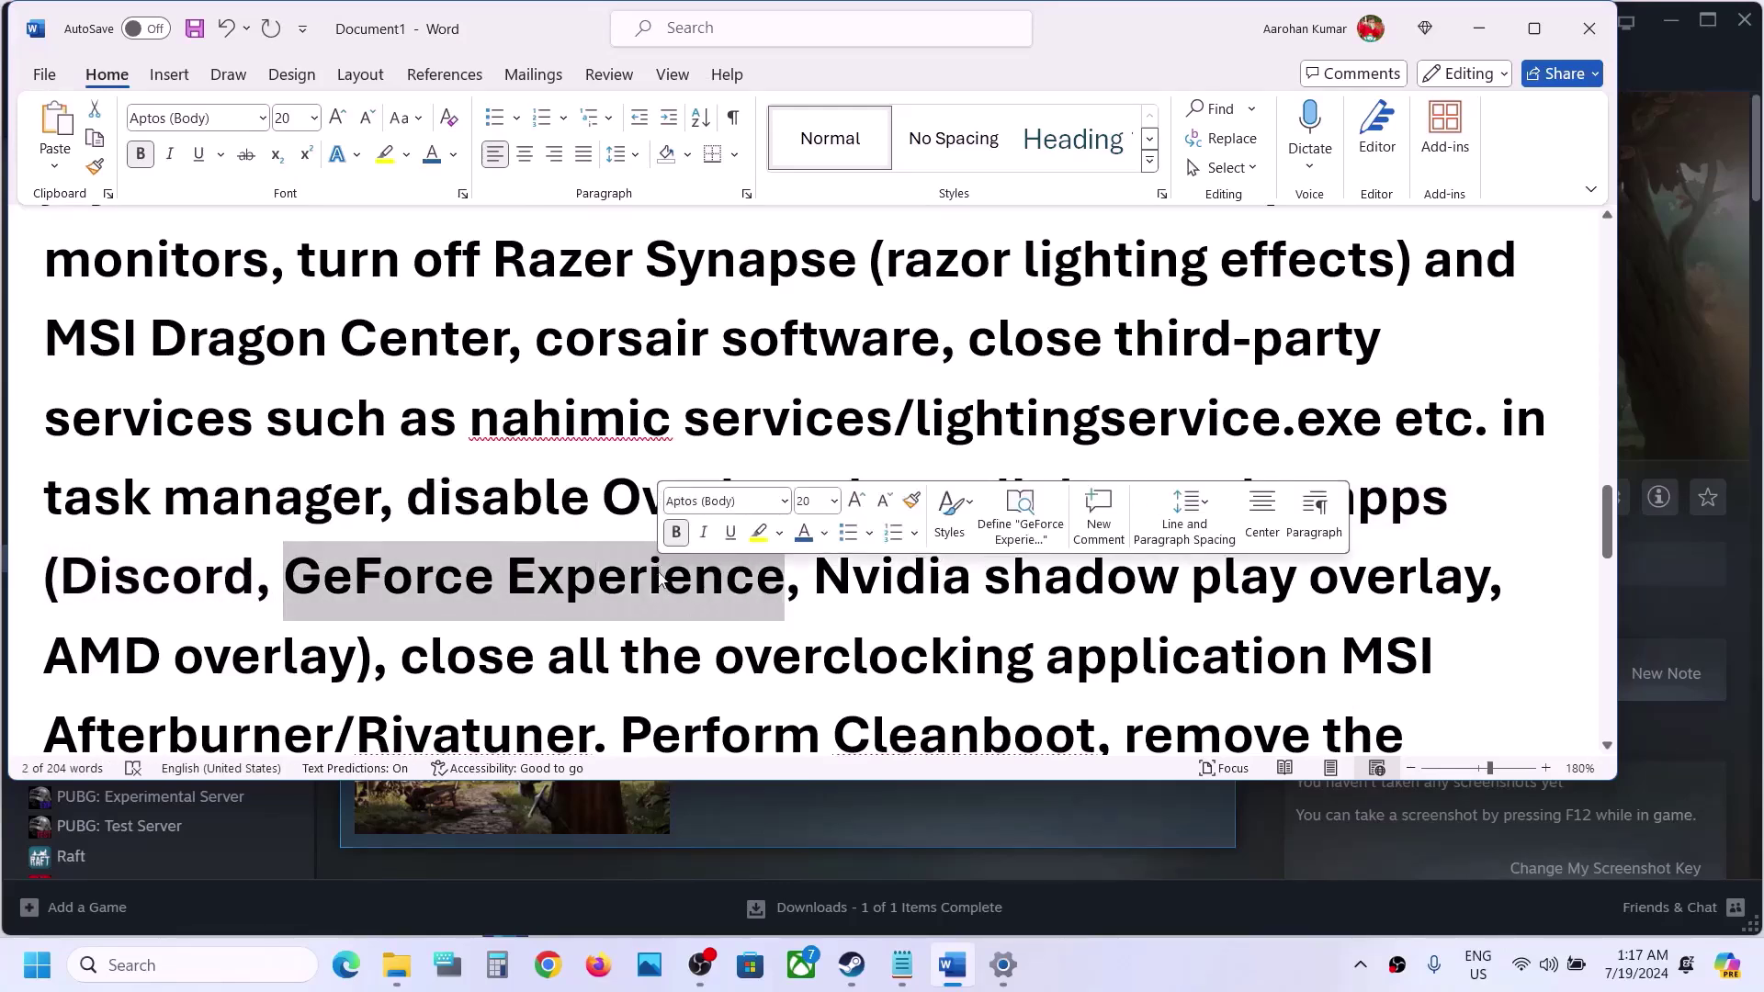
pyautogui.click(592, 503)
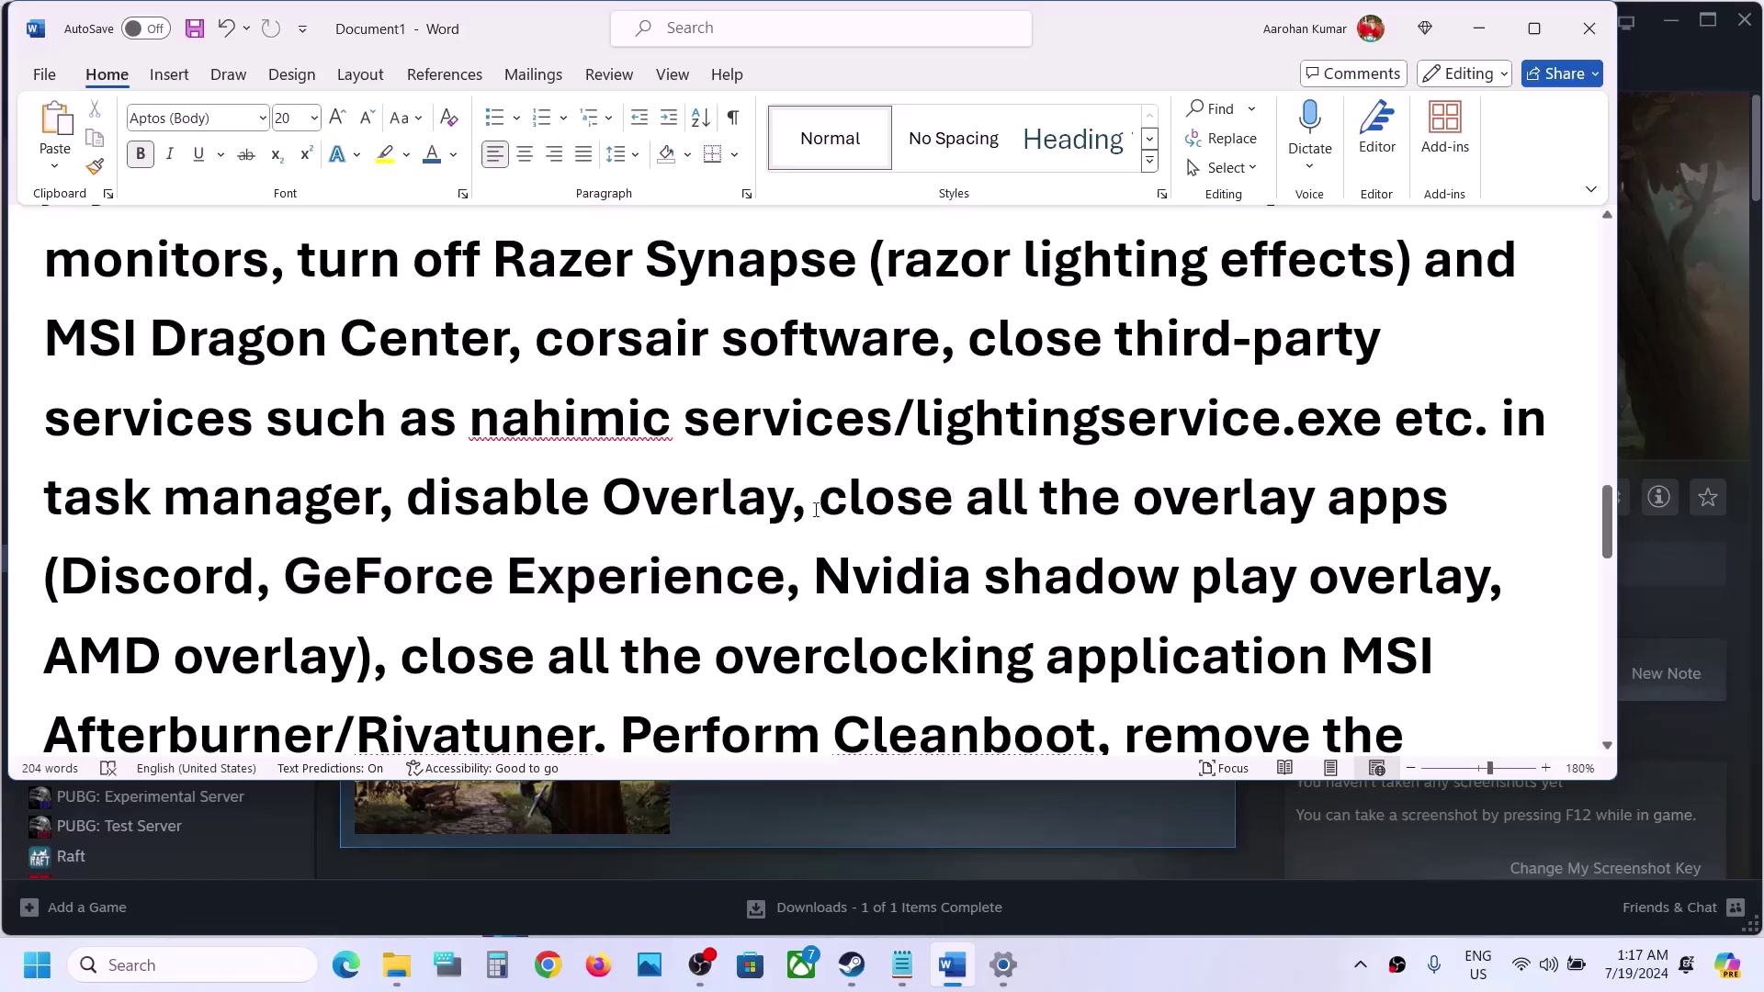
pyautogui.moveTo(816, 510); pyautogui.dragTo(393, 684)
# Highlight the advice on closing overclocking applications and the word Cleanboot
pyautogui.scroll(-3, 416, 401)
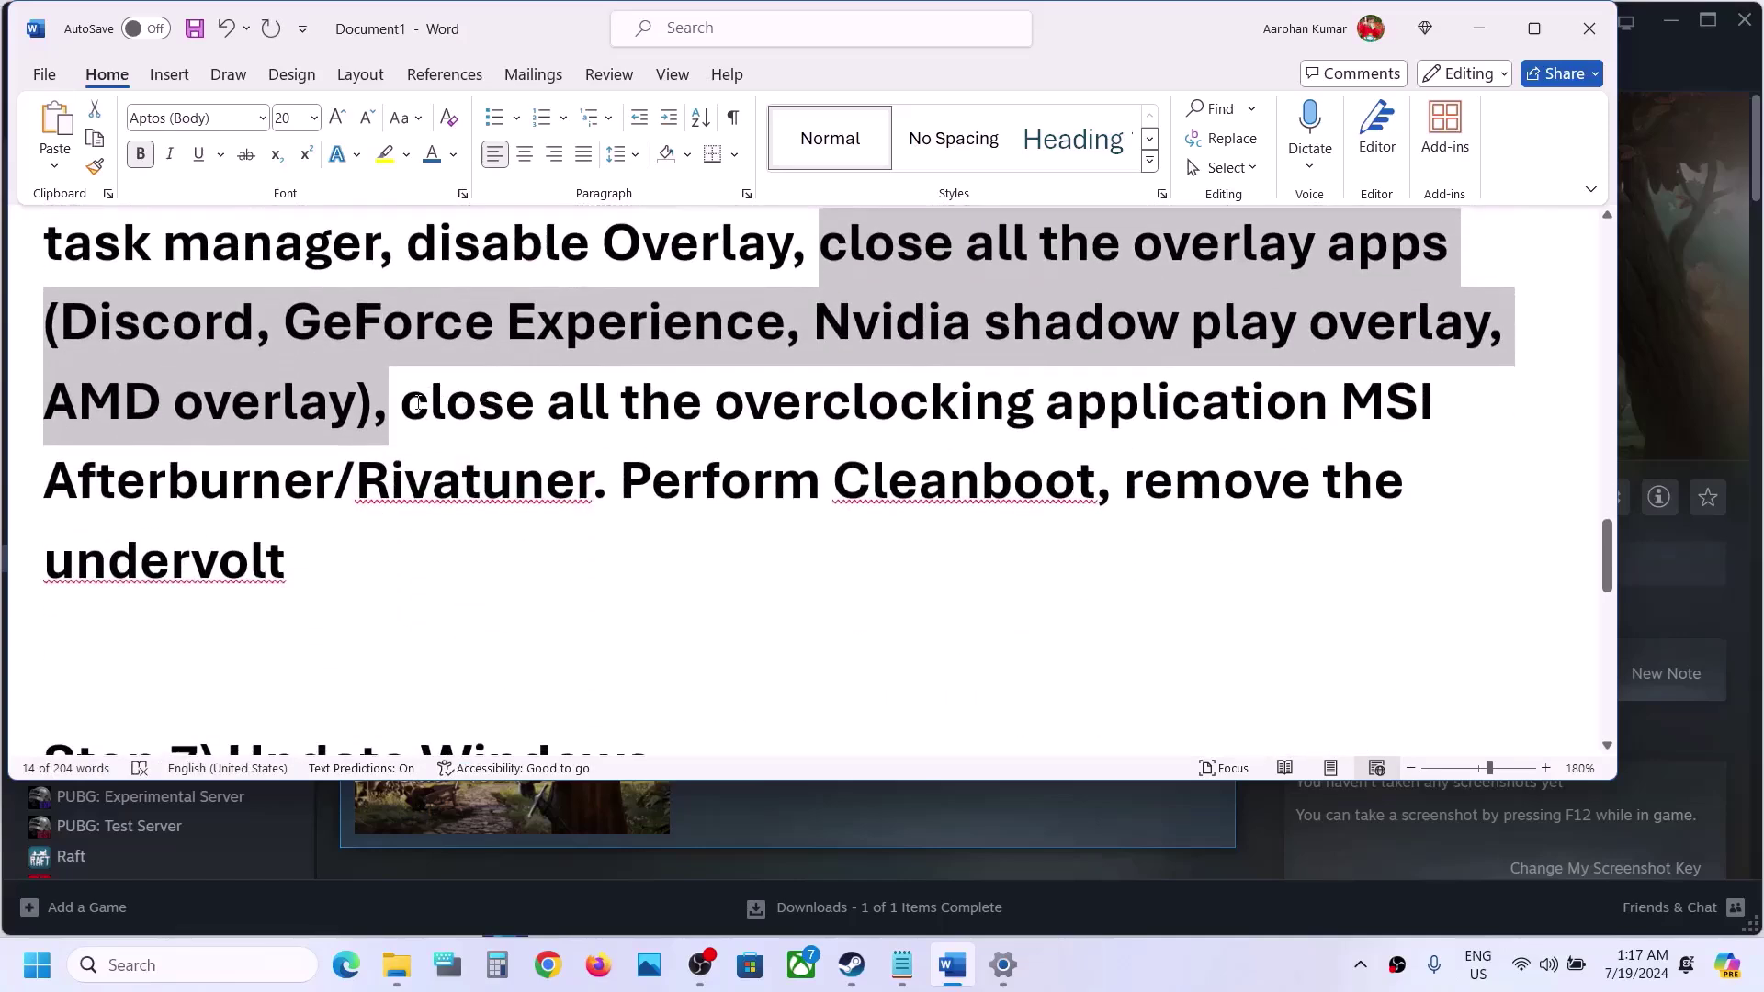
pyautogui.moveTo(414, 404); pyautogui.dragTo(580, 483)
pyautogui.click(581, 483)
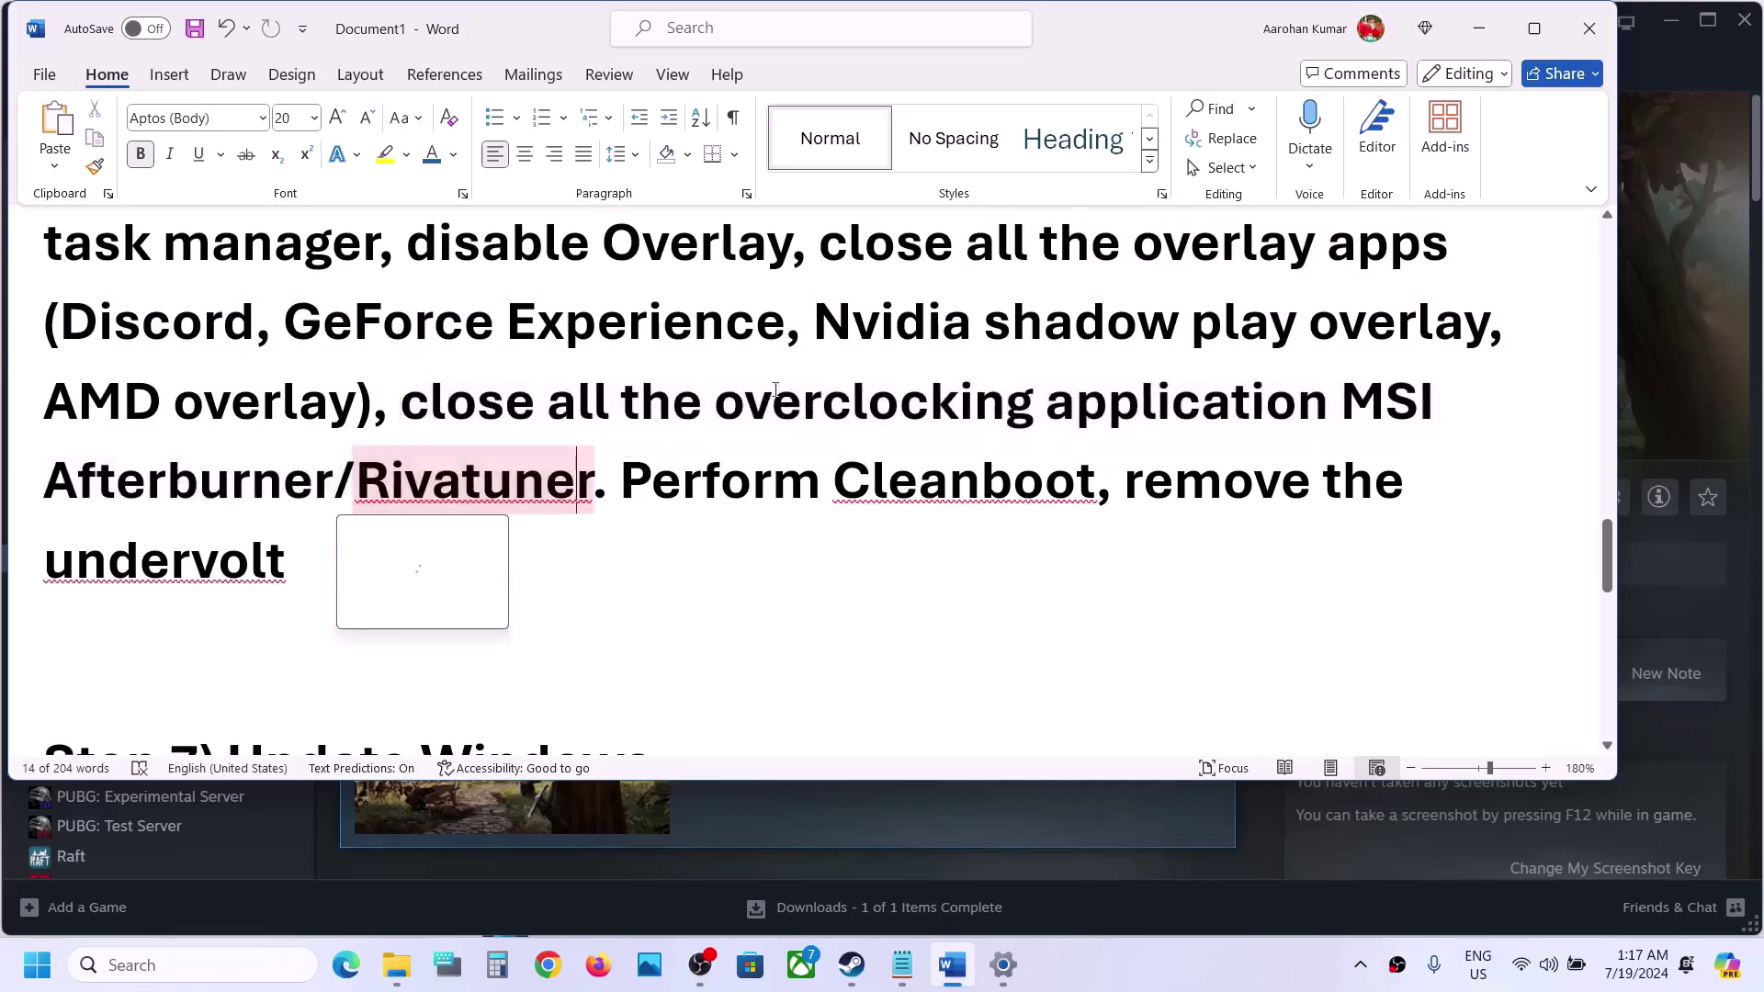
pyautogui.moveTo(716, 404); pyautogui.dragTo(1215, 398)
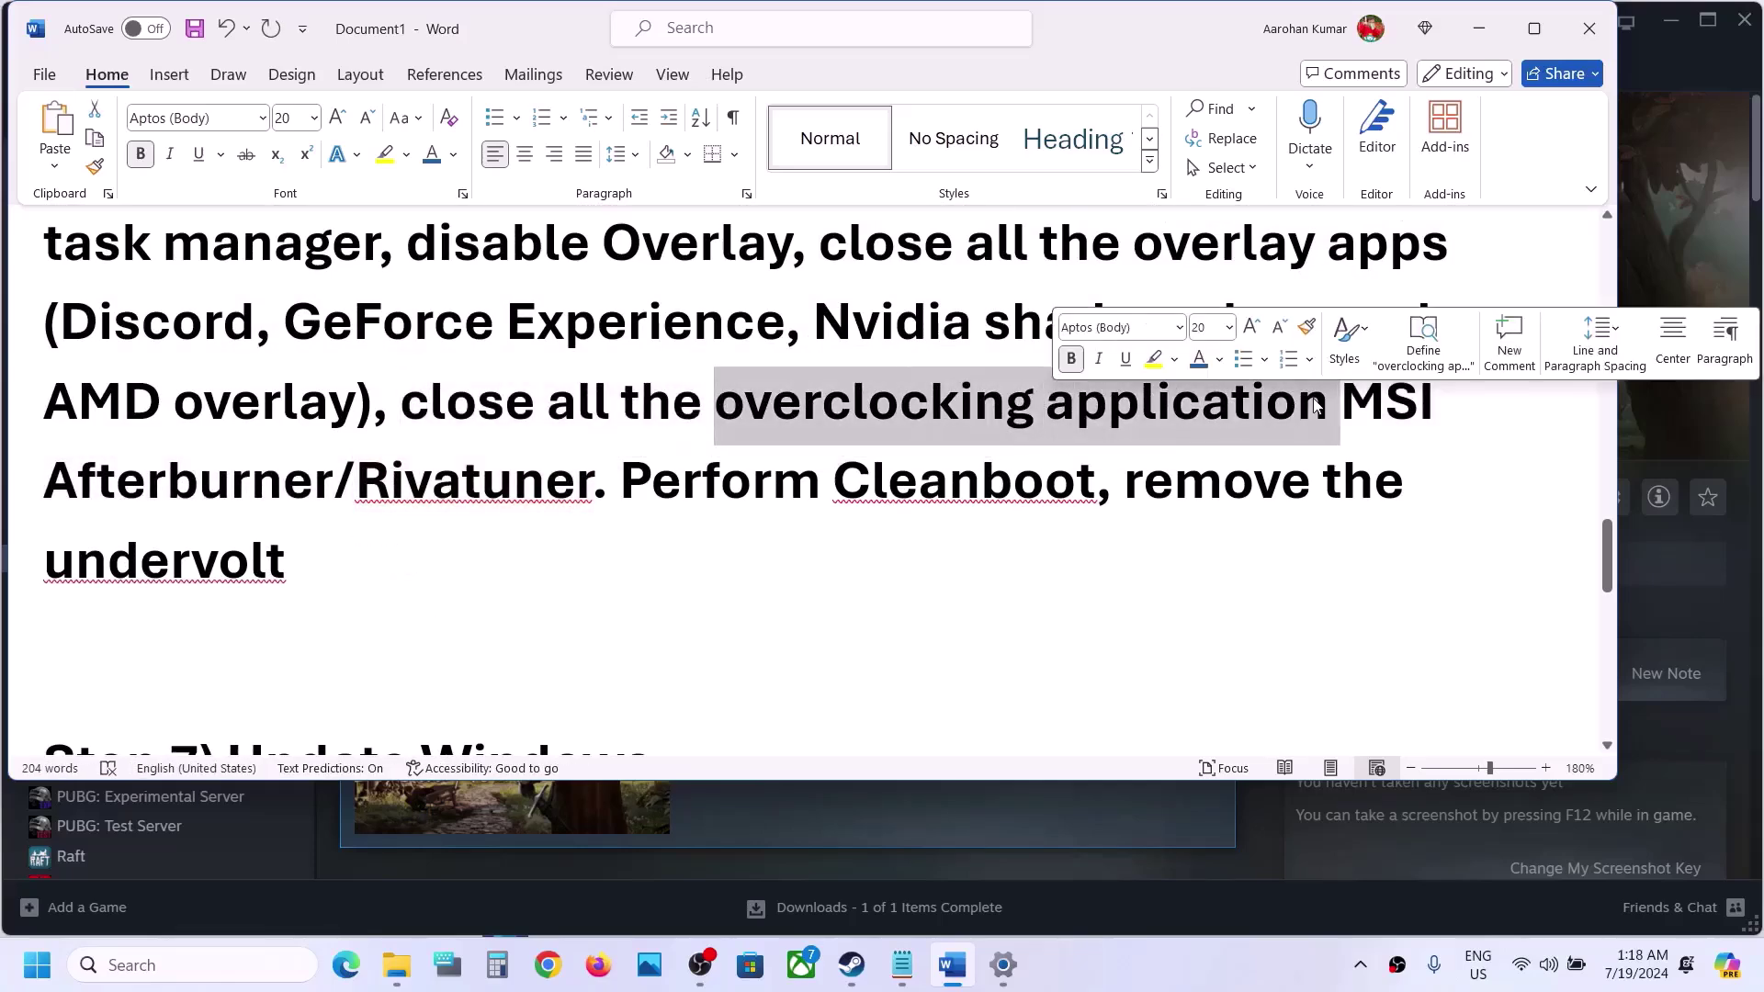
pyautogui.moveTo(448, 398); pyautogui.dragTo(1252, 397)
pyautogui.moveTo(854, 493); pyautogui.dragTo(1116, 484)
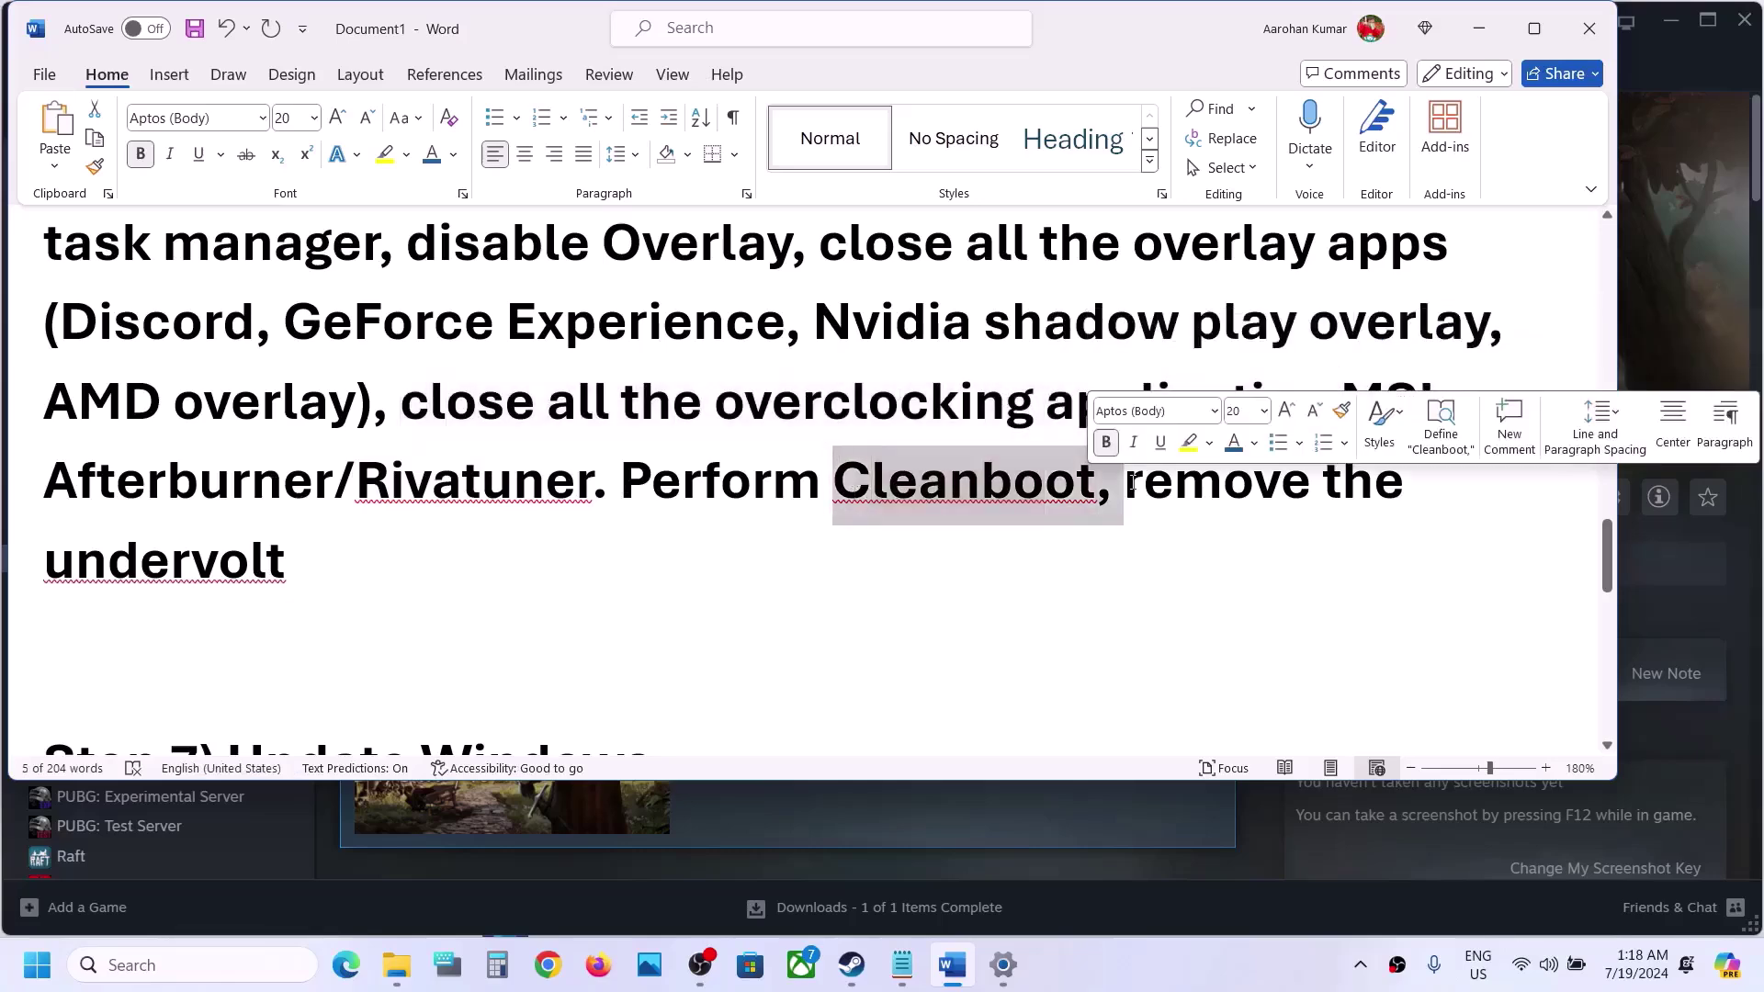
# Search 'system' for System Configuration, hide Microsoft services, disable the rest, and confirm
pyautogui.click(36, 965)
pyautogui.write('systm')
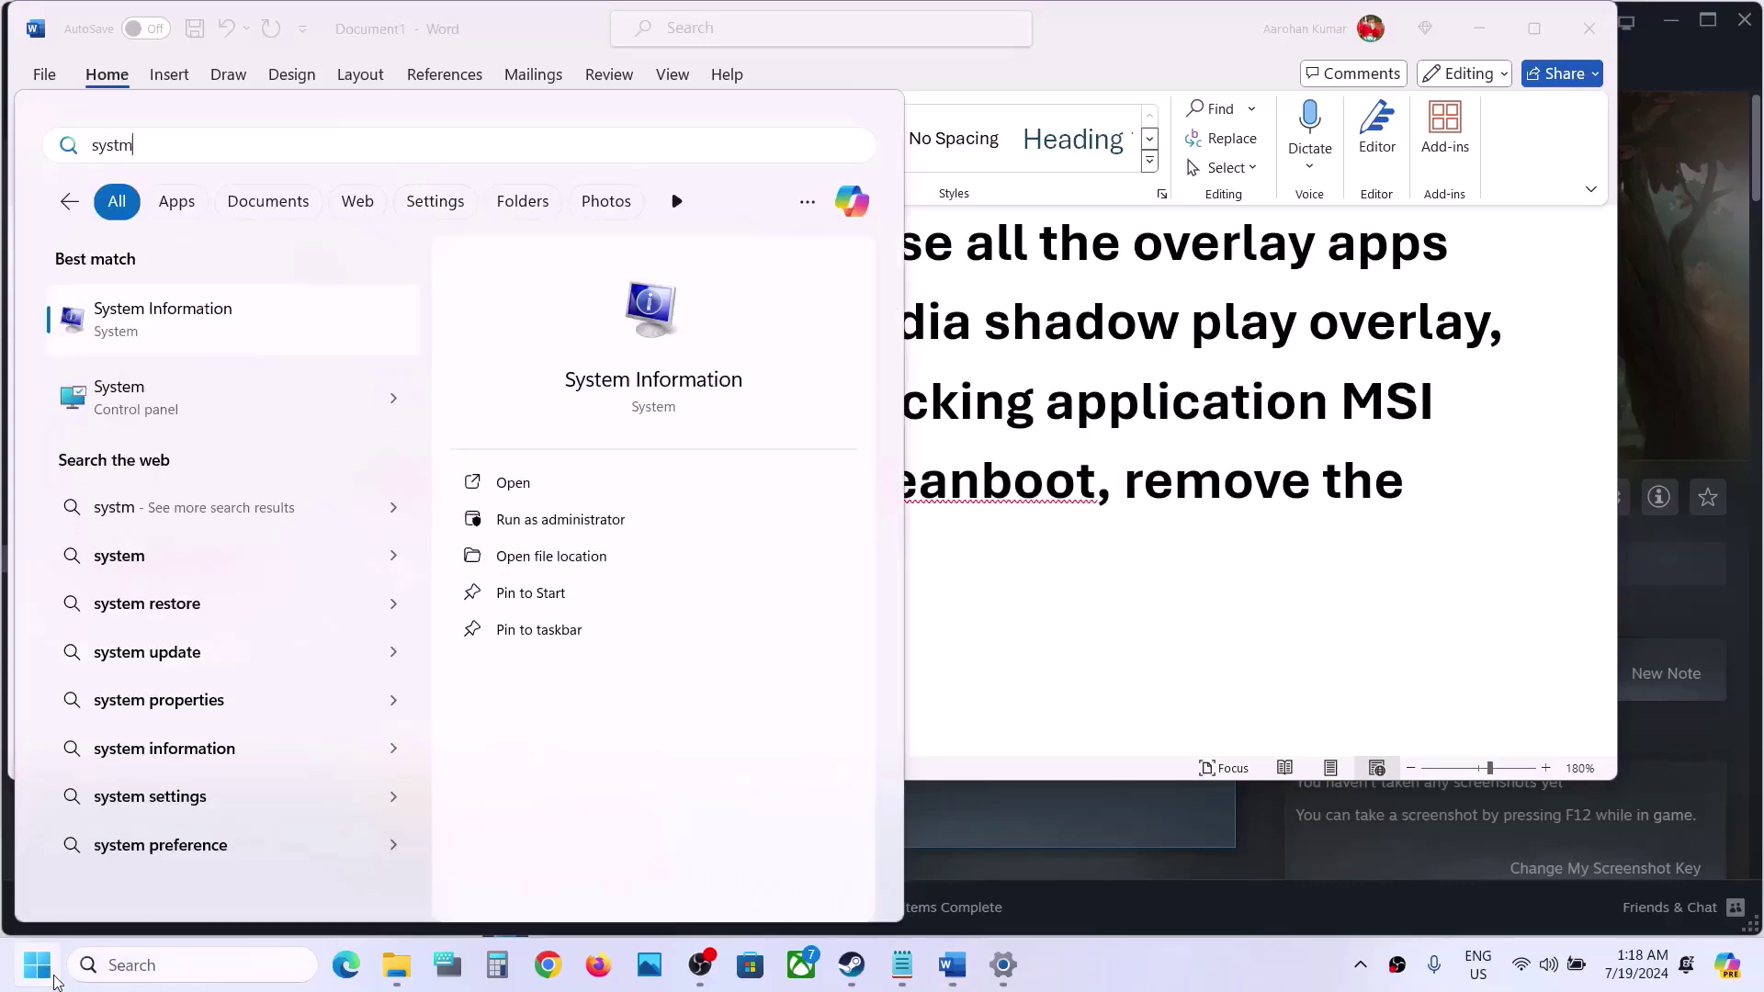
pyautogui.press('BackSpace')
pyautogui.write('em')
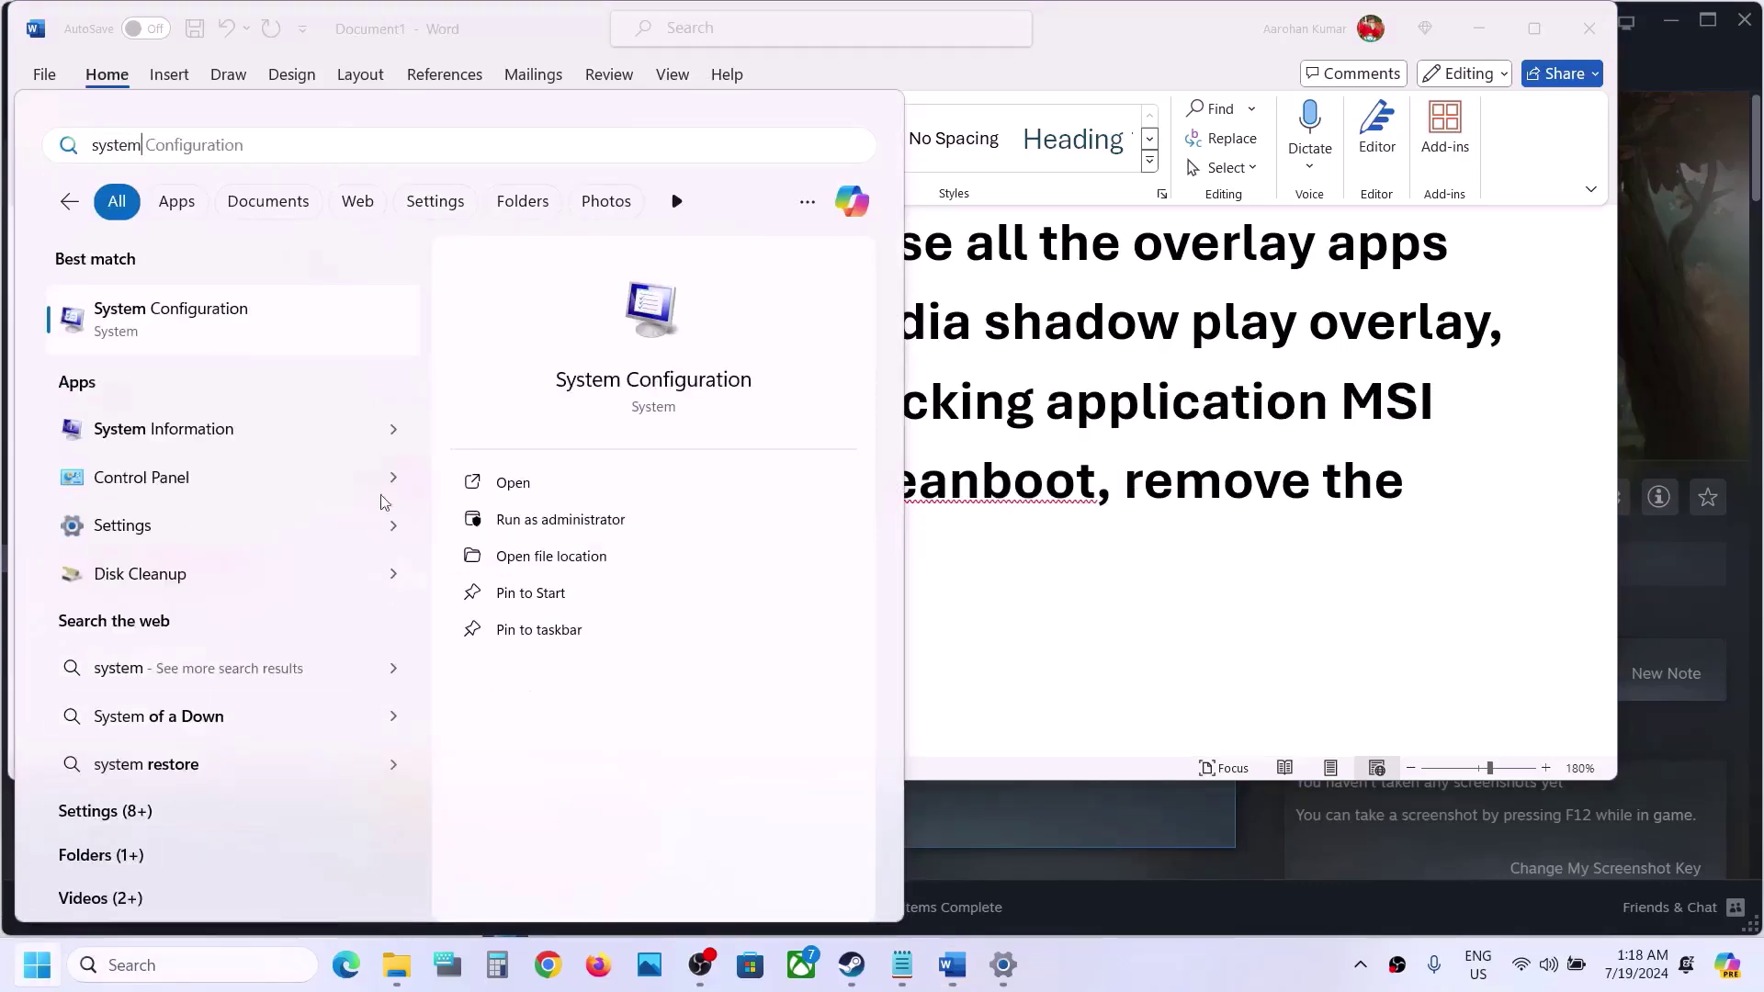
pyautogui.click(189, 321)
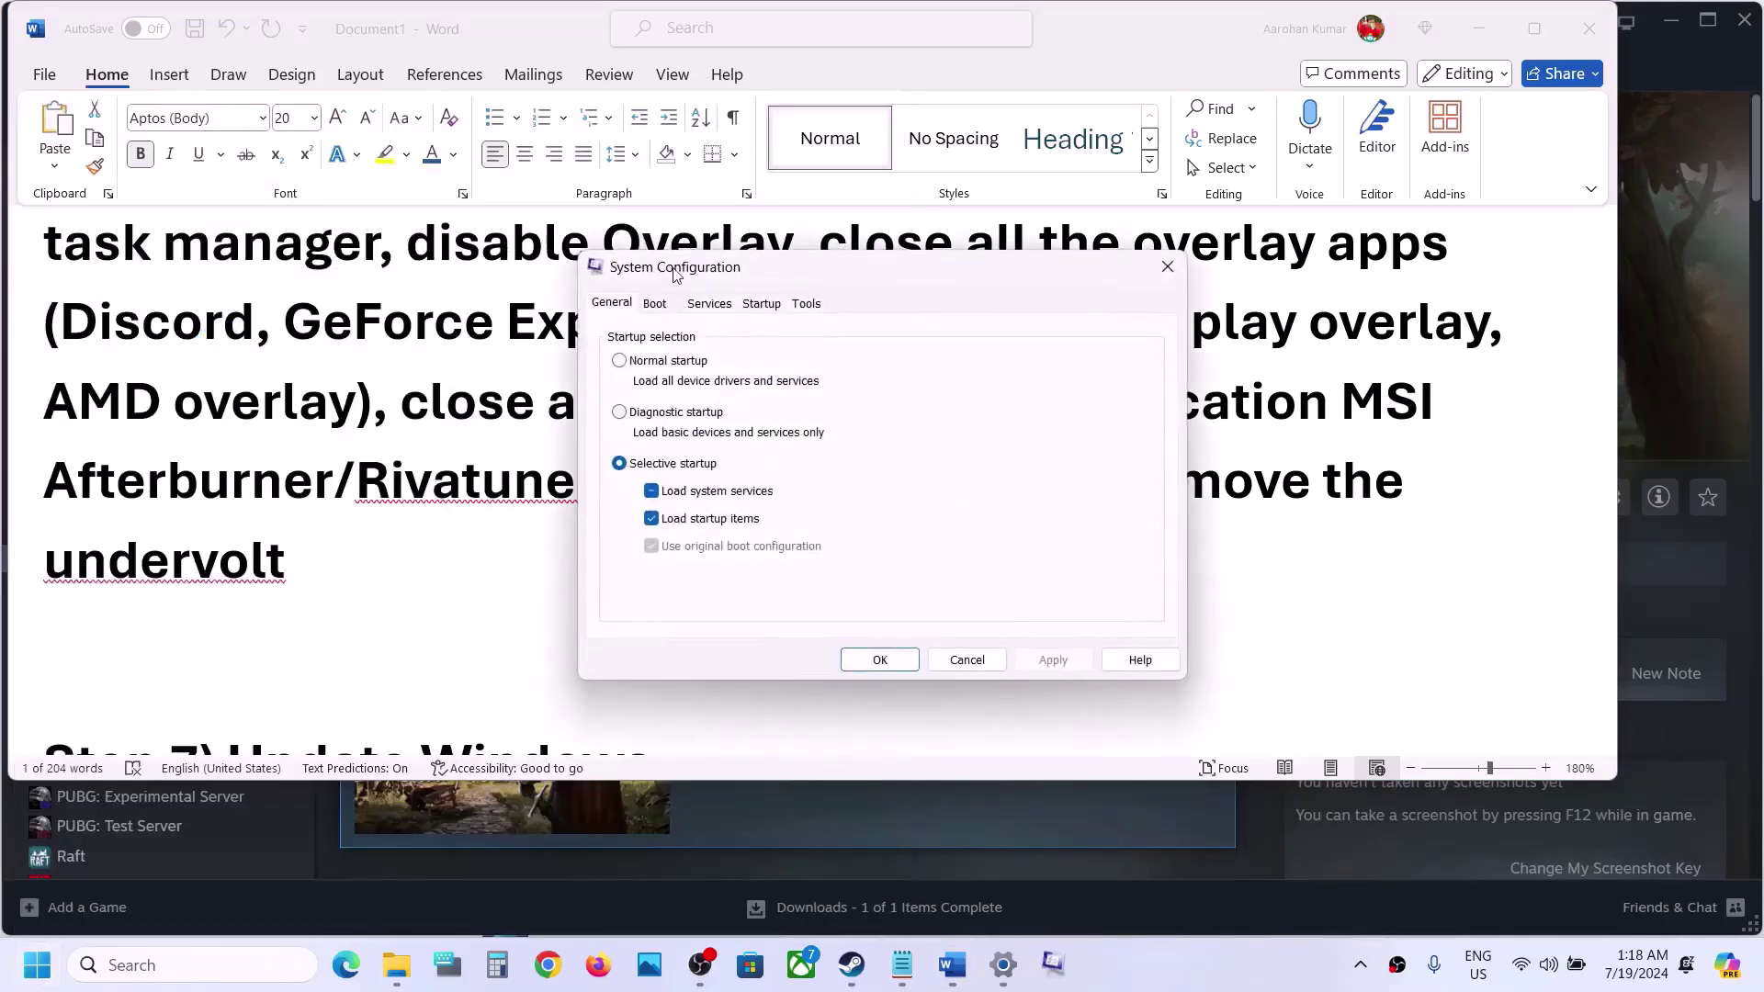
pyautogui.click(708, 304)
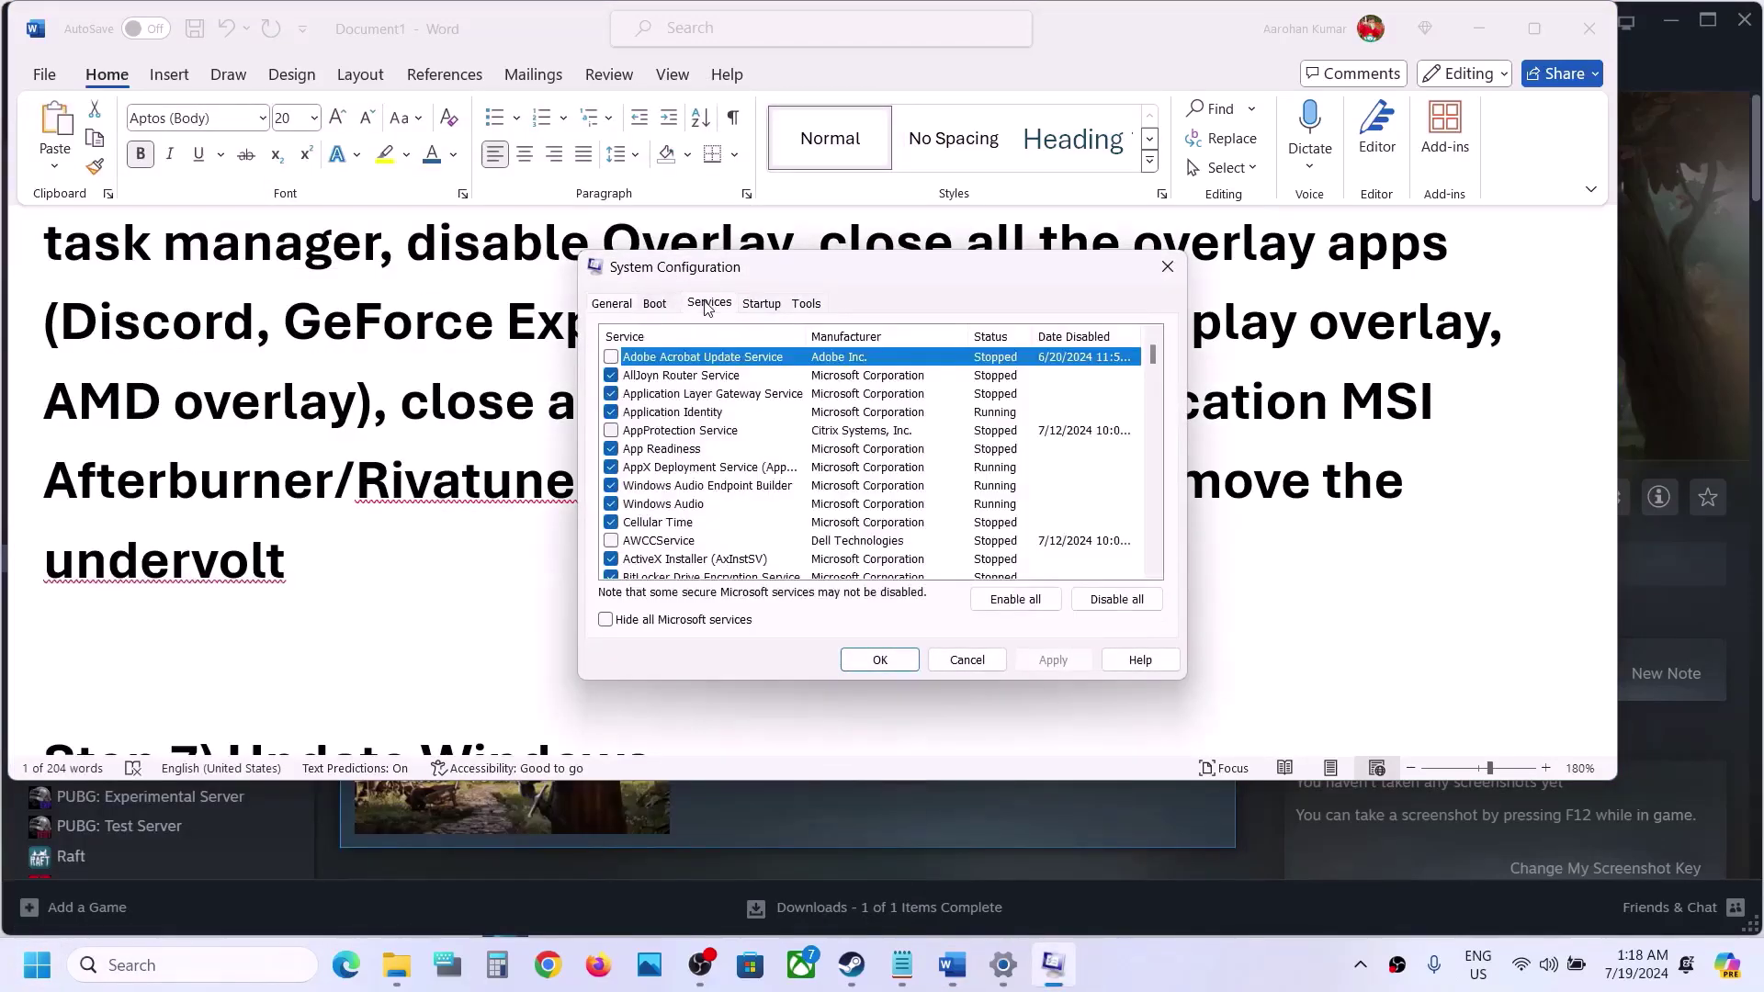
pyautogui.click(605, 621)
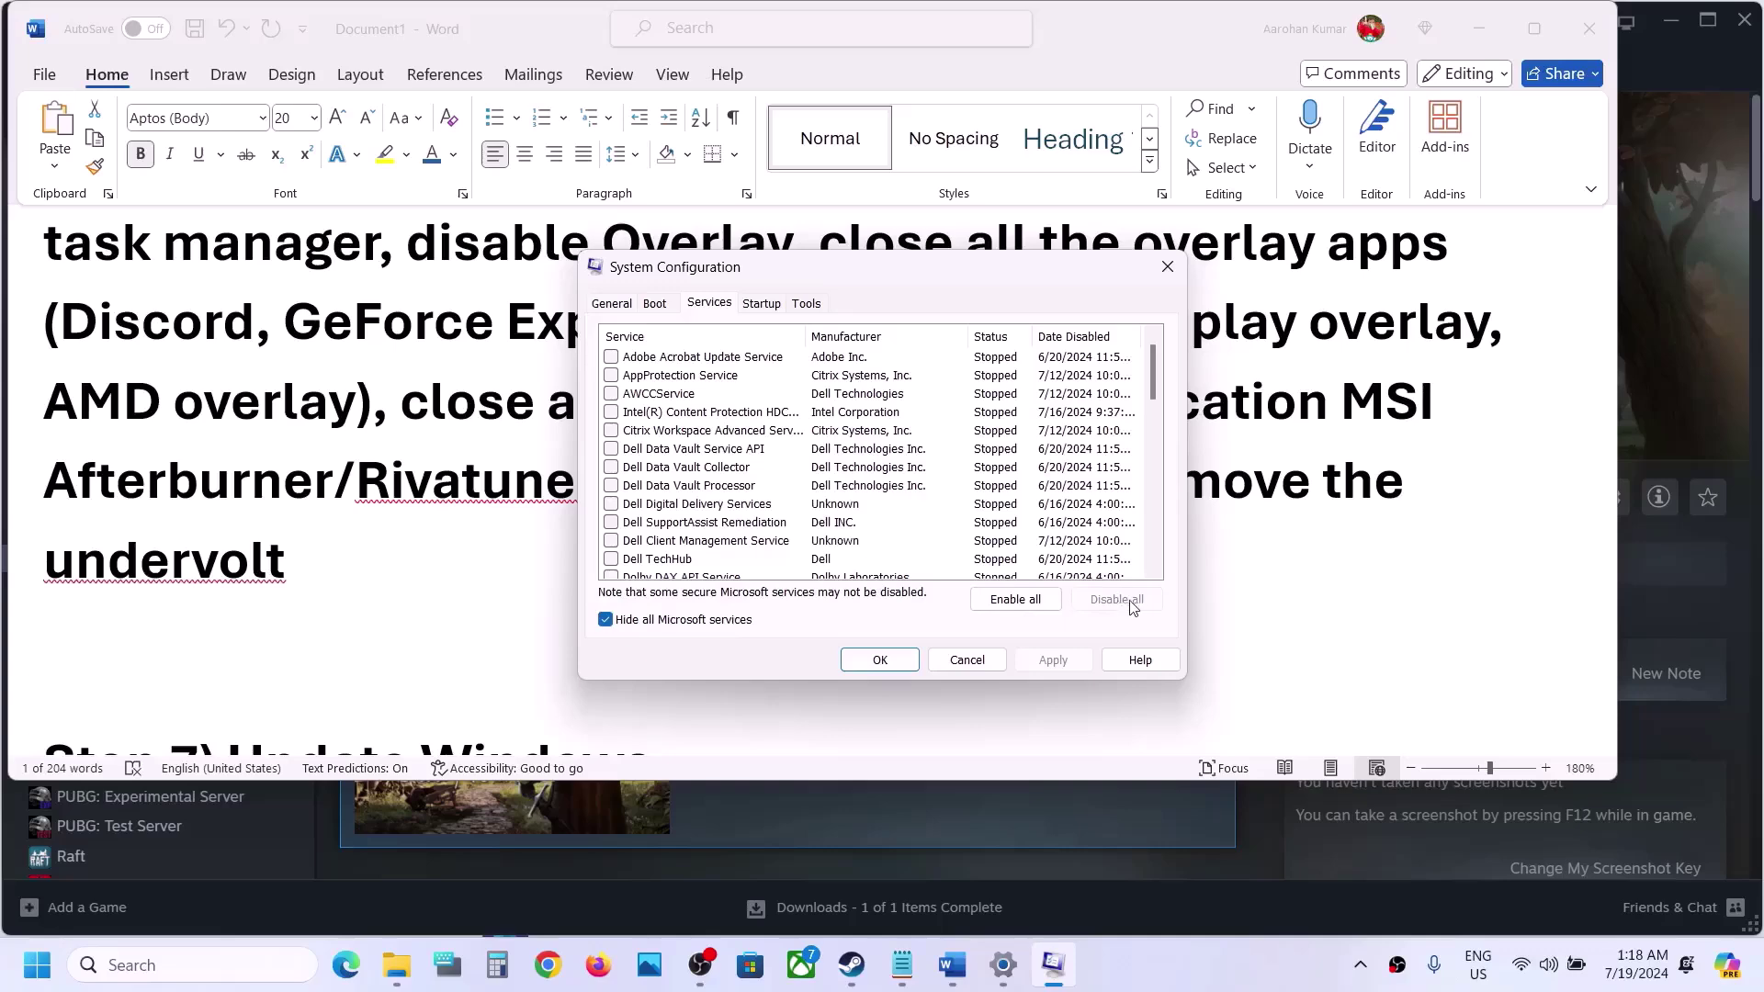
pyautogui.click(880, 660)
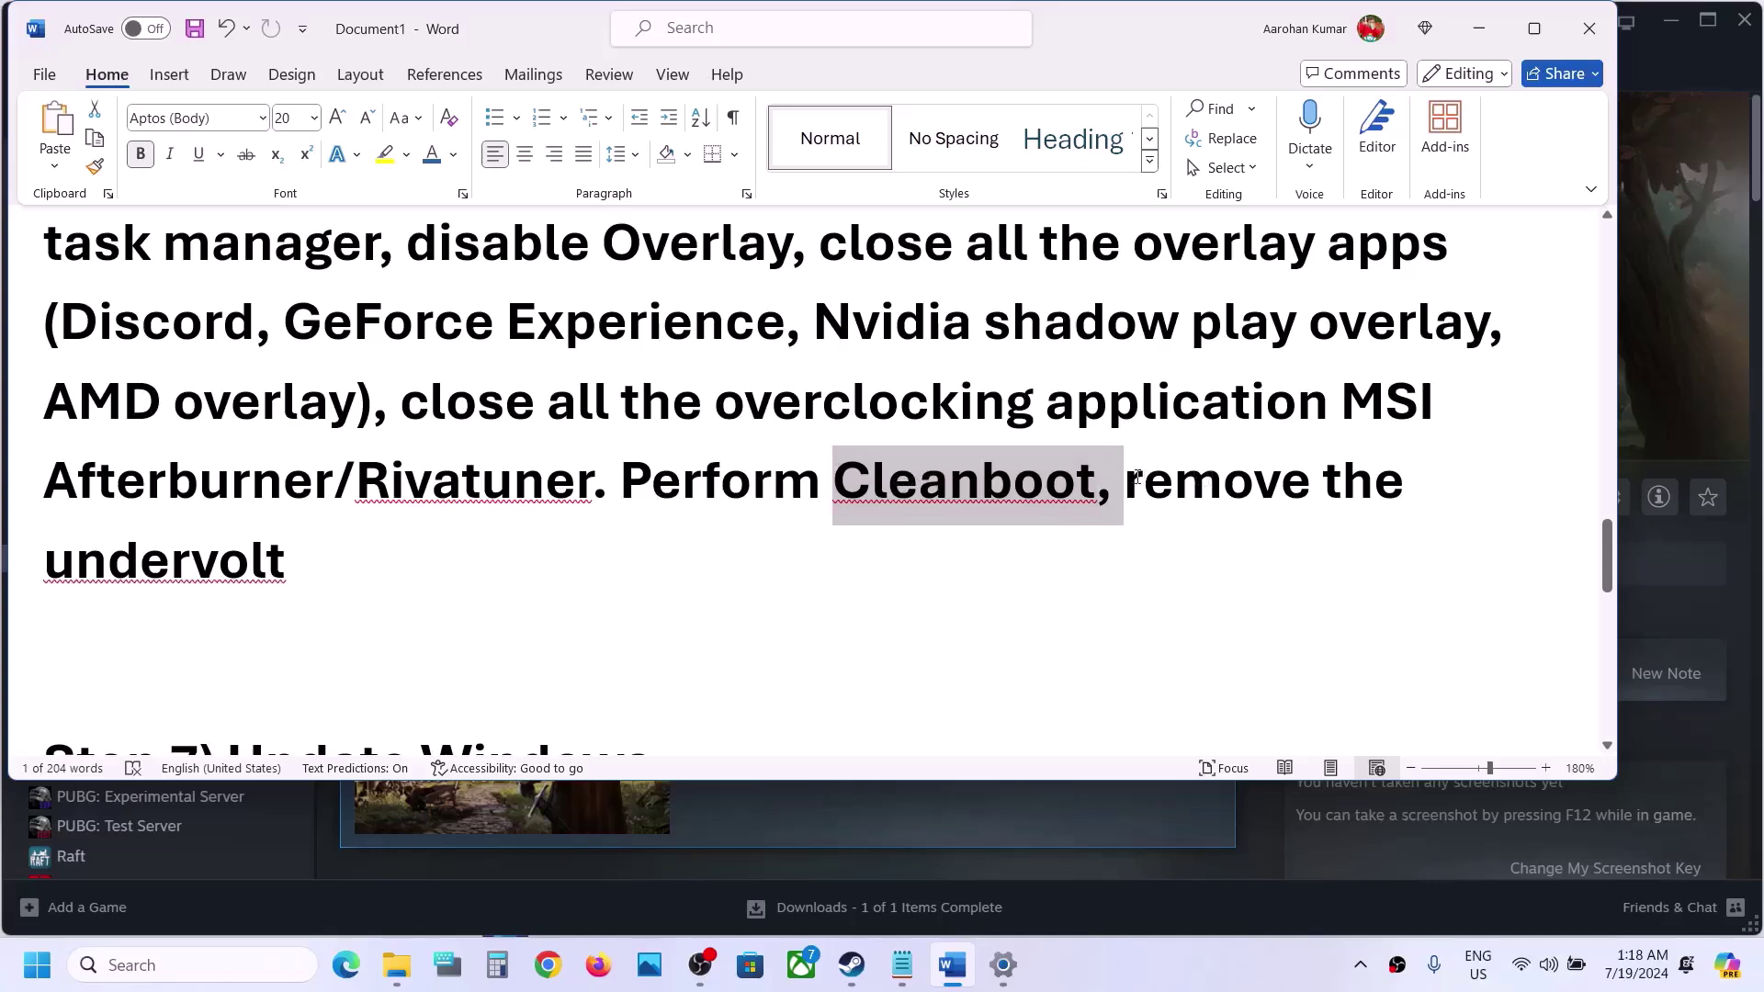
# Scroll past the undervolt advice to the Step 7 'Update Windows' heading, then switch to Settings
pyautogui.moveTo(1126, 475); pyautogui.dragTo(298, 551)
pyautogui.click(298, 551)
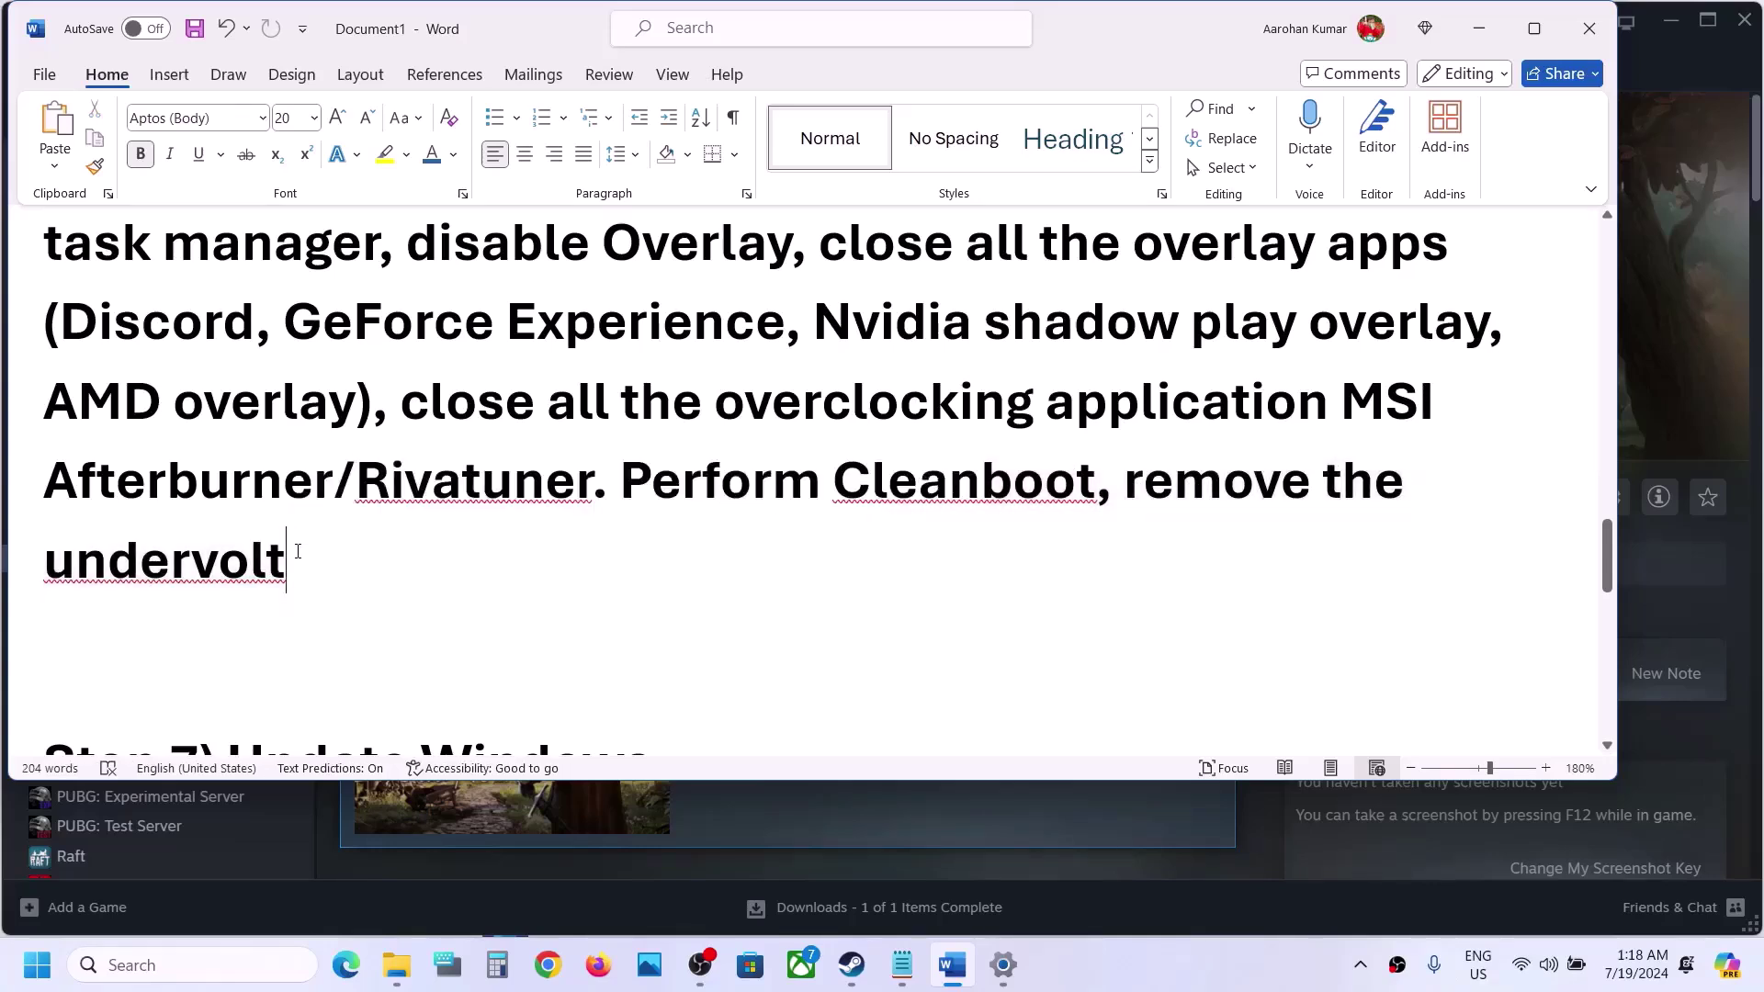
pyautogui.scroll(-3, 297, 552)
pyautogui.moveTo(228, 514); pyautogui.dragTo(656, 480)
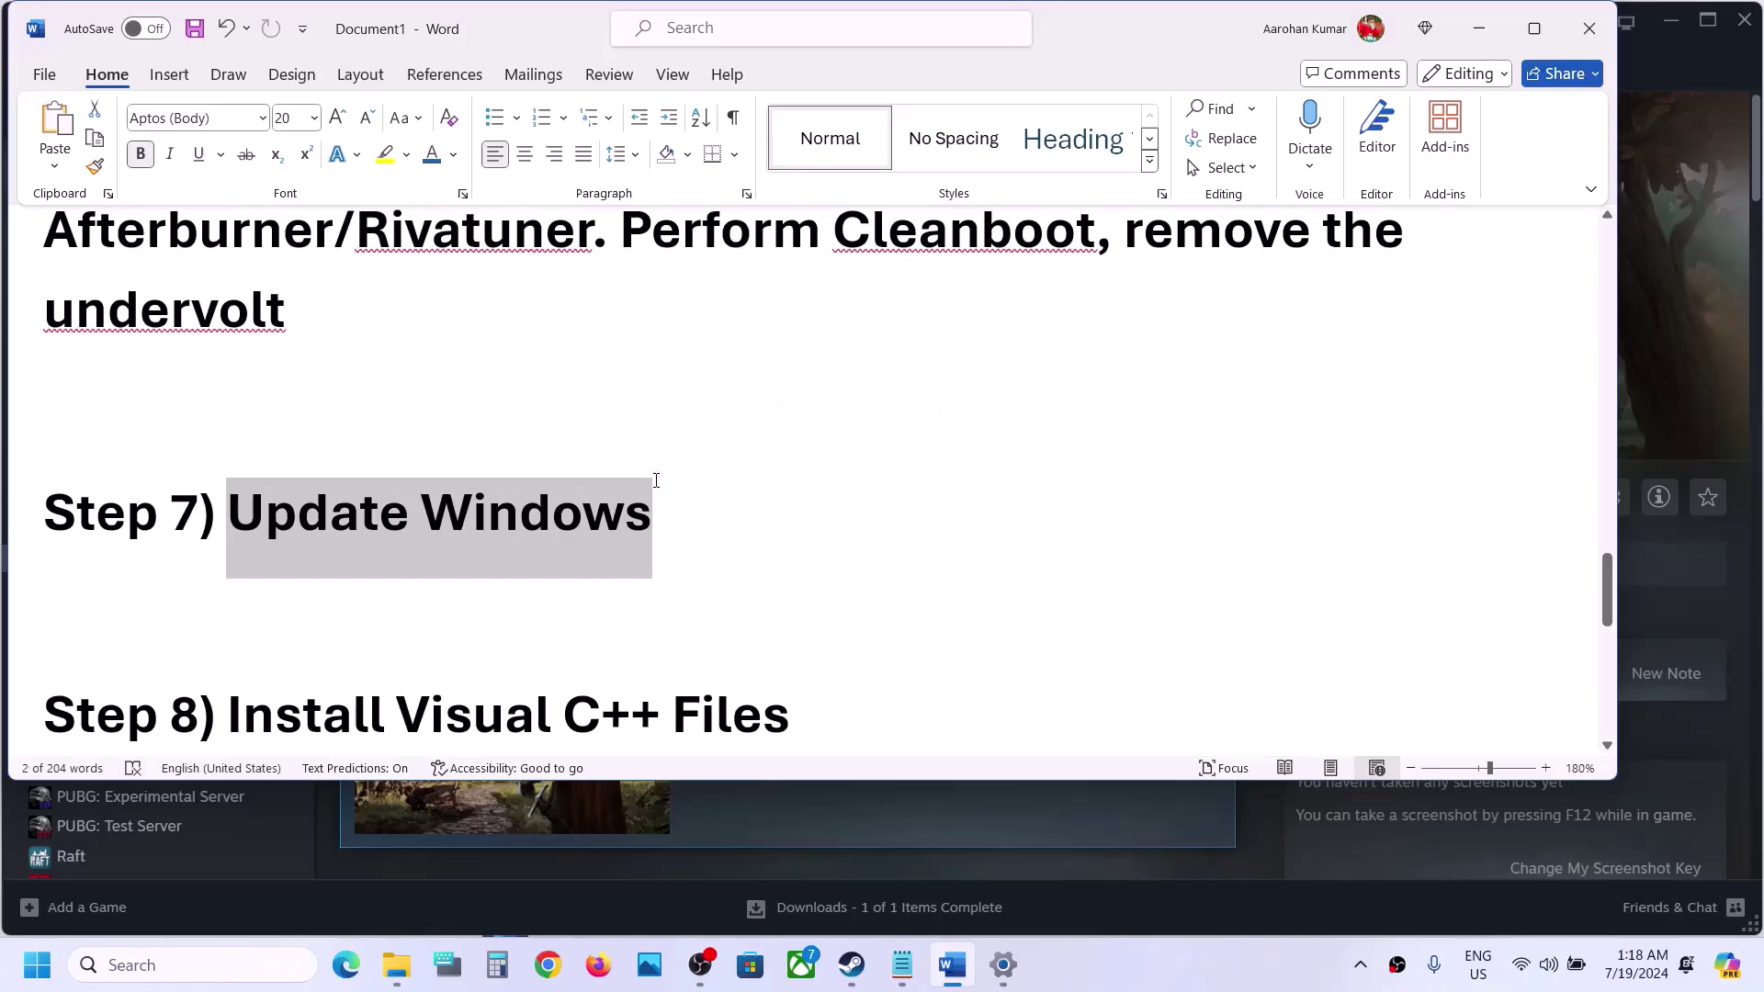
pyautogui.hotkey('alt', 'Tab')
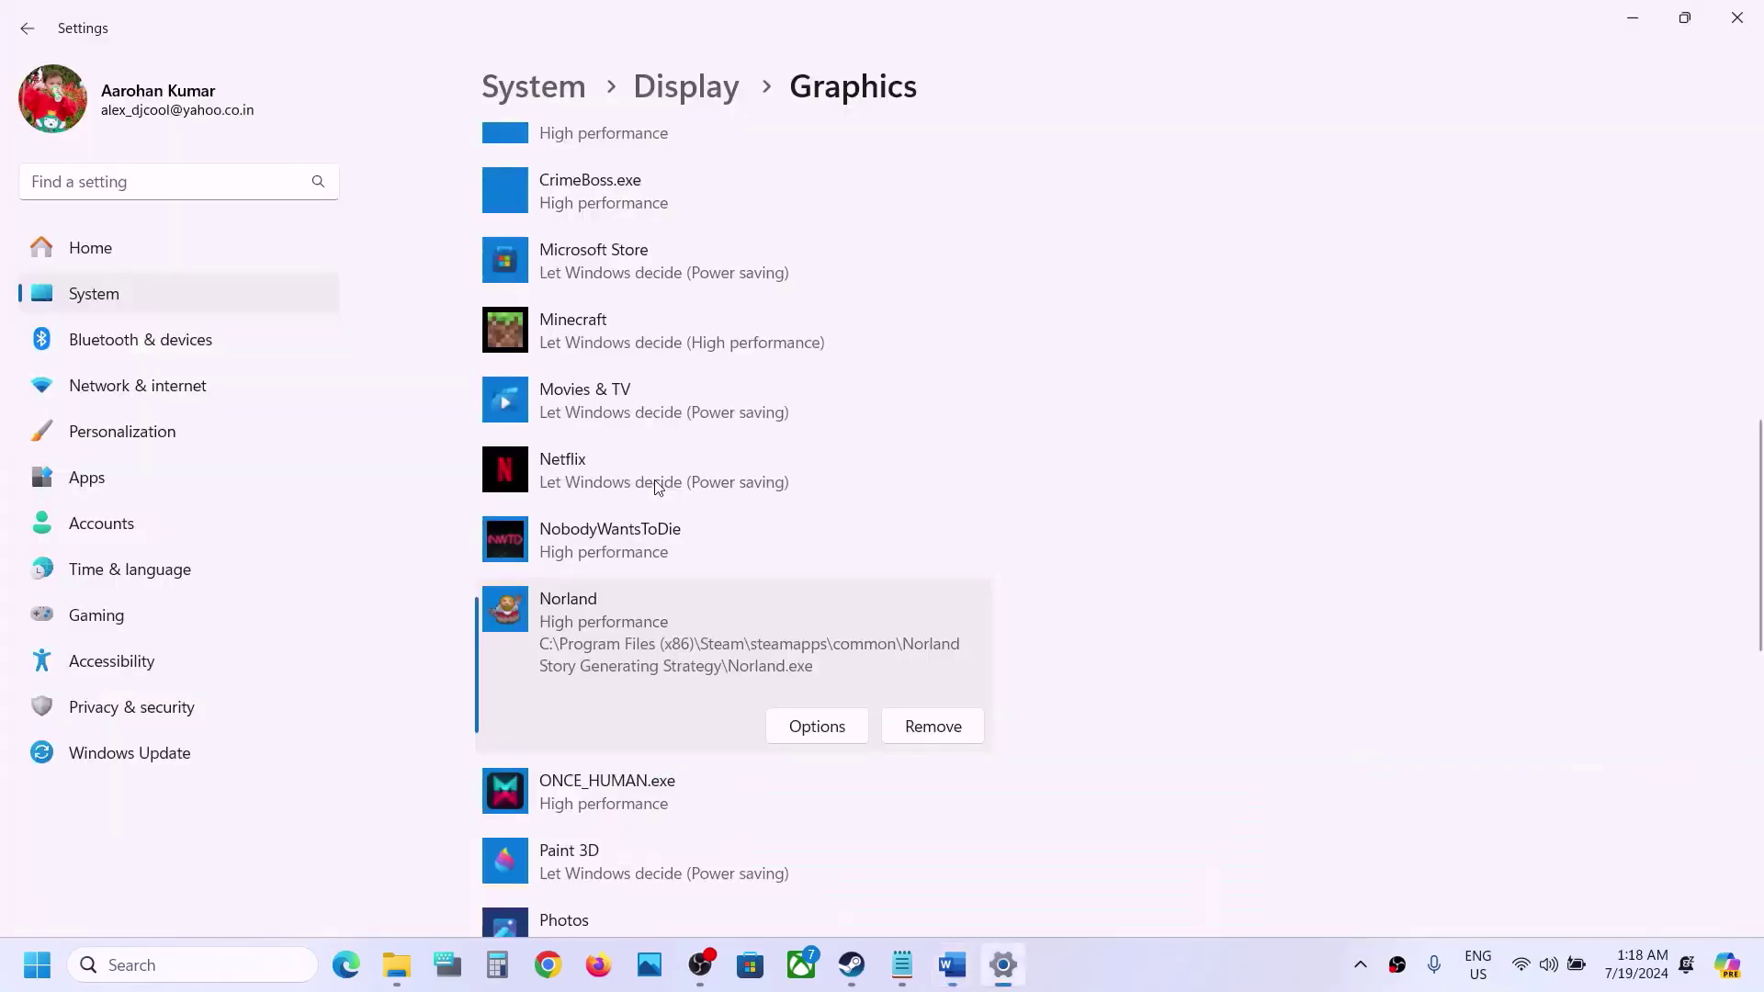
# Start a Windows Update check, view the power options without restarting, then return to the Word notes
pyautogui.click(181, 760)
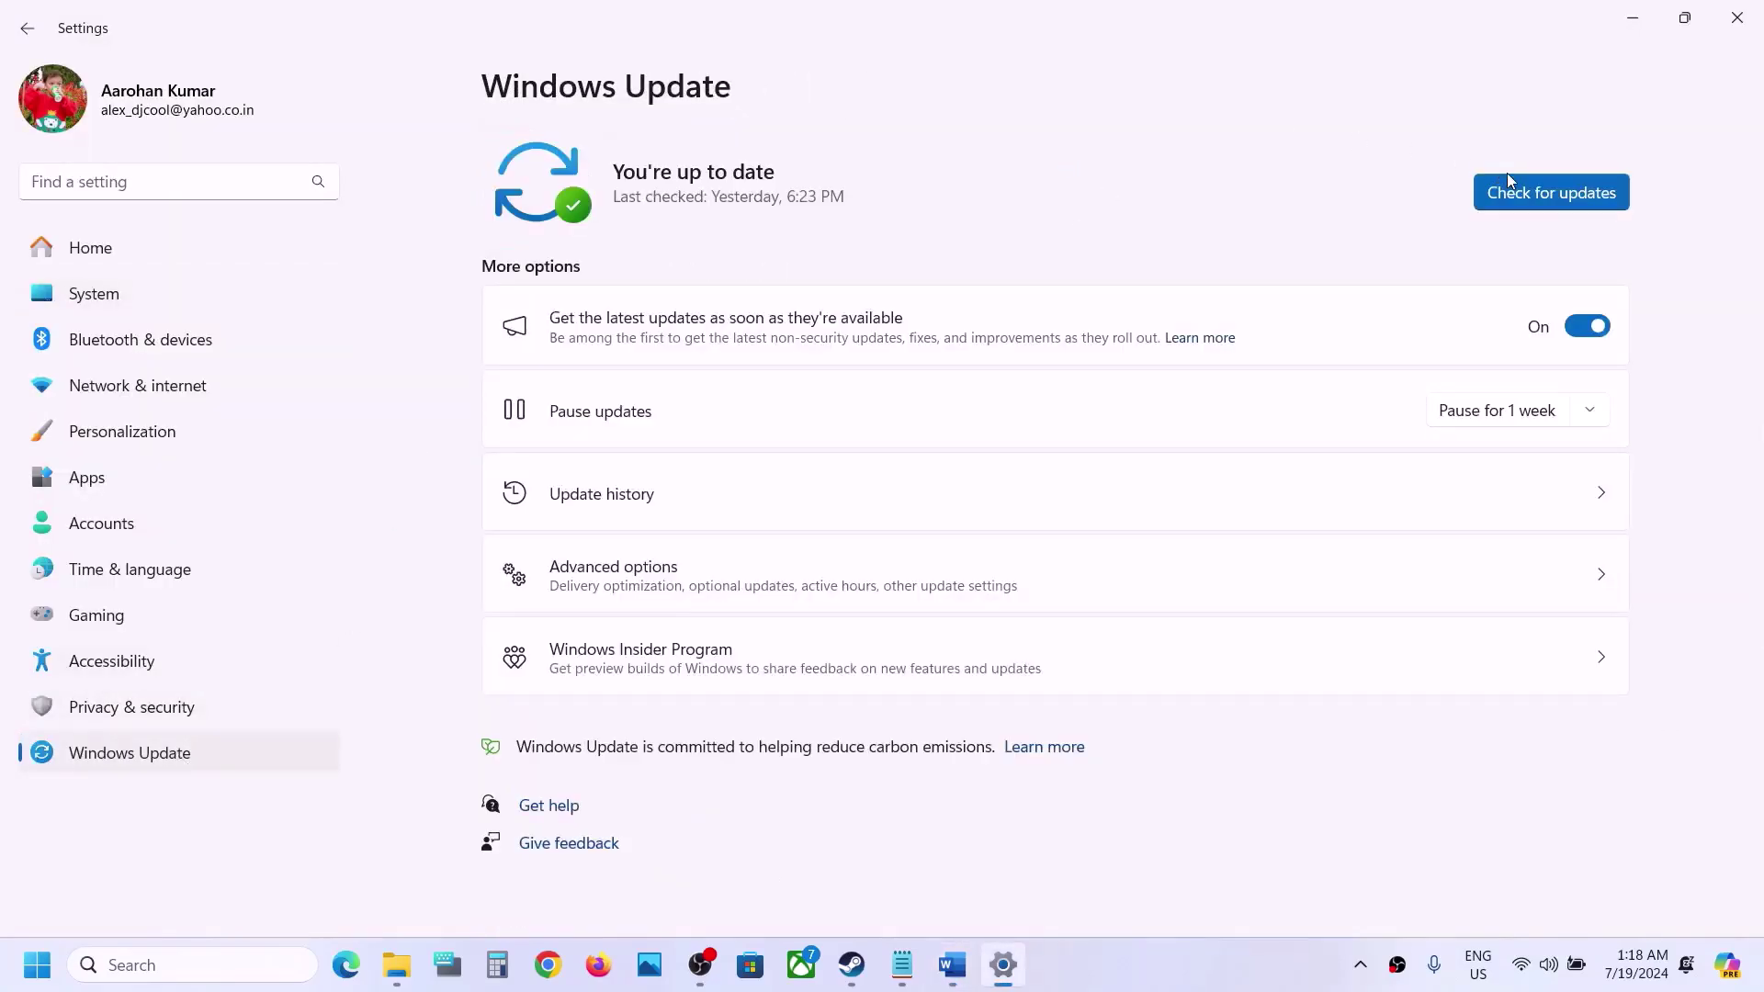
pyautogui.click(1509, 179)
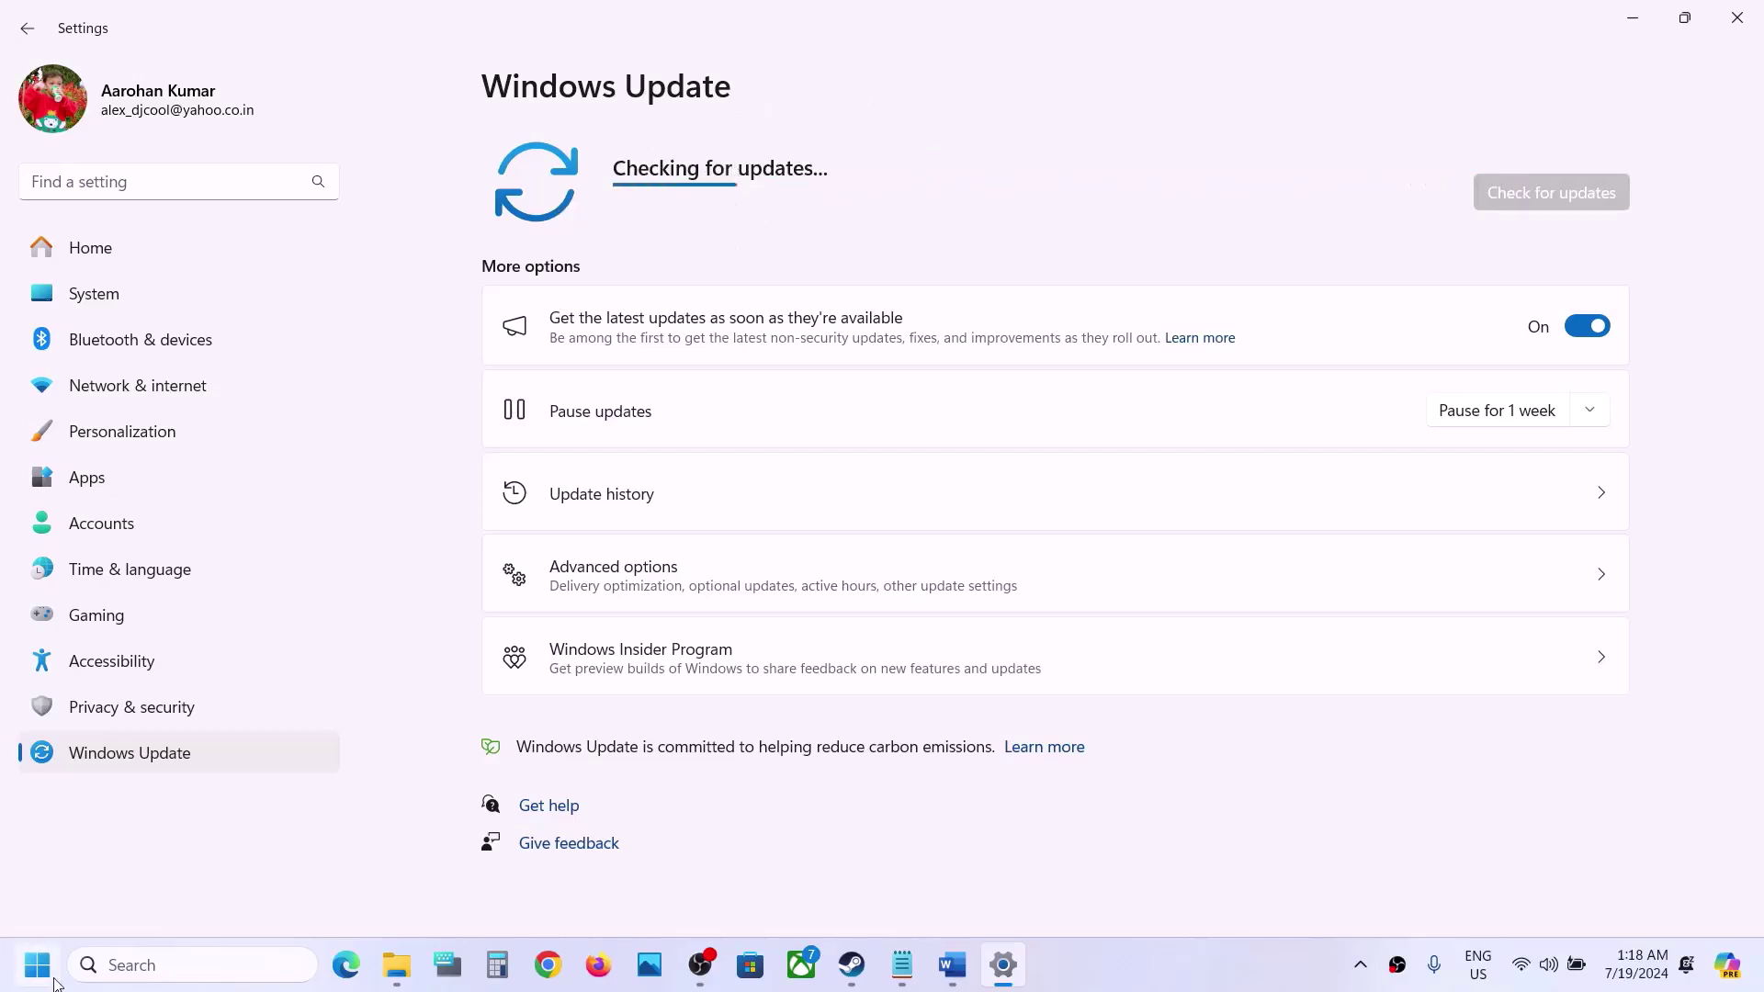
pyautogui.press('super')
pyautogui.click(668, 886)
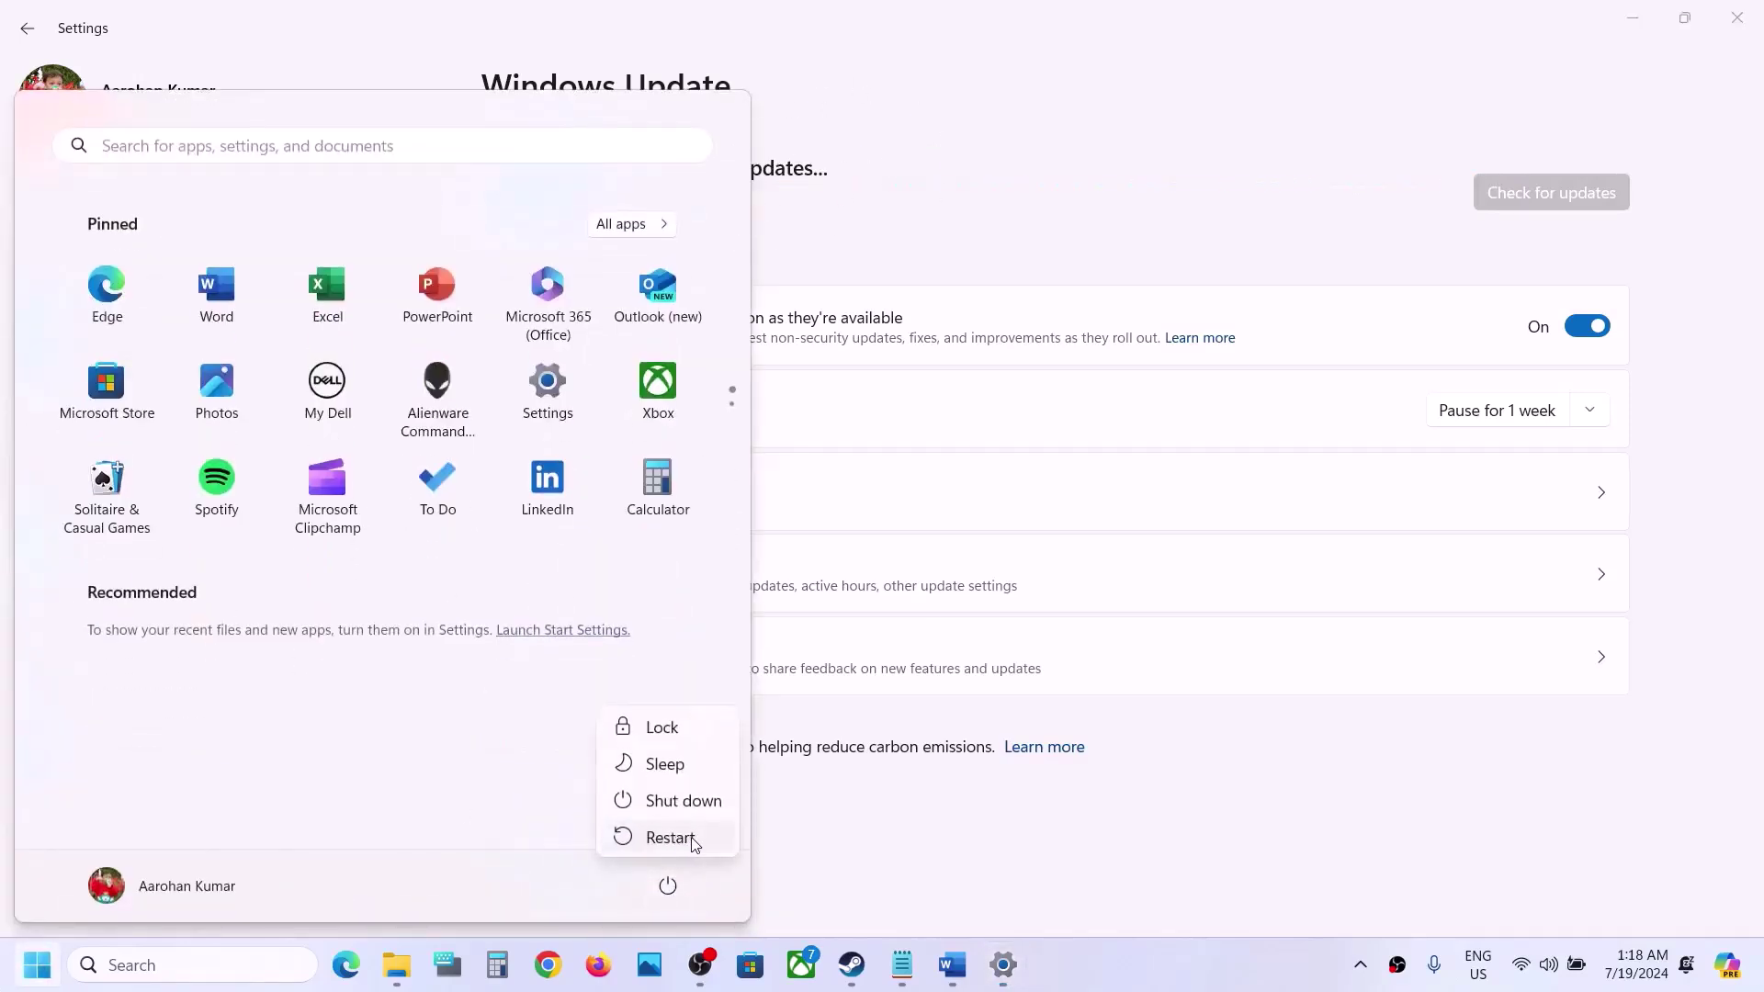
pyautogui.press('Escape')
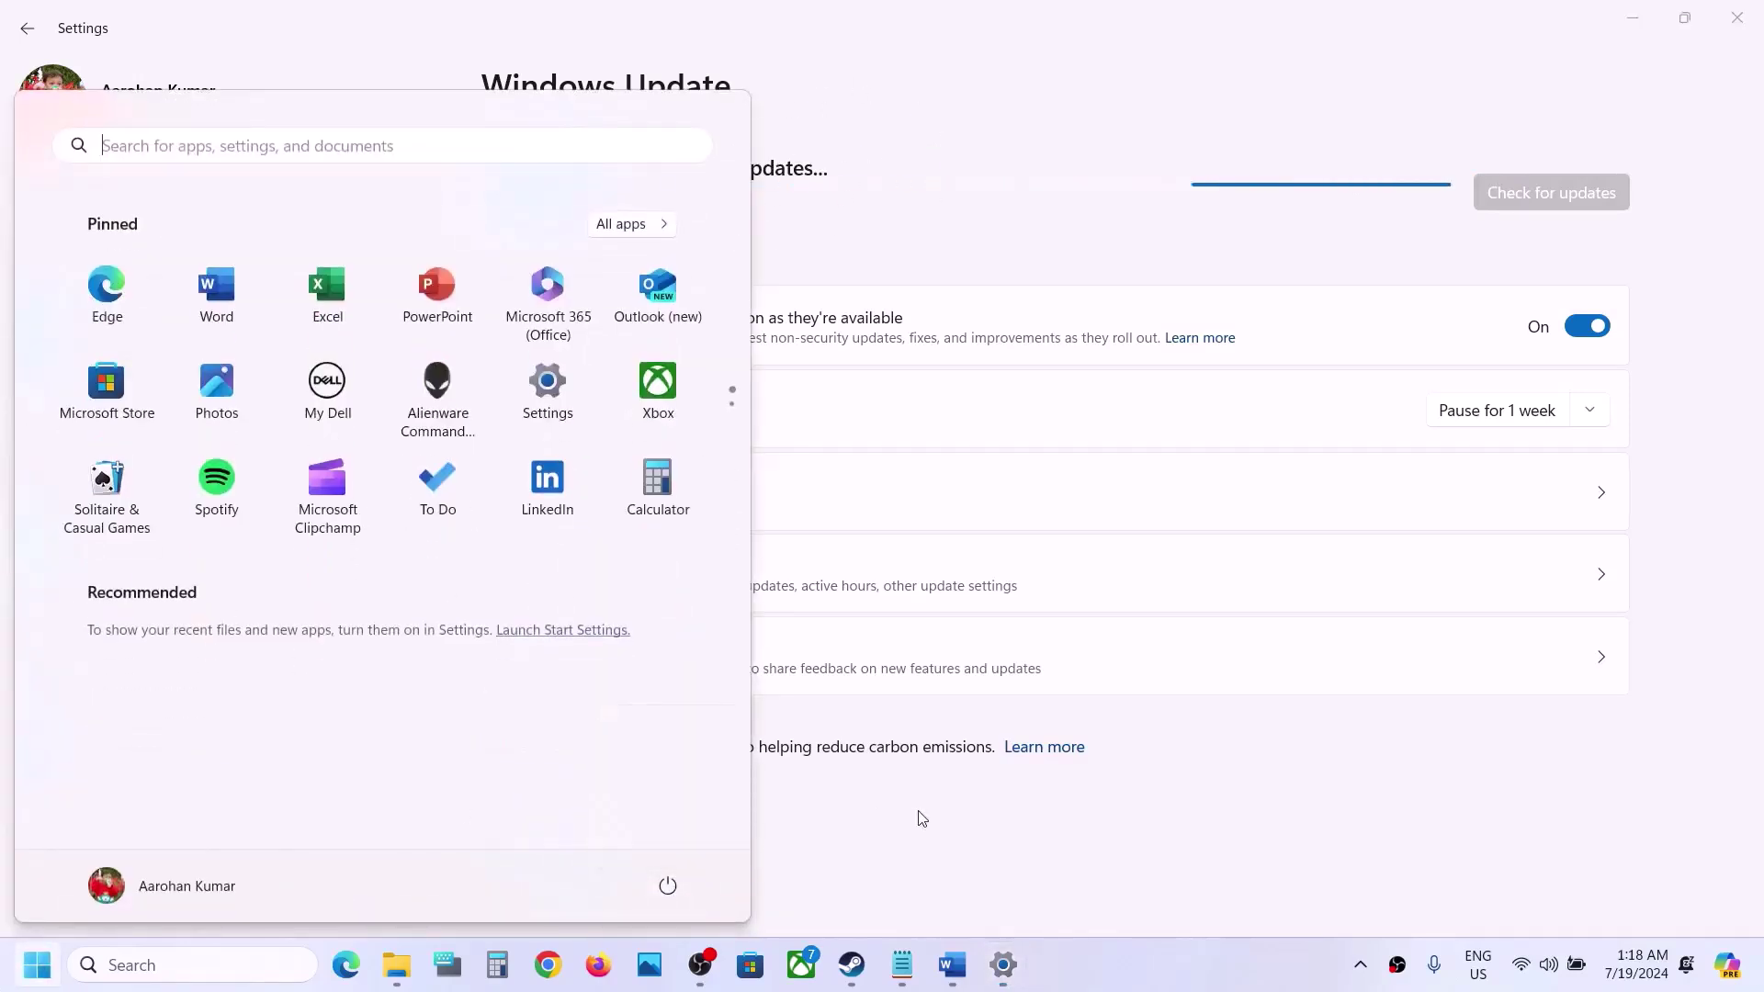
pyautogui.click(852, 964)
pyautogui.click(953, 969)
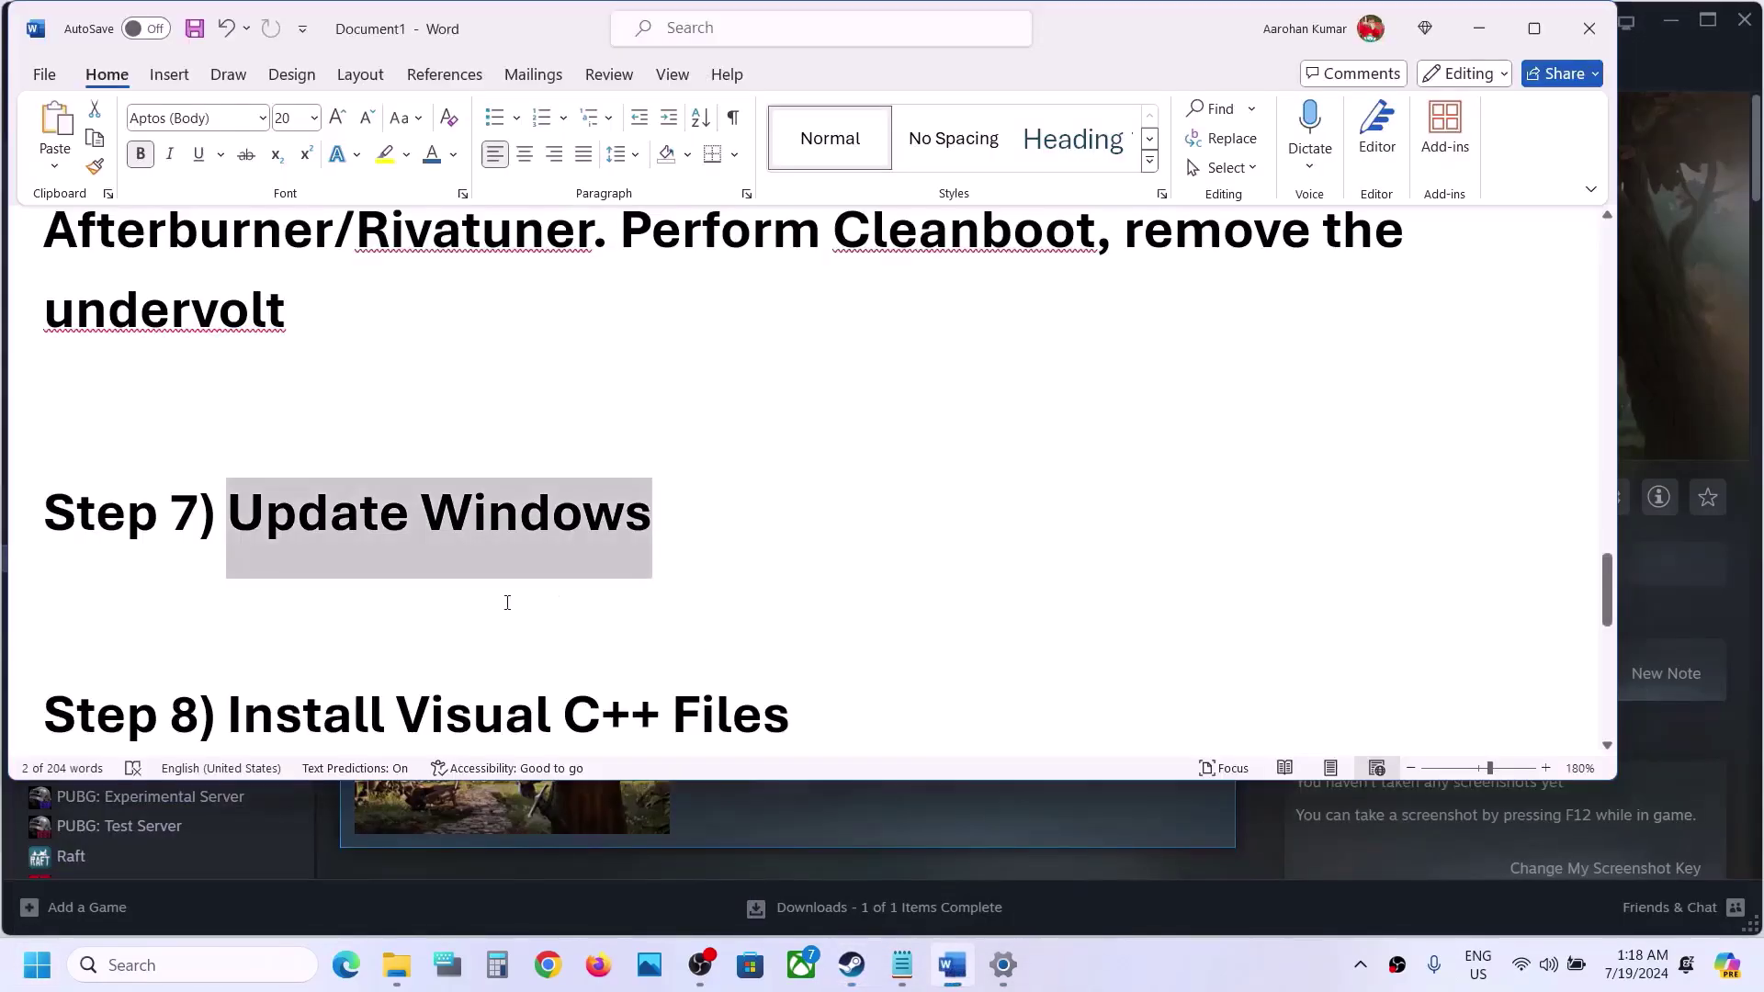
# Copy the Step 8 Visual C++ downloads link from Word and load it in the new Chrome tab
pyautogui.scroll(-3, 505, 601)
pyautogui.moveTo(994, 564); pyautogui.dragTo(133, 535)
pyautogui.hotkey('ctrl', 'c')
pyautogui.click(548, 965)
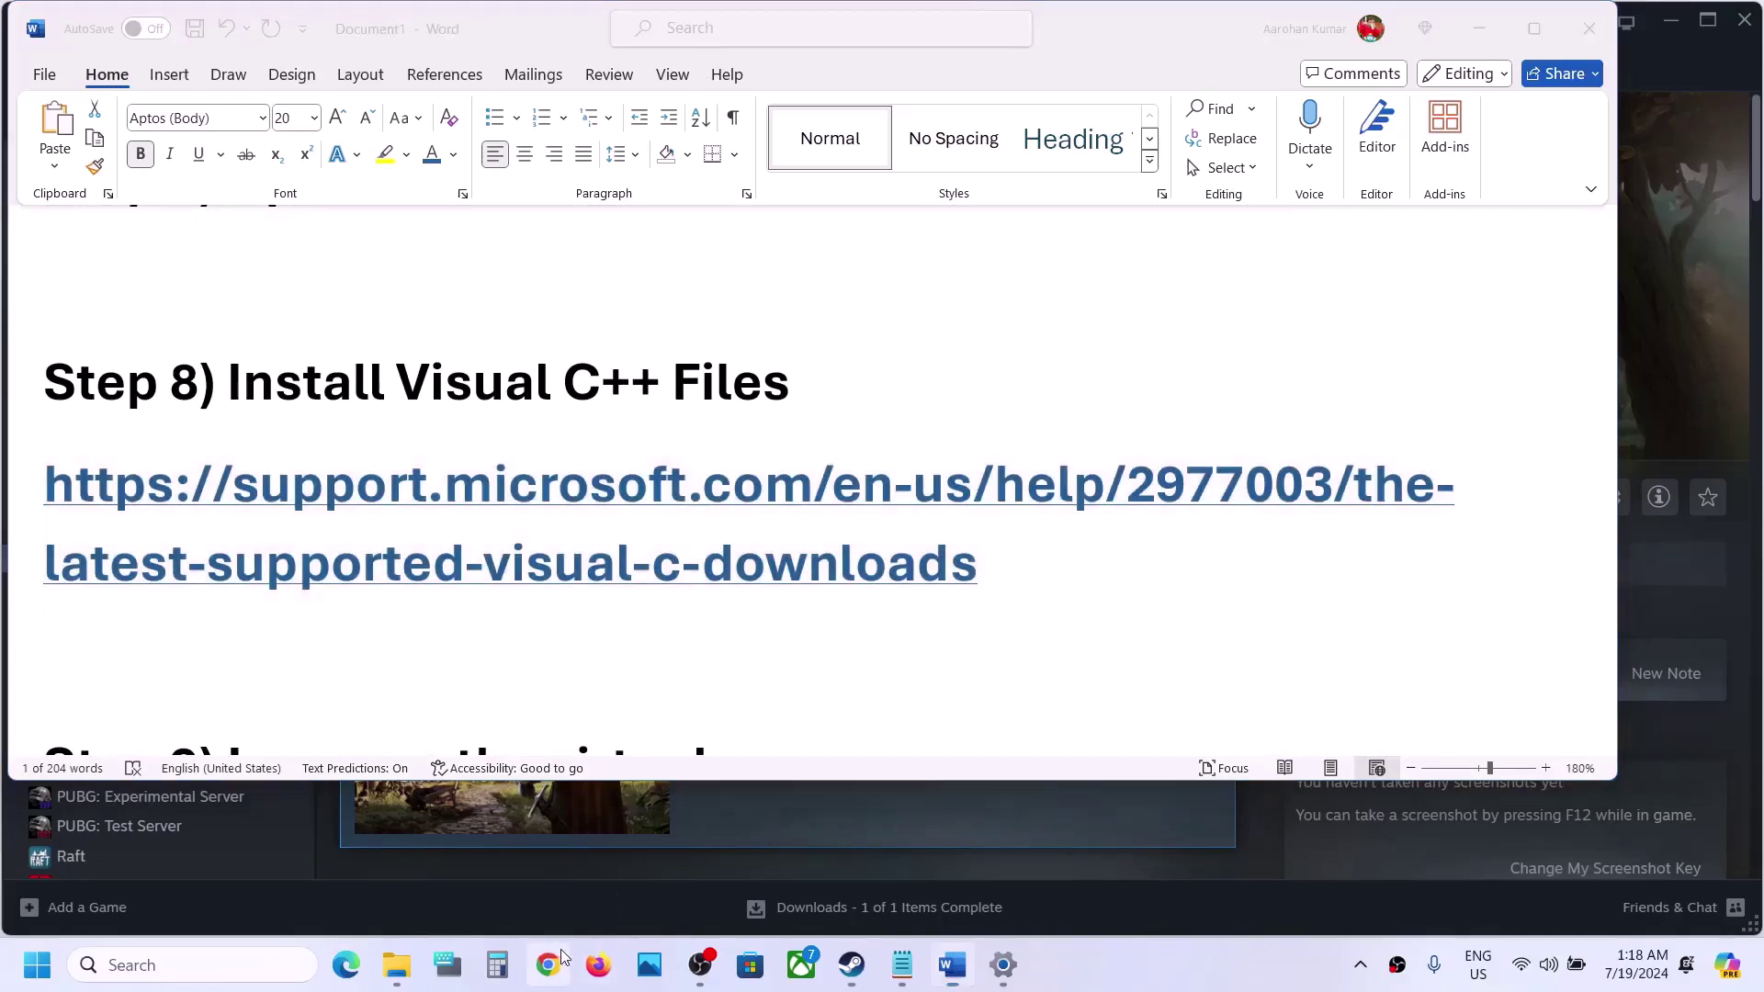
pyautogui.hotkey('ctrl', 'v')
pyautogui.press('Return')
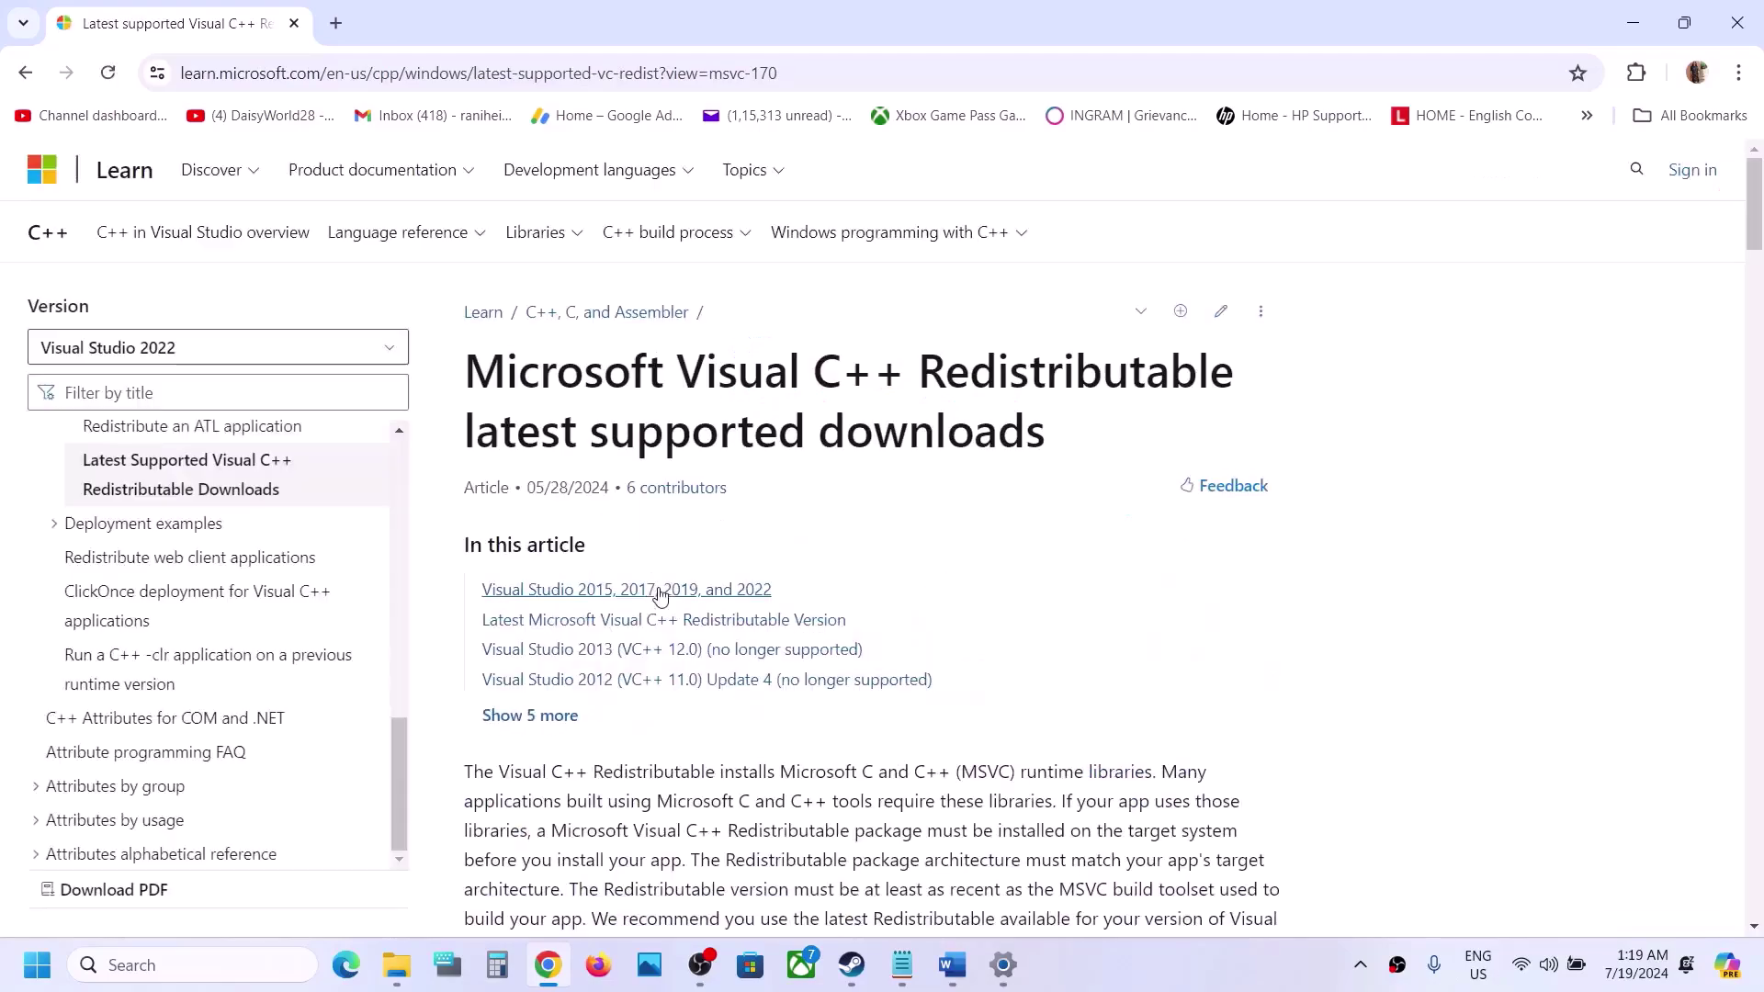
# Download the x86 Visual C++ 2015-2022 Redistributable 14.40.33810 installer and run it with Repair
pyautogui.scroll(-10, 660, 588)
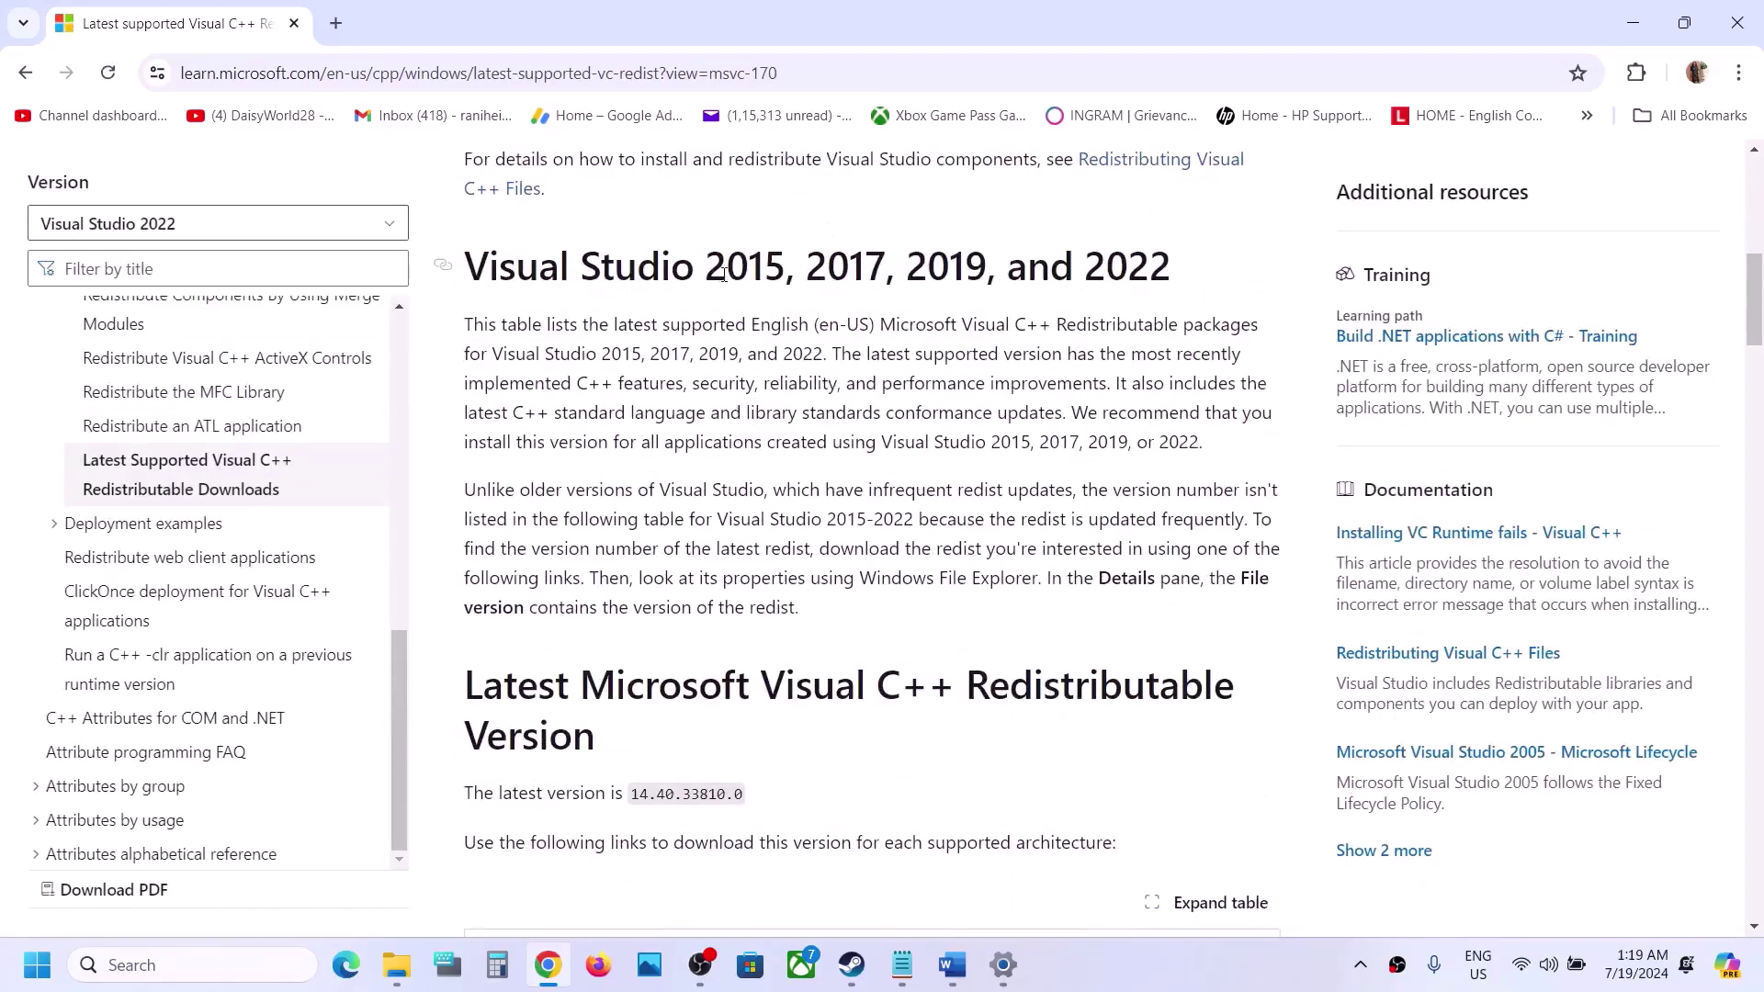
pyautogui.moveTo(724, 274); pyautogui.dragTo(1210, 281)
pyautogui.scroll(-8, 721, 596)
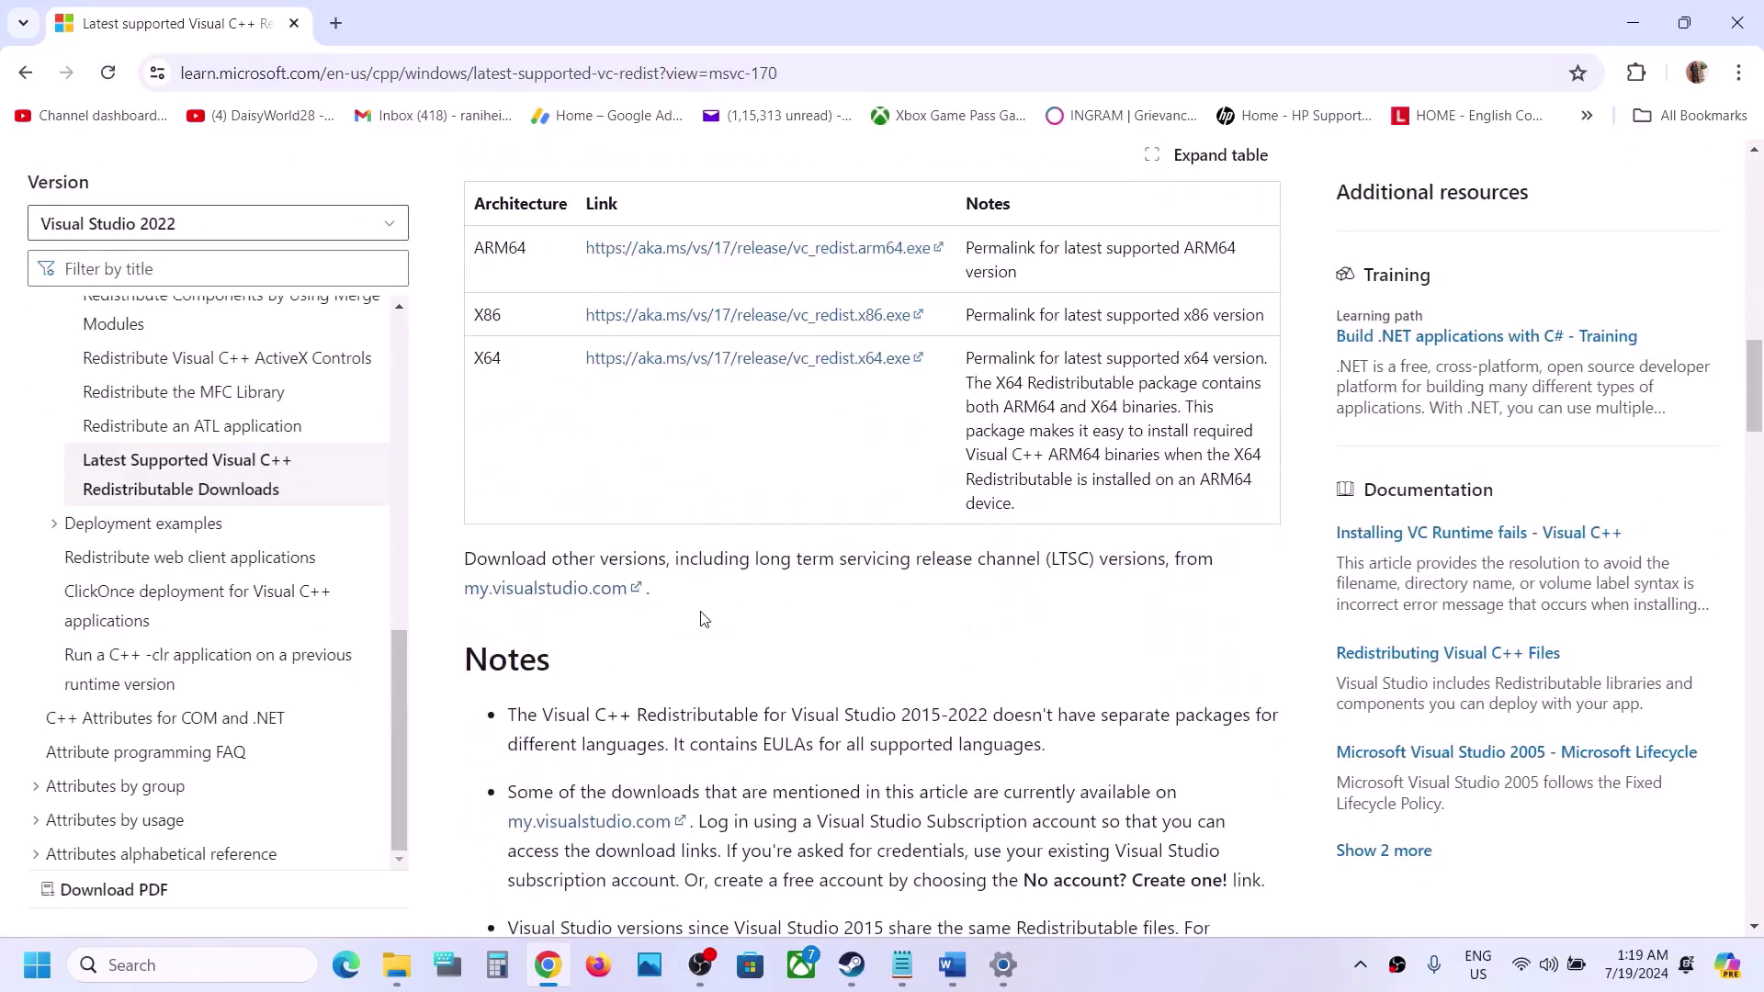
pyautogui.scroll(2, 701, 615)
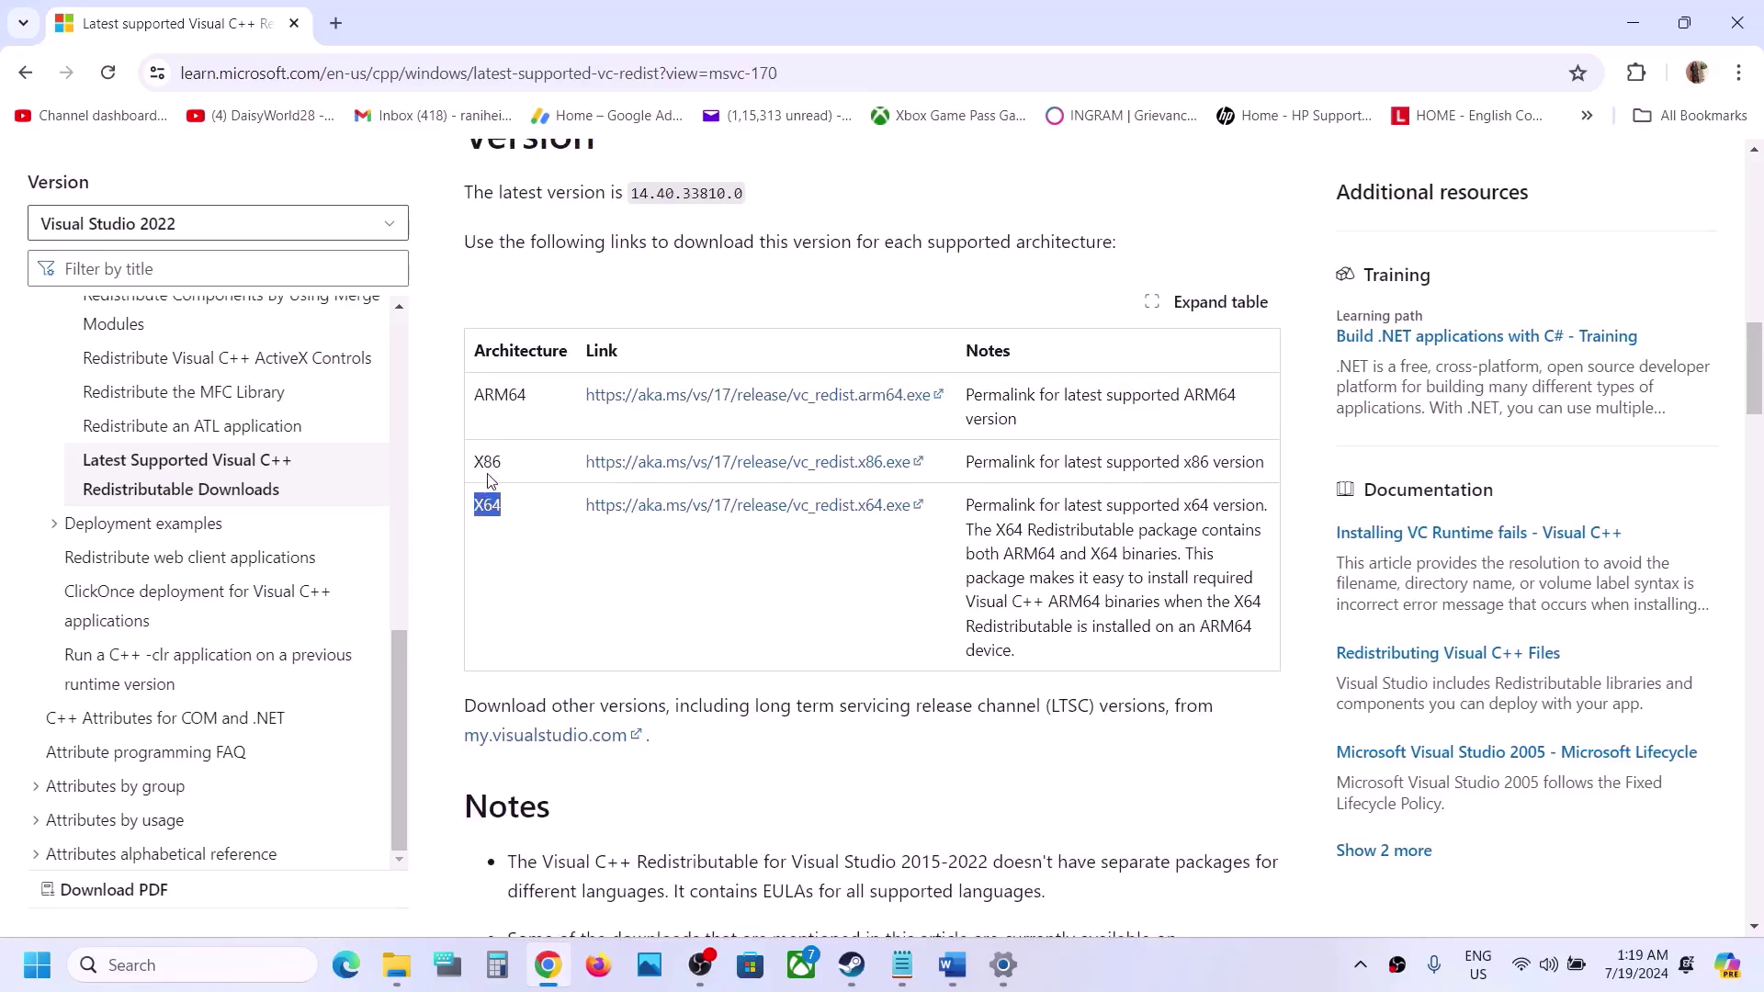
pyautogui.click(724, 464)
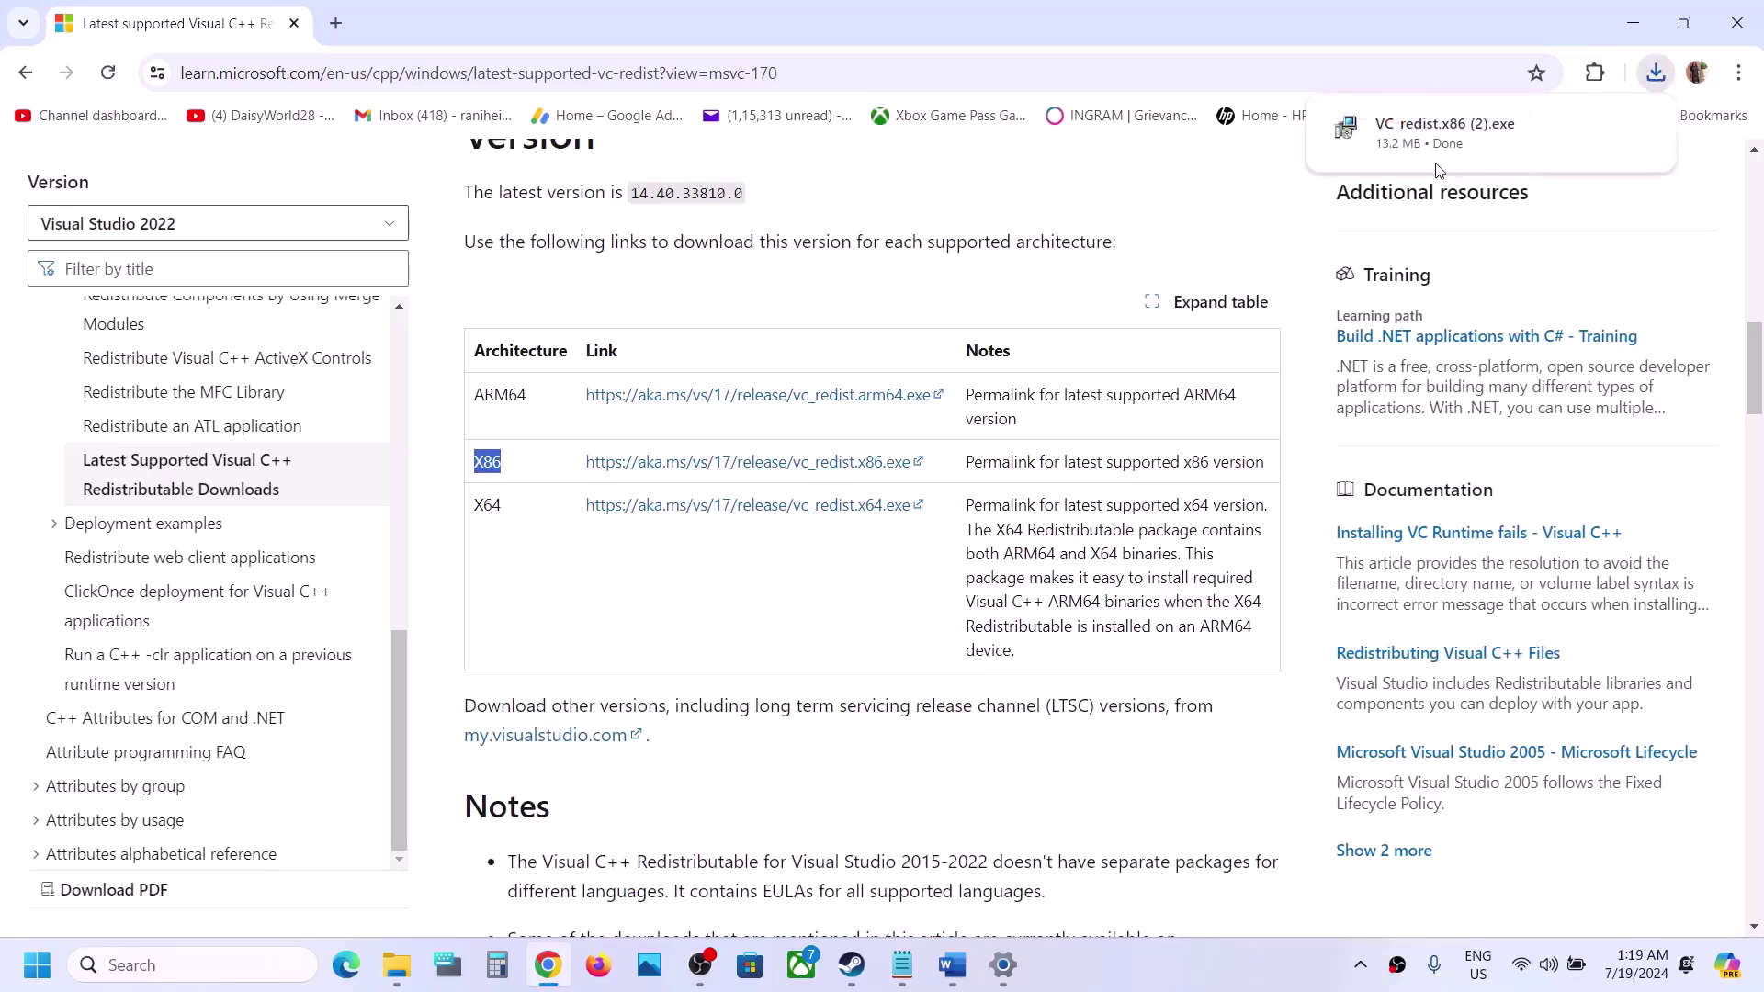
pyautogui.click(1331, 145)
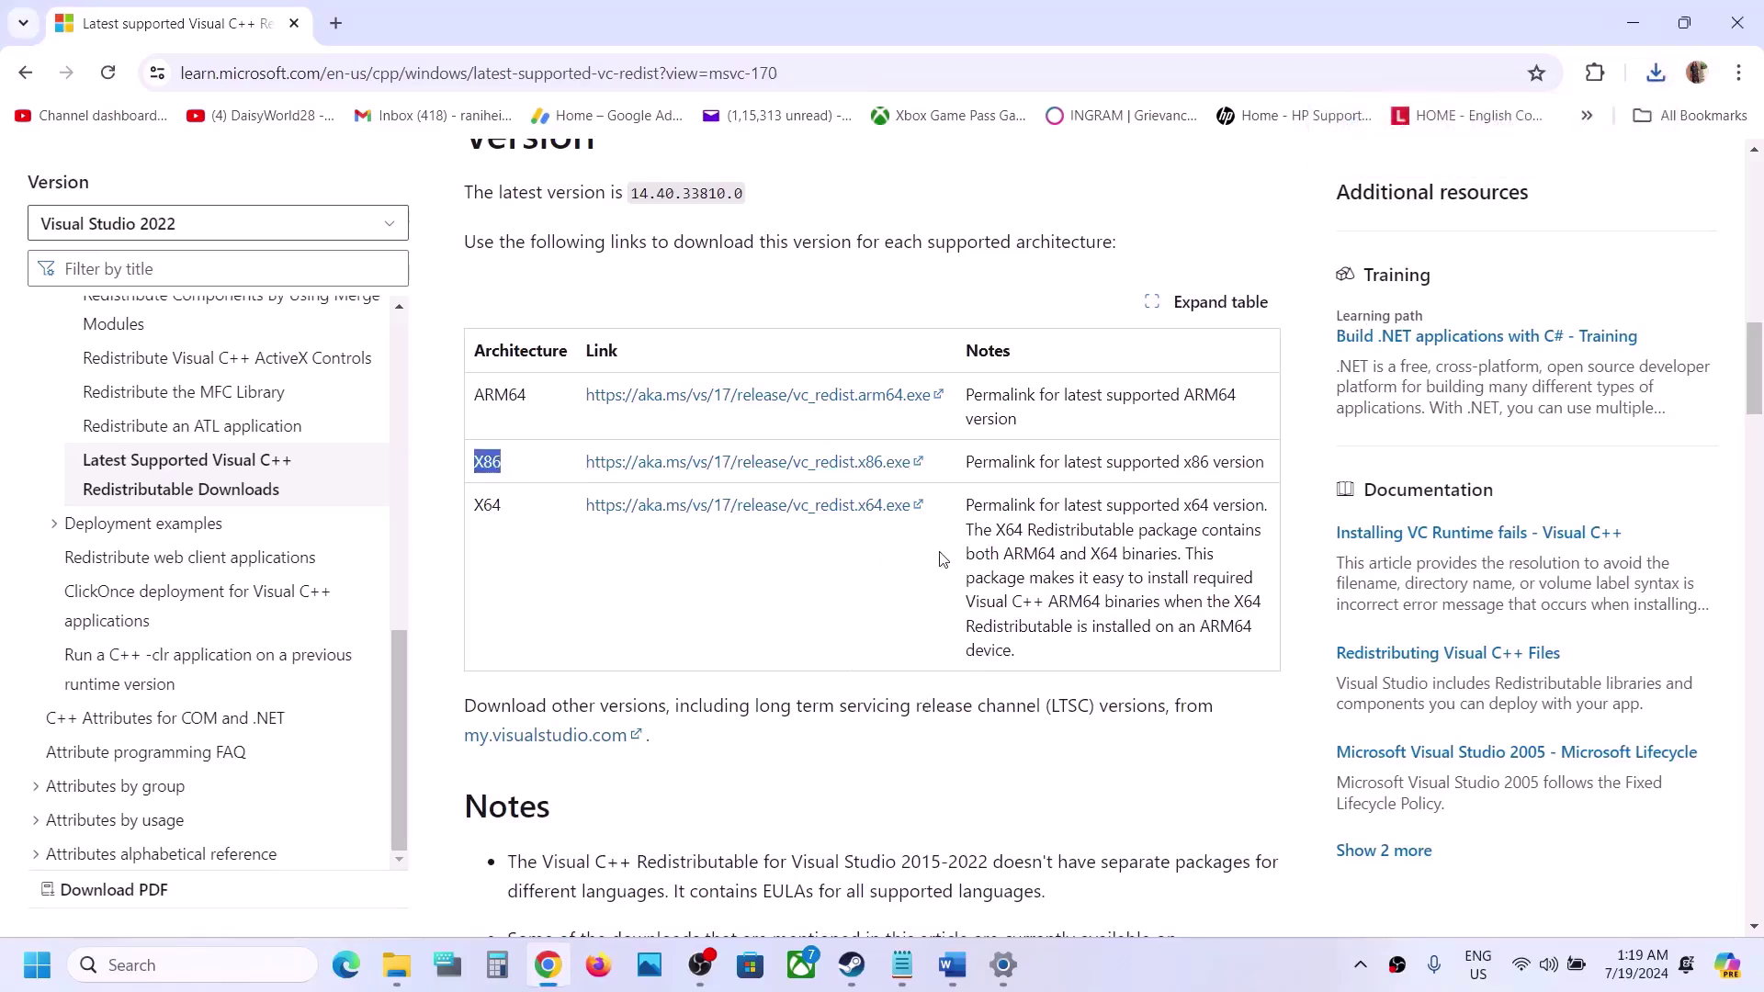
pyautogui.click(909, 612)
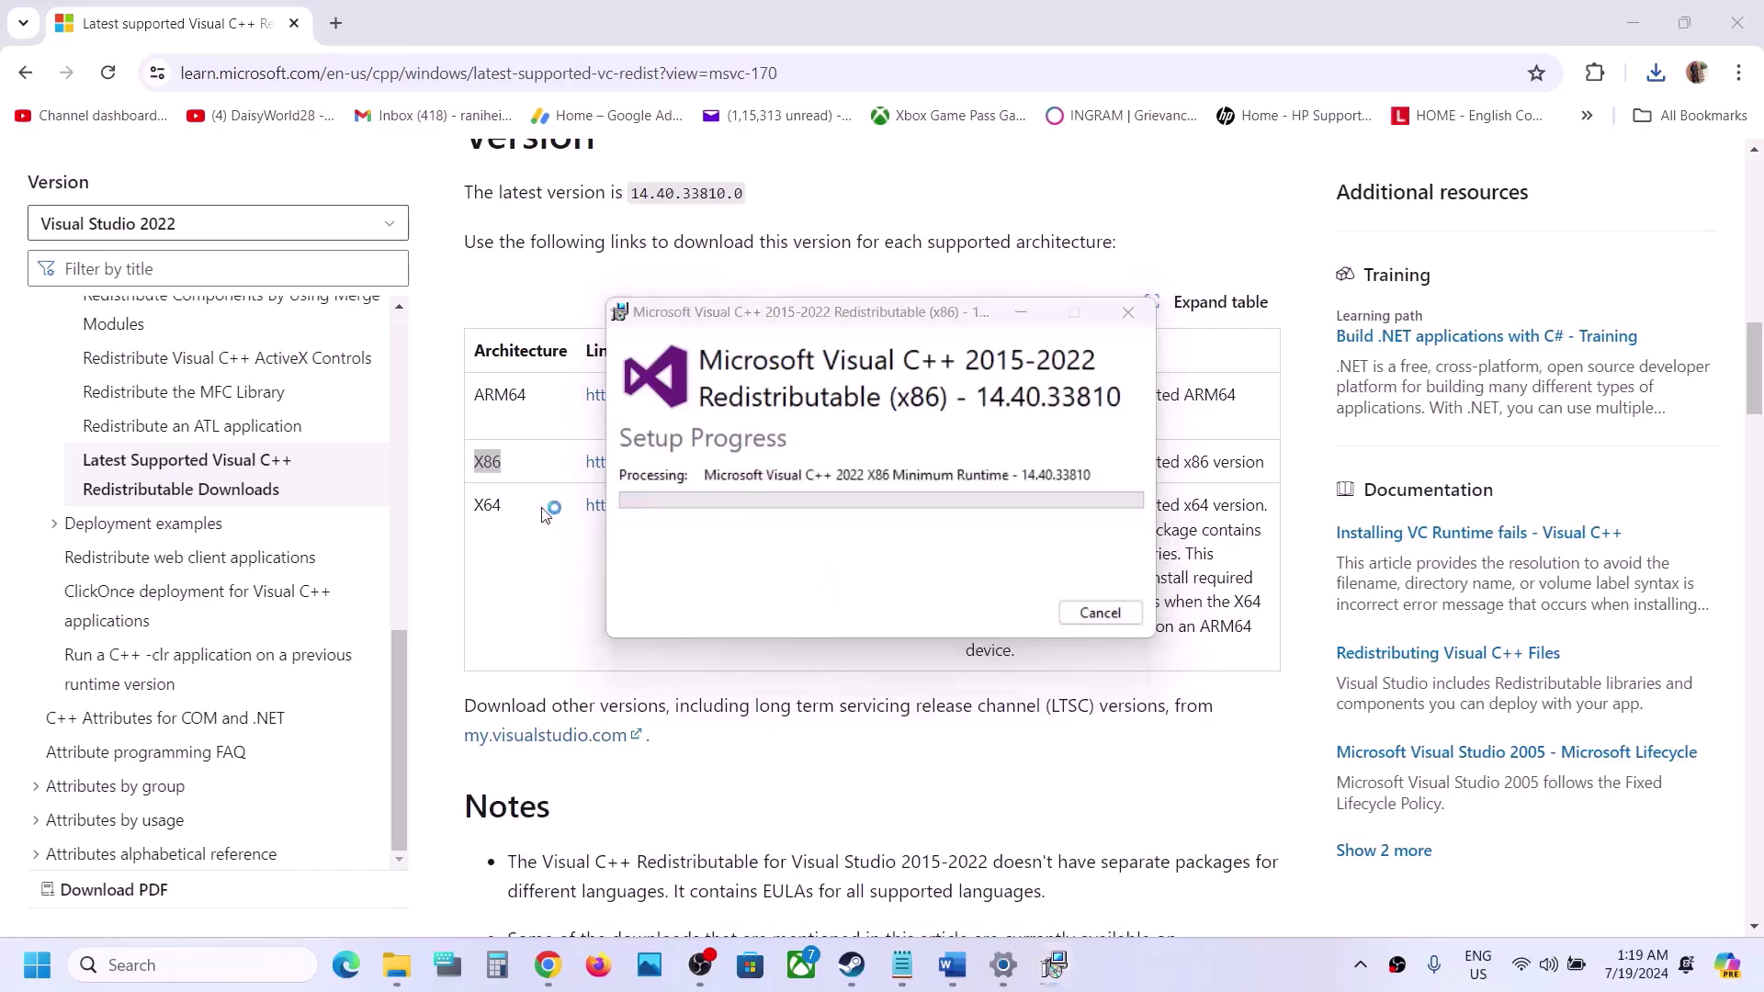
# Download the x64 redistributable installer, run Repair, and place its setup window beside the x86 one
pyautogui.doubleClick(492, 505)
pyautogui.click(737, 508)
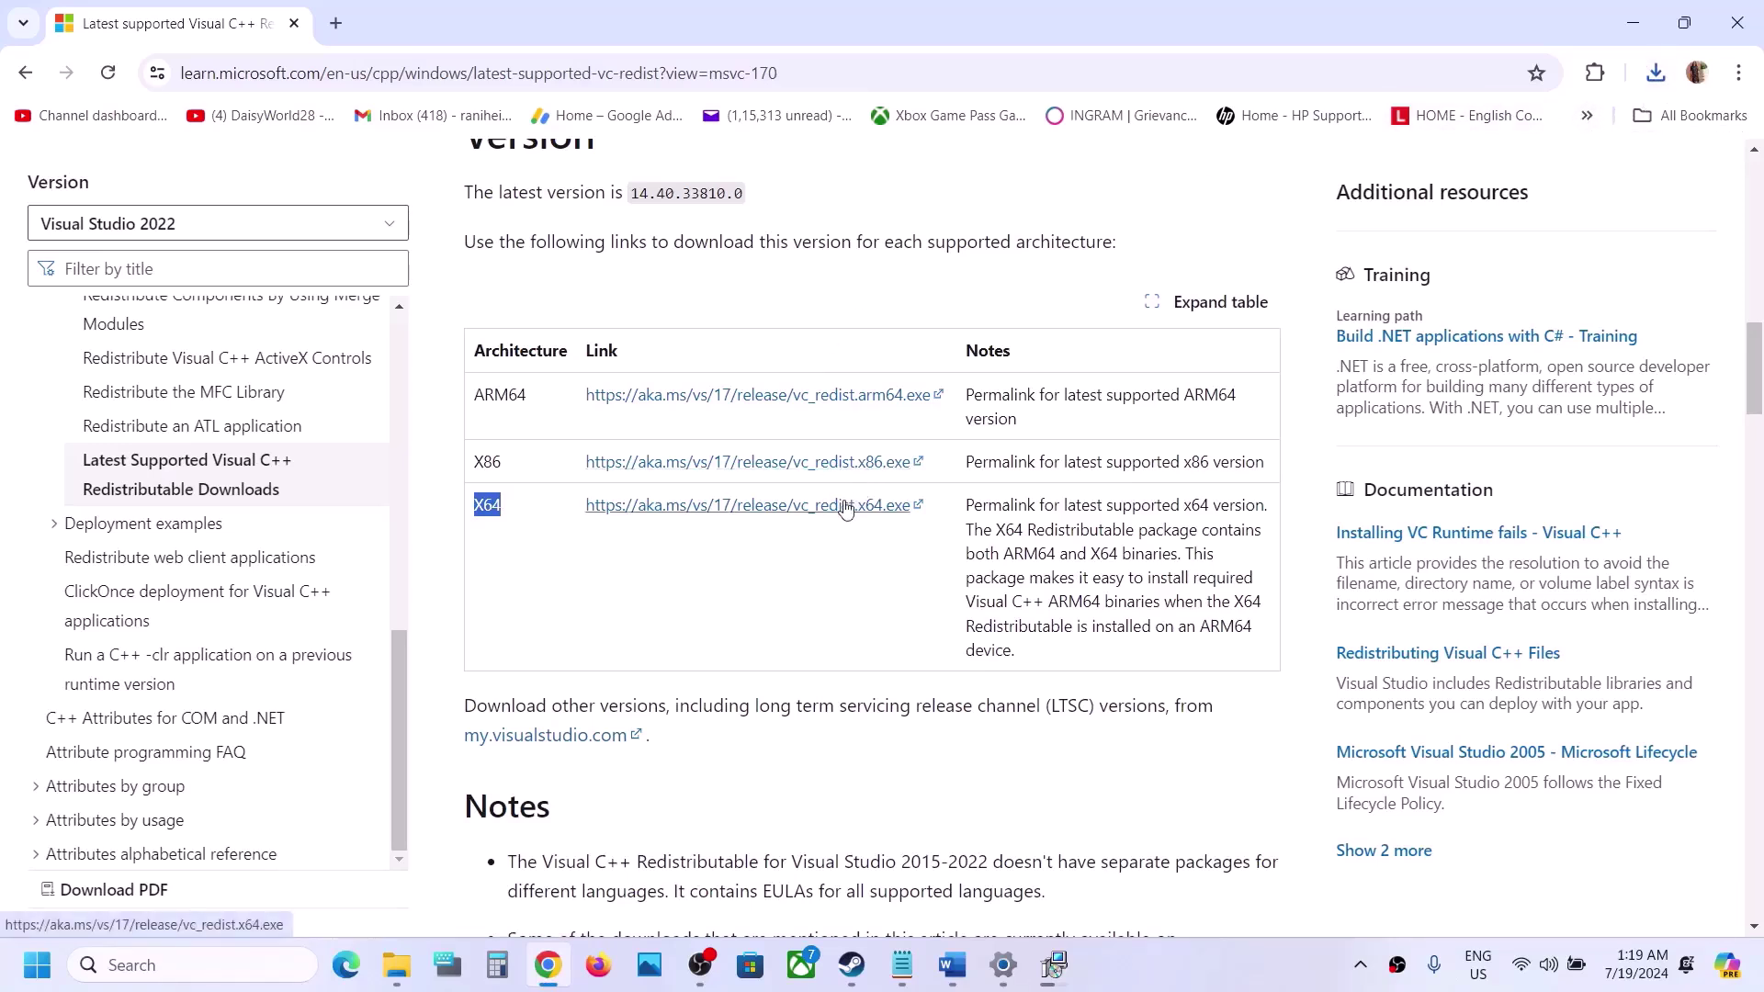
pyautogui.click(1467, 131)
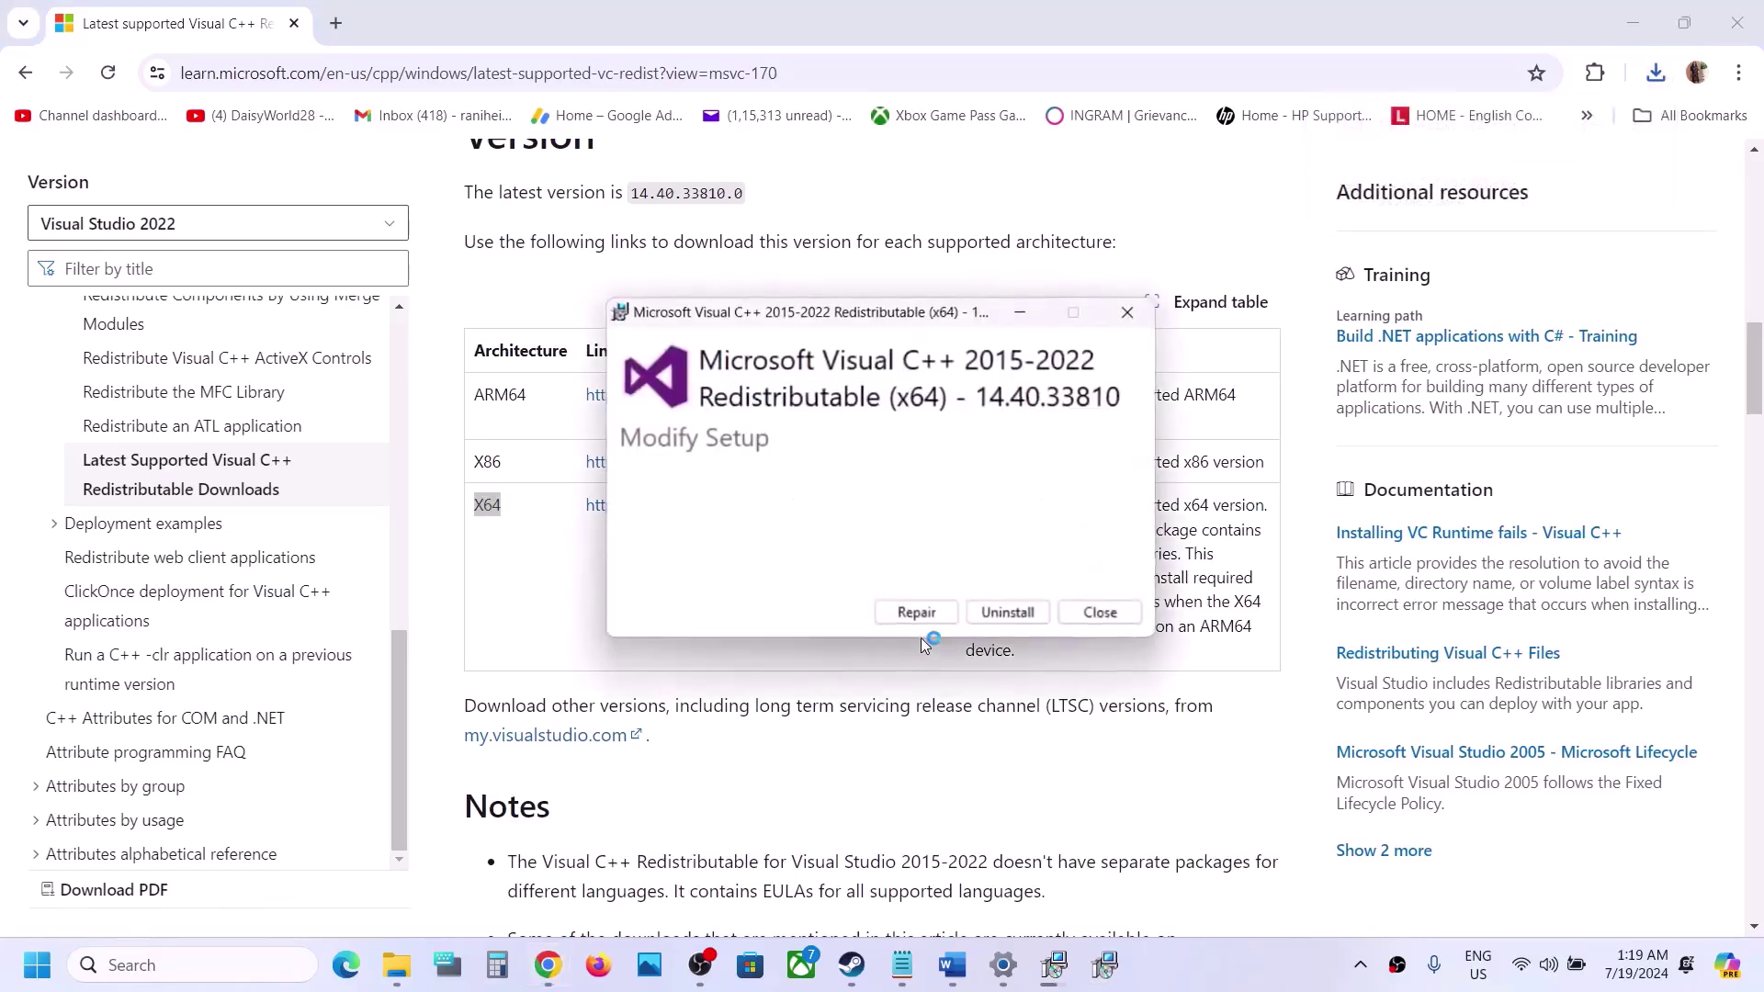
pyautogui.click(918, 612)
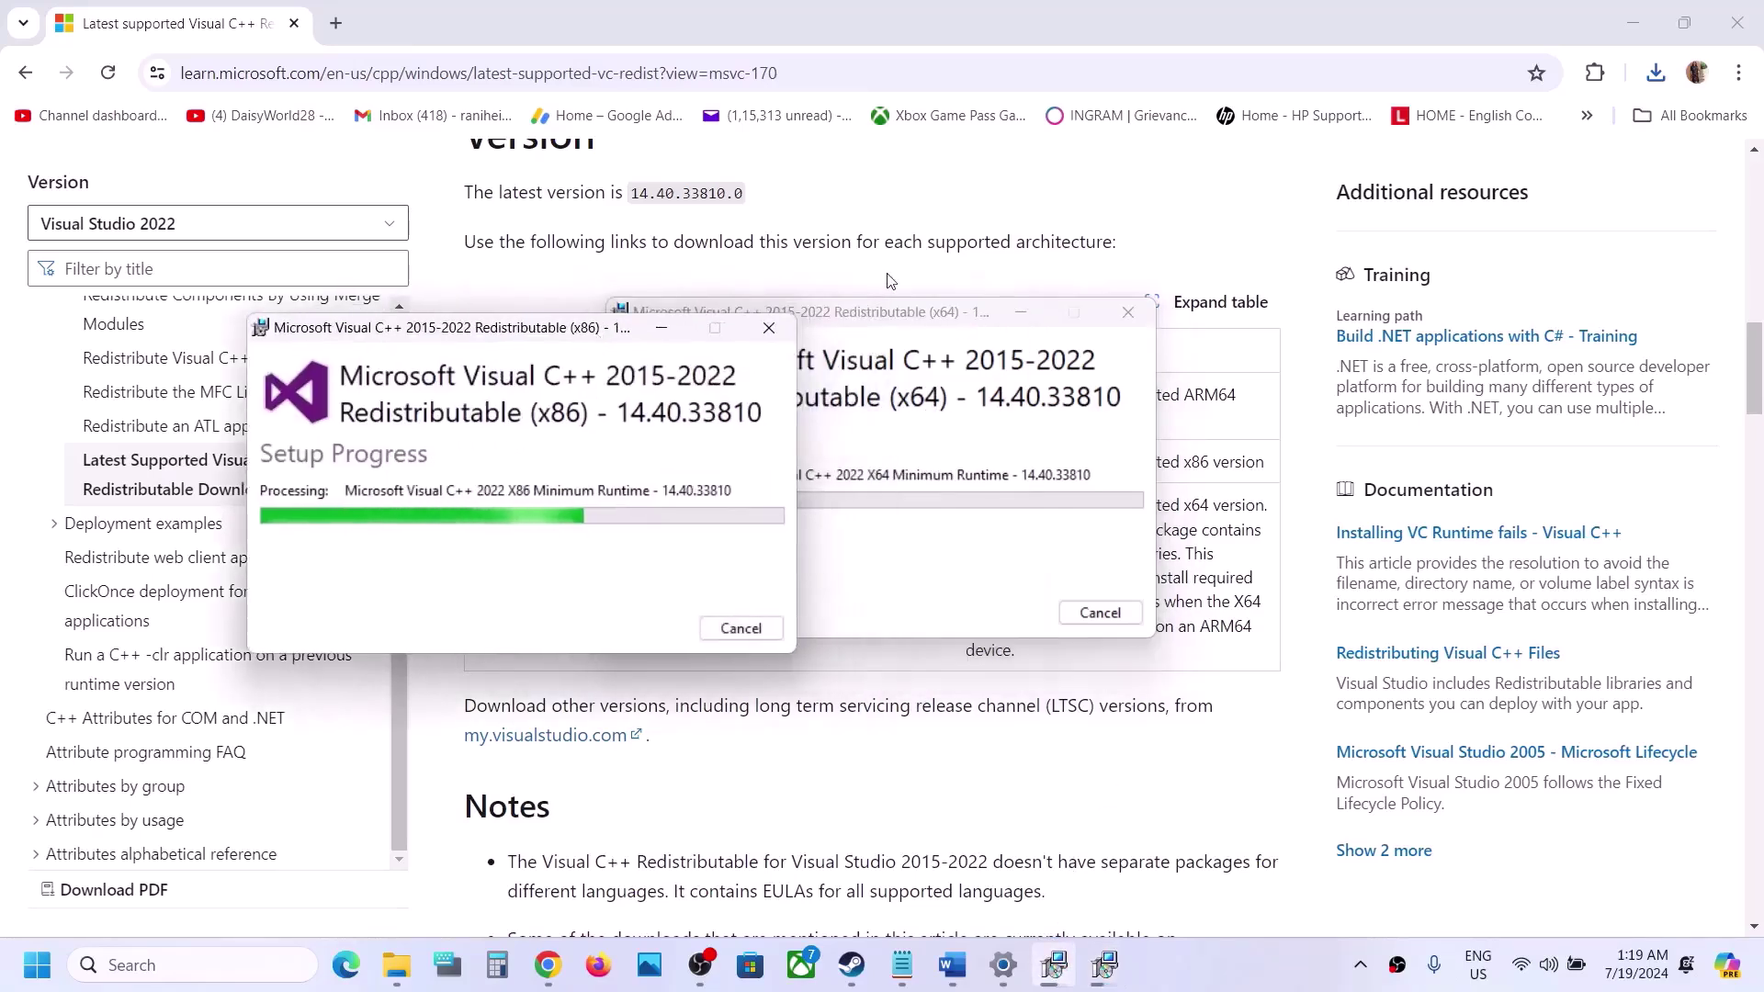
pyautogui.moveTo(890, 311); pyautogui.dragTo(1131, 334)
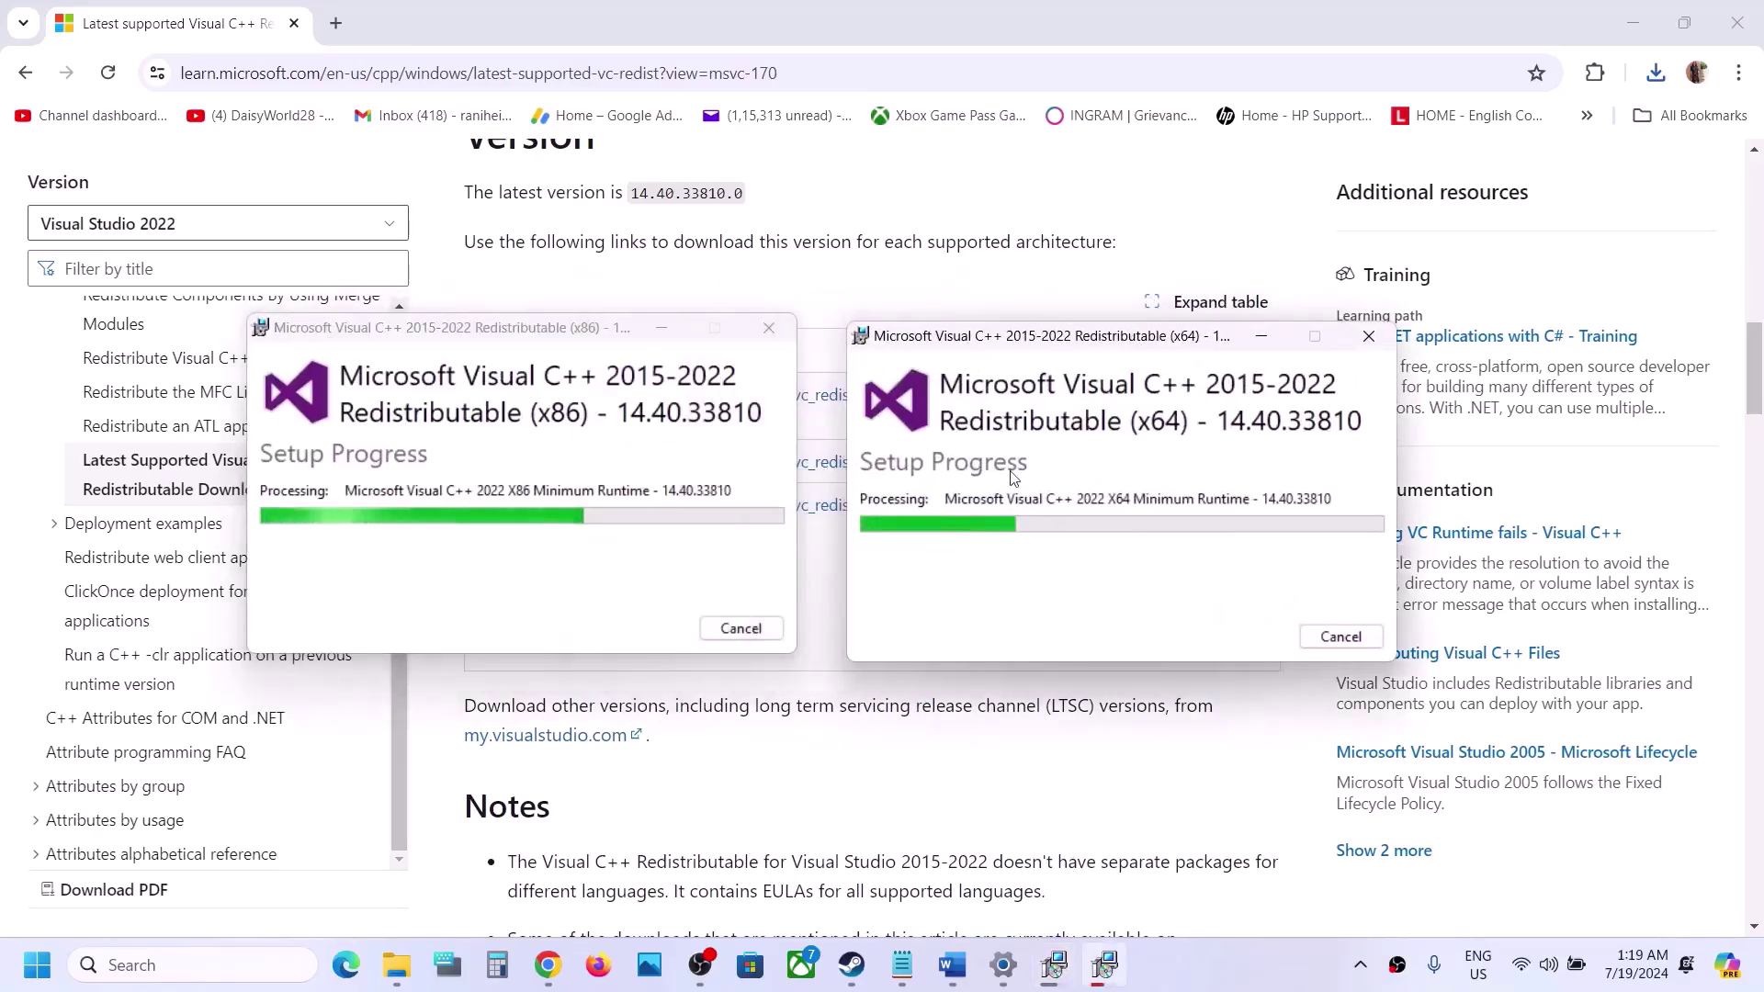